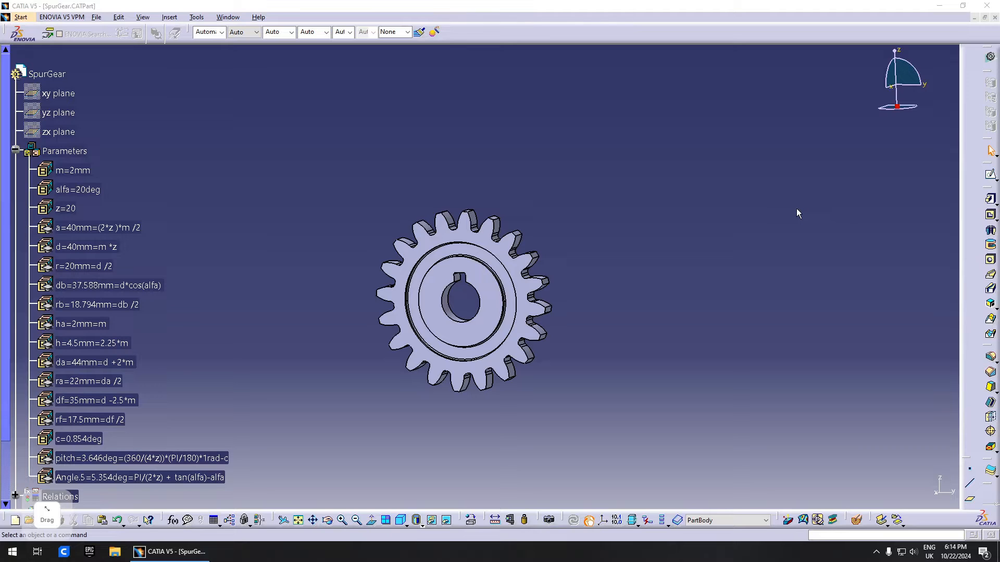
- Select the m, z and alfa parameters in the tree, clear the selection and reposition the gear view
click(73, 170)
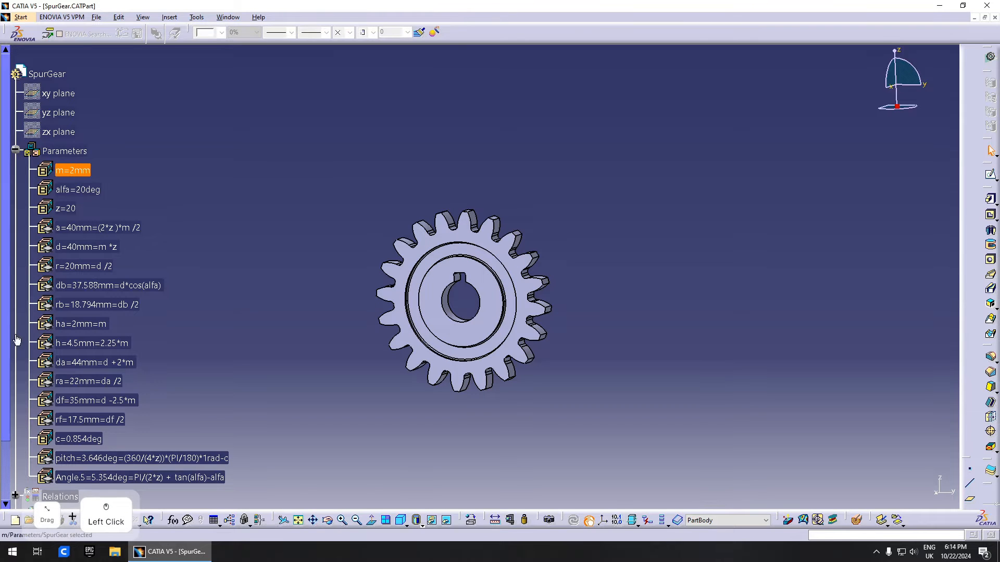
click(134, 183)
click(79, 170)
click(99, 168)
click(78, 170)
ctrl+click(66, 209)
ctrl+click(78, 190)
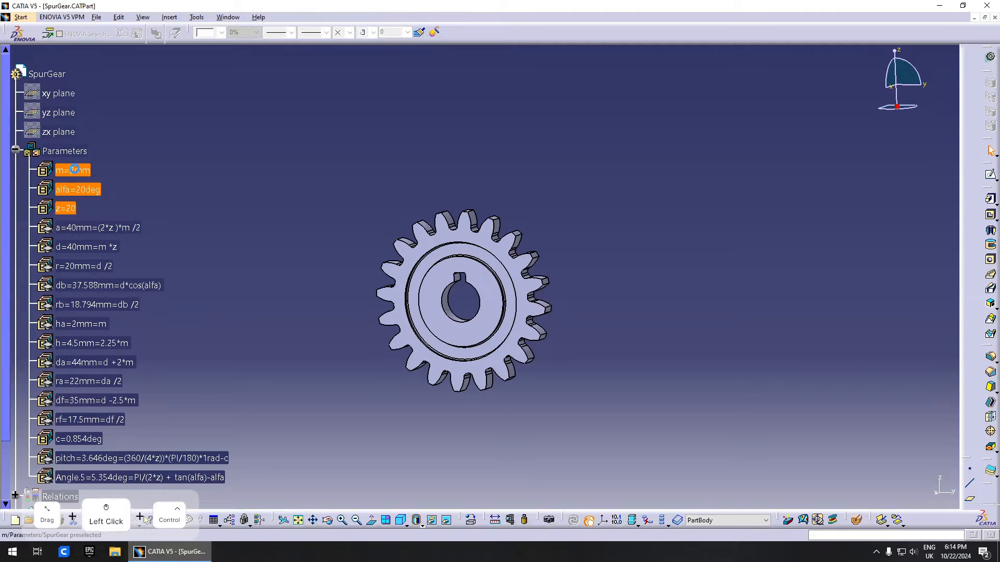
click(174, 201)
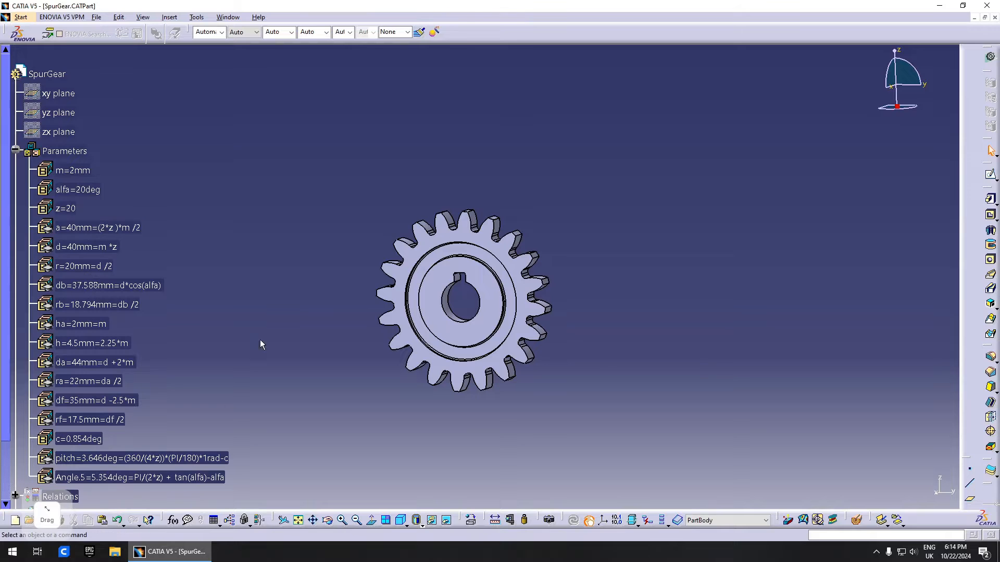
middle_drag(472, 282, 568, 281)
click(27, 165)
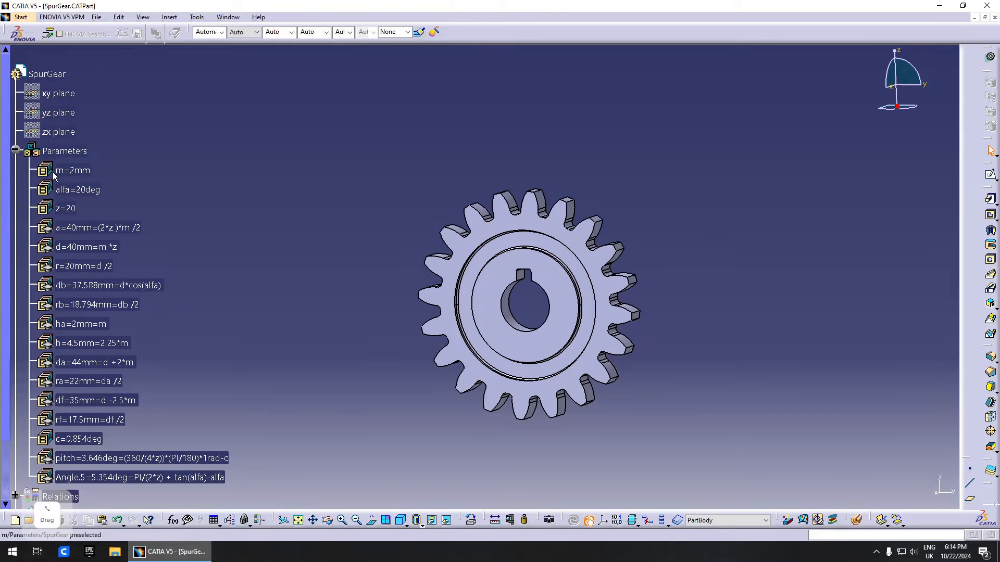
- Raise the module m to 4mm and rebuild the gear
double_click(77, 171)
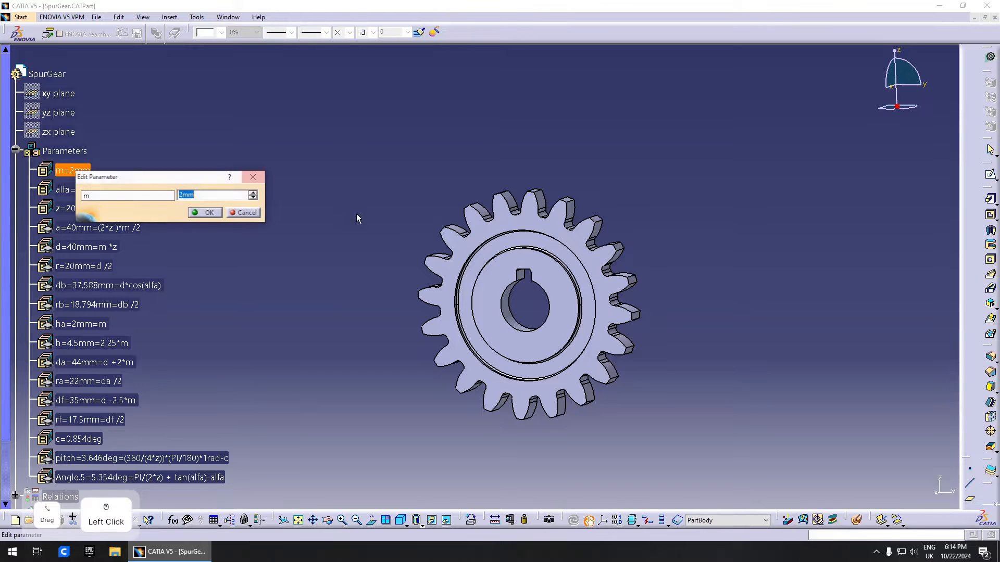
click(254, 193)
click(253, 192)
click(219, 213)
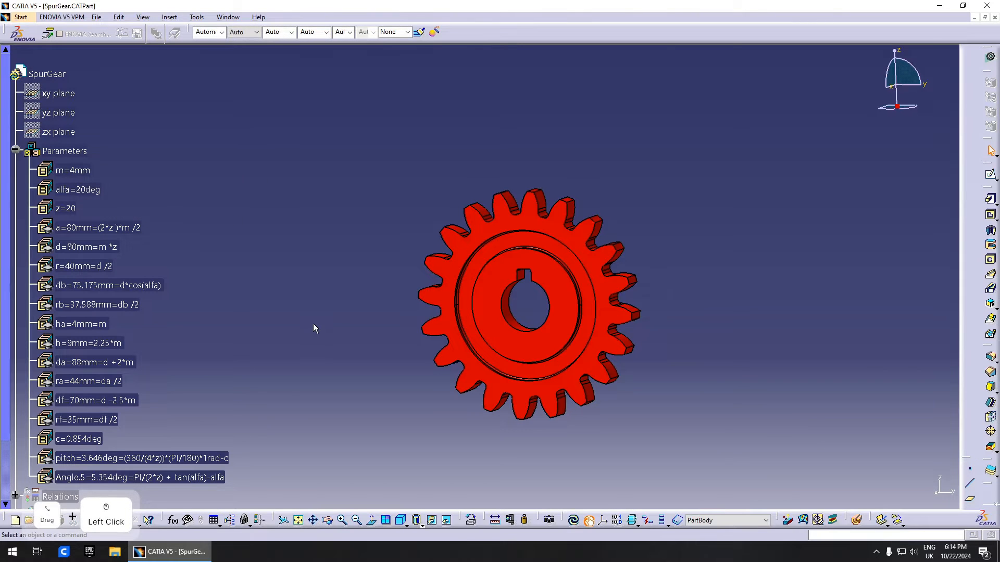
key(ctrl+u)
middle_drag(612, 266, 515, 340)
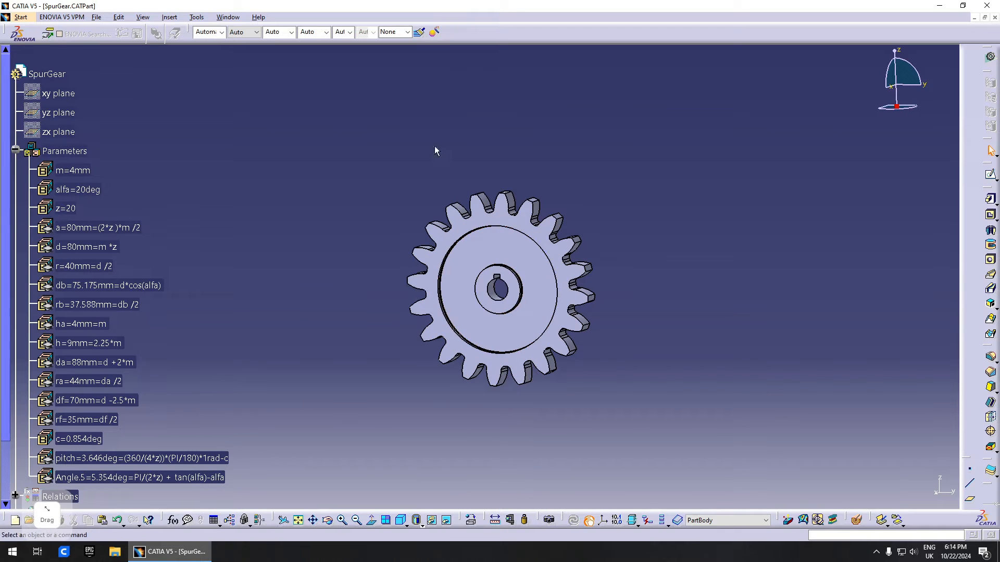
- Change the pressure angle alfa from 20deg to 22deg and rebuild
double_click(78, 190)
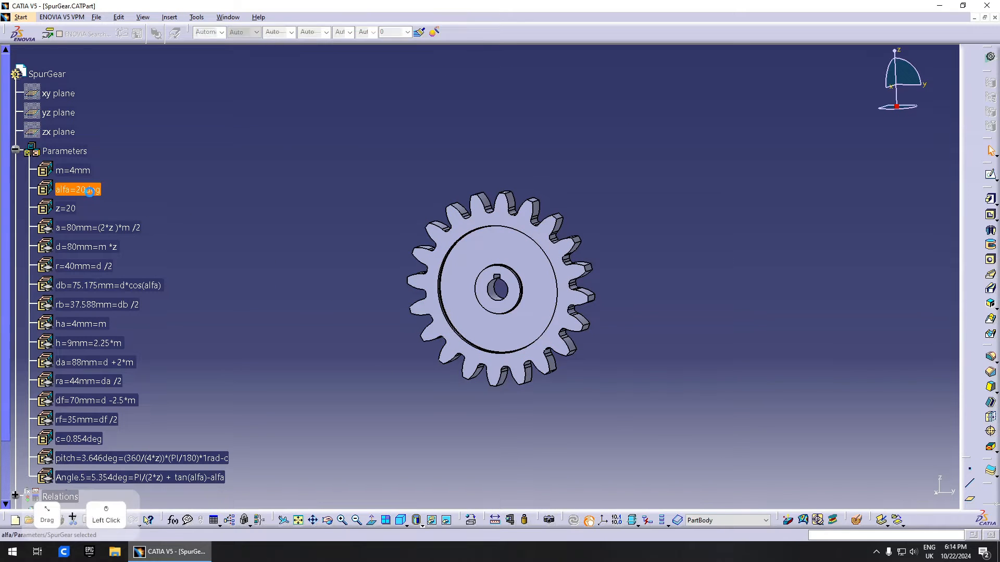
click(269, 214)
click(269, 214)
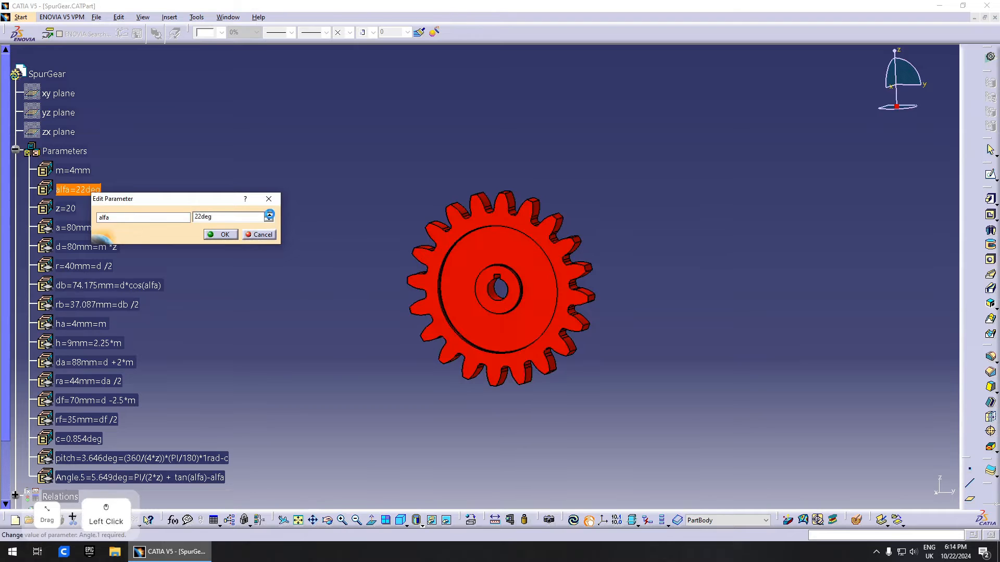
click(213, 234)
key(ctrl+u)
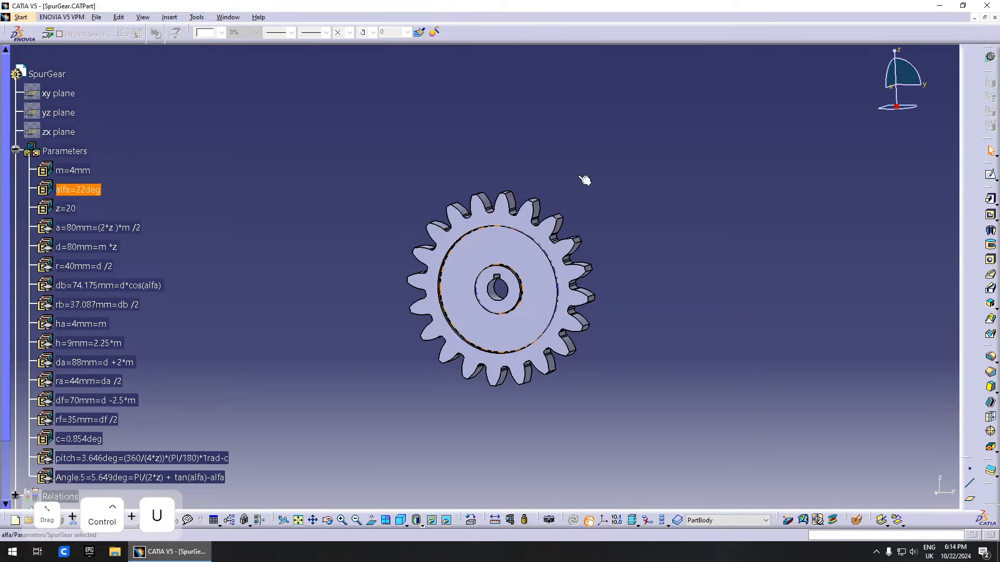
- Set the tooth count z to 35, then to 50, rebuilding each time
double_click(65, 208)
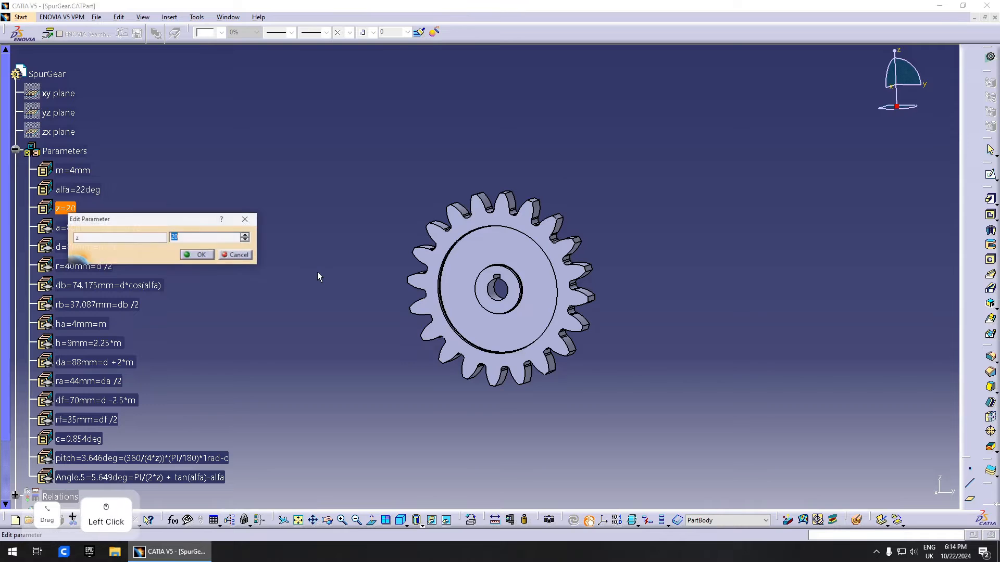
text(35)
key(Return)
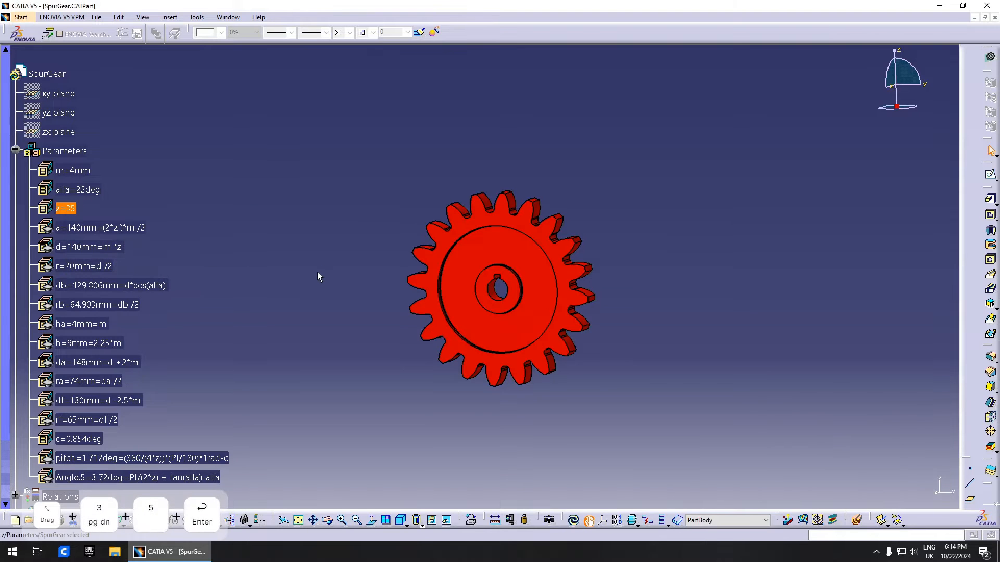
key(ctrl+u)
scroll(104, 235, up, 2)
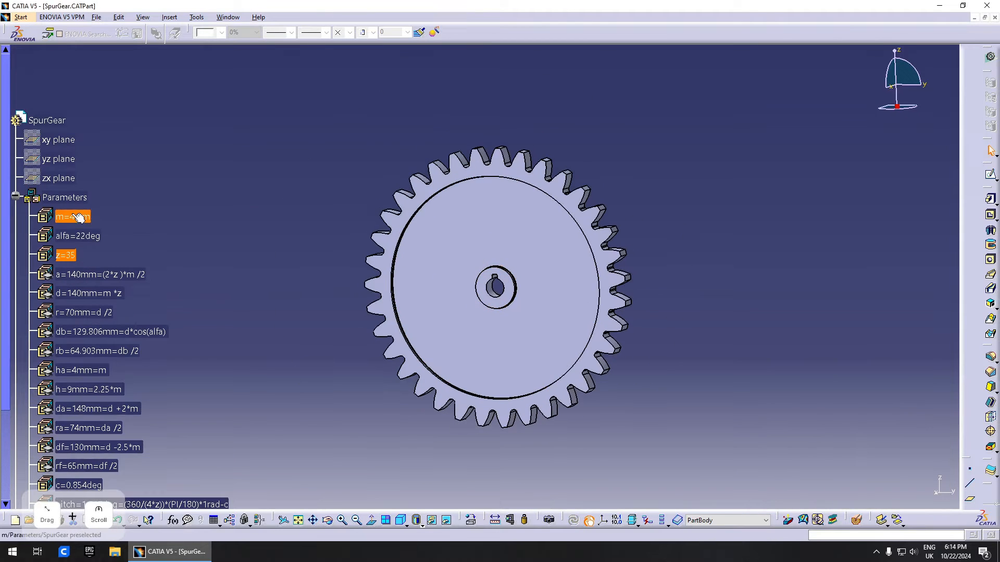
double_click(66, 255)
text(50)
key(Return)
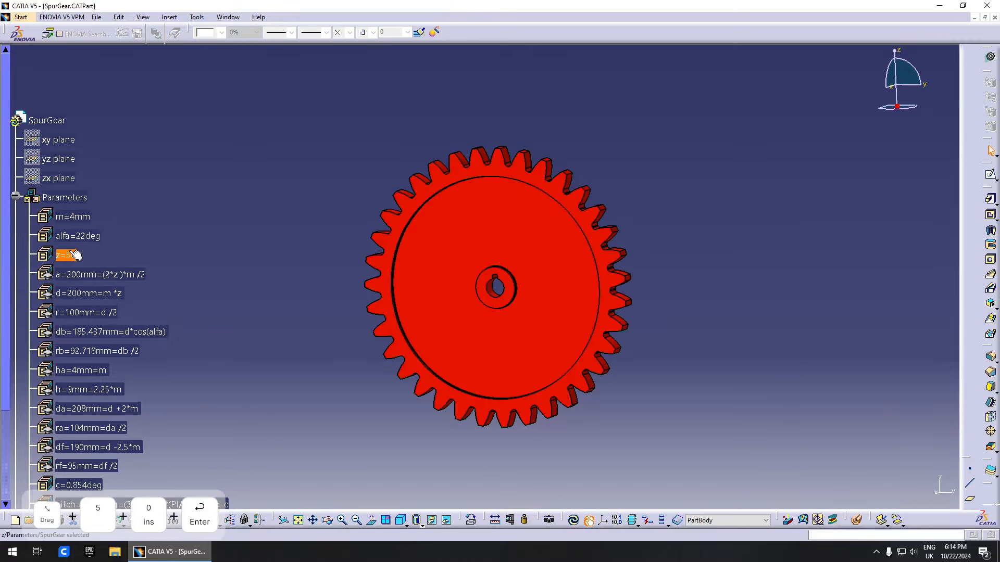
key(ctrl+u)
ctrl+middle_drag(440, 206, 437, 281)
scroll(466, 261, up, 1)
click(377, 246)
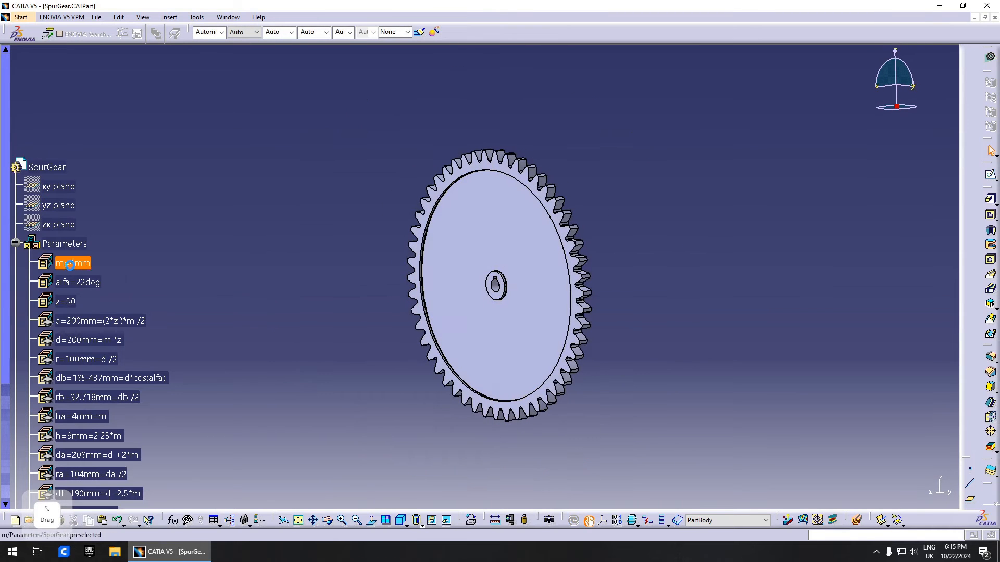
- Set module m to 2.25mm and tooth count z to 25, then rebuild
double_click(71, 266)
text(2.25mm)
key(Return)
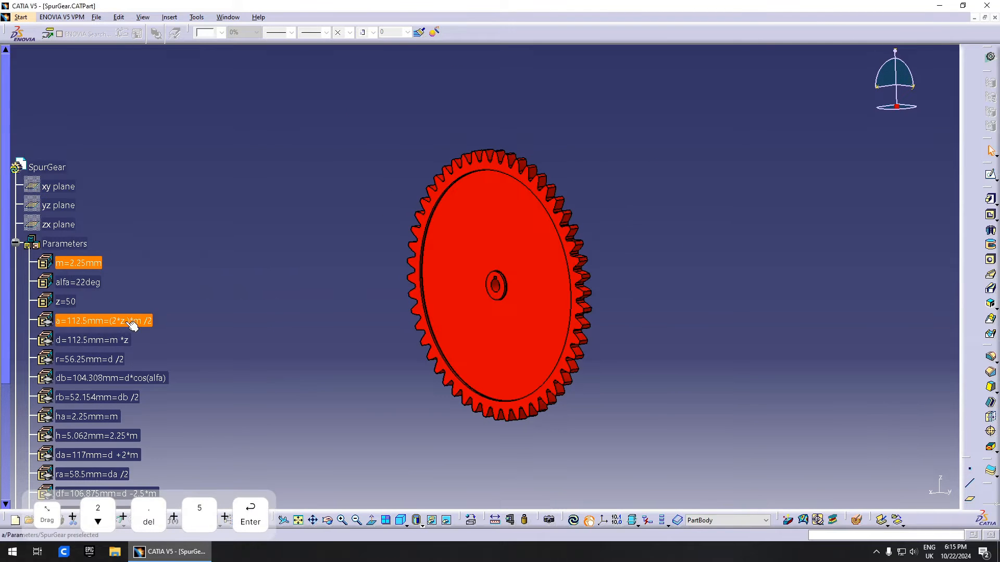
click(68, 301)
double_click(71, 301)
text(25)
key(Return)
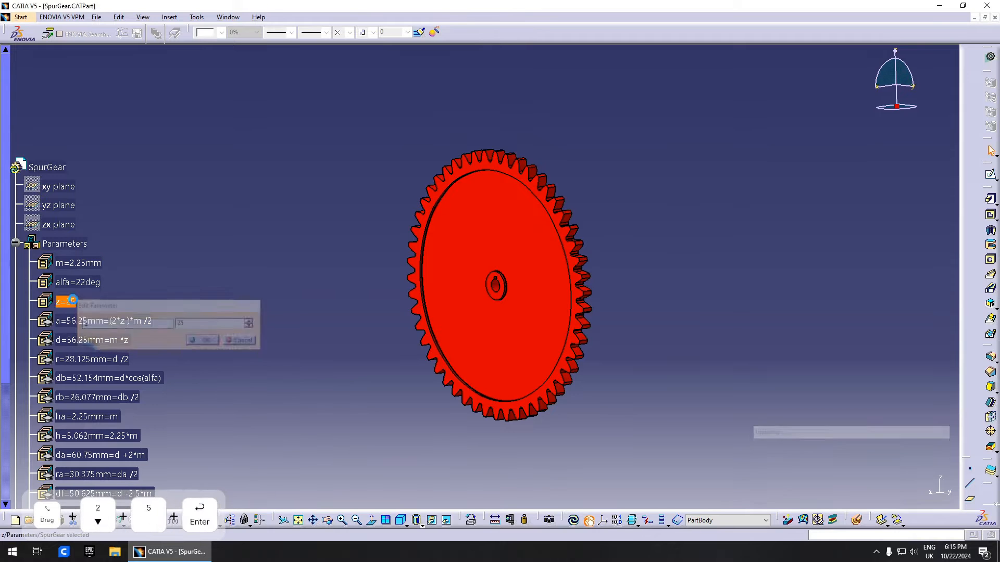
key(ctrl+u)
- Orbit the rebuilt gear into a tilted 3-D view, then switch to the Part1 document
middle_drag(588, 272, 519, 246)
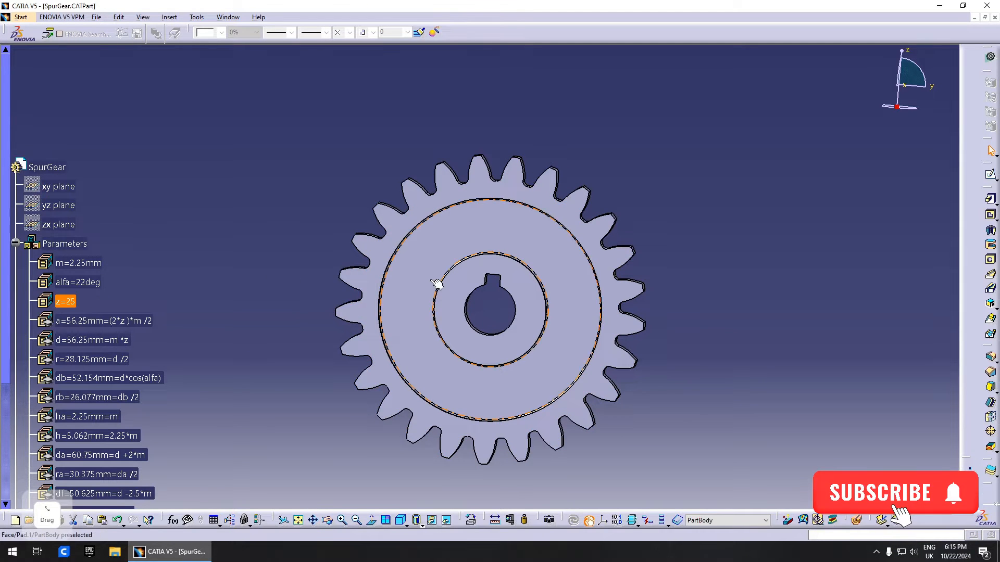
middle_drag(436, 284, 546, 237)
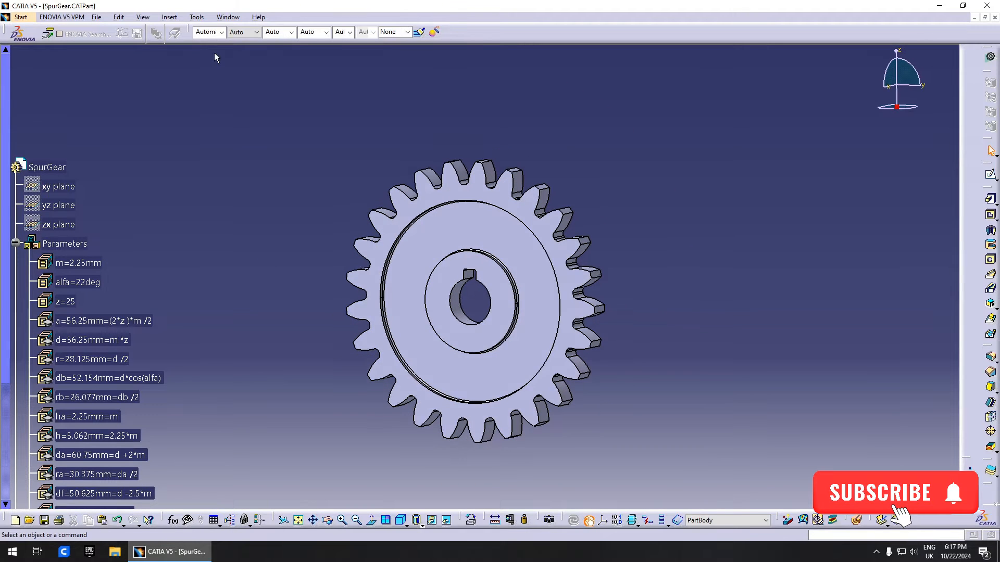
click(228, 17)
click(232, 83)
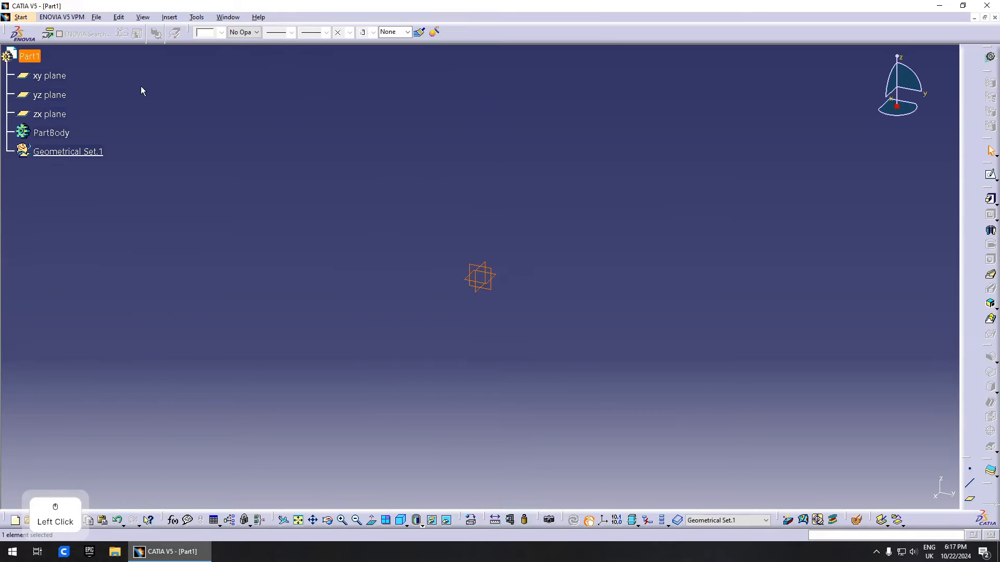
- Add three trial Angle parameters in the Formulas editor, then cancel so none are kept
click(237, 176)
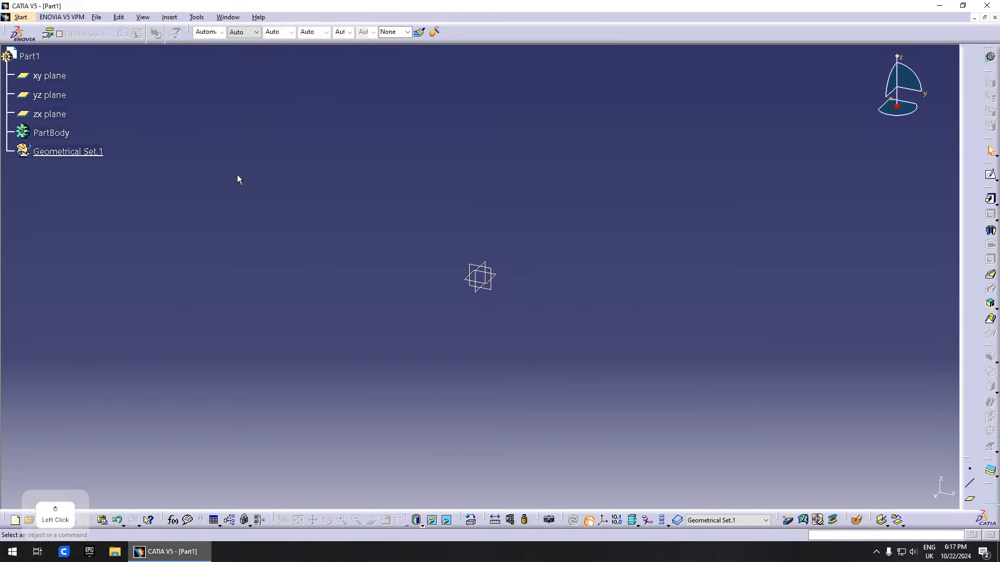
click(171, 521)
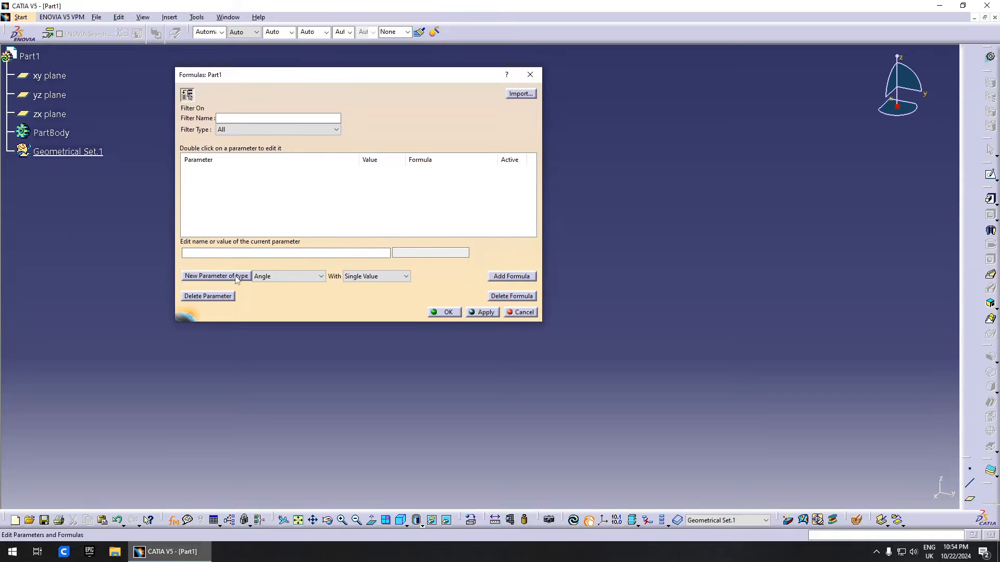
click(268, 276)
click(267, 282)
click(219, 278)
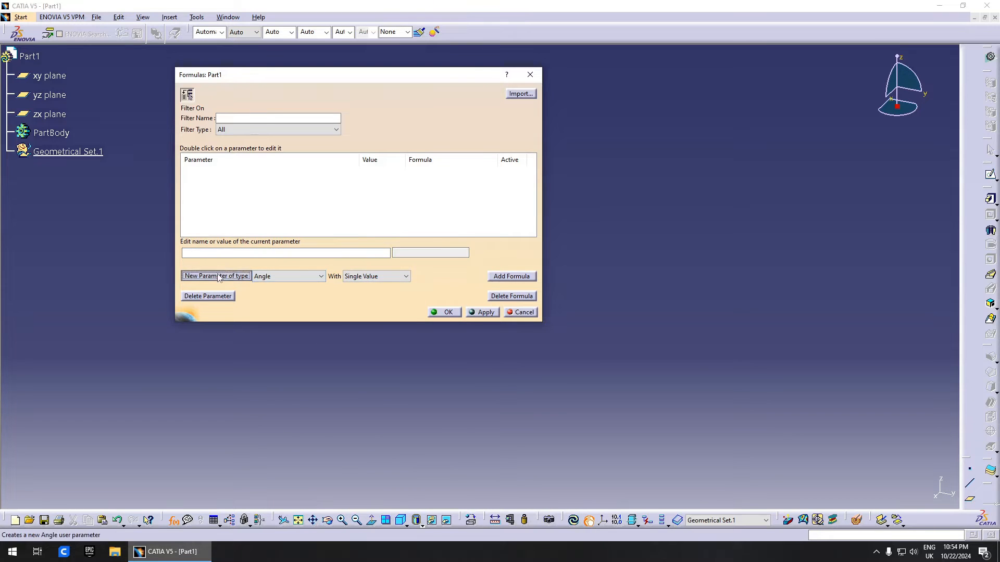
click(219, 277)
click(218, 276)
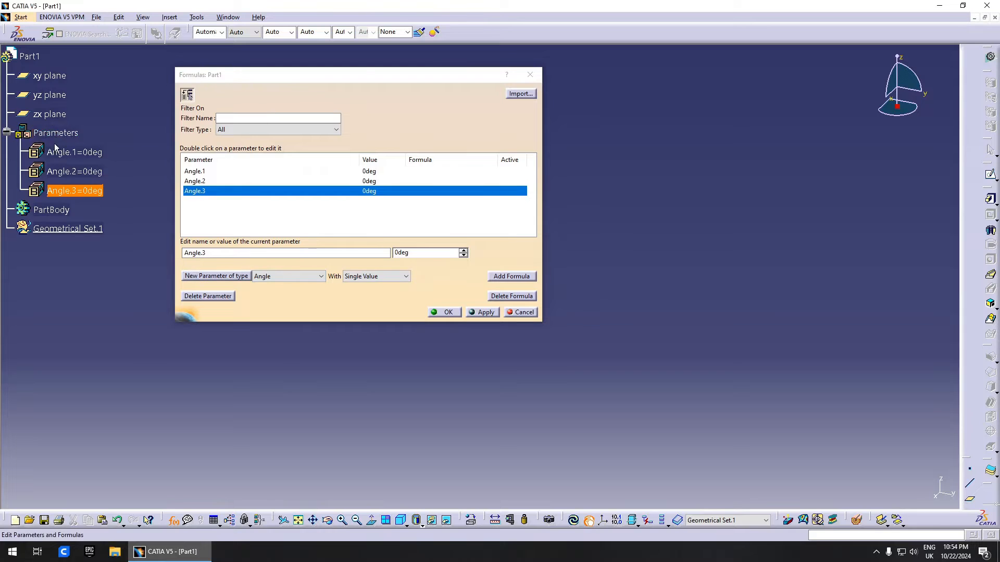
click(522, 313)
click(197, 17)
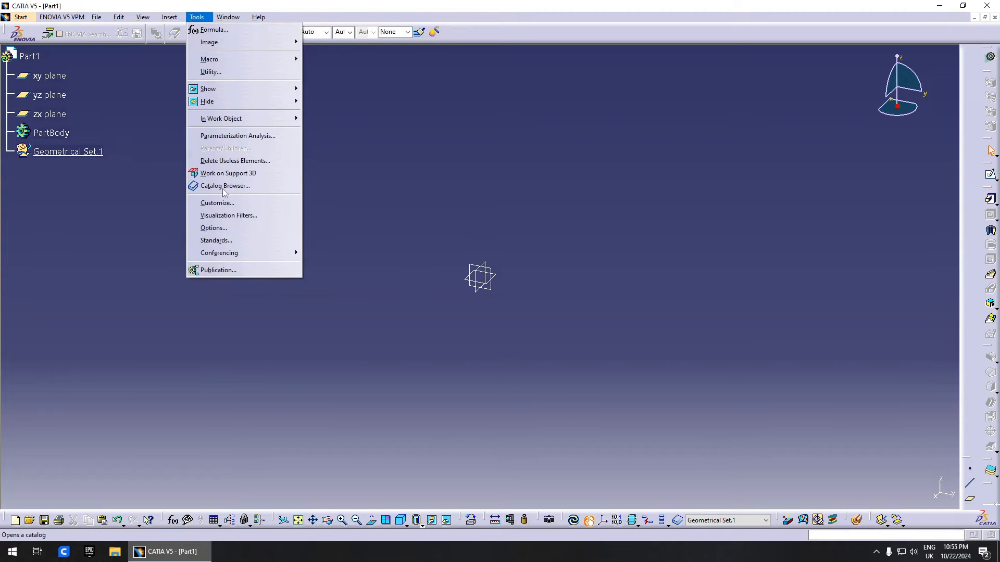
- Under Part Infrastructure options, show Parameters and Relations in the specification tree and confirm with OK
click(226, 225)
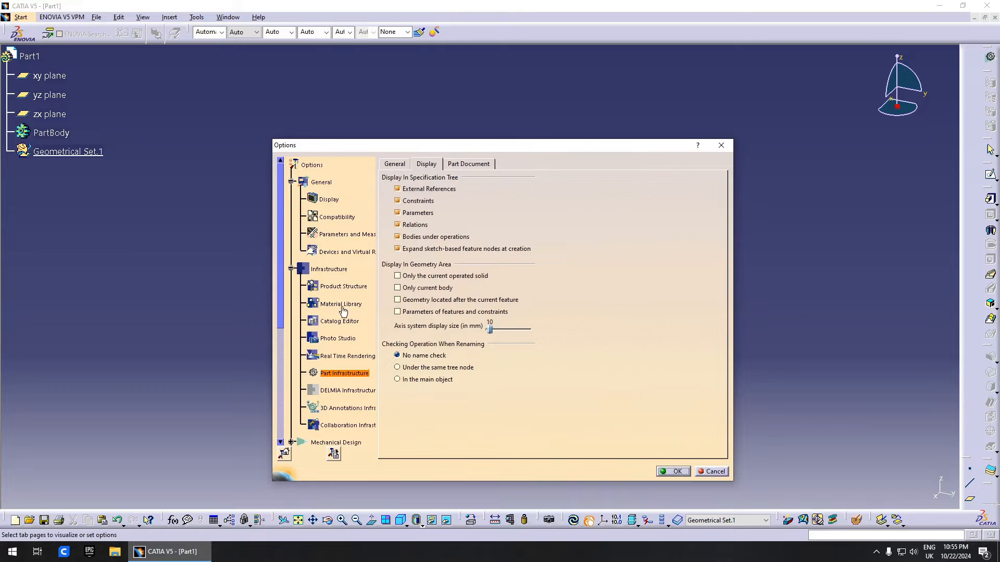
click(325, 270)
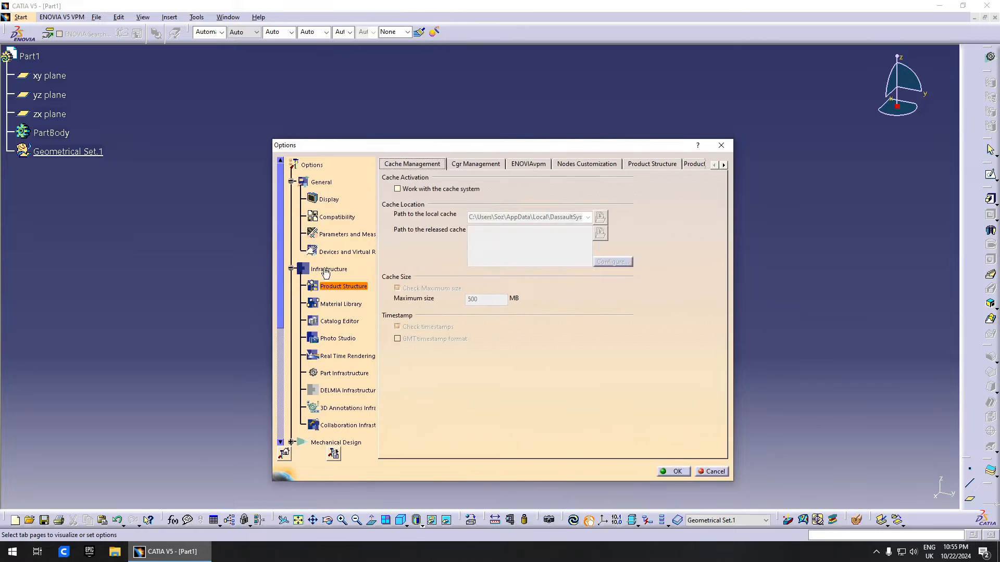
click(336, 374)
click(430, 165)
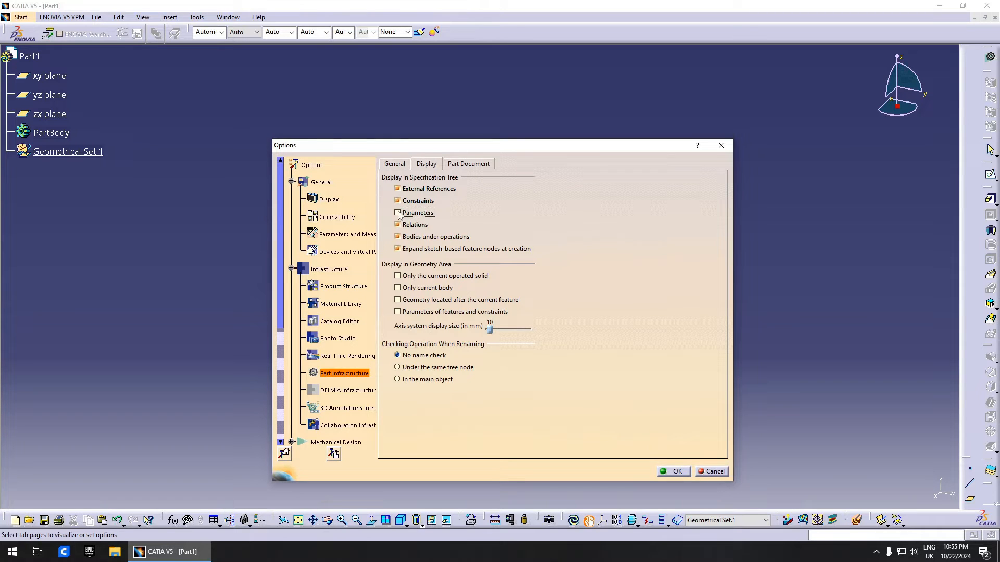
click(674, 471)
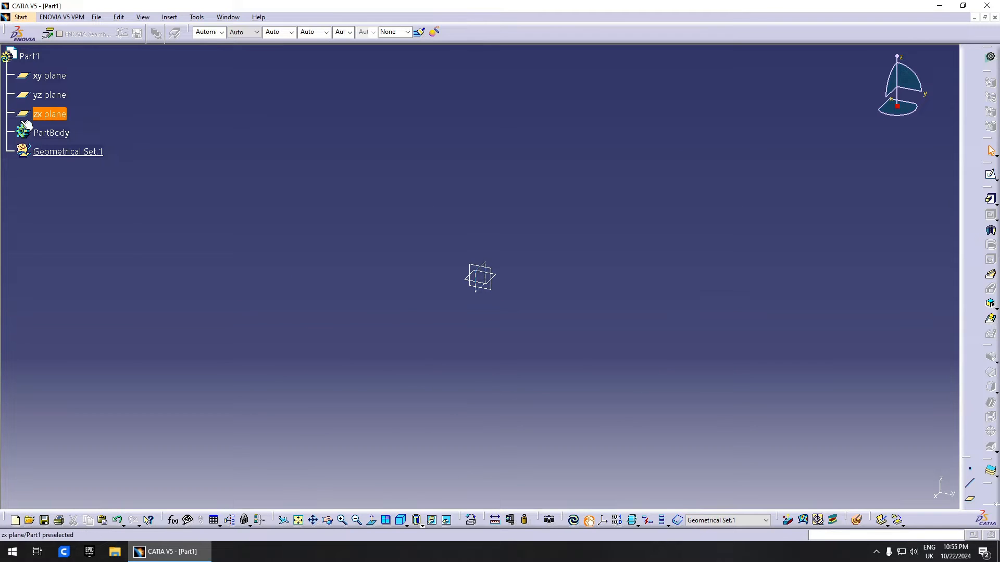
- In the Formulas editor, create a Length parameter named m
click(173, 520)
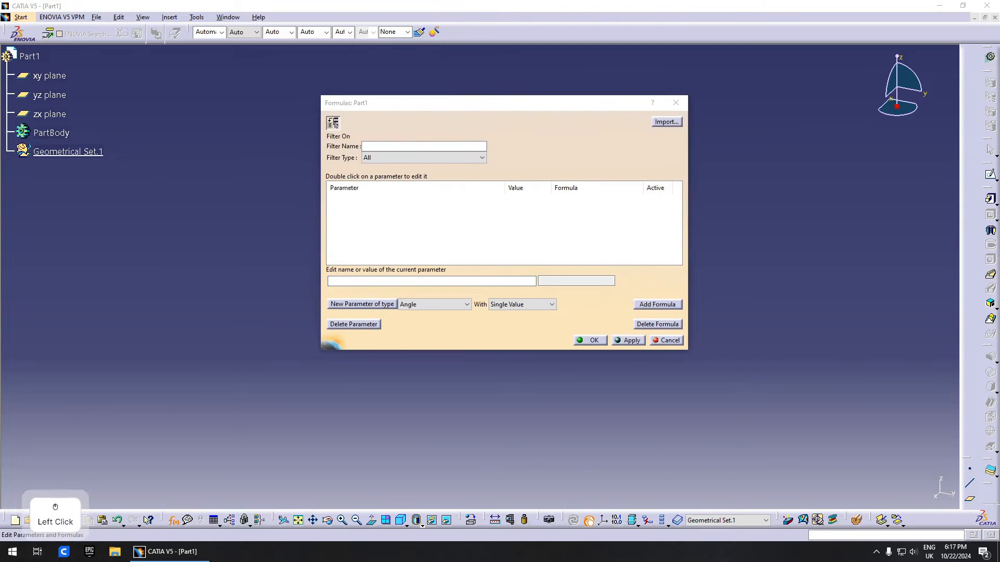
click(411, 283)
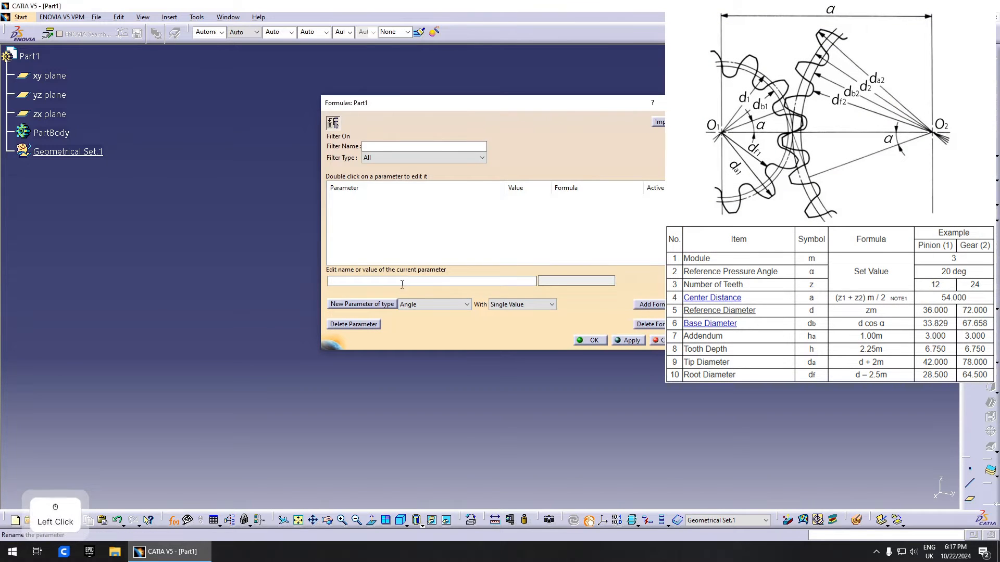
click(435, 304)
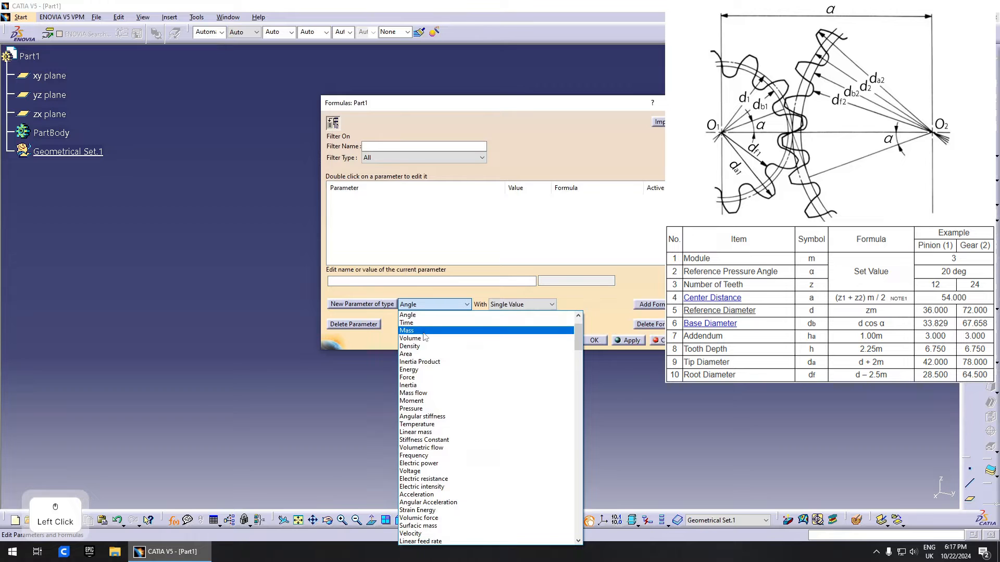
scroll(443, 339, up, 2)
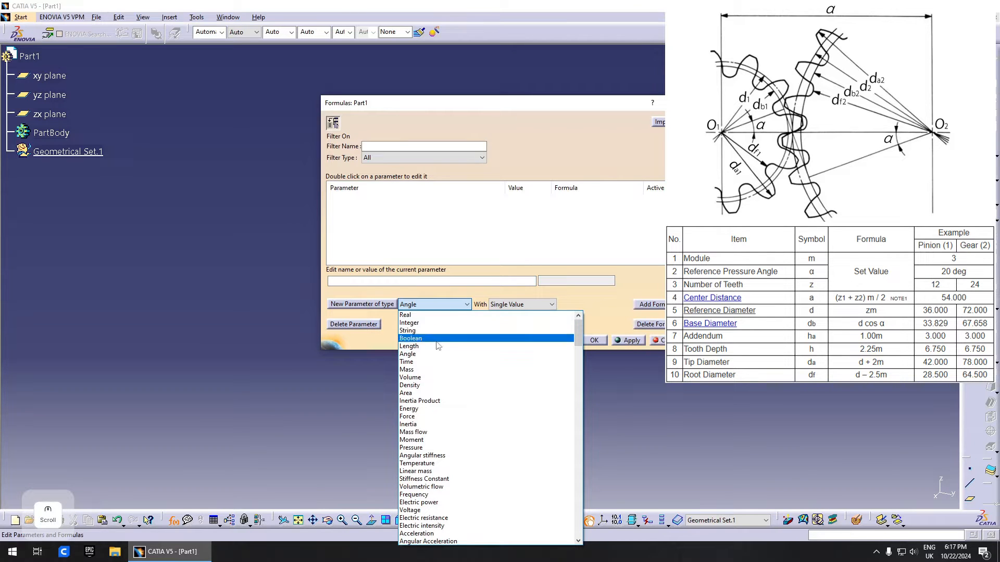
click(430, 345)
click(378, 306)
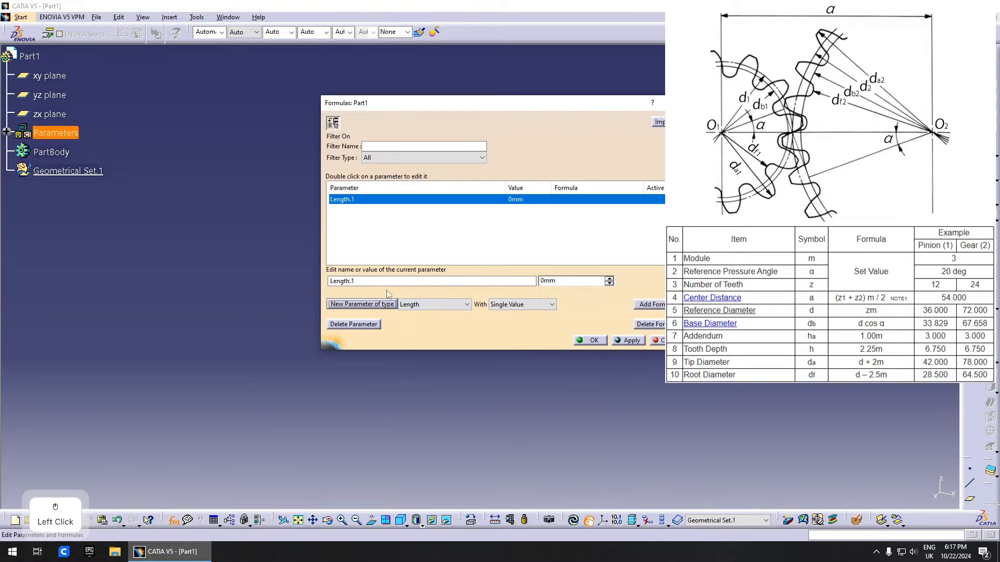
double_click(372, 283)
text(m)
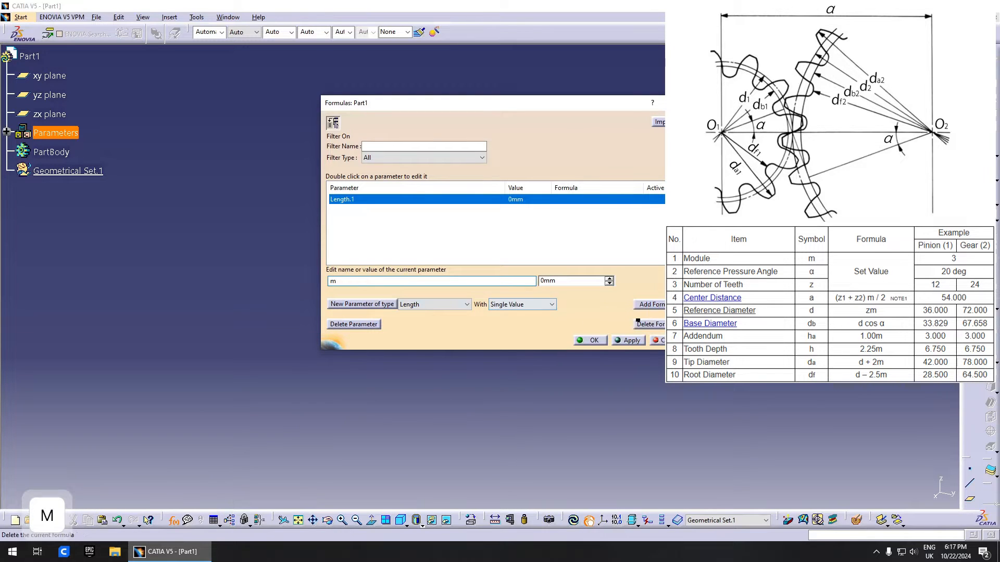
drag(549, 108, 443, 139)
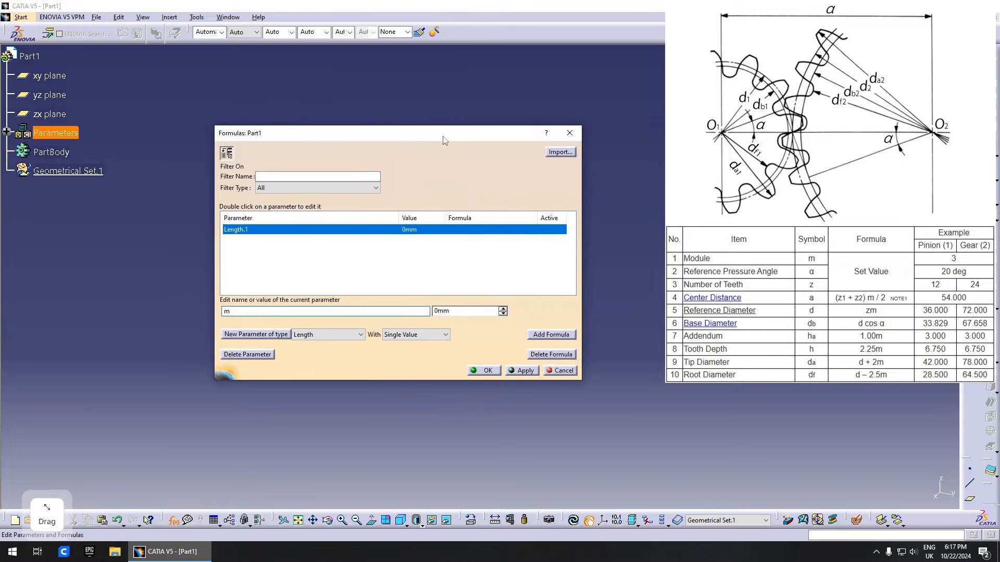
click(522, 373)
- Create an Angle parameter named alfa
click(329, 334)
click(331, 108)
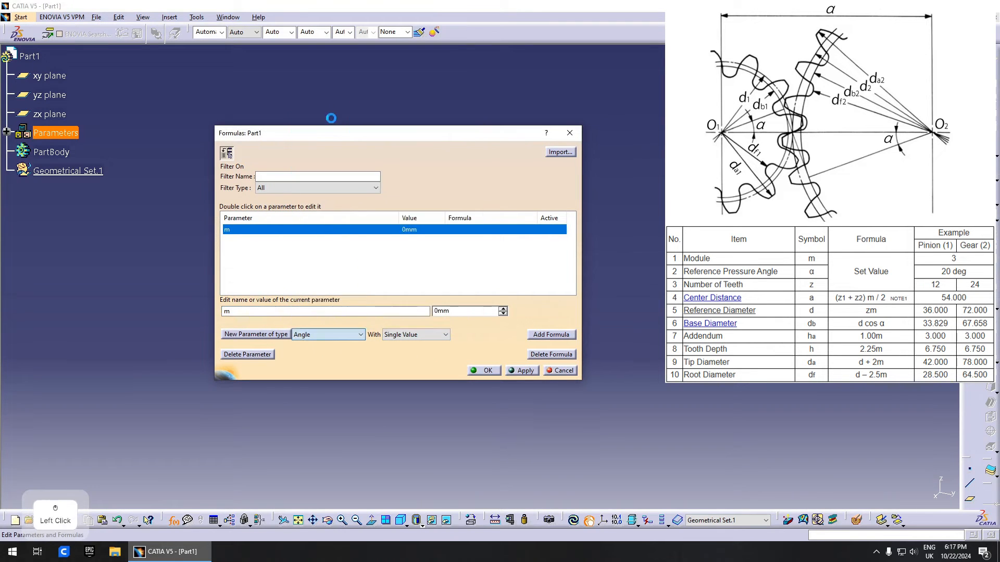
drag(250, 311, 176, 311)
text(alf)
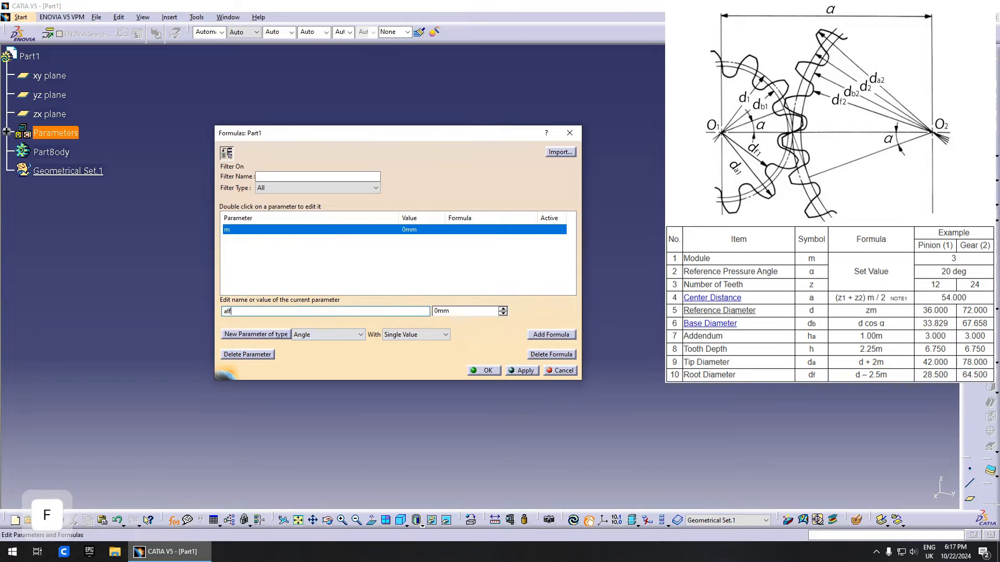
text(a)
click(283, 335)
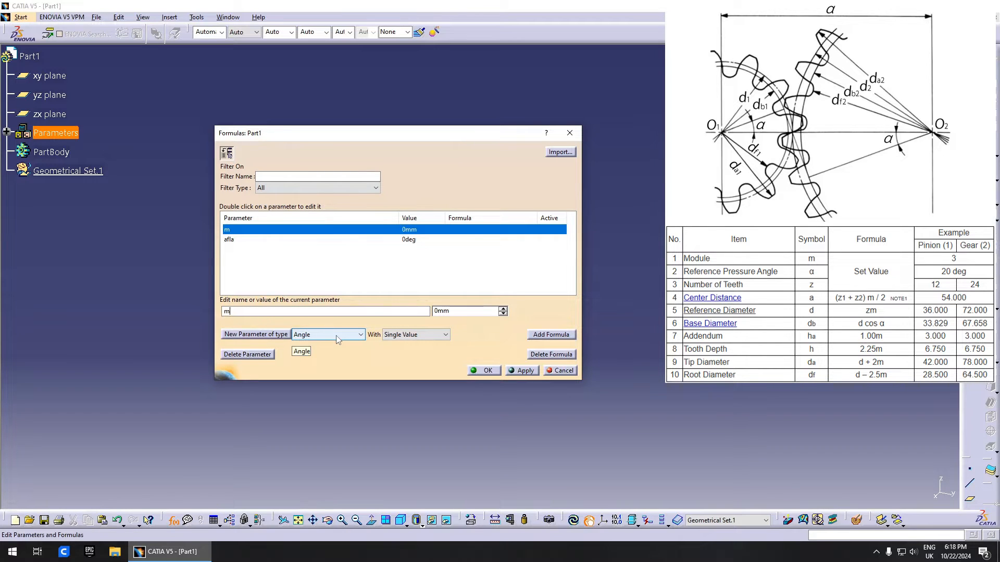
- Create an Integer parameter named z
click(337, 337)
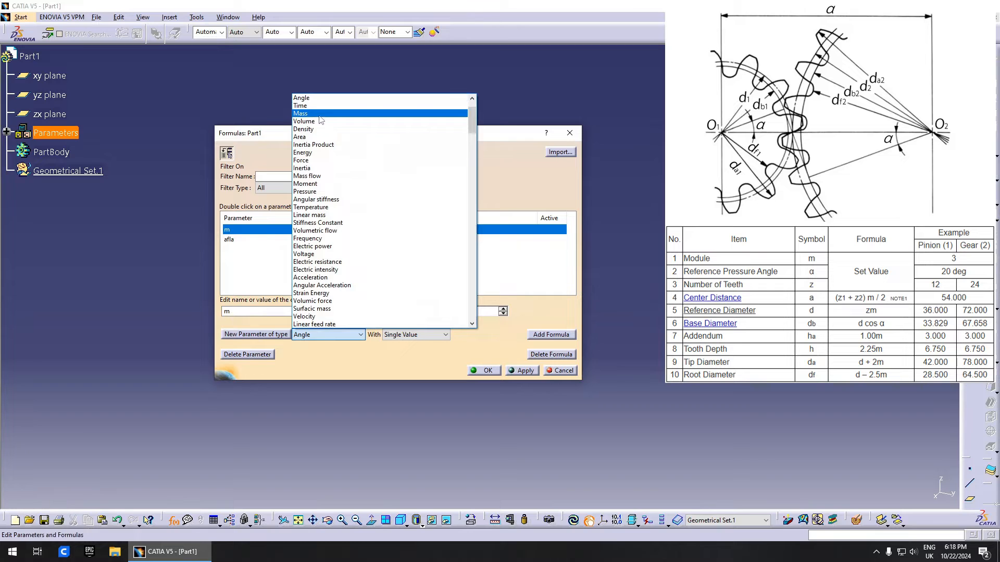
scroll(328, 120, up, 3)
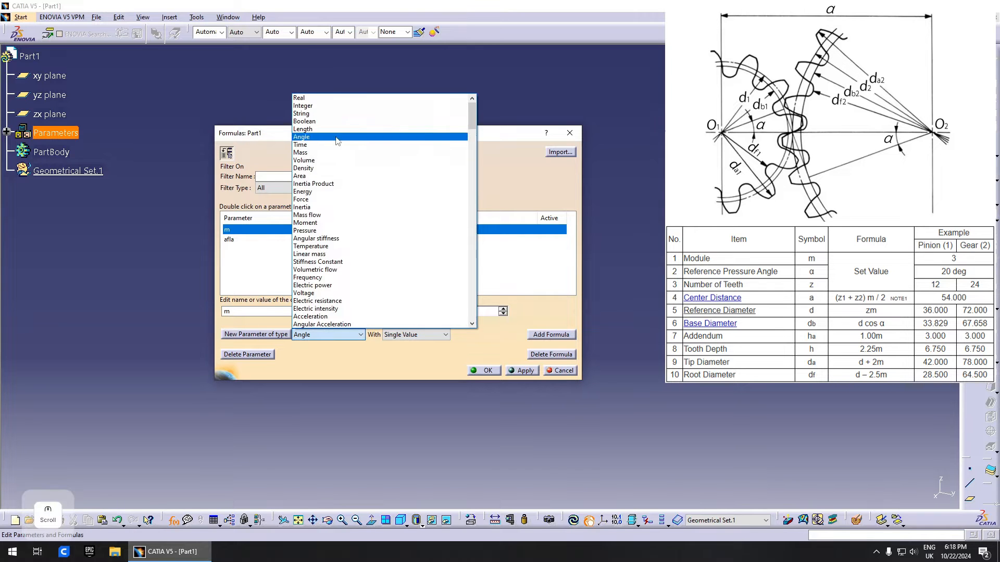
click(304, 105)
click(256, 334)
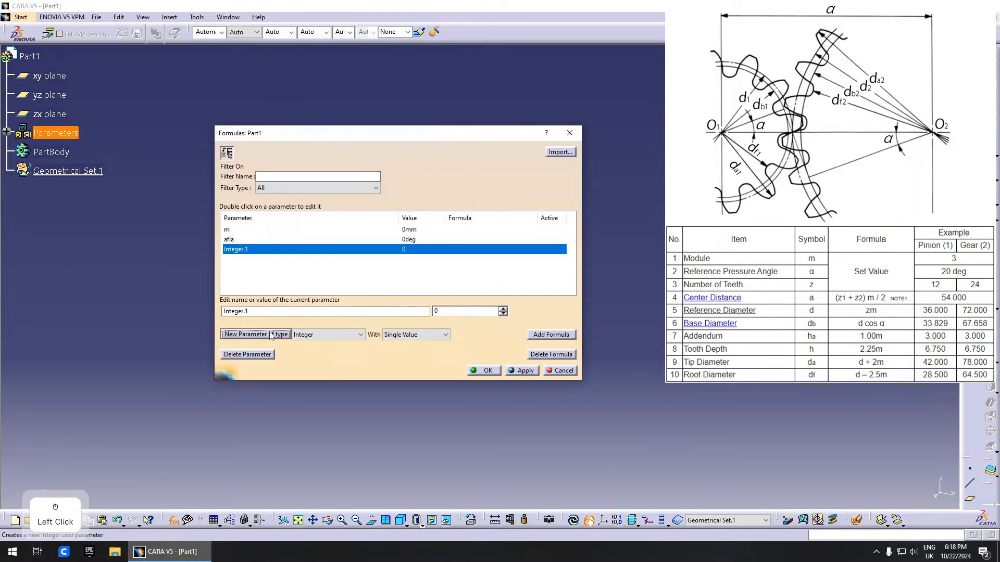
double_click(274, 311)
text(z)
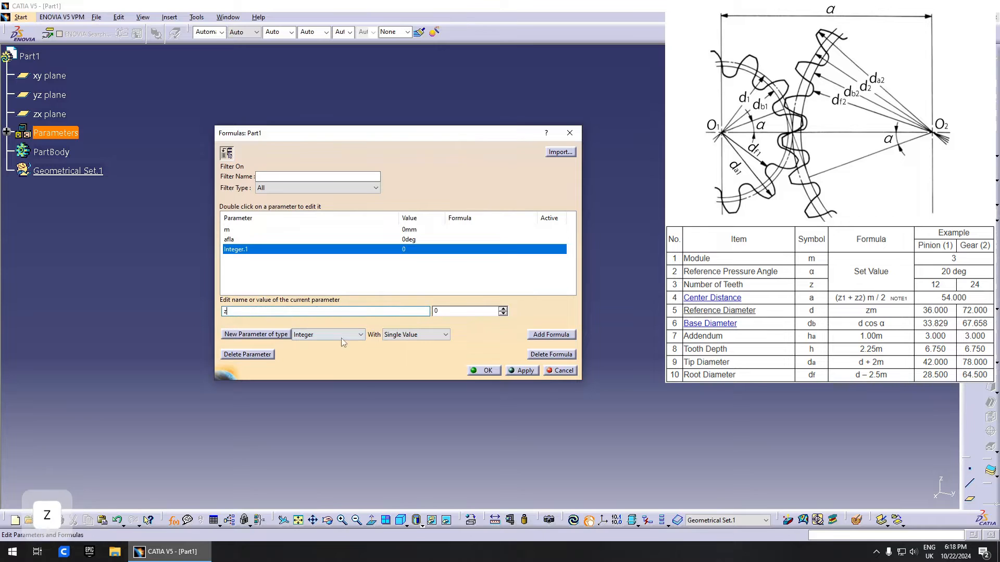
click(523, 371)
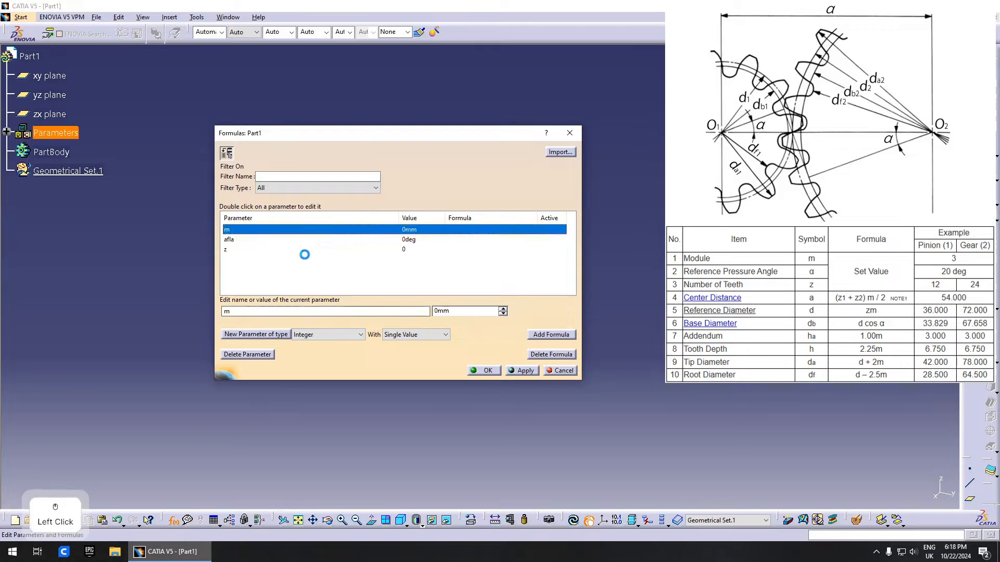
- Create a Length parameter named a
click(328, 336)
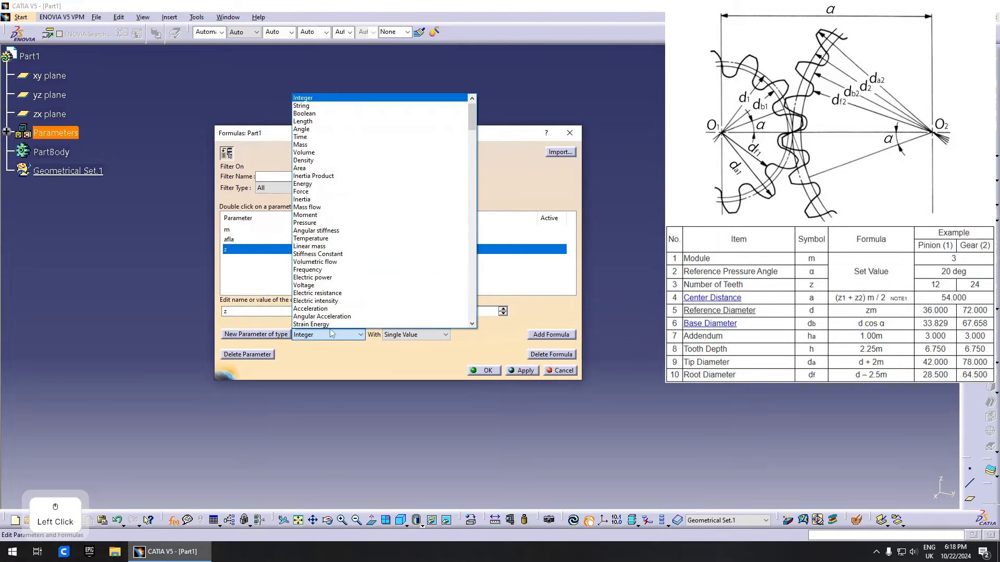
scroll(350, 125, up, 1)
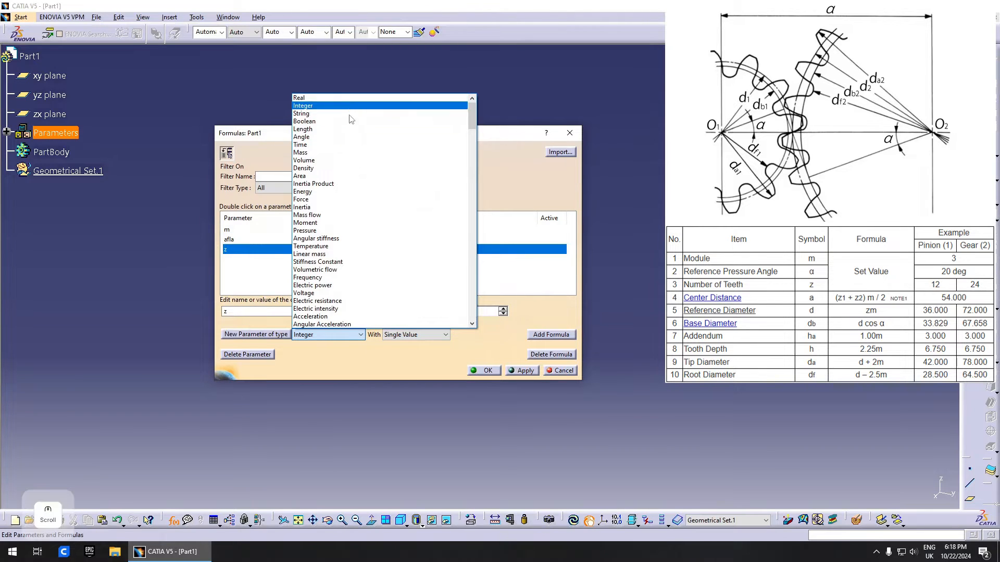
click(347, 129)
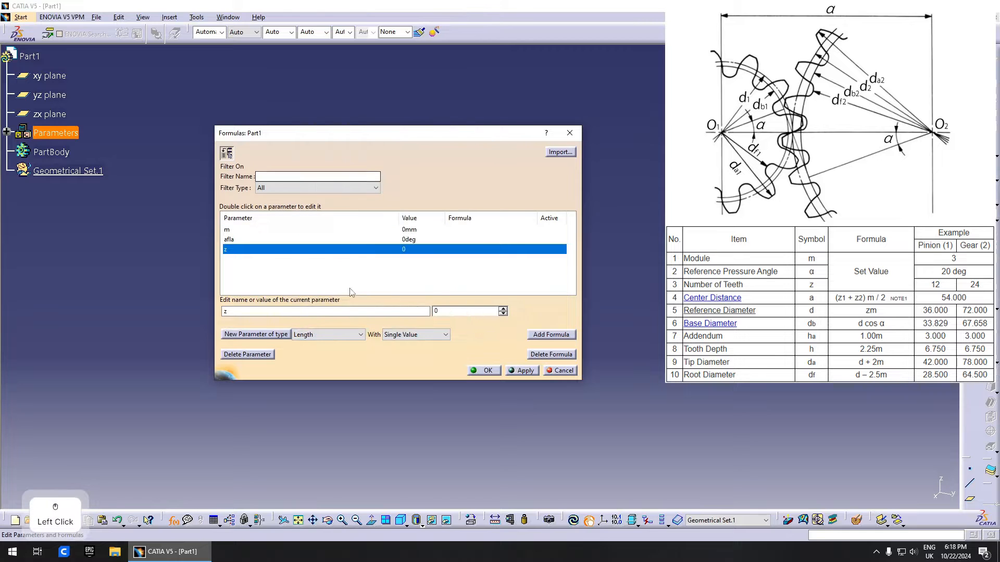
click(280, 338)
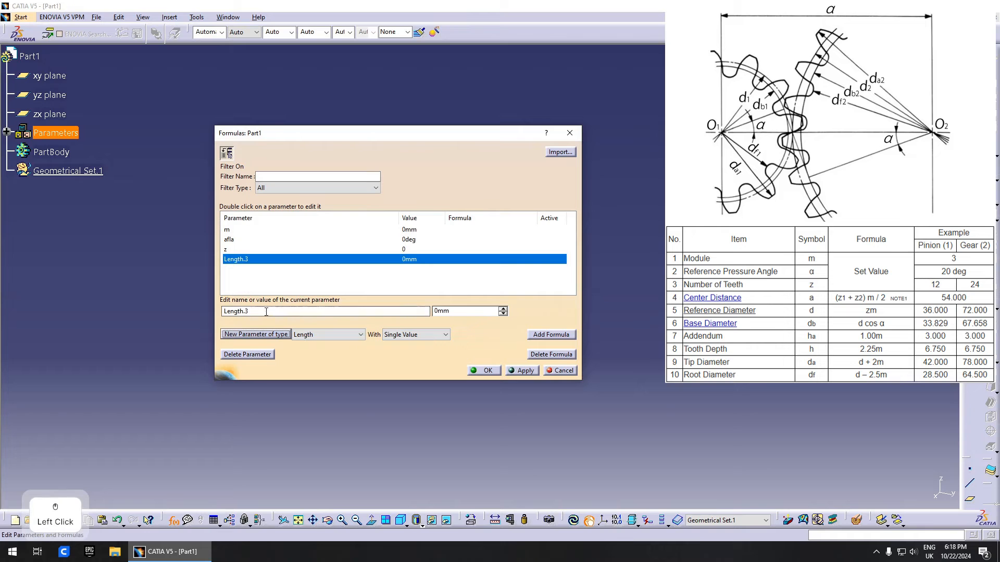
text(a)
click(532, 375)
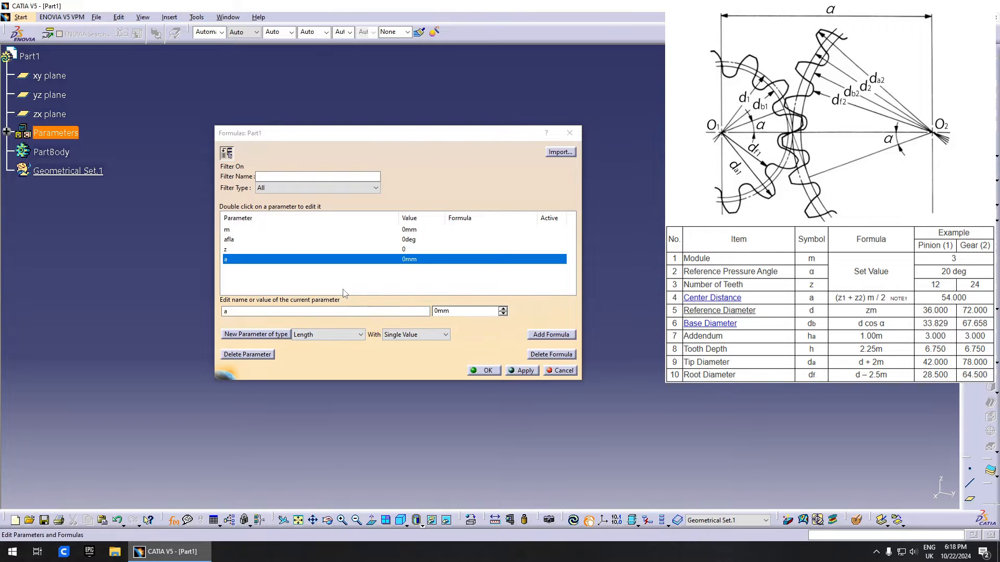
- Add Length parameters named d and r
click(266, 335)
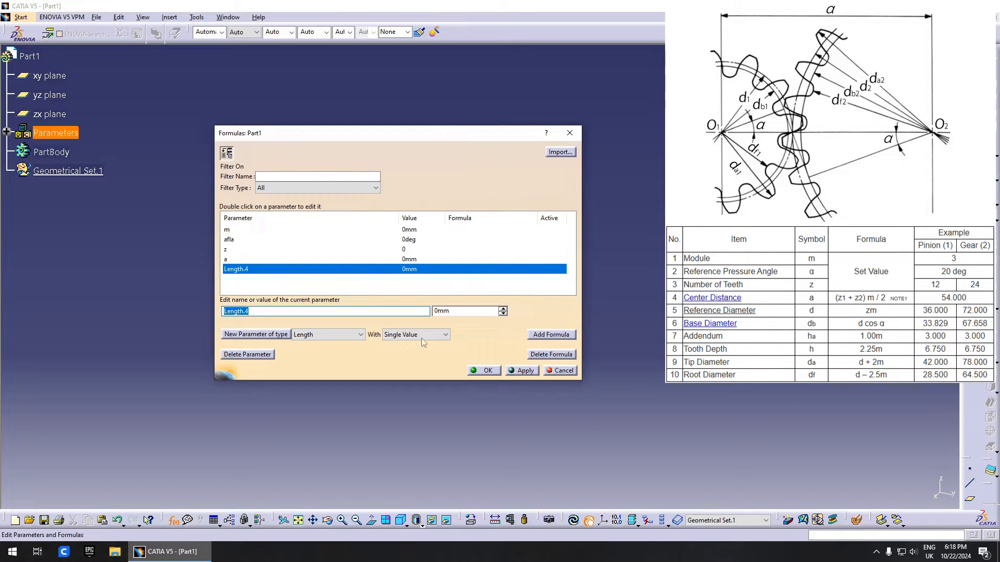
text(d)
click(256, 335)
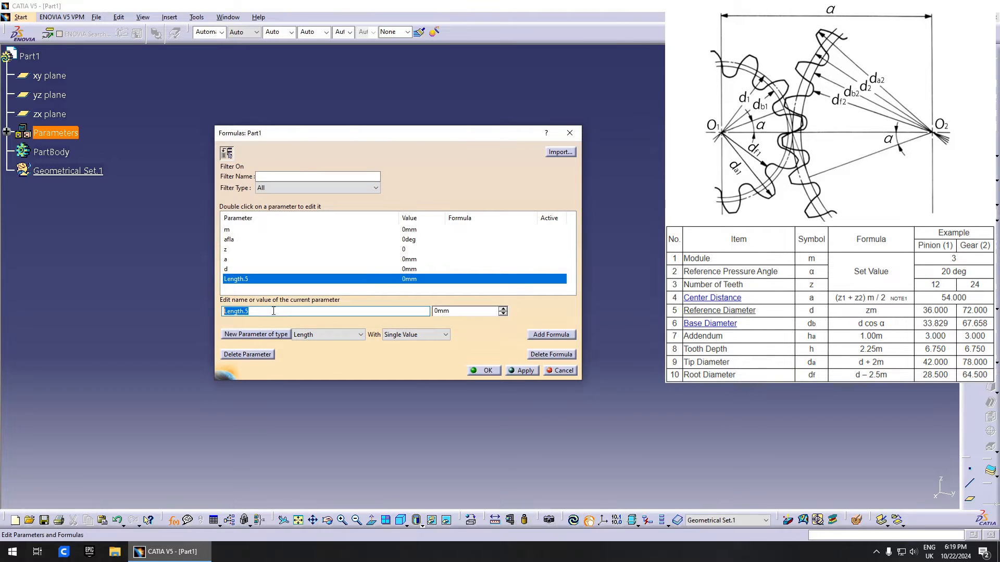
drag(273, 311, 307, 314)
text(r)
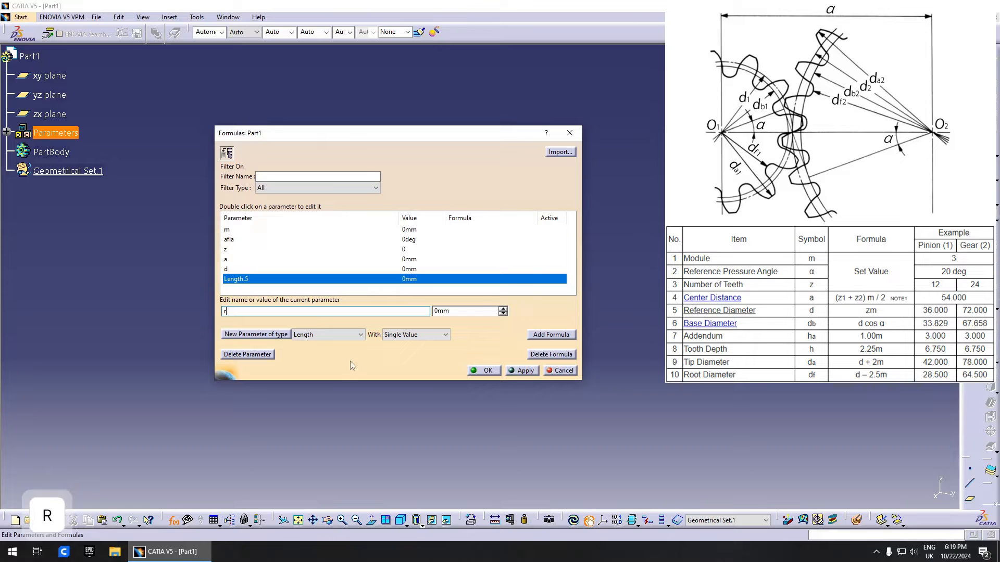
click(370, 352)
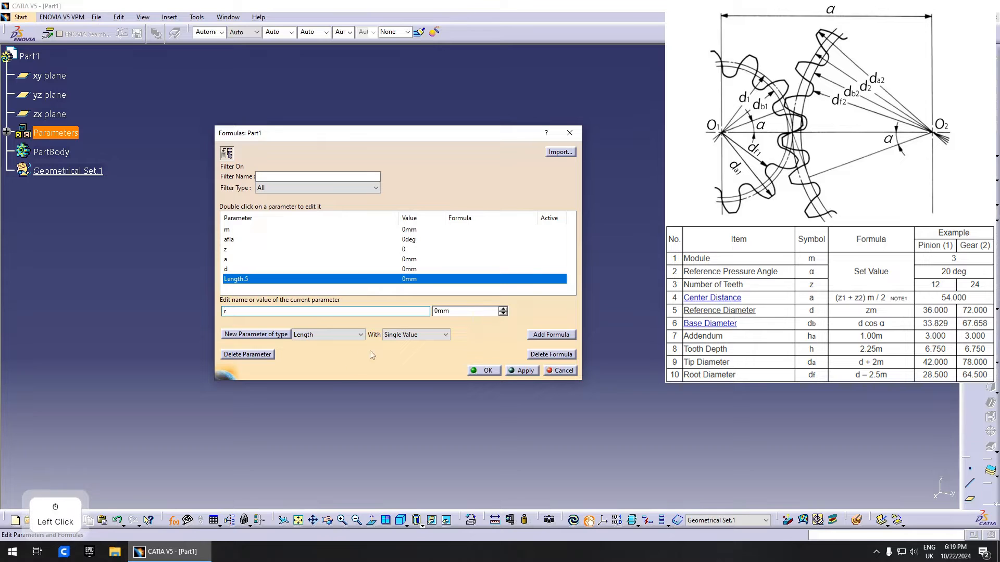
click(513, 371)
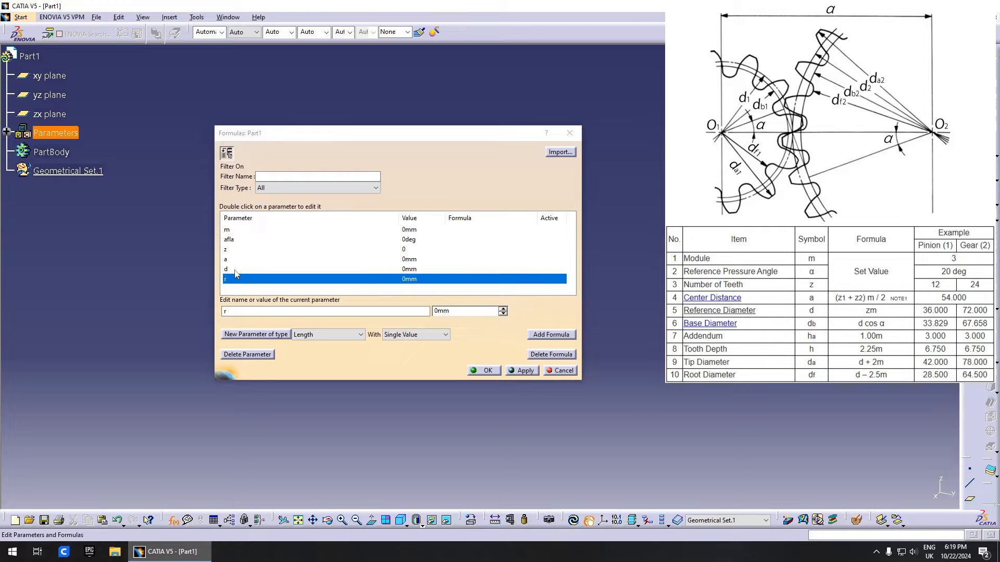
- Add Length parameters named db, rb, ha and h
click(256, 334)
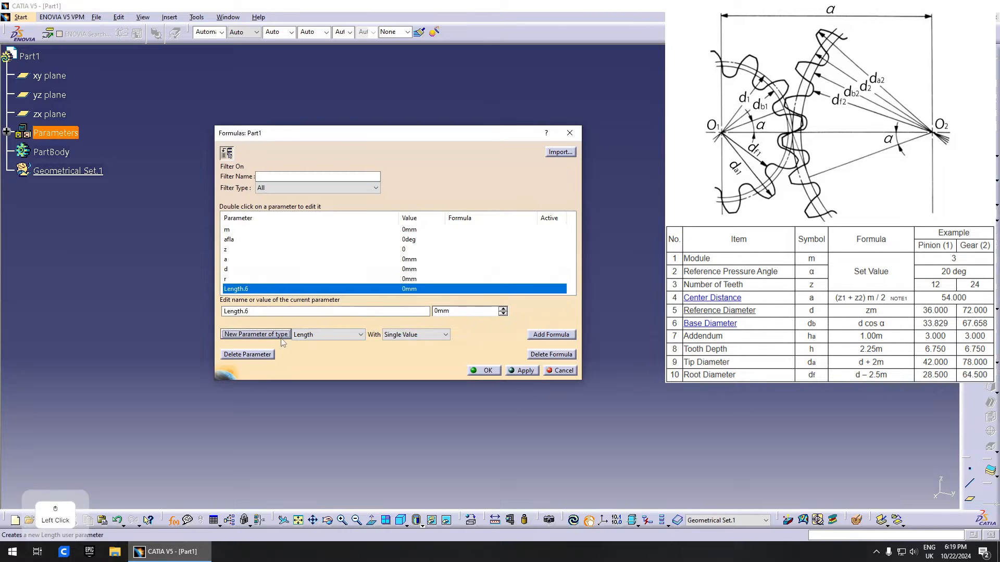
click(274, 312)
drag(223, 311, 306, 328)
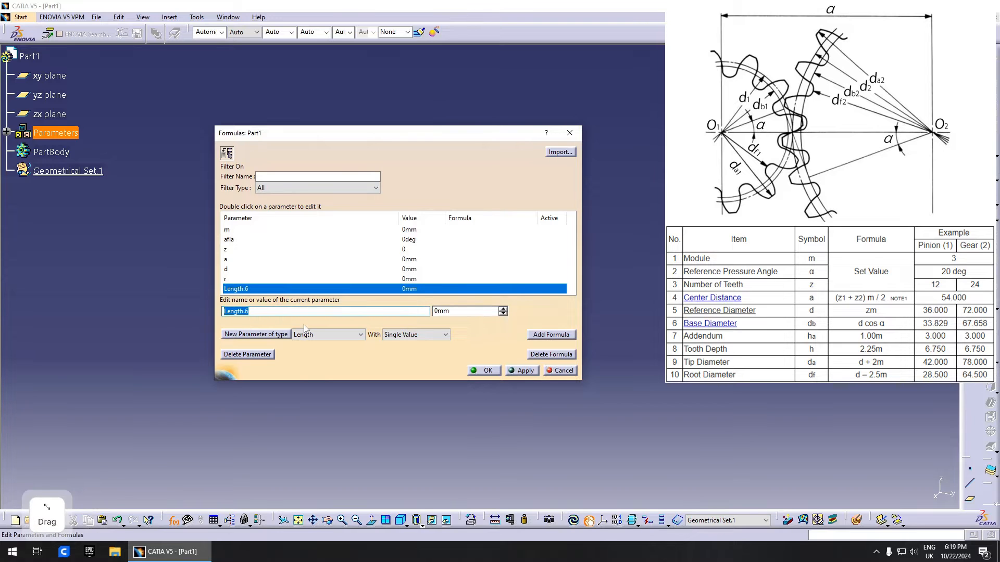
text(db)
click(277, 335)
text(rb)
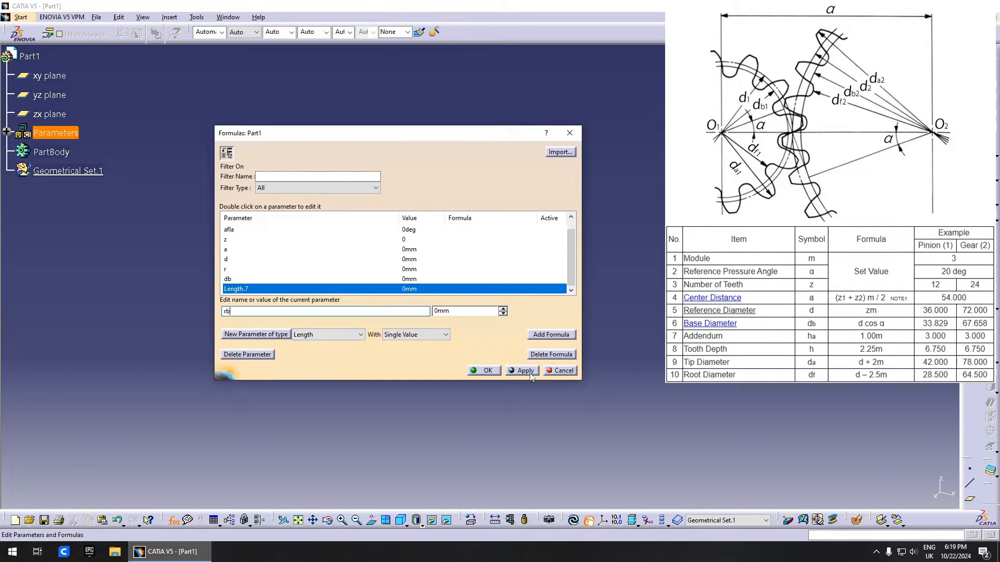
click(277, 335)
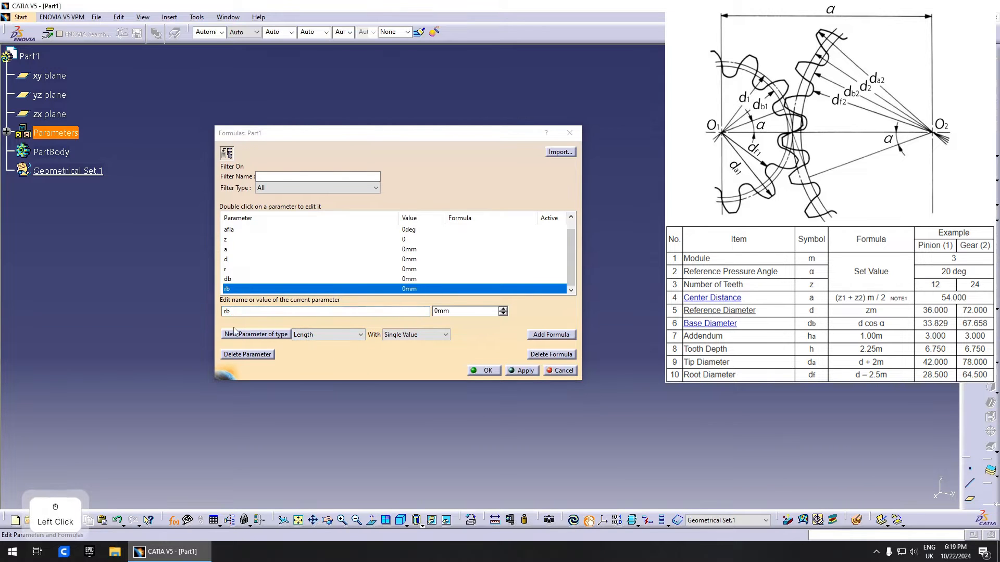
double_click(269, 311)
text(ha)
click(282, 334)
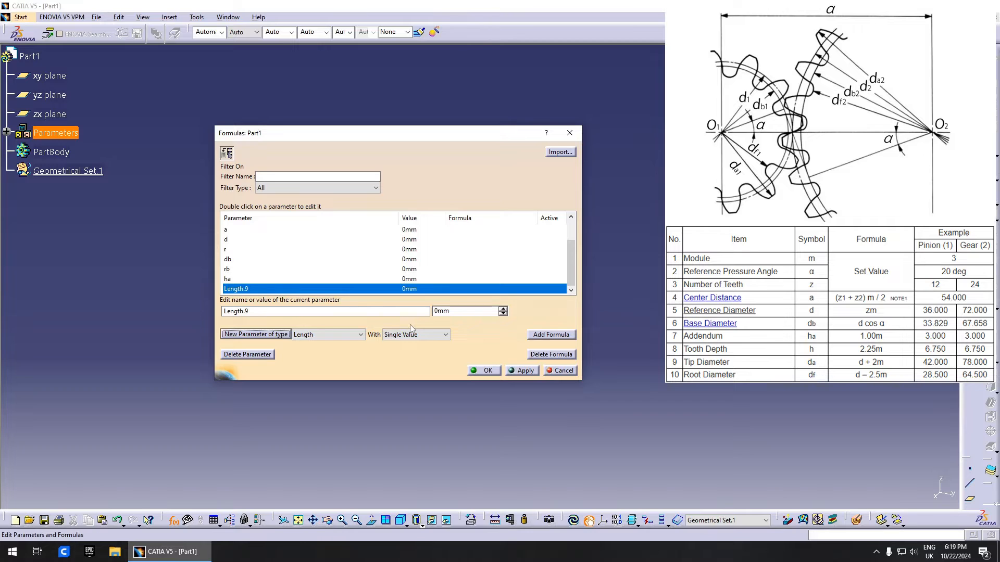
text(h)
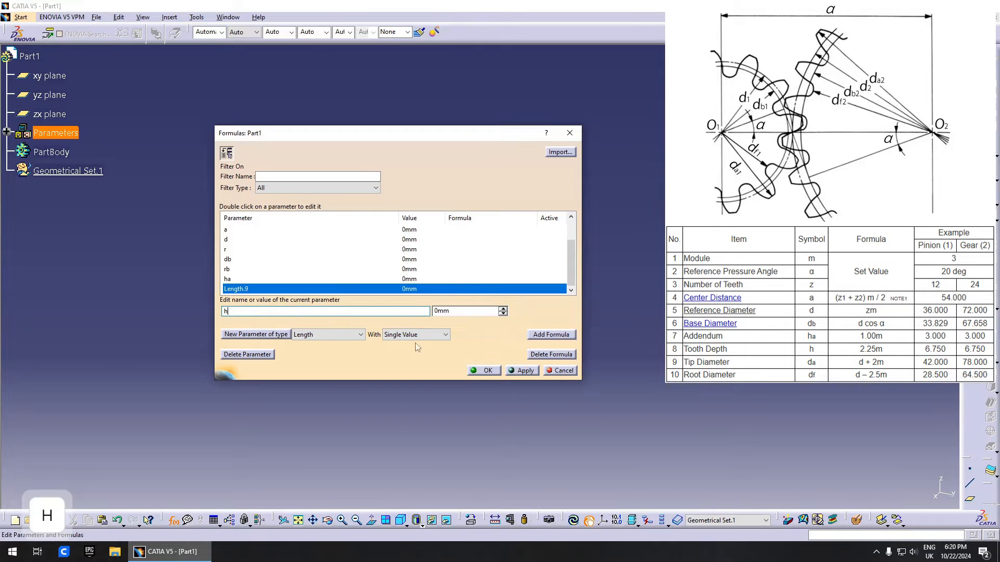
click(521, 371)
- Add Length parameters named da, ra, df and rf
click(255, 334)
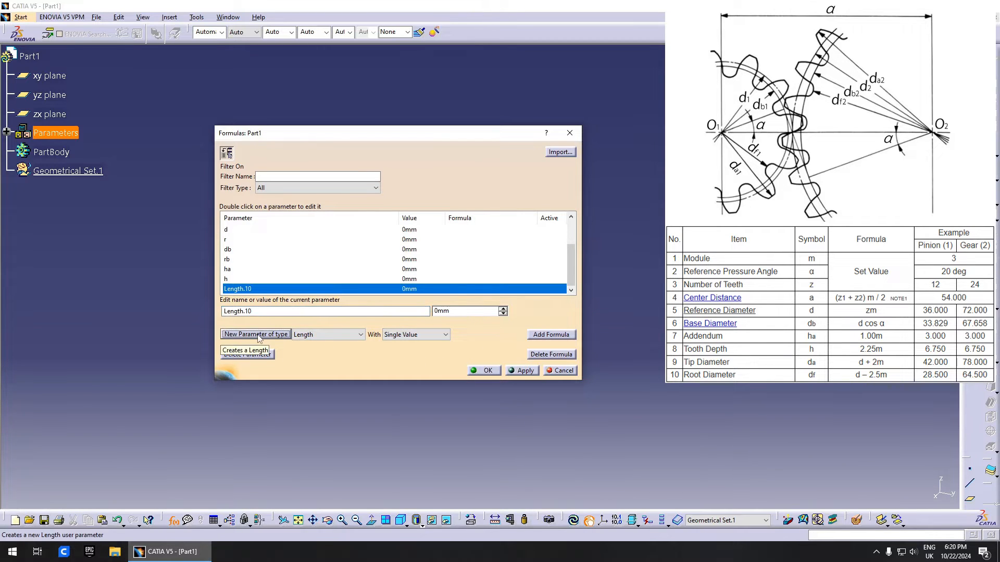
text(da)
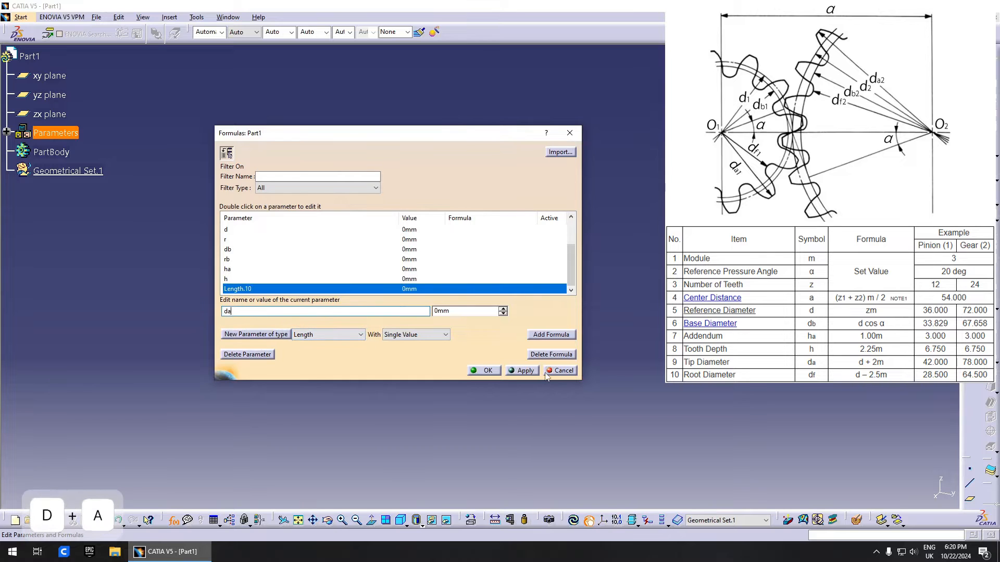
key(Return)
text(r)
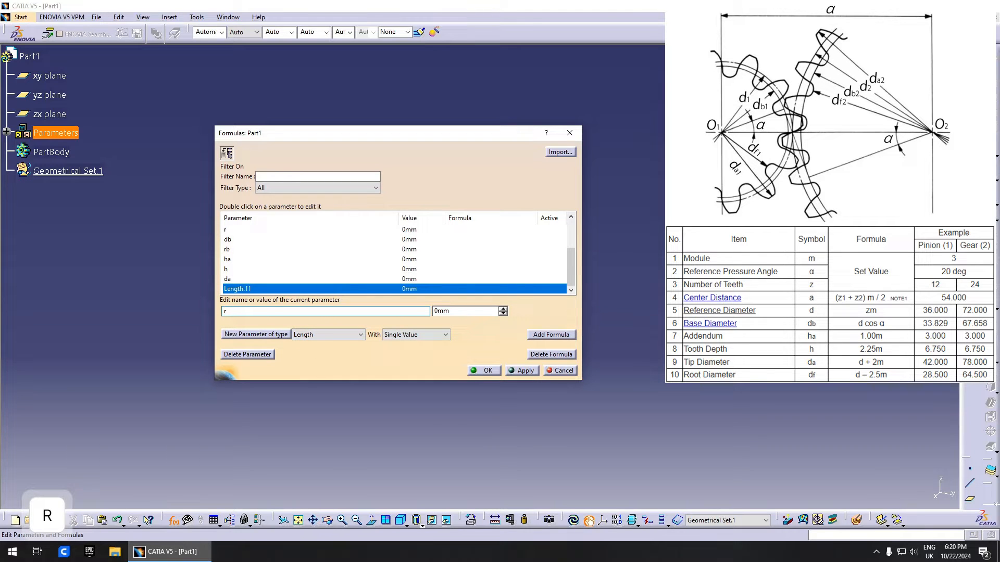
text(a)
click(527, 372)
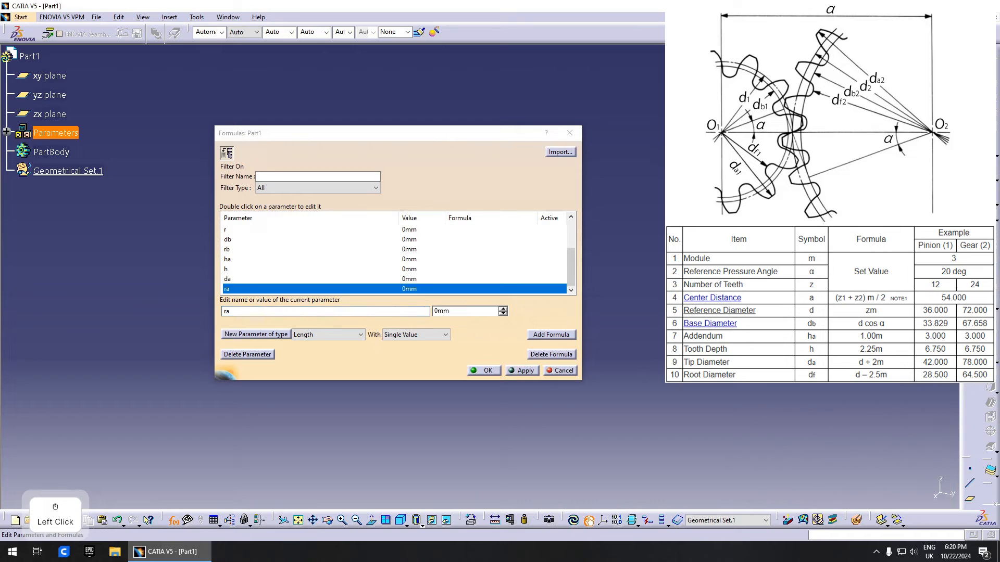
click(277, 334)
text(df)
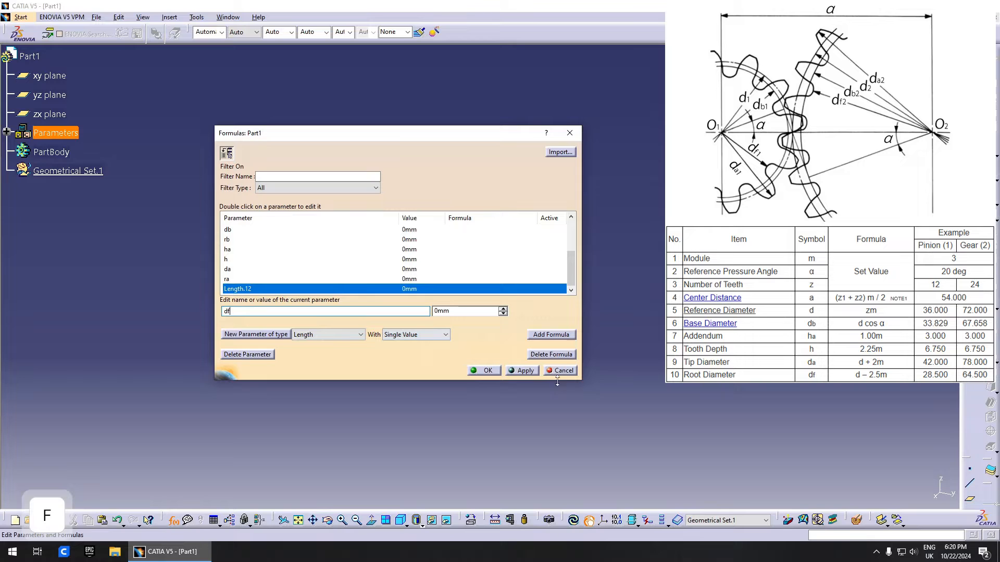
click(523, 370)
click(256, 335)
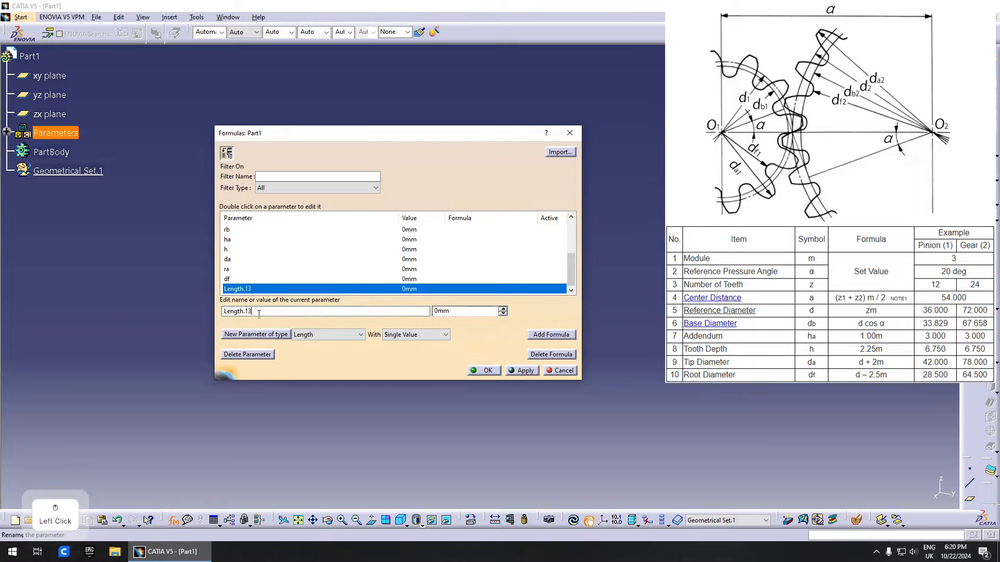
text(rf)
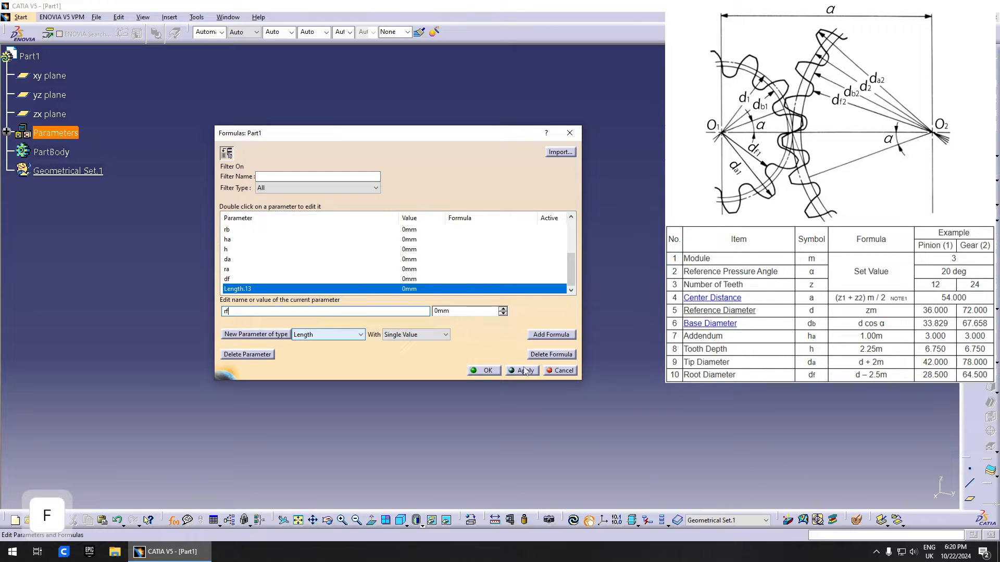
click(525, 370)
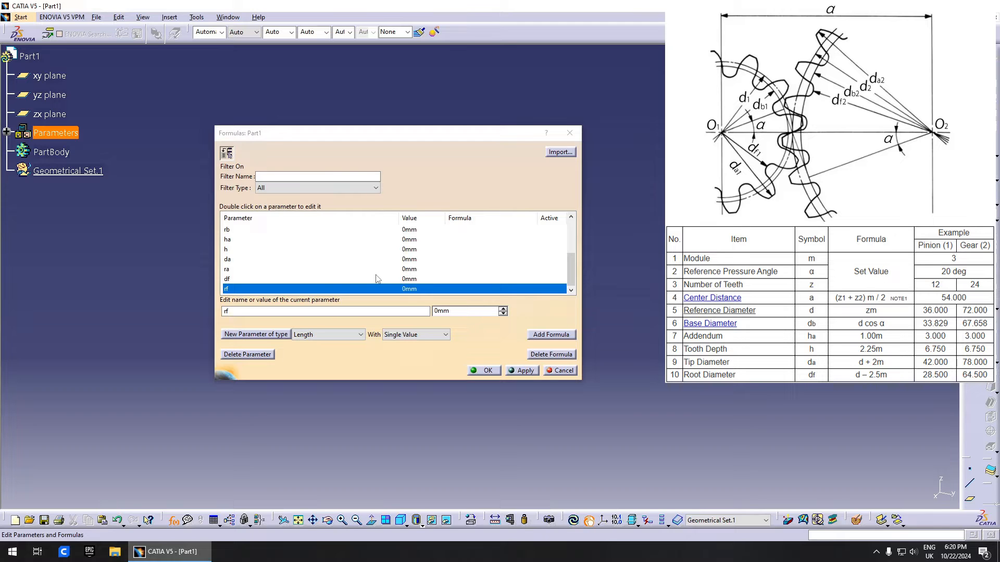
- Give module m the value 2mm and pressure angle afla 20deg
scroll(332, 286, up, 3)
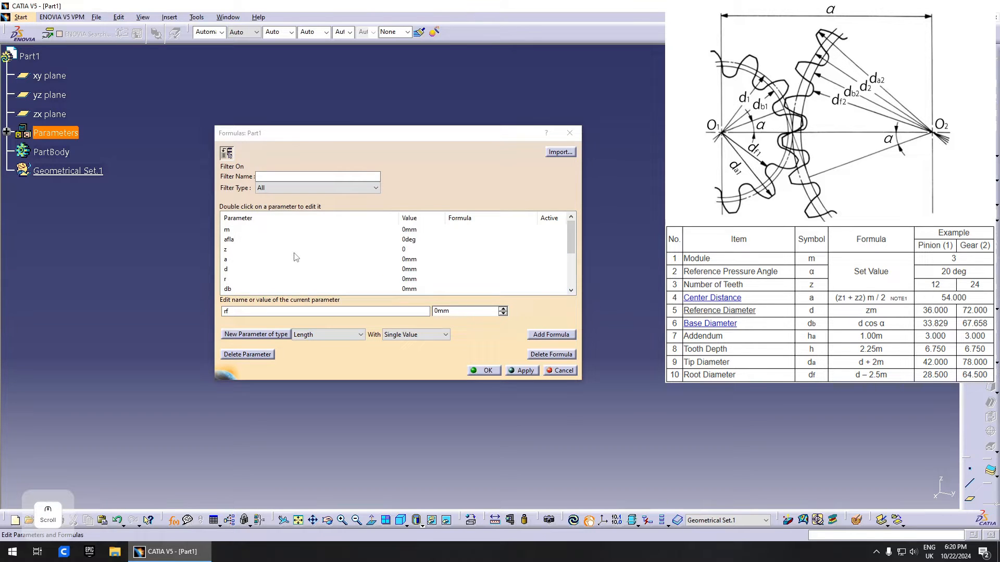
click(237, 231)
drag(467, 312, 432, 311)
text(2)
click(411, 239)
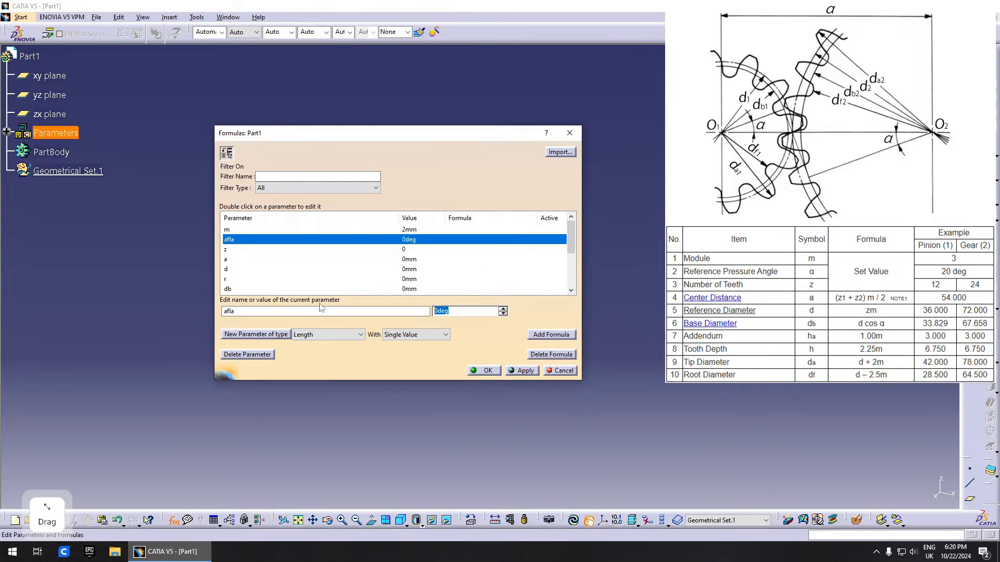
text(20)
click(522, 370)
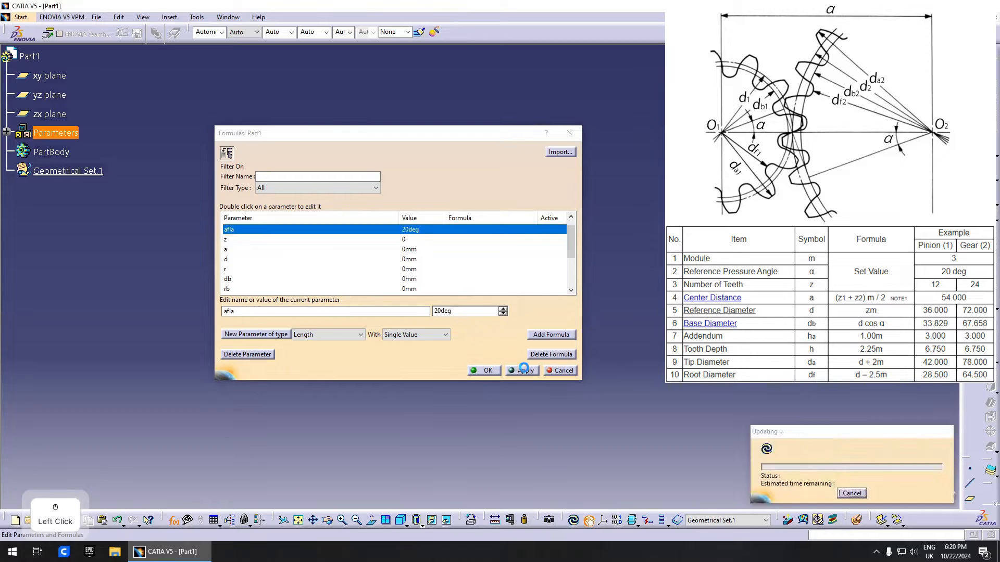
- Set the tooth count z to 20, then select the centre distance a
scroll(320, 251, up, 1)
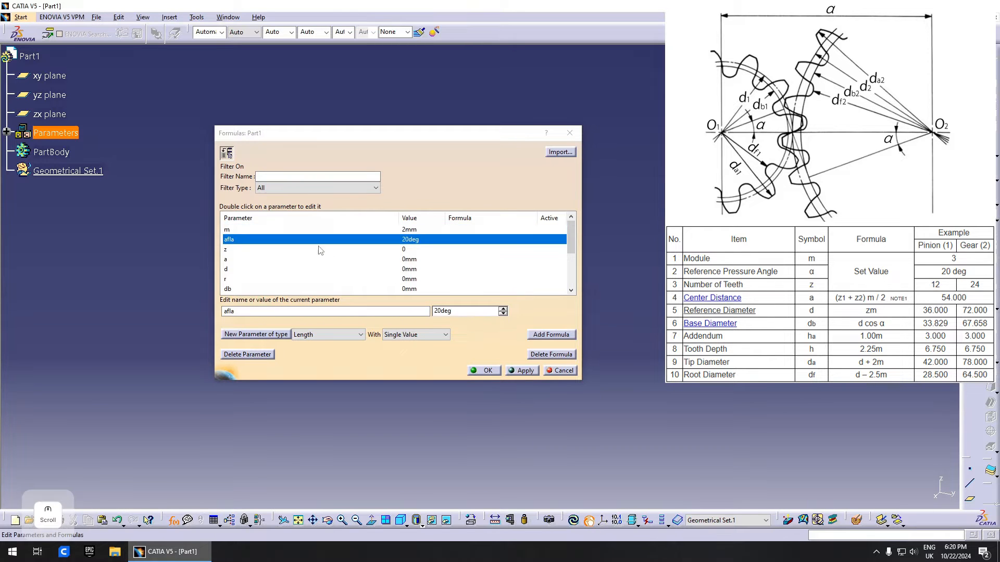
click(404, 250)
drag(469, 311, 433, 311)
text(20)
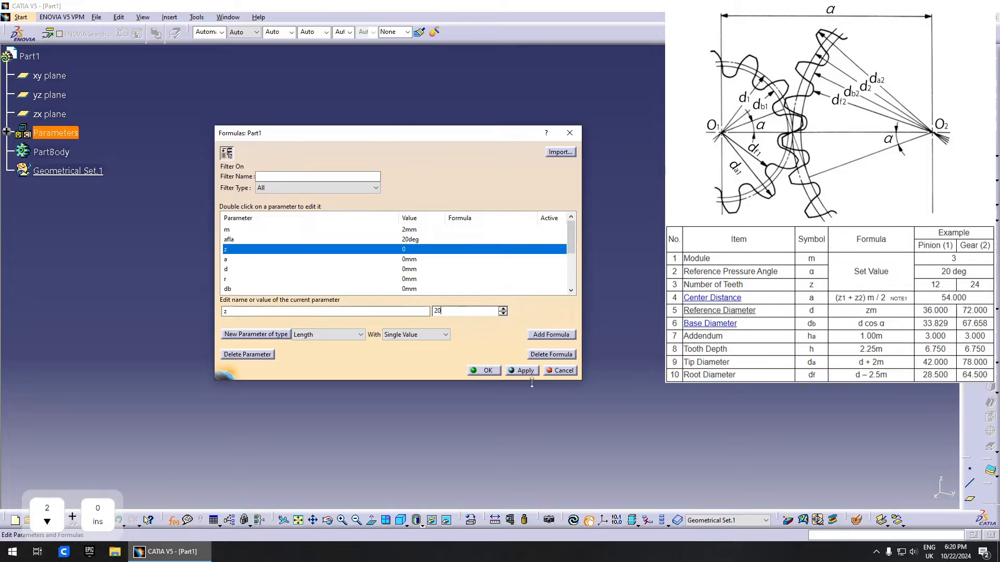
click(525, 370)
scroll(313, 255, up, 1)
click(292, 259)
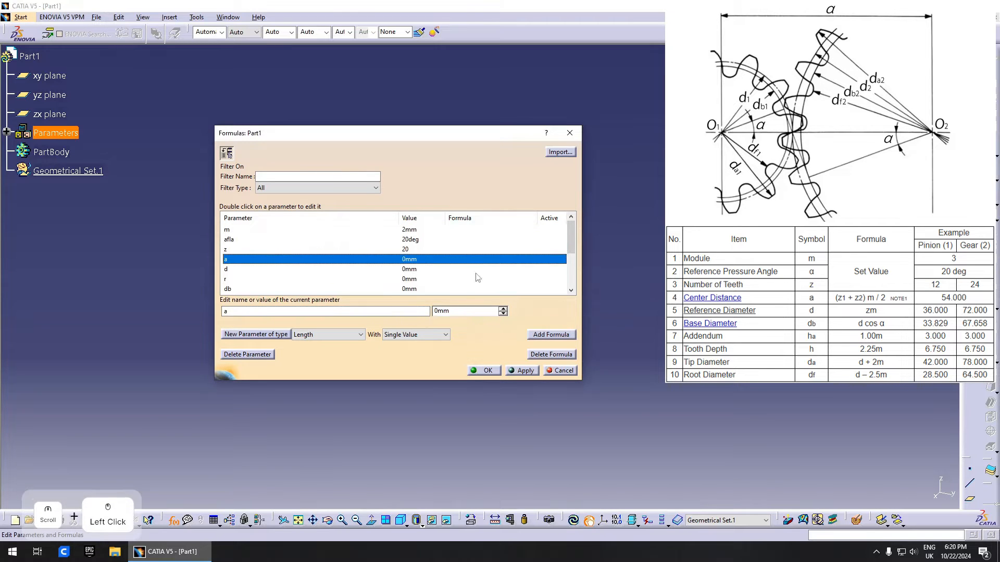
- Give parameter a the formula 2*z*m/2, making it 40mm
click(552, 335)
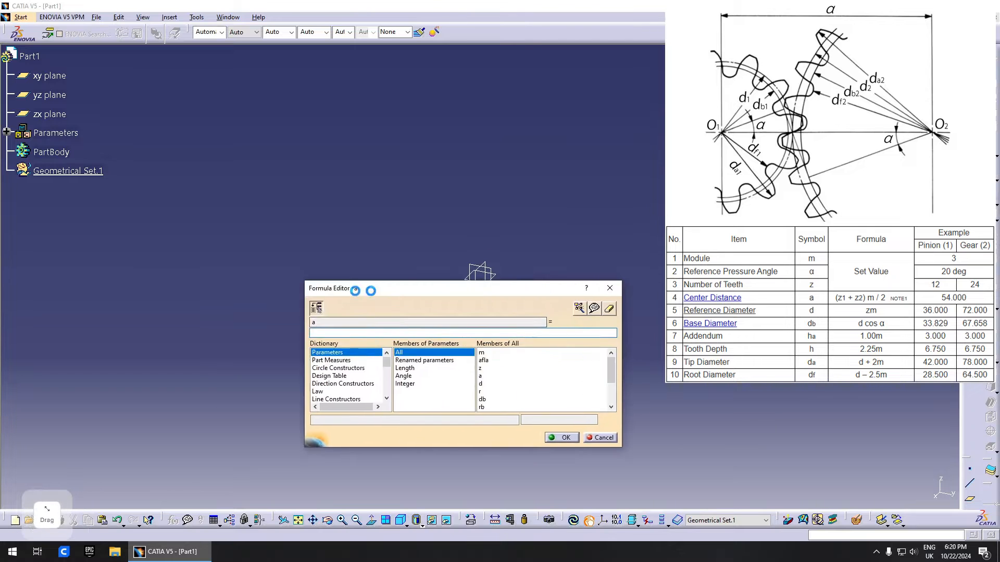
drag(493, 290, 384, 304)
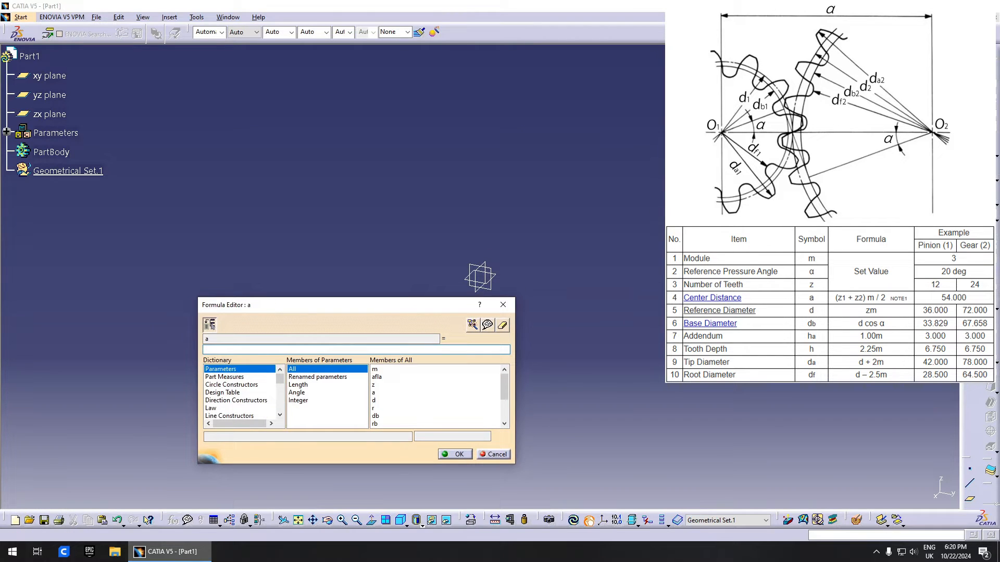
text(()
key(BackSpace)
text(z)
key(Left)
text(2)
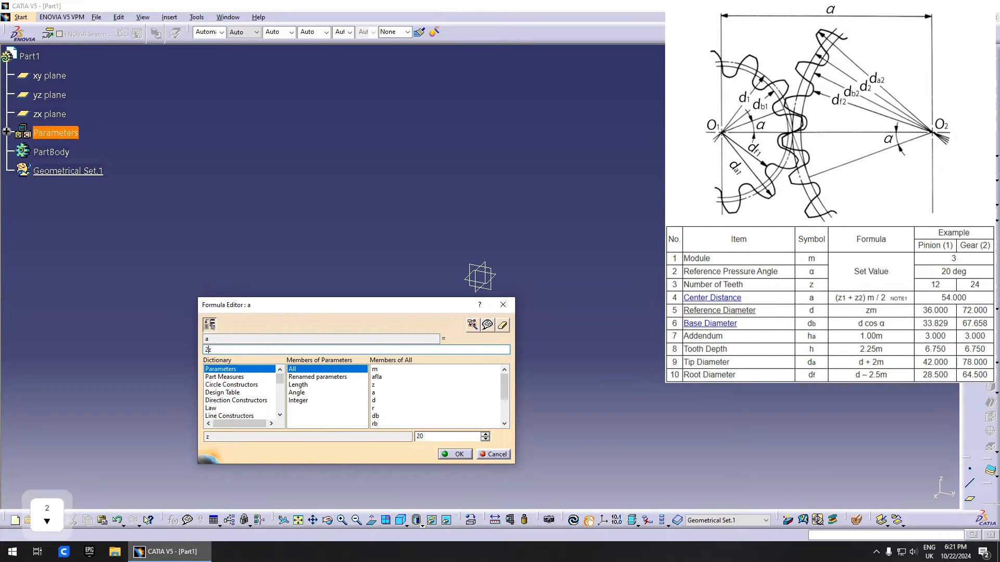
text(*z)
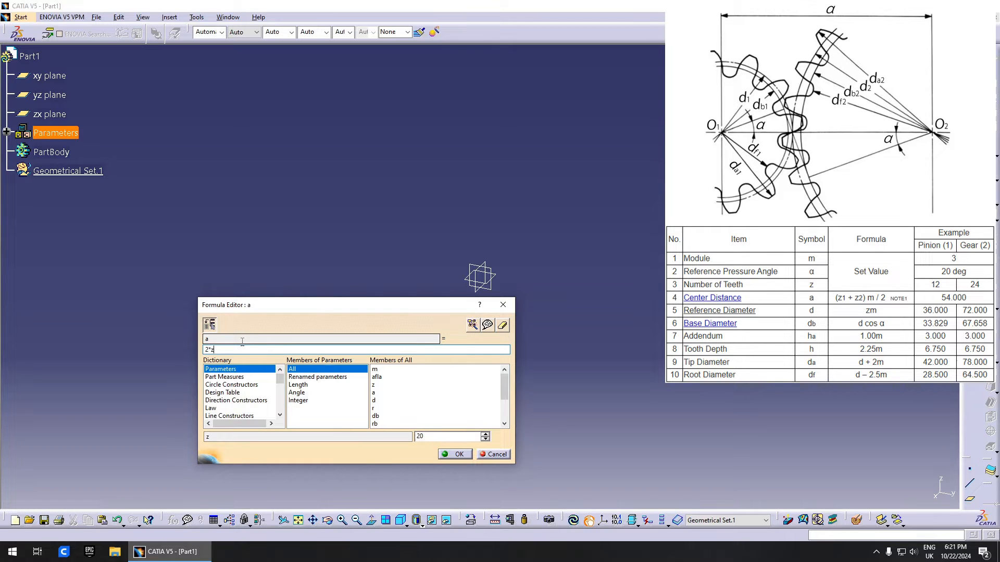
text(*m/2)
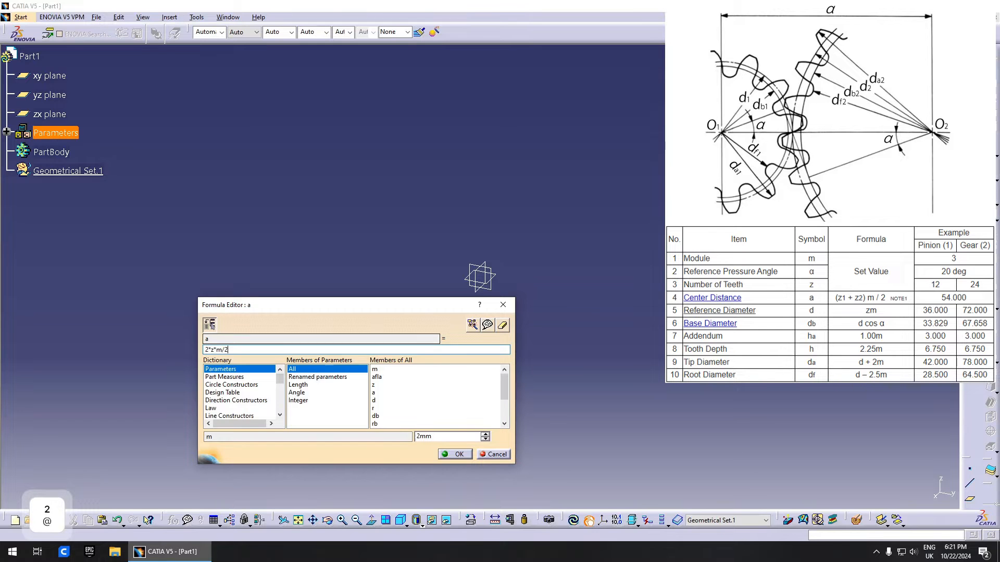
key(Return)
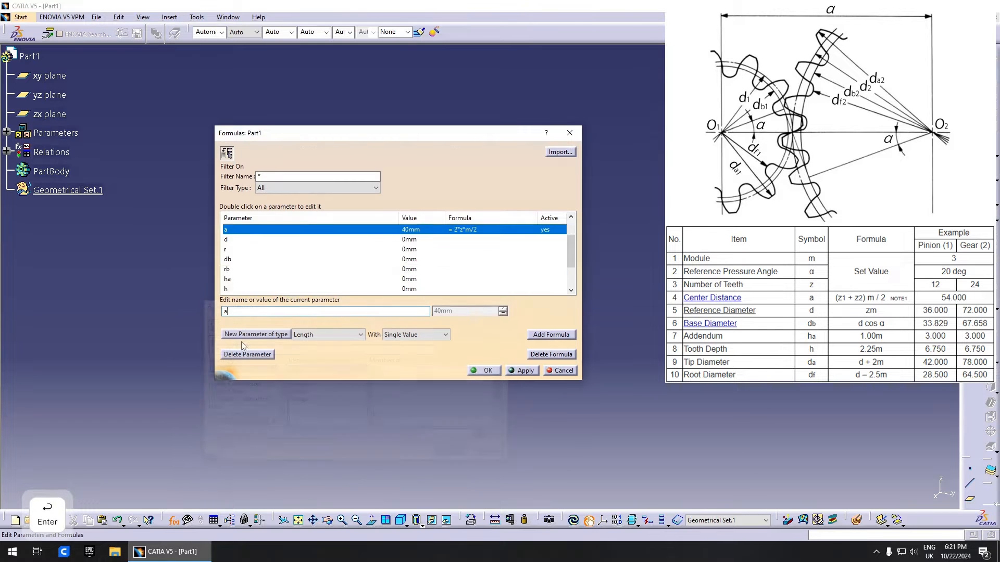
- Set d = z*m (40mm) and r = d/2 (20mm)
scroll(544, 261, up, 1)
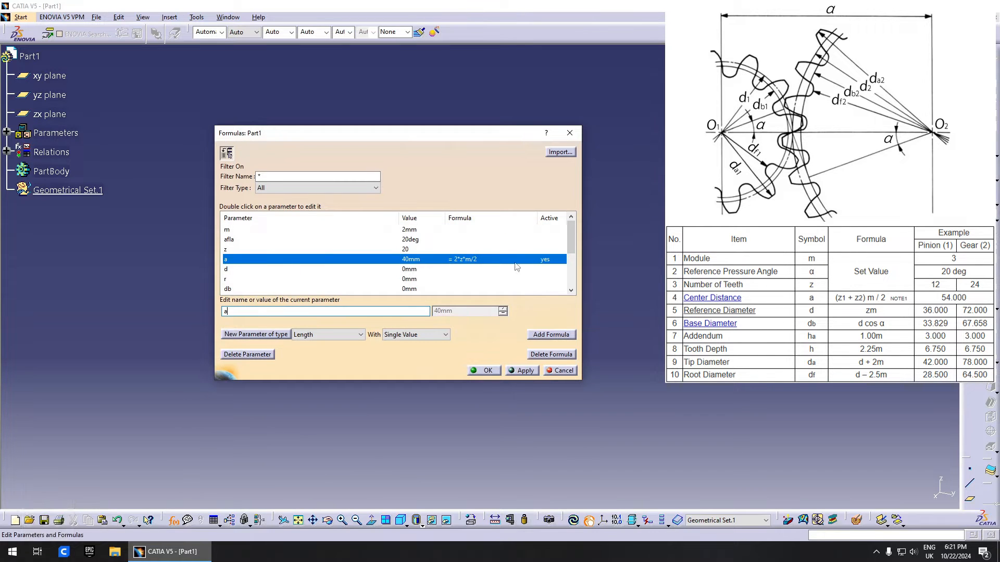
click(417, 272)
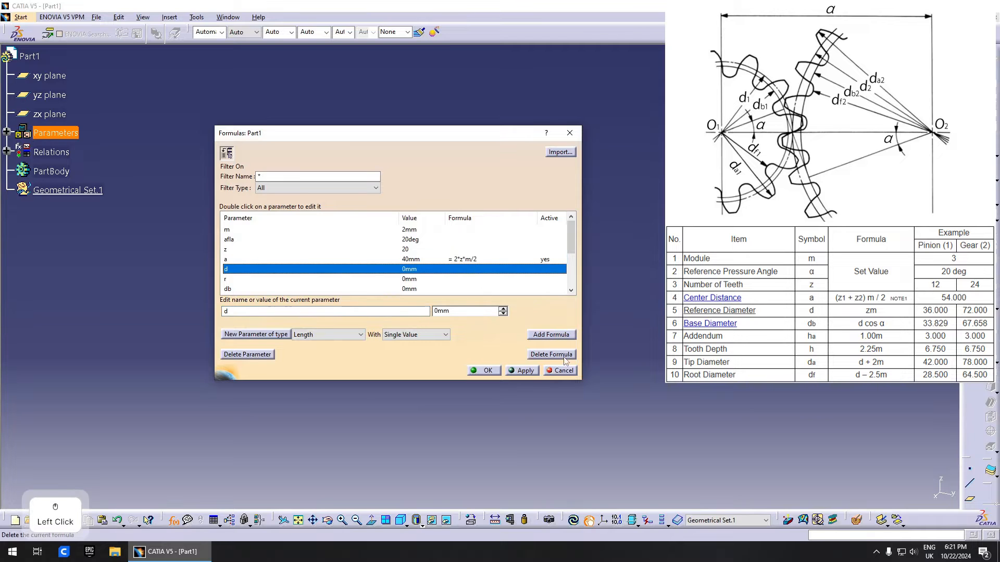
click(551, 334)
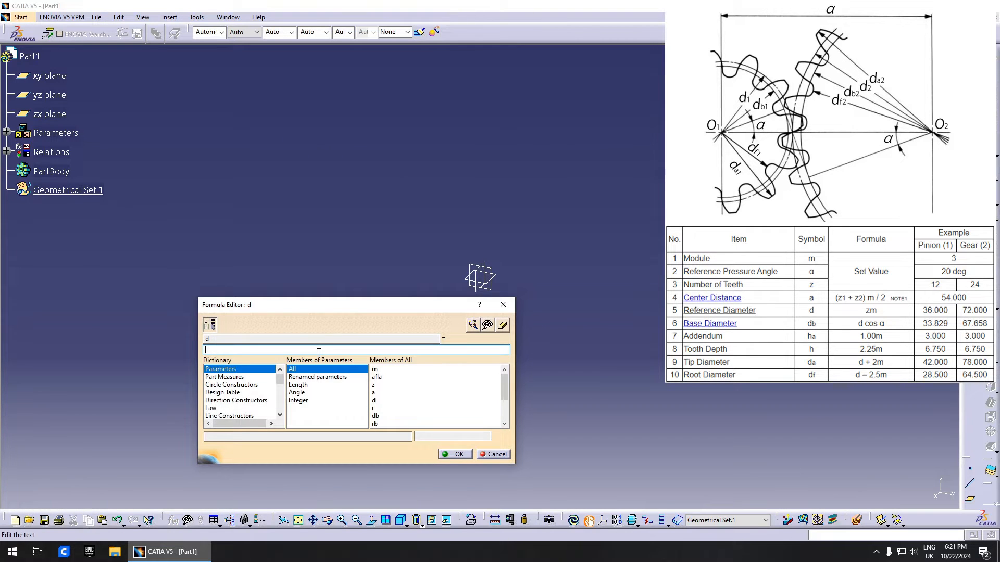
text(z)
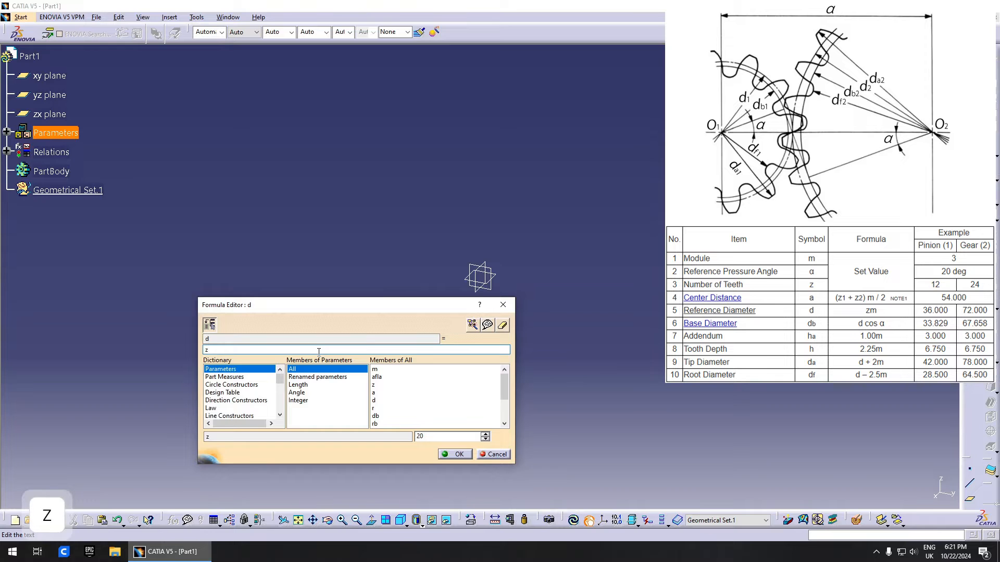
text(*m)
key(Return)
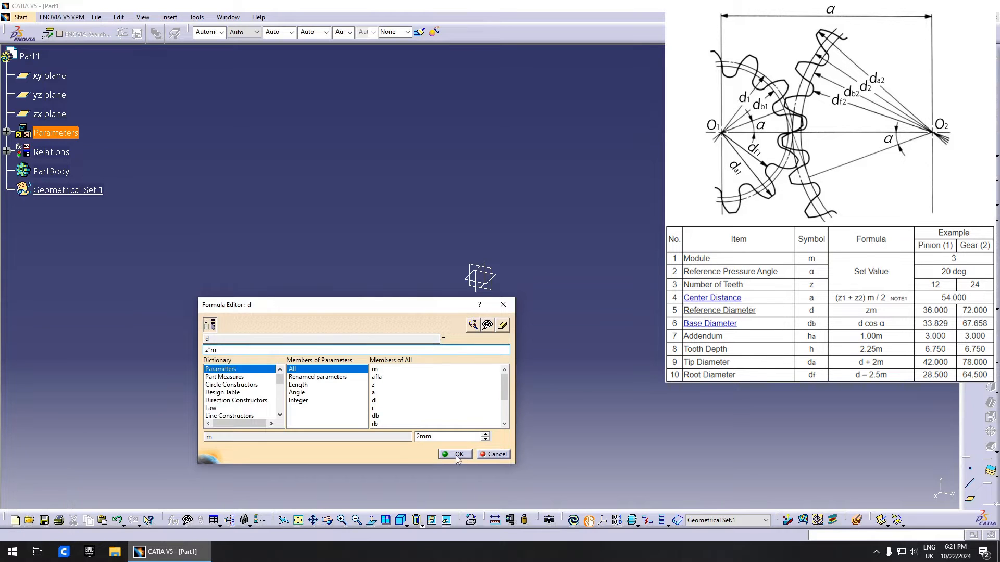
click(424, 239)
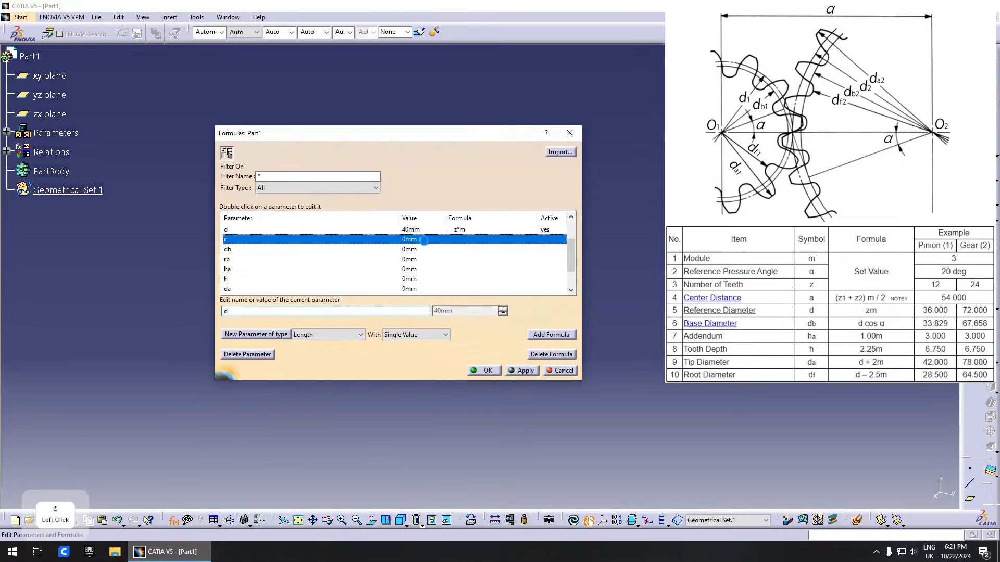
click(542, 334)
text(d/2)
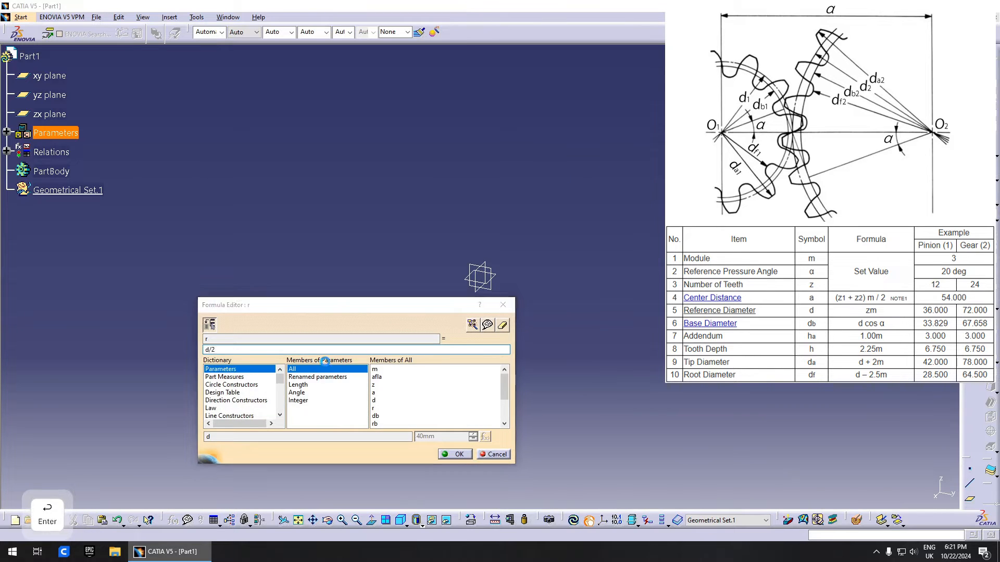
key(Return)
- Select the base diameter db and begin a new formula for it
scroll(363, 268, up, 1)
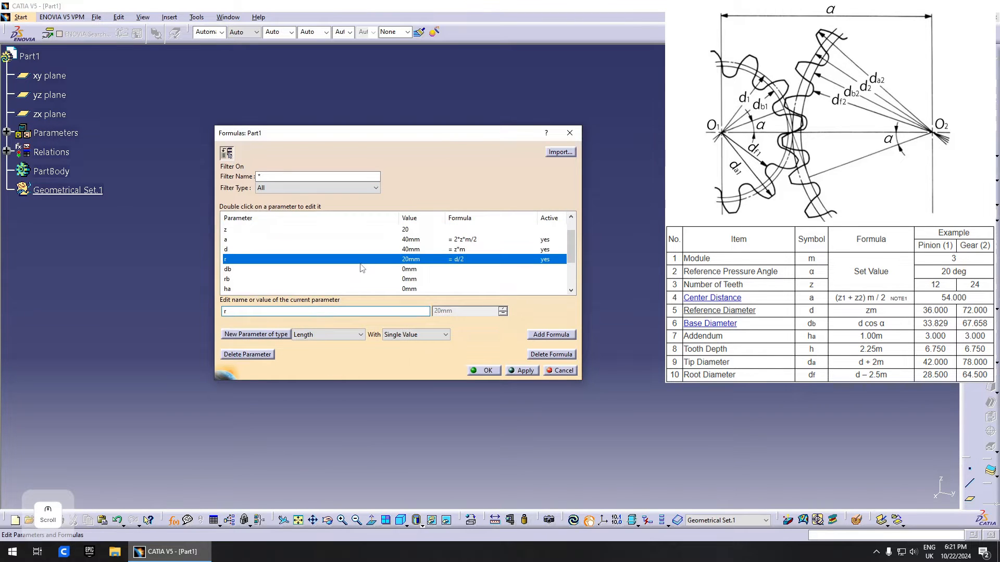
click(285, 270)
click(551, 334)
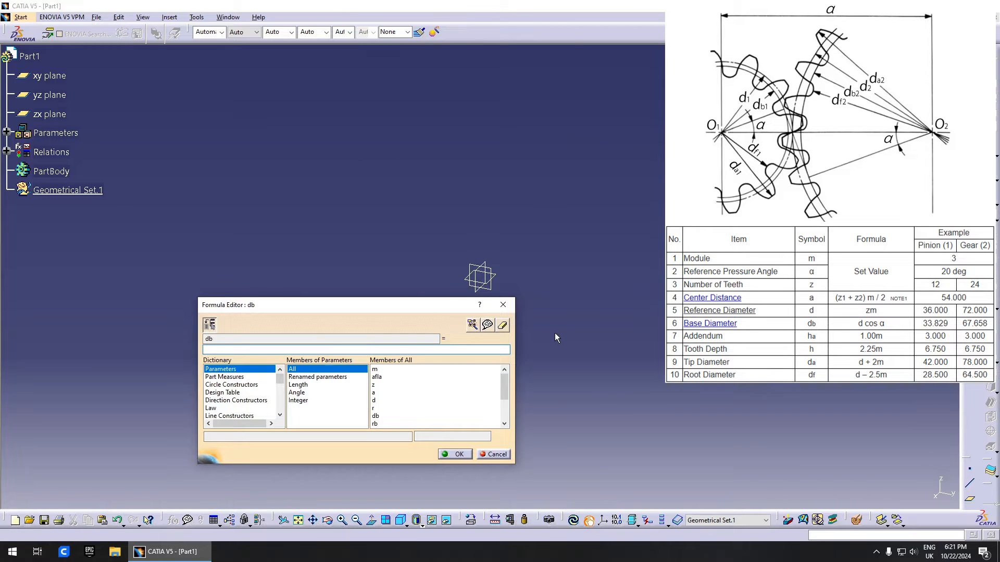
- Enter db = d * cos(afla), giving a base diameter of 37.588mm
click(394, 401)
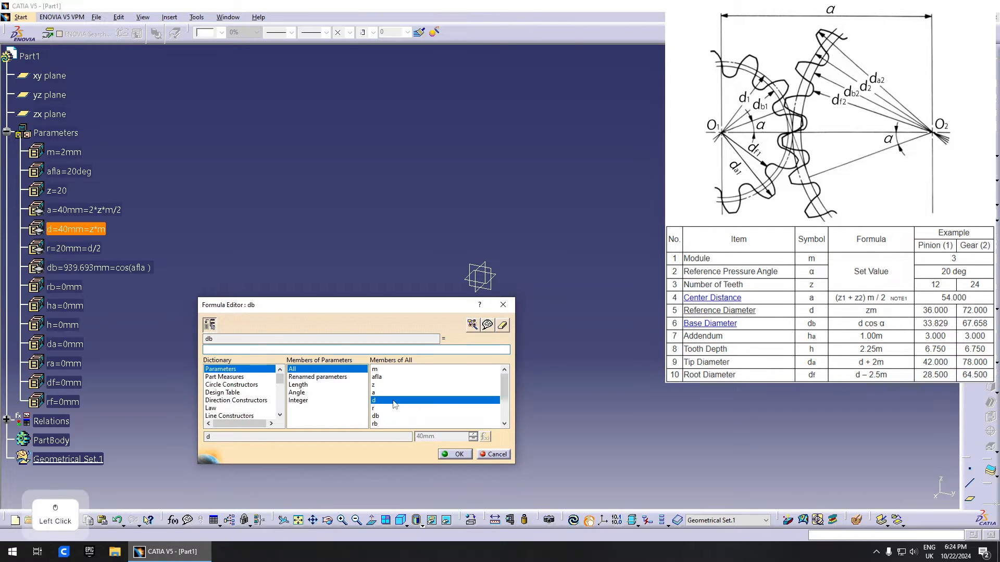
double_click(393, 401)
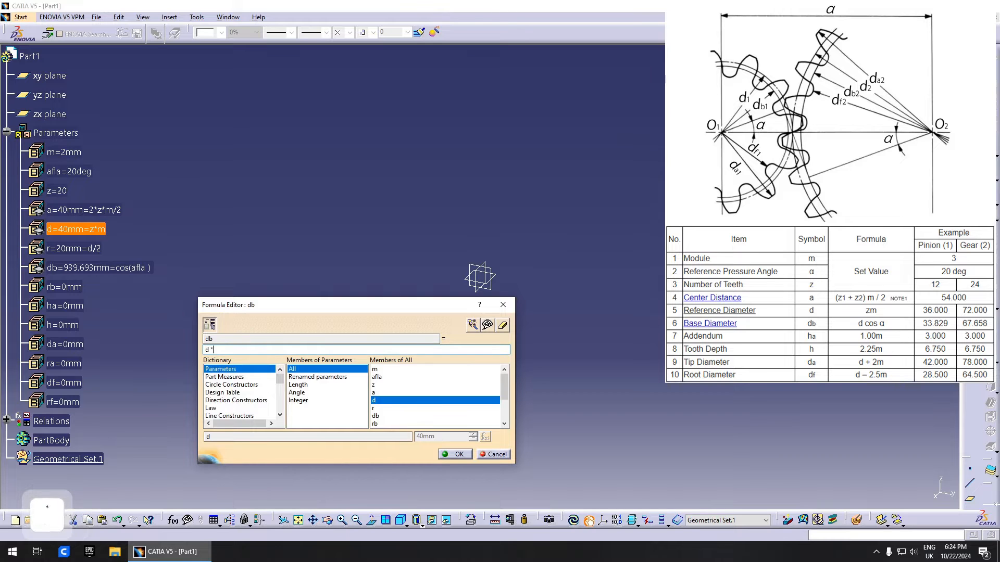
text(* cos()
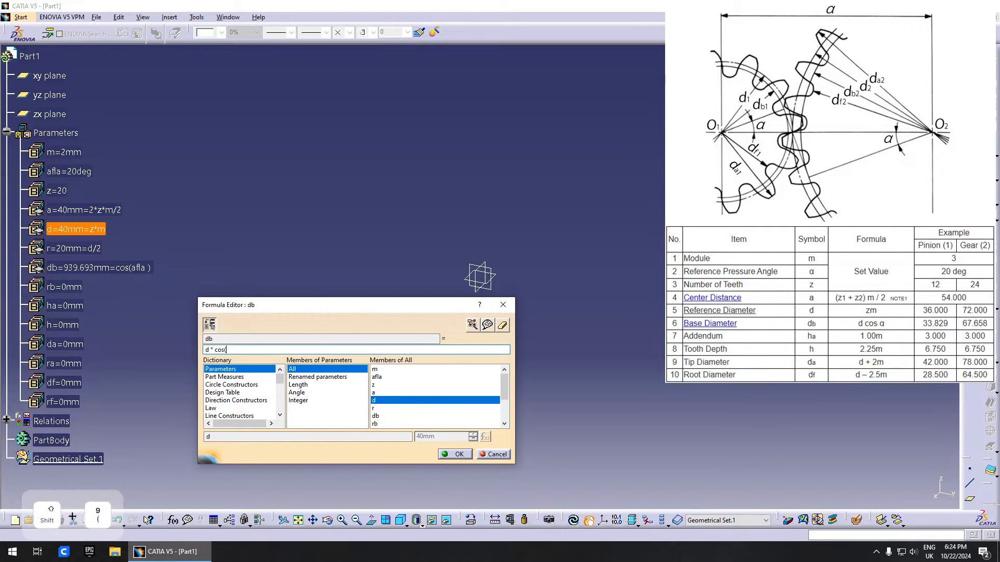
double_click(395, 378)
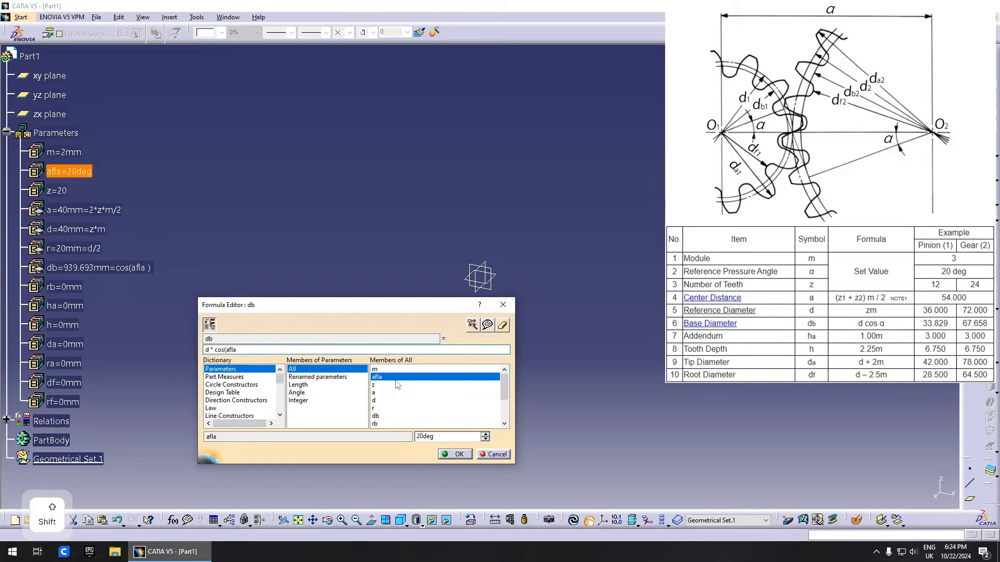
text())
click(458, 455)
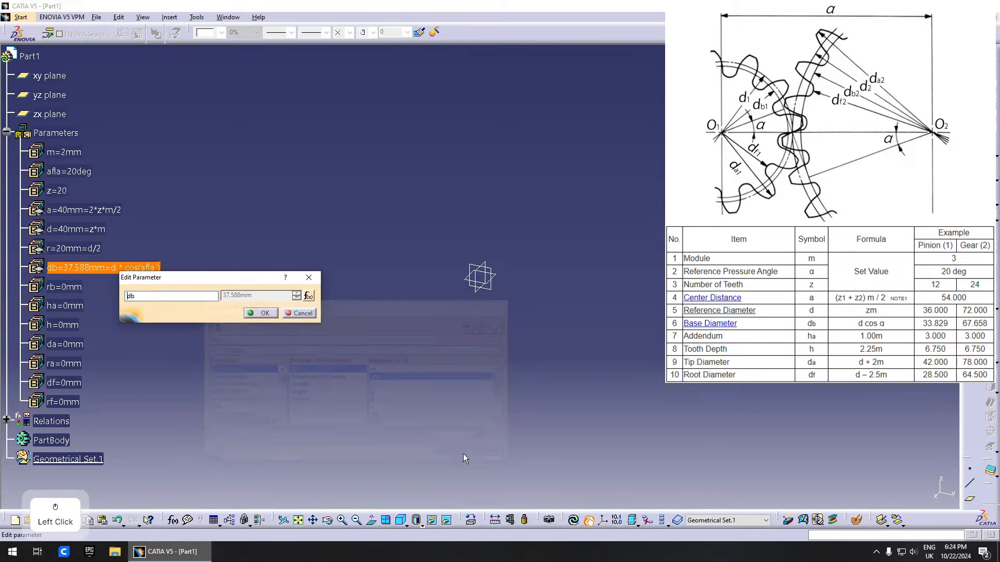
click(260, 313)
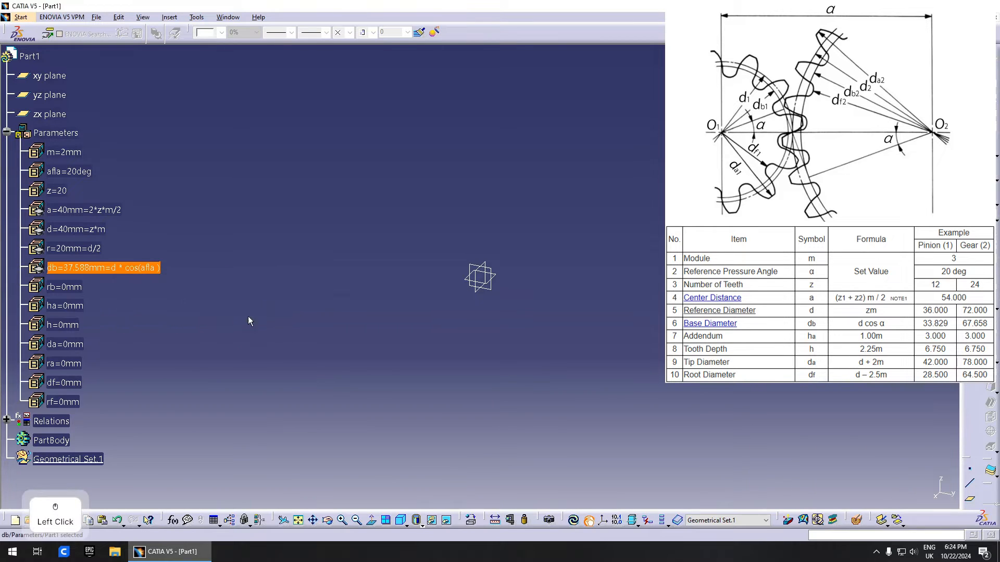
- Check the rb and db parameter values, then bring up the parameters and formulas list
click(80, 290)
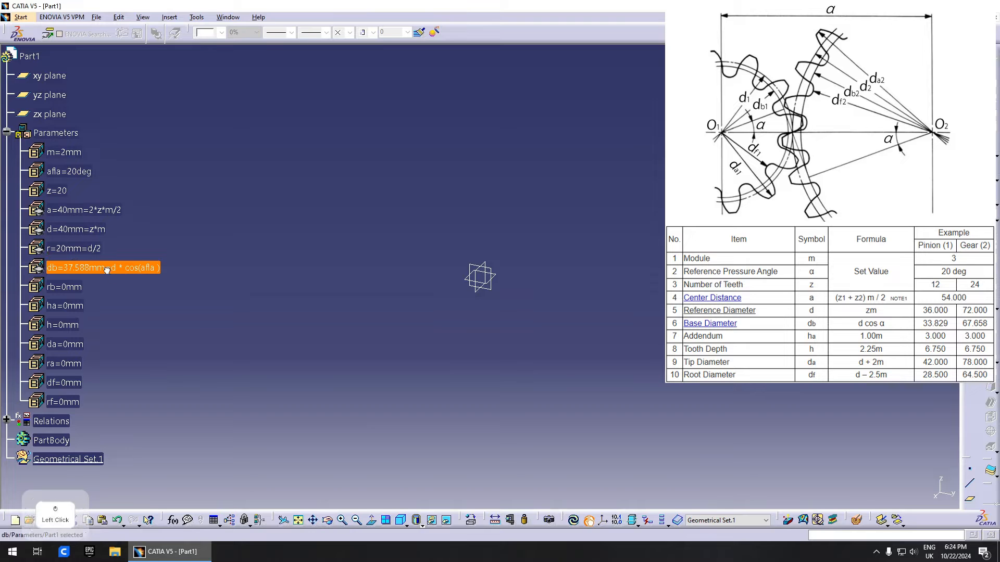
double_click(76, 290)
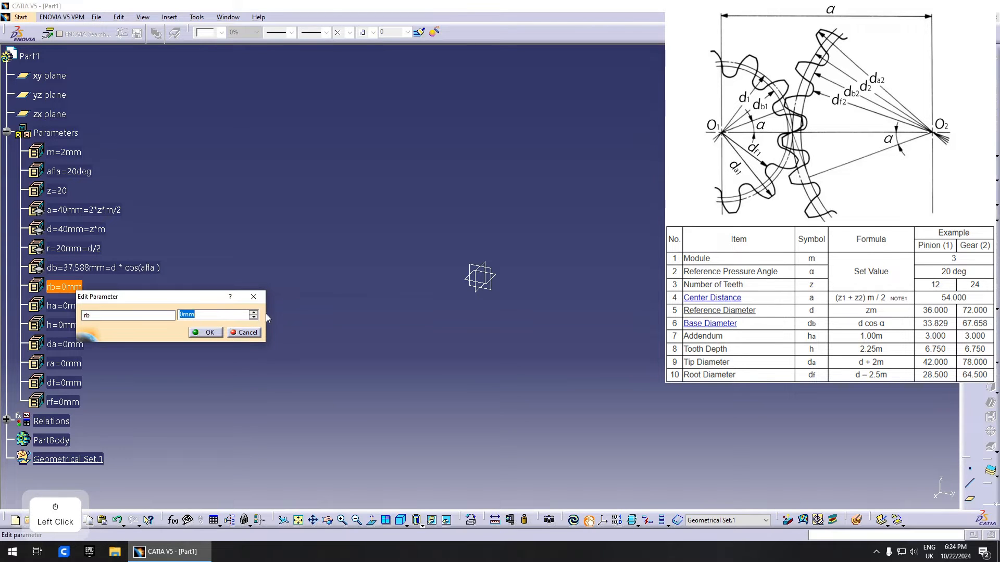
click(257, 296)
double_click(114, 273)
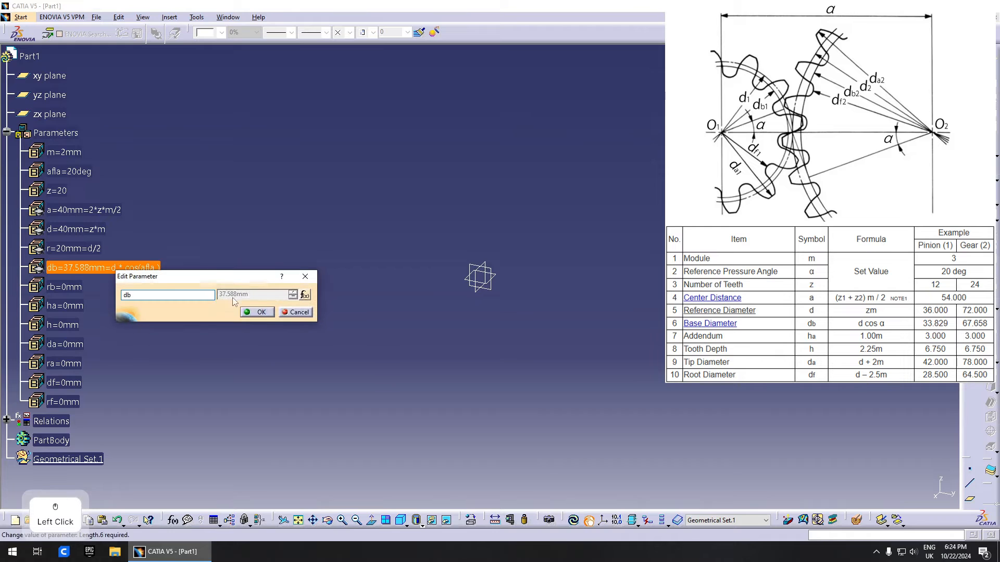
click(261, 312)
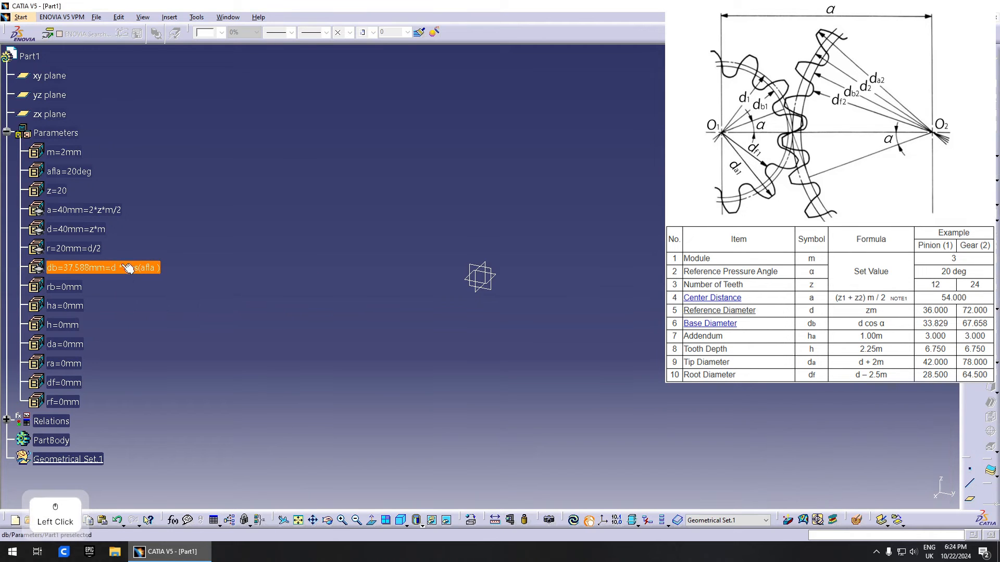
click(123, 270)
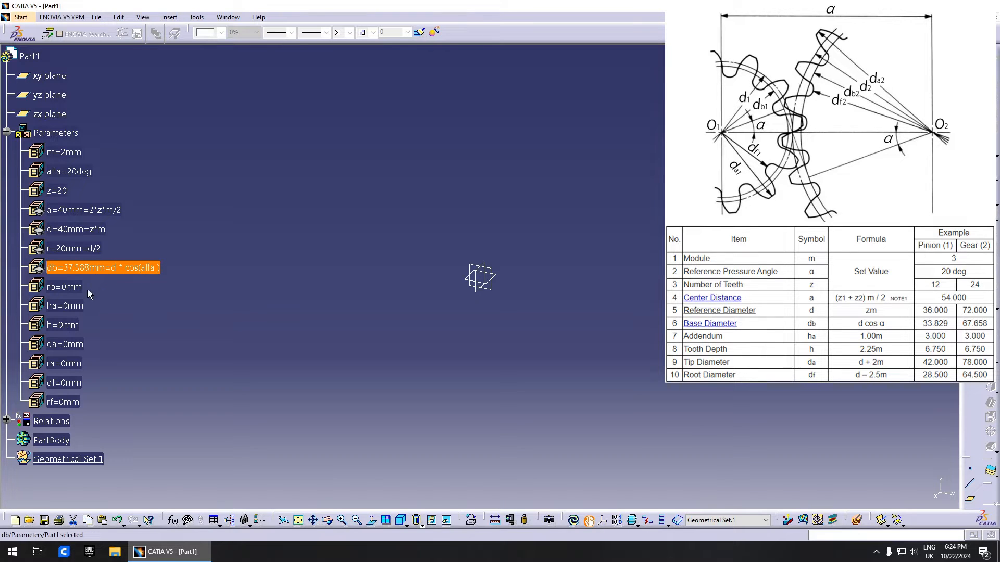
click(71, 288)
click(72, 288)
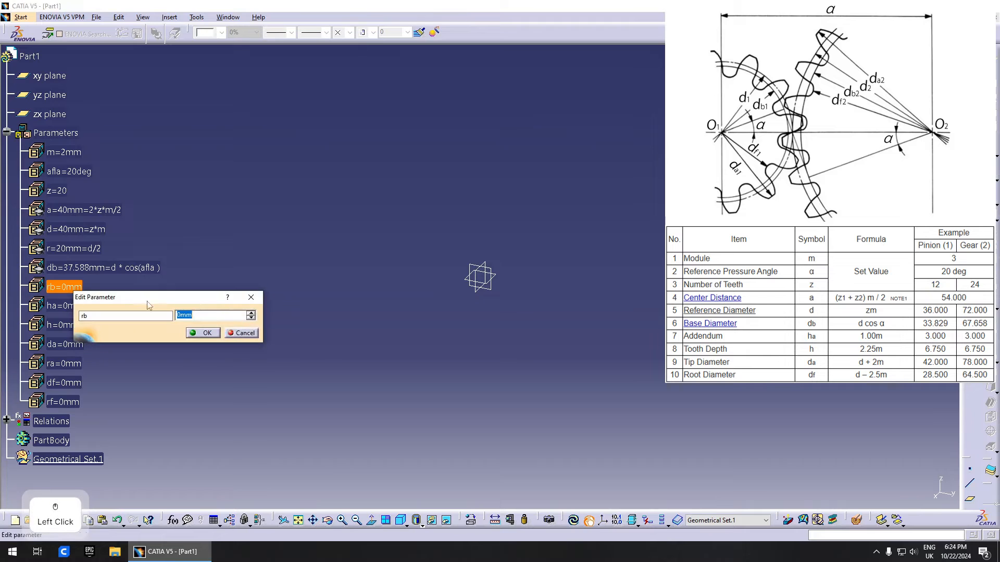
right_click(219, 314)
click(160, 308)
key(Escape)
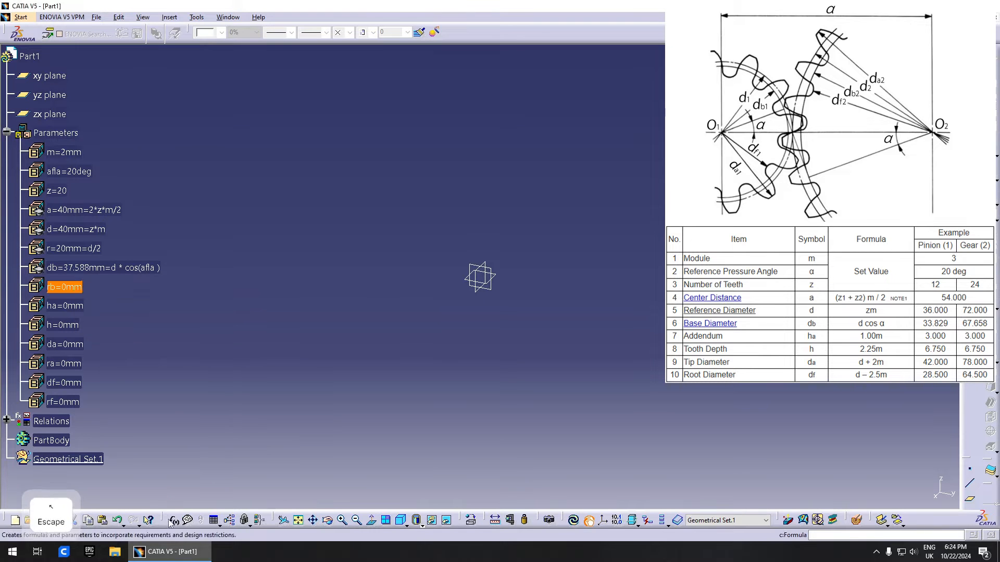
click(173, 519)
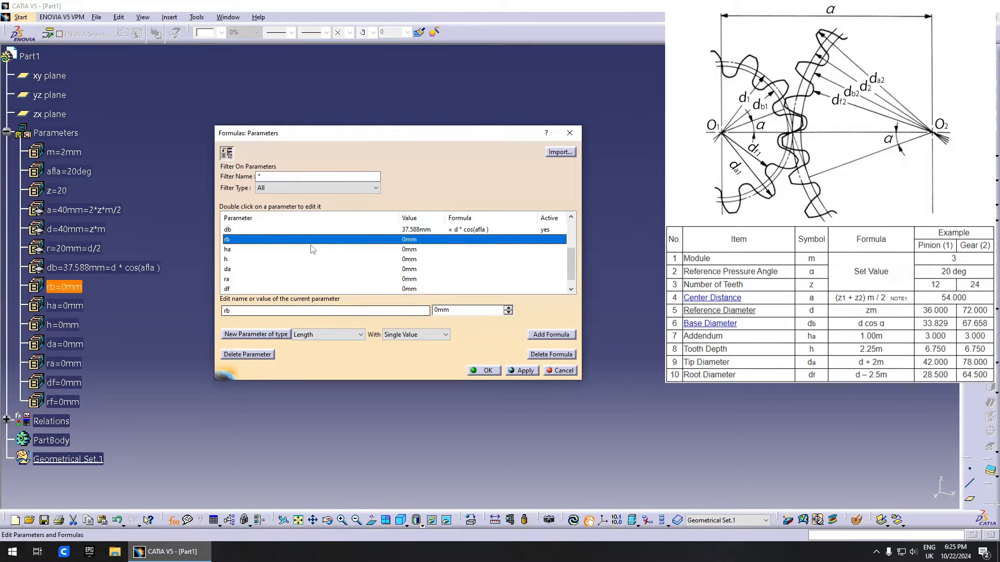
- Set the base radius rb = db/2 (18.794mm)
click(533, 334)
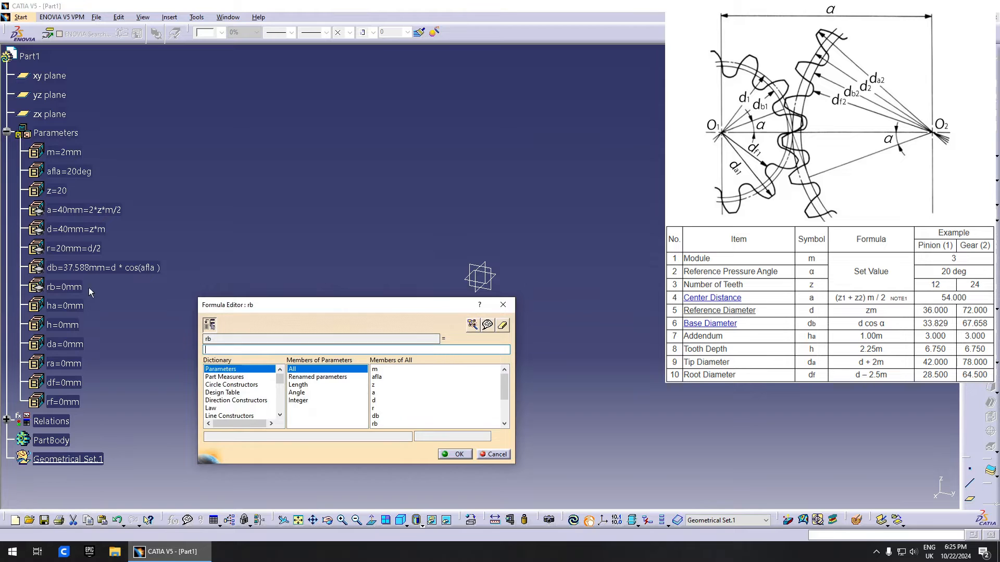
click(90, 267)
text(/2)
key(Return)
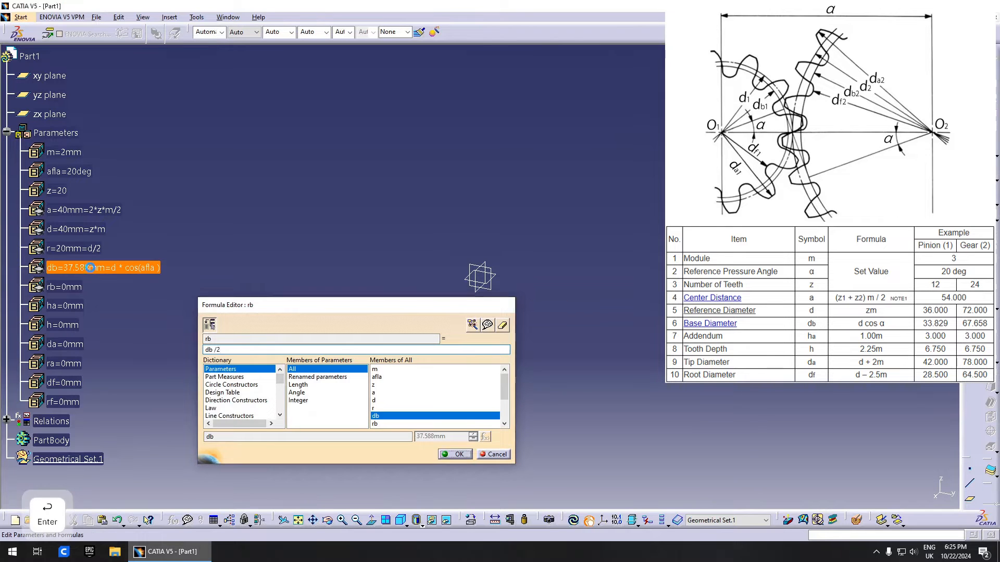
- Set the addendum ha = m (2mm) and tooth height h = 2.25*m (4.5mm)
click(419, 240)
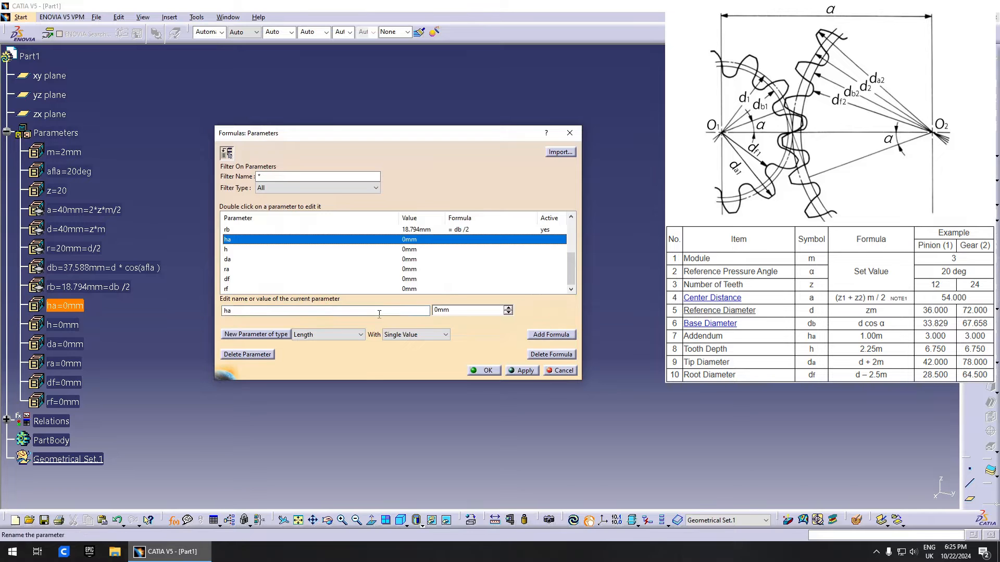
click(551, 335)
text(m)
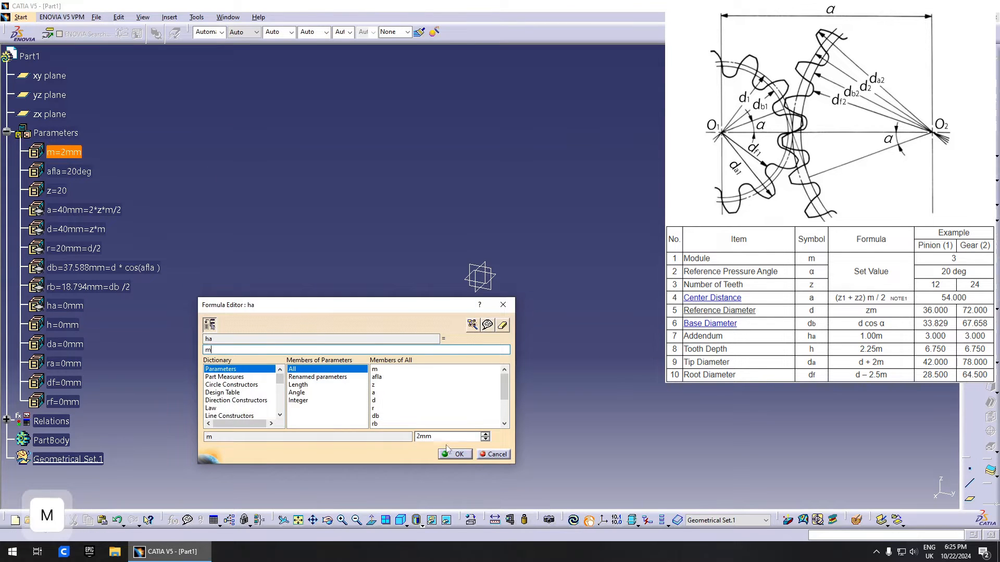
click(455, 455)
click(276, 250)
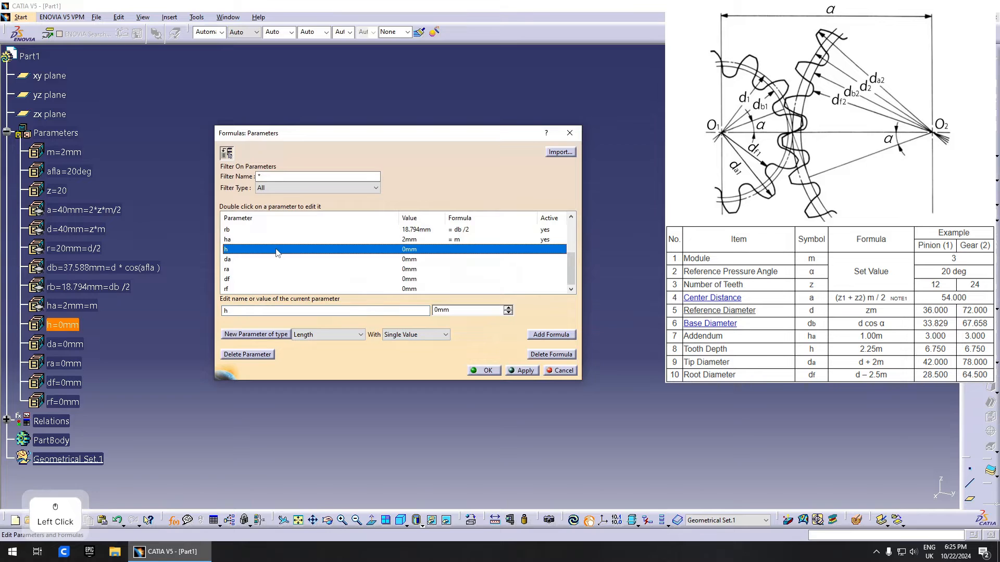
click(551, 334)
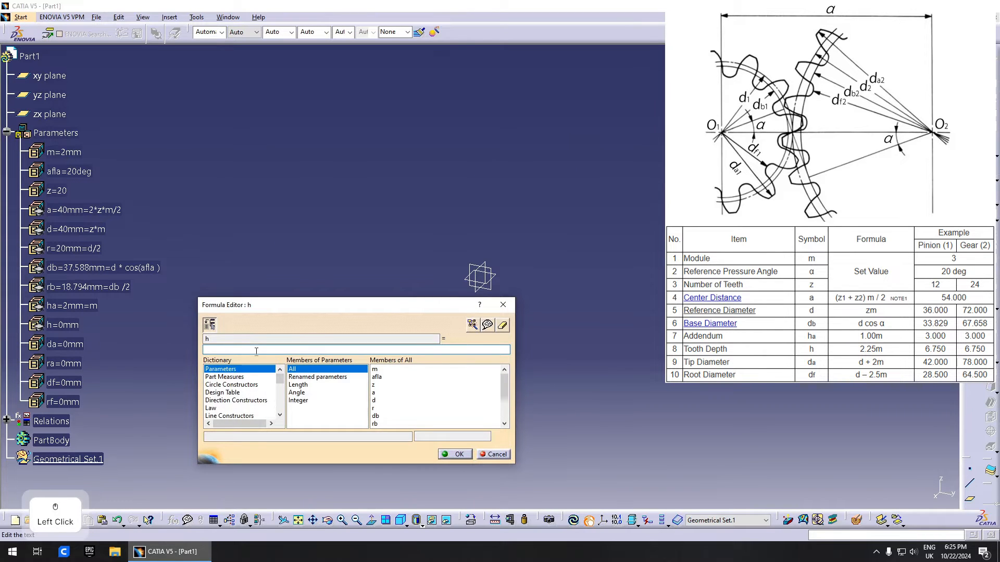
text(2.25*)
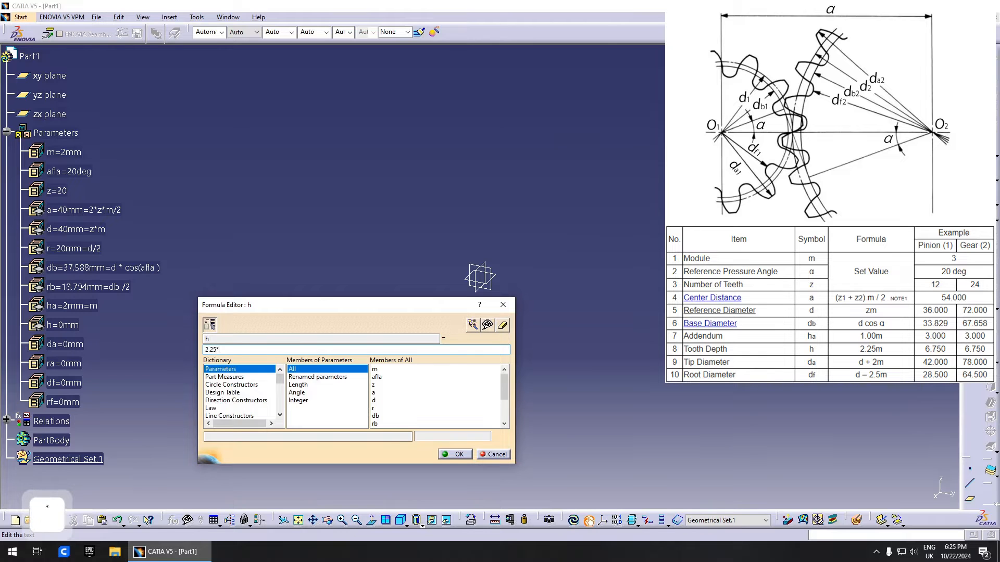
text(m)
click(452, 454)
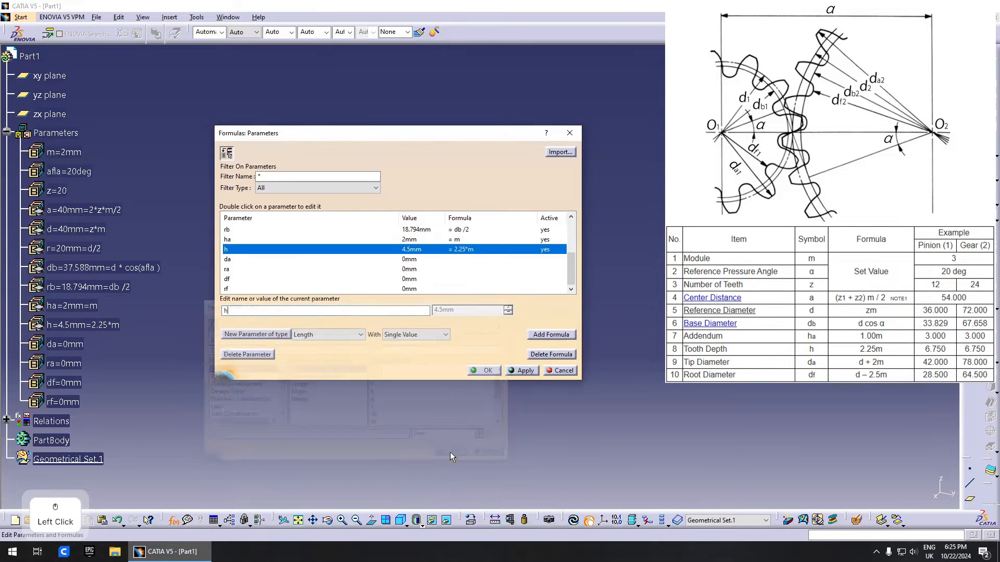
click(293, 260)
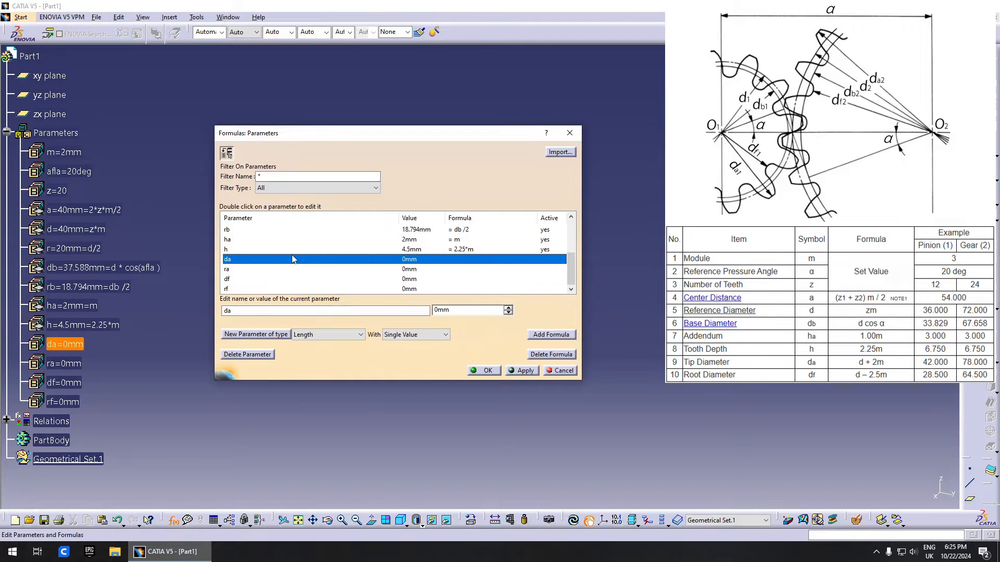
- Set the tip diameter da = d+2*m (44mm) and tip radius ra = da/2 (22mm)
click(537, 334)
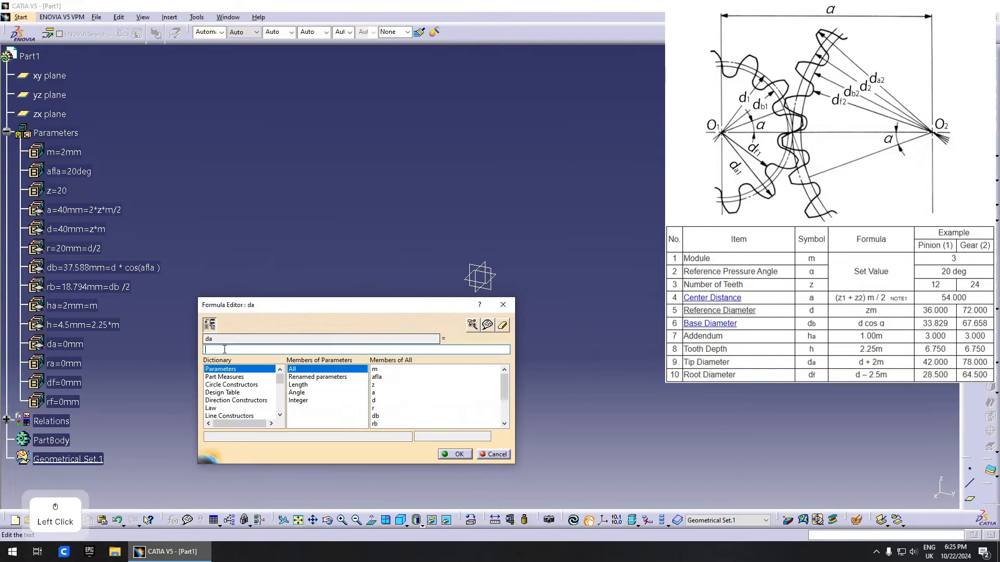
text(d+)
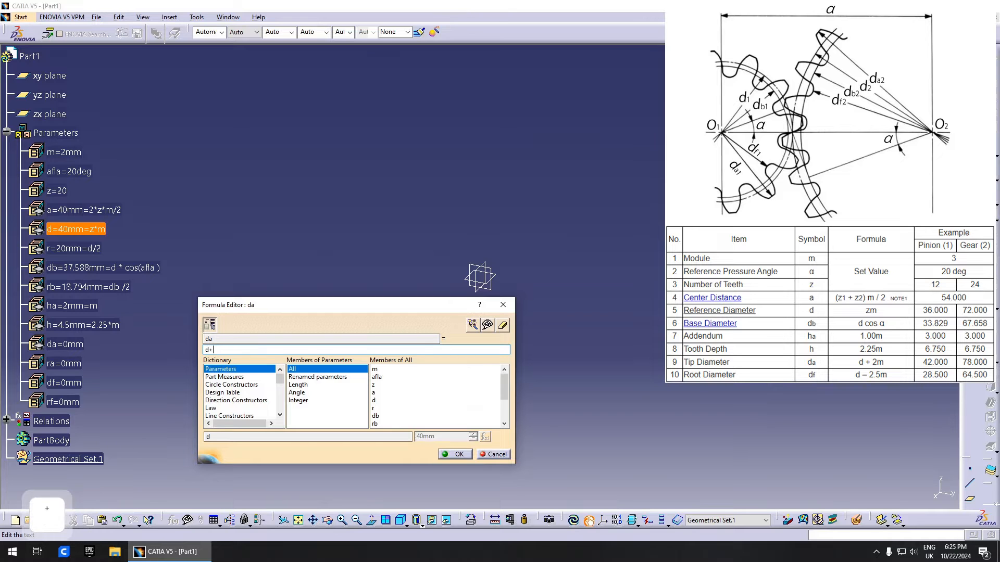
text(2*m)
key(Return)
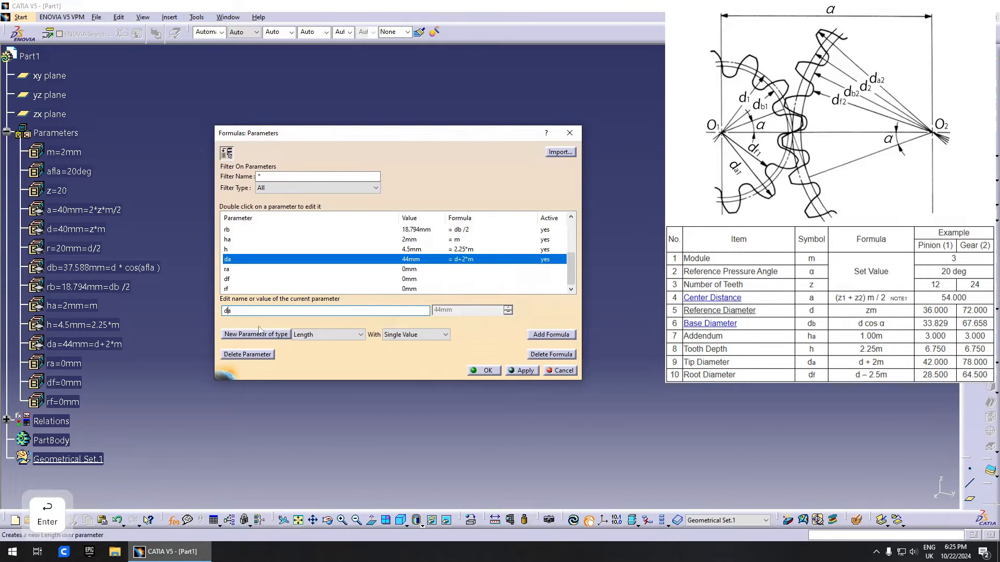
click(303, 270)
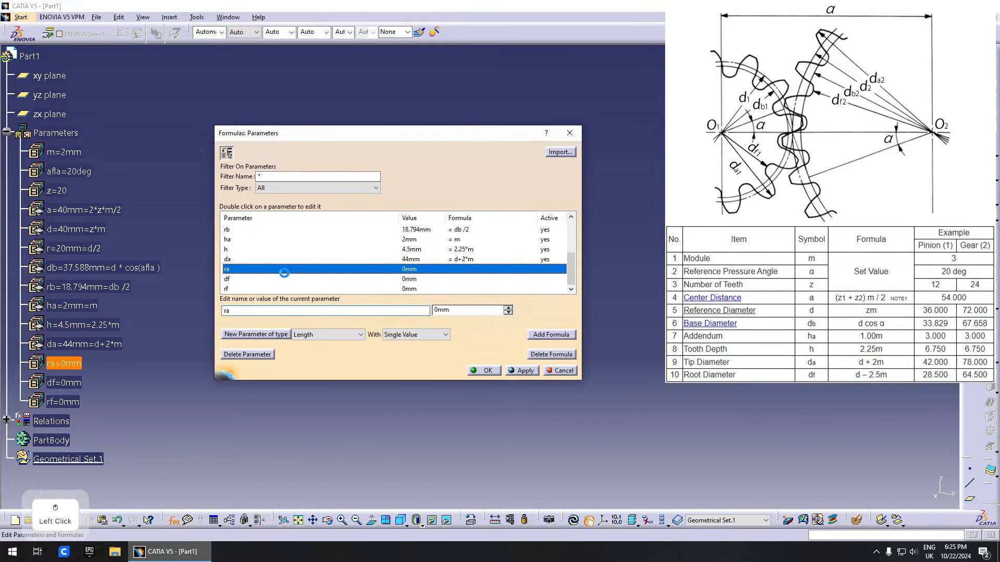
click(566, 336)
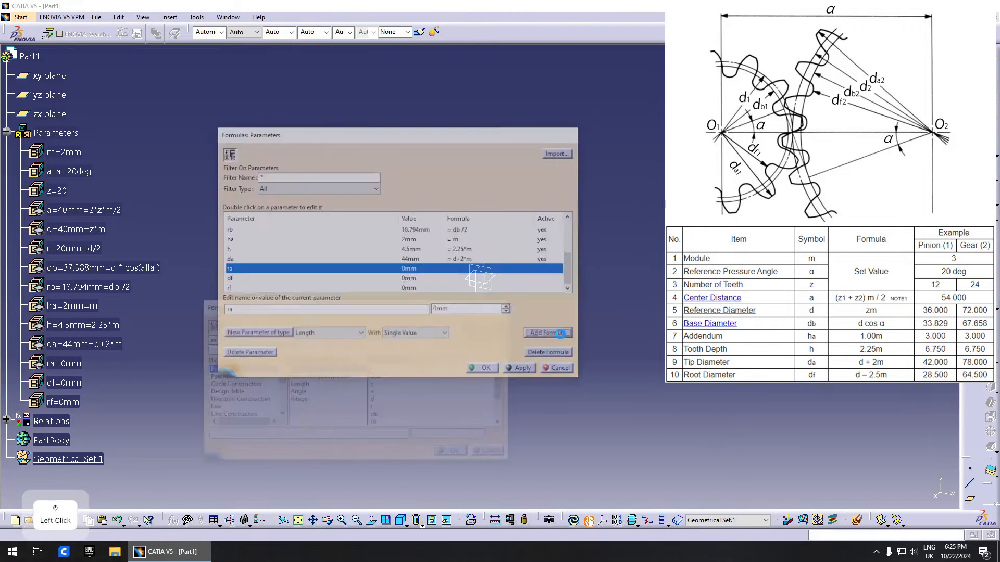
text(da/2)
key(Return)
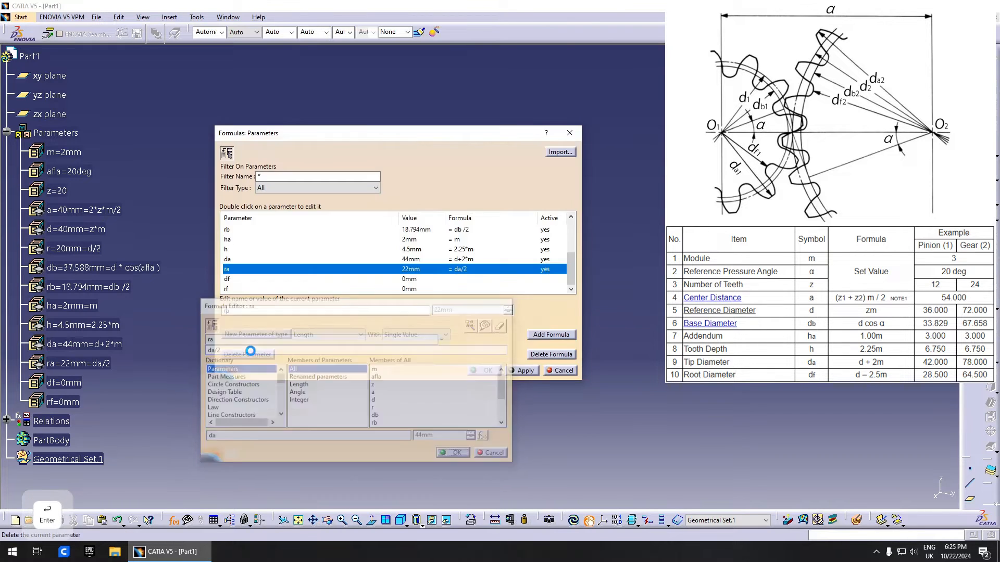
- Set the root diameter df = d-2.5*m (35mm) and root radius rf = df/2 (17.5mm), keeping the changes
click(307, 279)
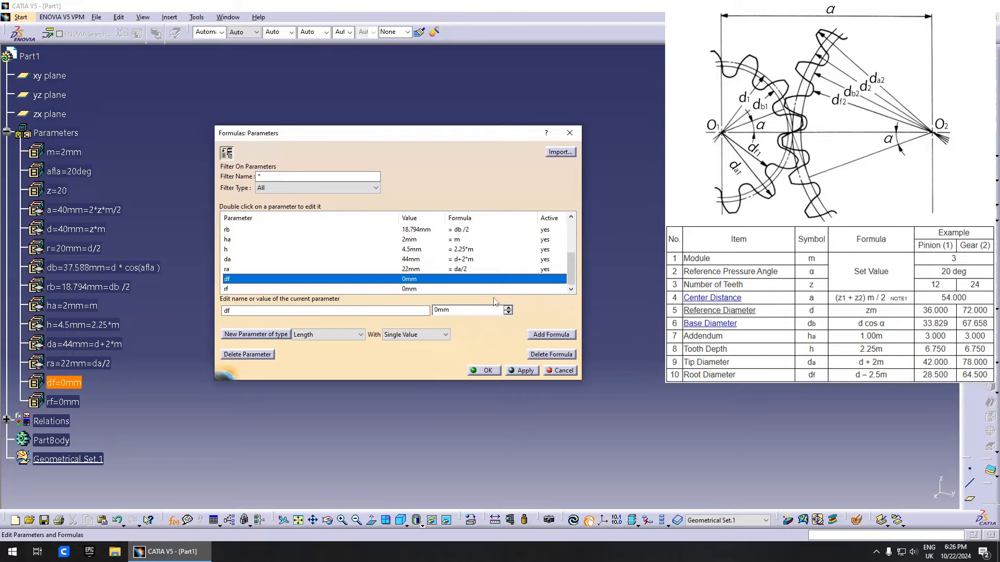
click(555, 338)
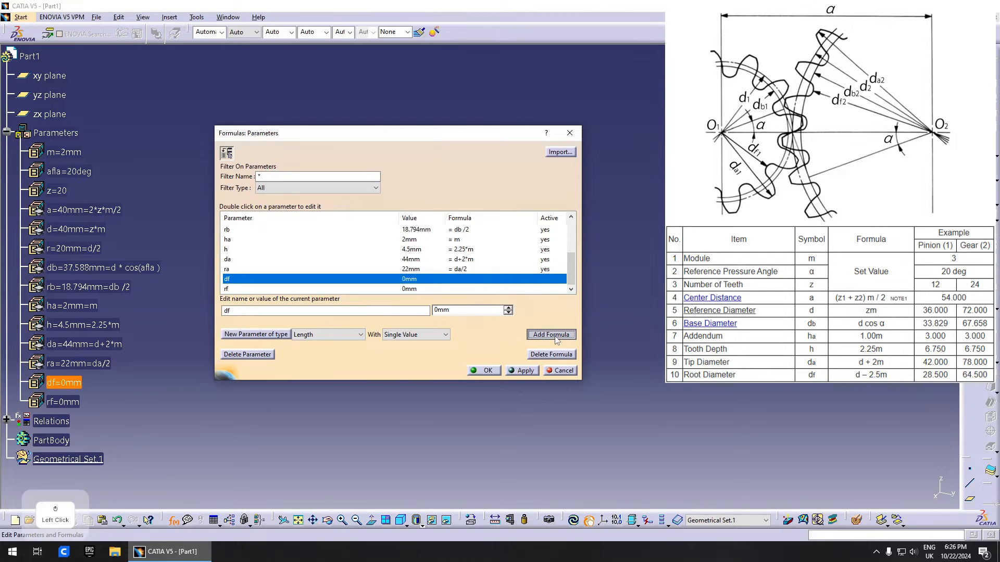
click(298, 350)
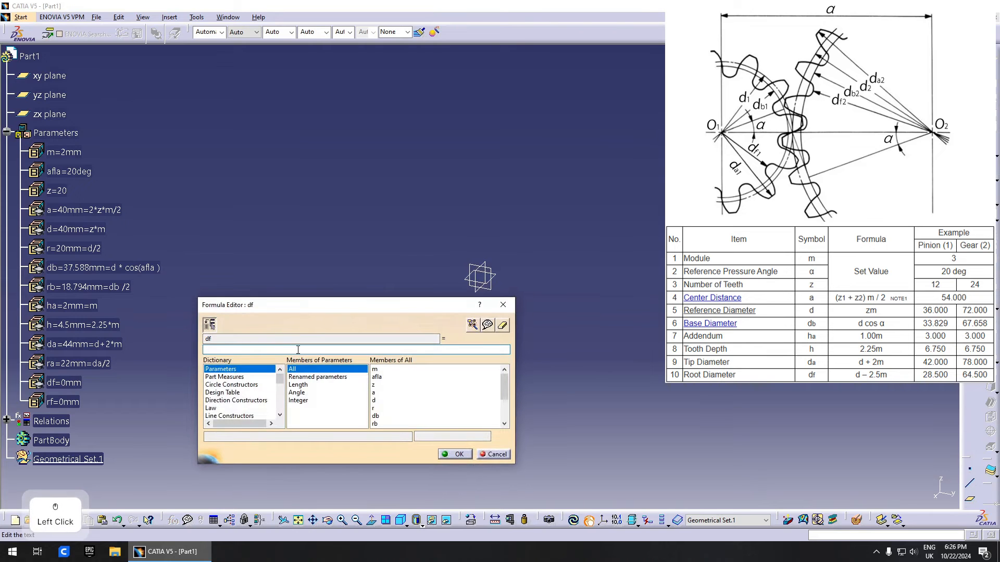
click(76, 229)
text(-2.5)
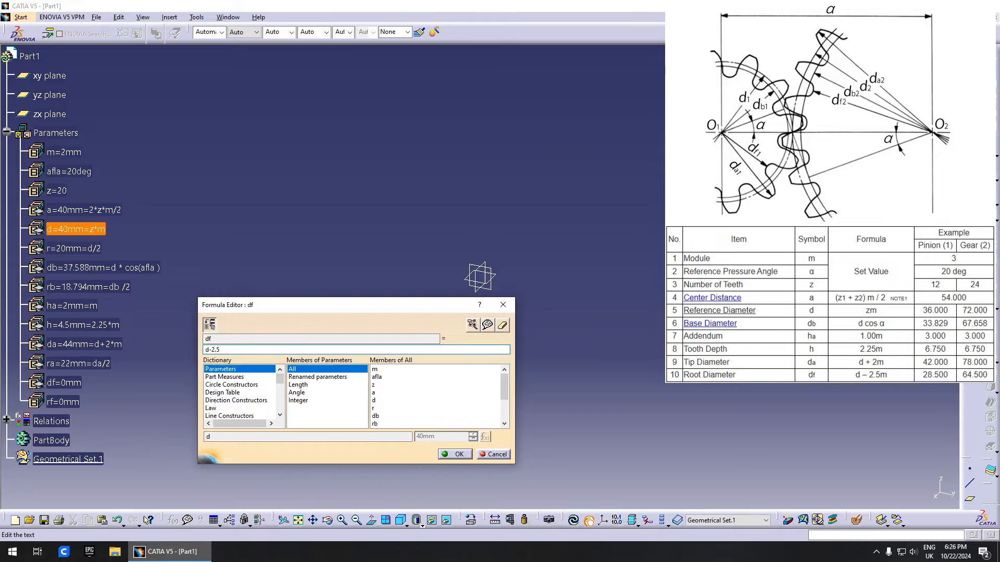
text(*m)
key(Return)
click(359, 288)
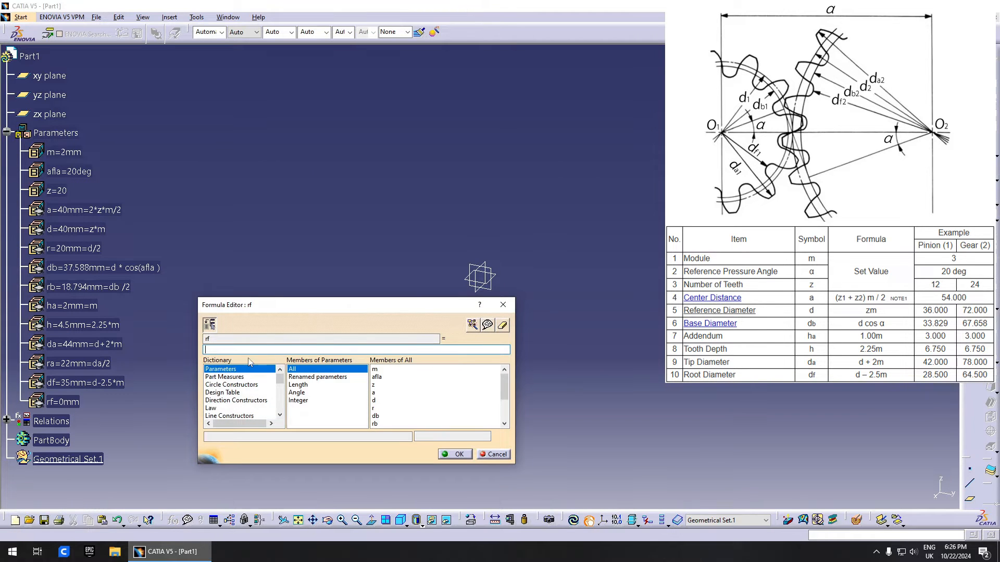
text(df/2)
key(Return)
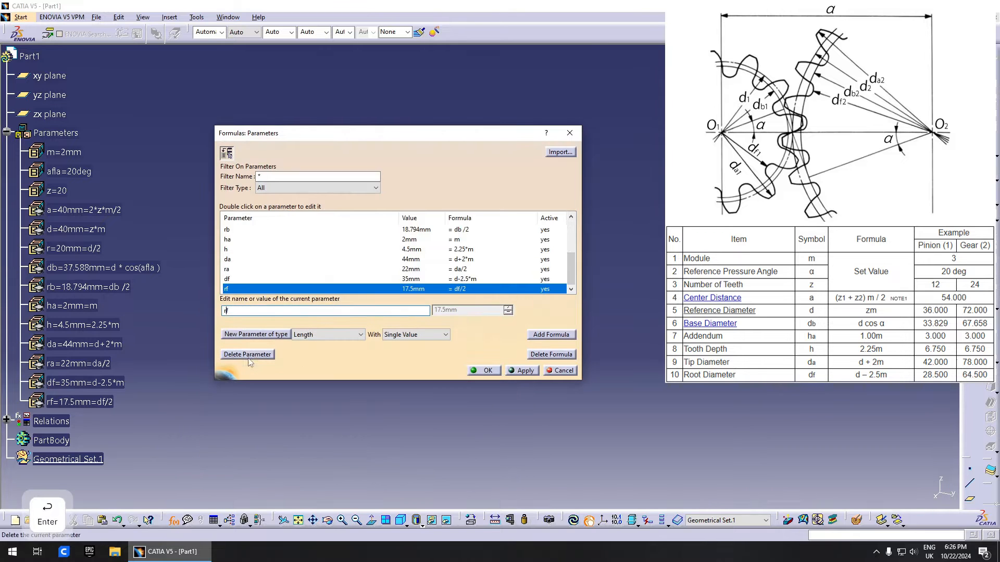
click(501, 372)
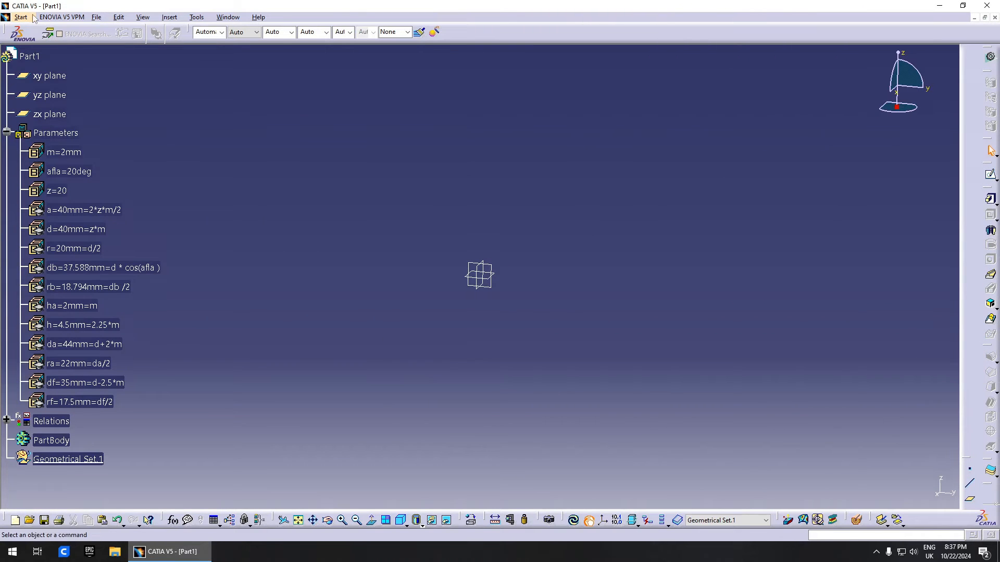
- Switch to the Generative Shape Design workbench
click(62, 17)
click(20, 17)
click(68, 38)
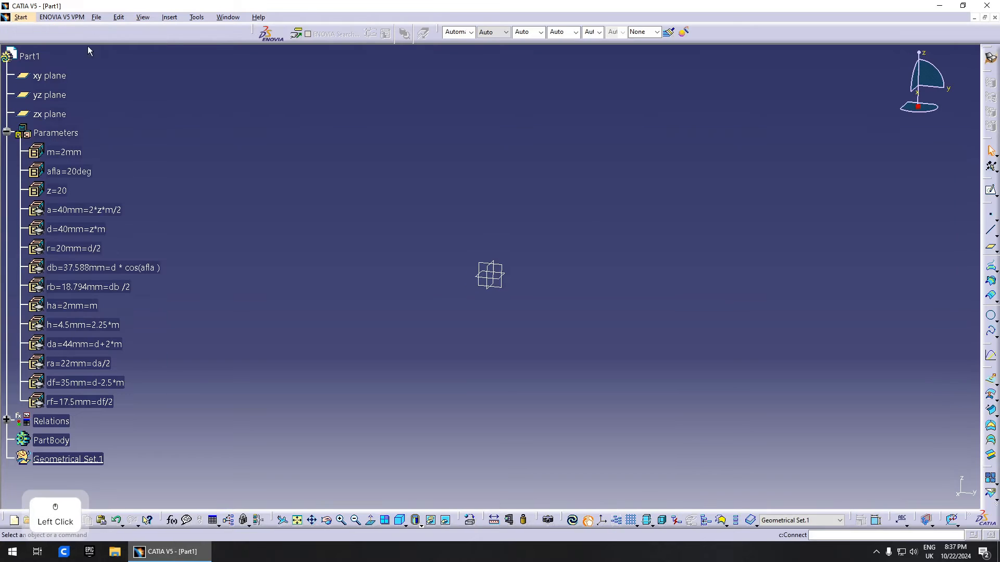
- Create Point.1 at the origin (0,0,0) in the geometrical set
click(991, 315)
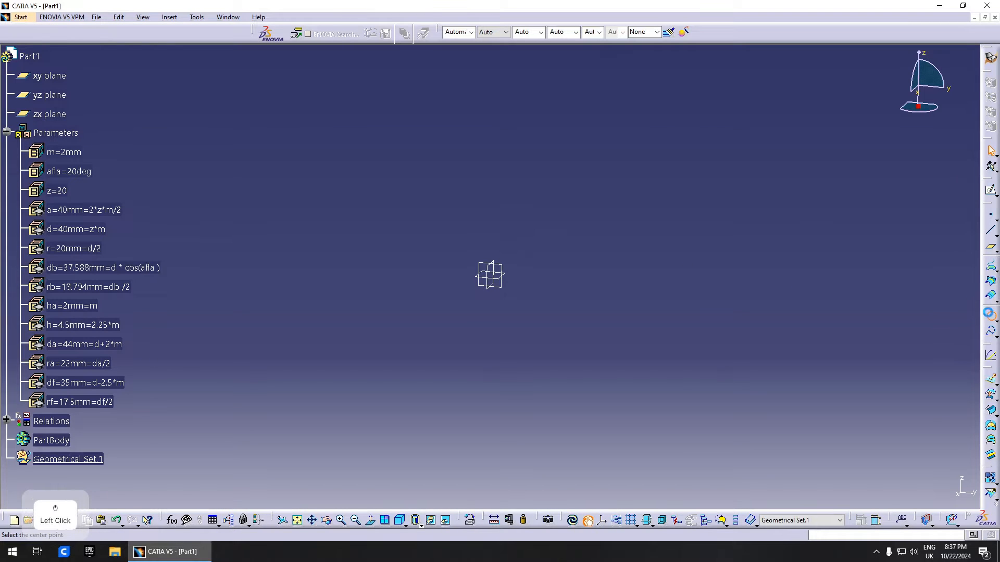
key(Escape)
click(990, 214)
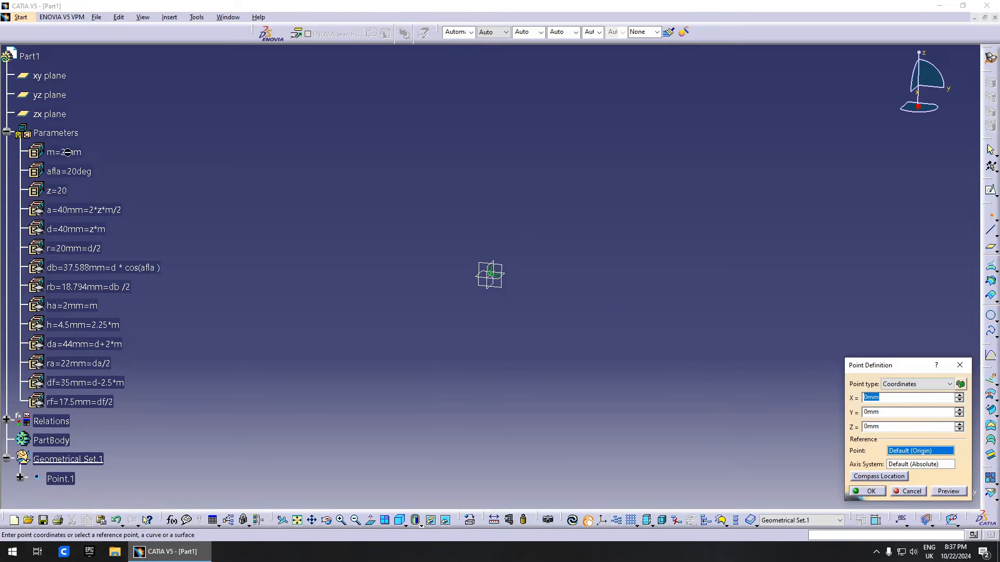
click(867, 491)
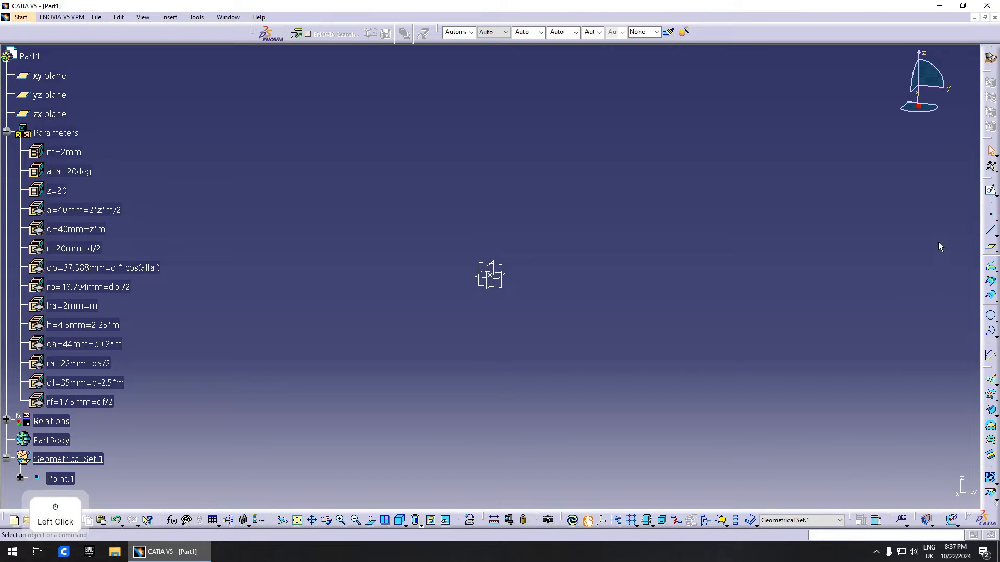
click(990, 316)
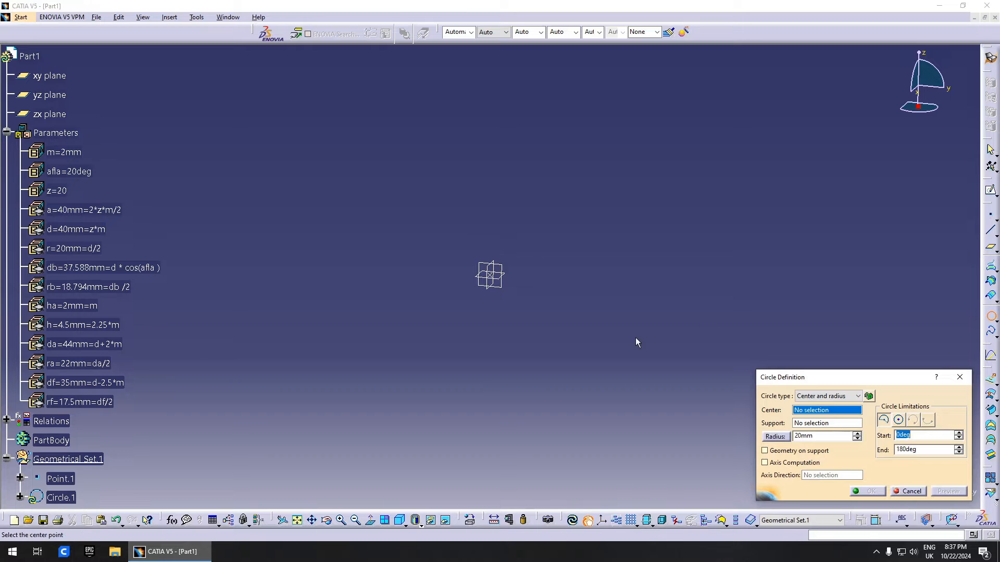
- Create a full reference circle on the yz plane at Point.1 with radius linked to r
click(490, 276)
click(502, 269)
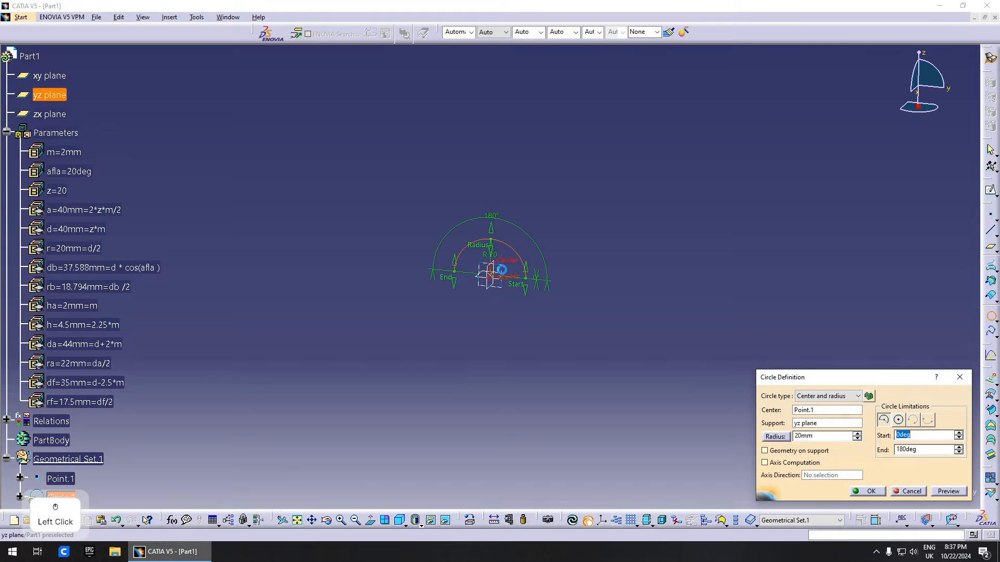
click(883, 420)
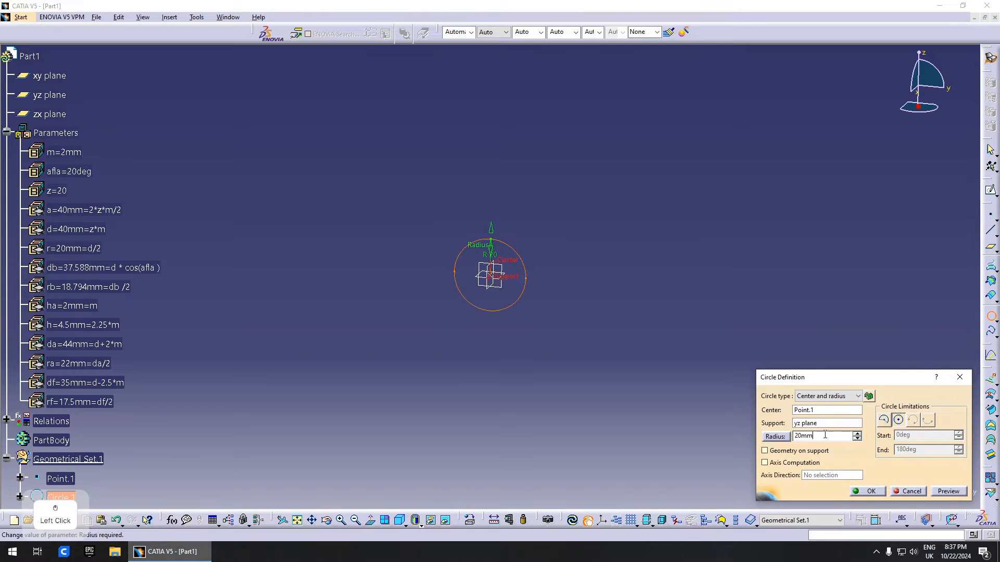
right_click(844, 435)
click(853, 313)
drag(312, 306, 421, 297)
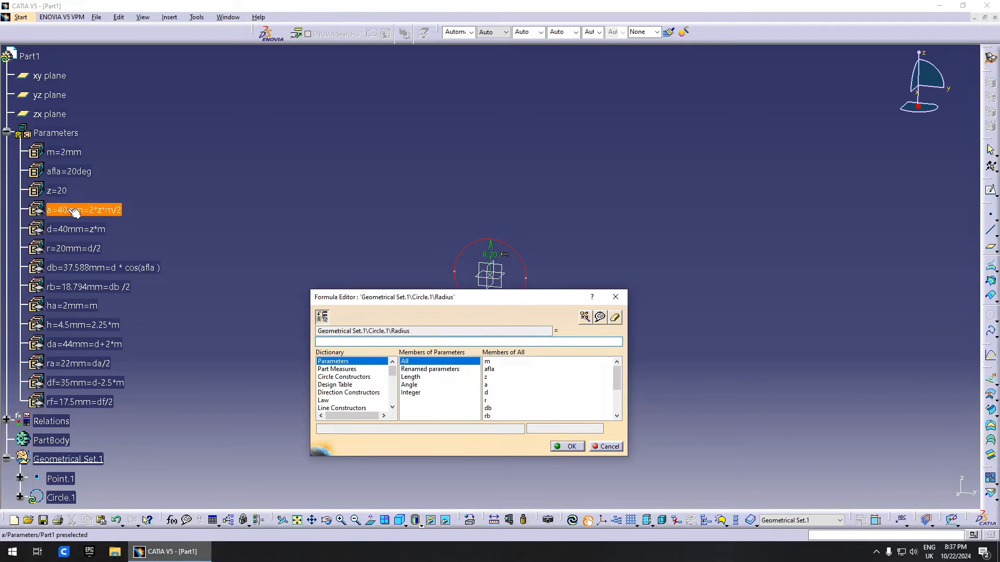
double_click(534, 402)
click(571, 448)
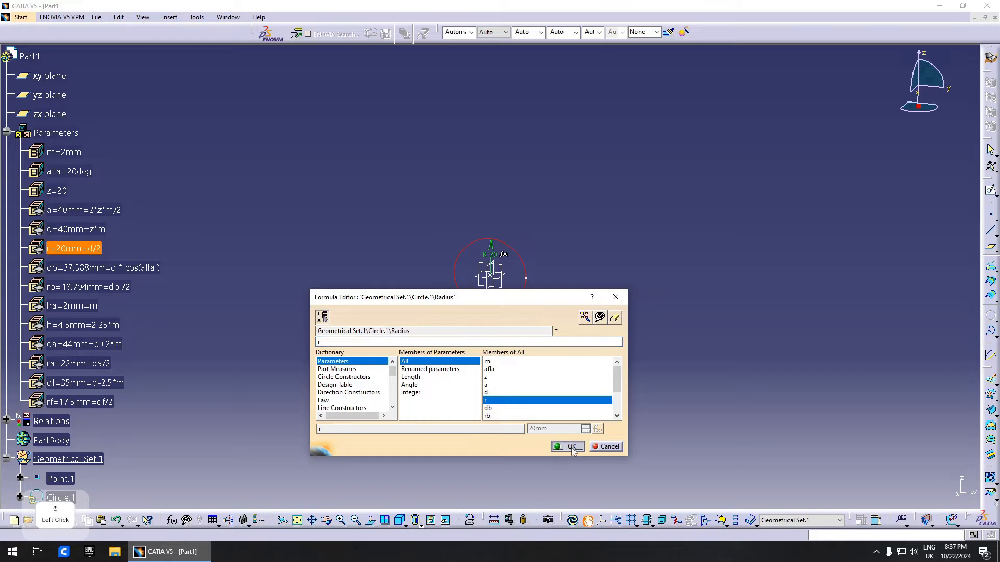
click(868, 491)
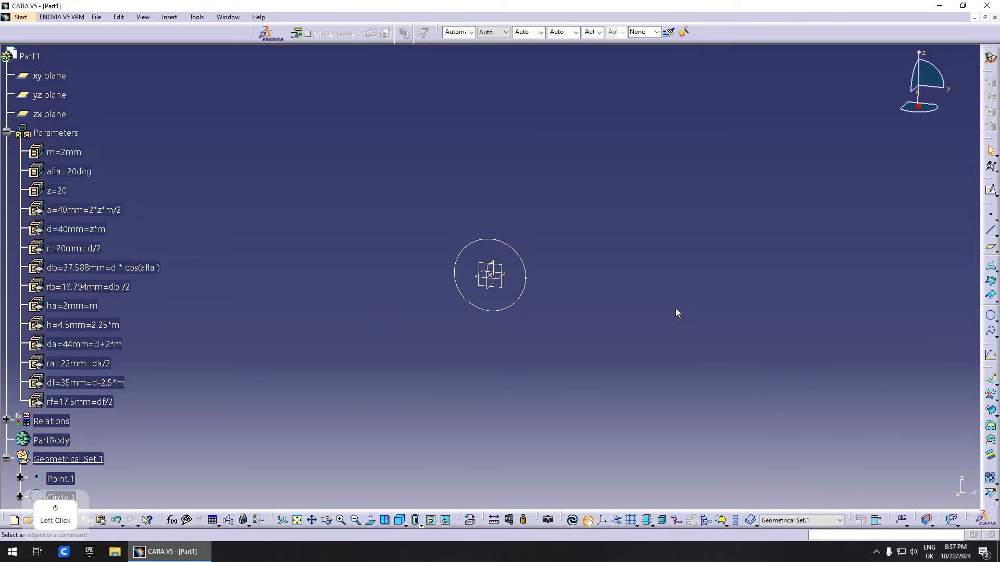
- Add a second circle on the yz plane with radius linked to rb
click(991, 316)
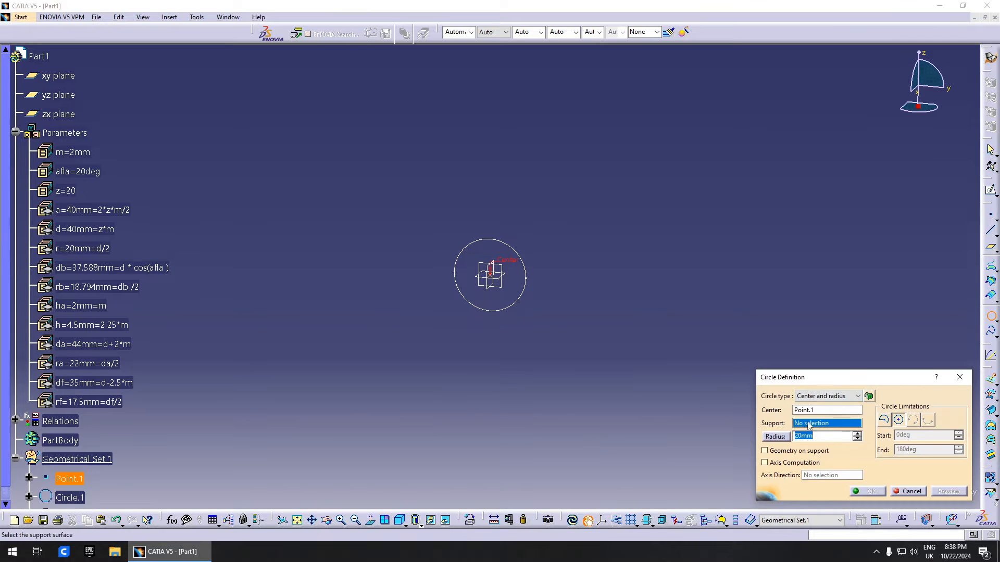
click(491, 292)
right_click(834, 436)
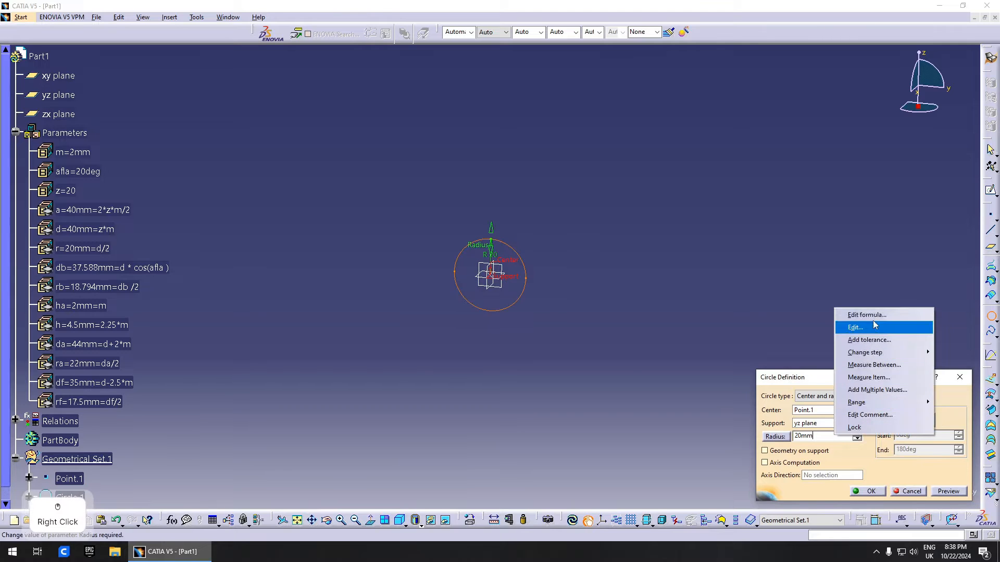
click(859, 315)
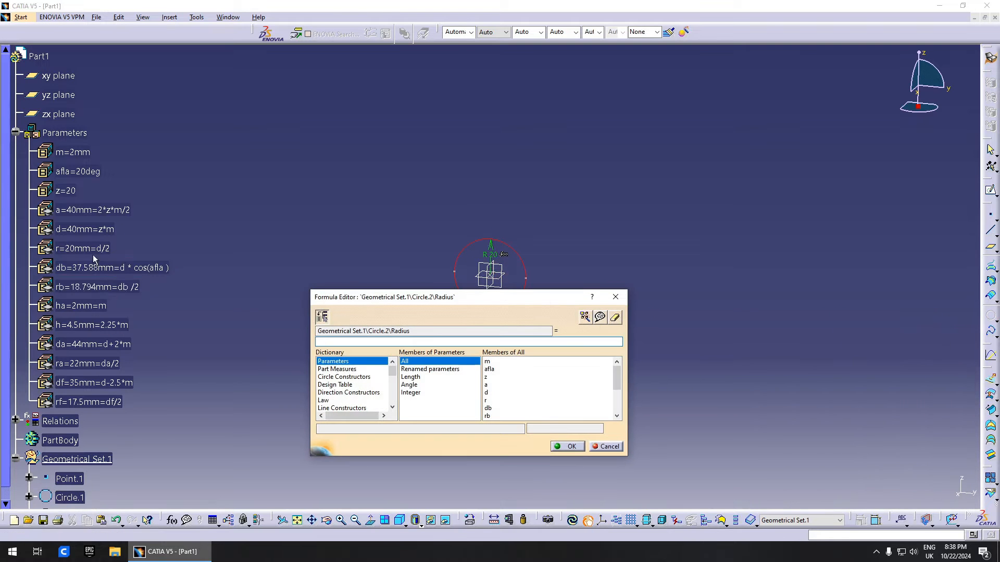
click(96, 287)
click(572, 447)
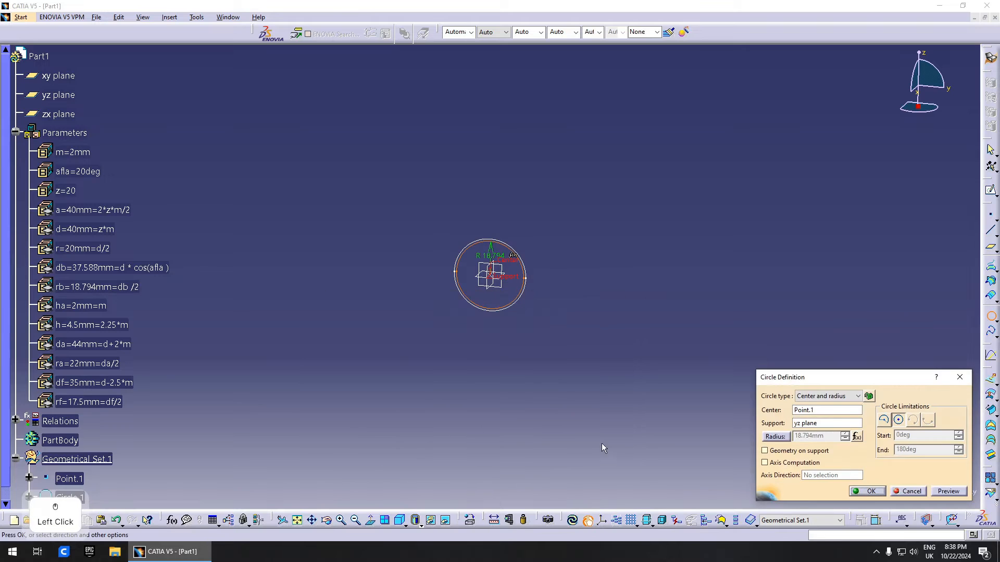
click(909, 497)
- Add a third circle on Point.1 with radius linked to ra, then check the outer and base circles
click(991, 315)
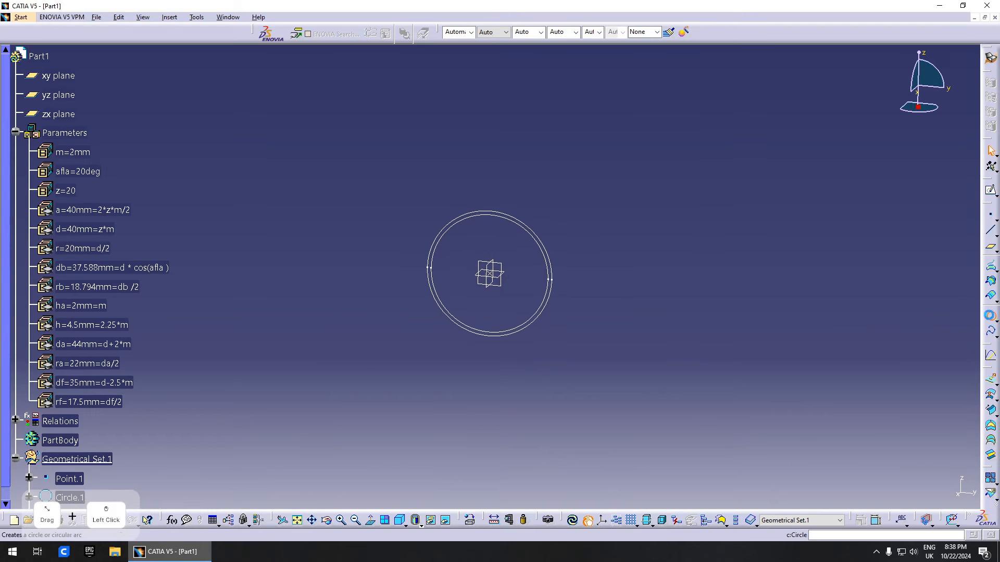
click(491, 277)
click(58, 95)
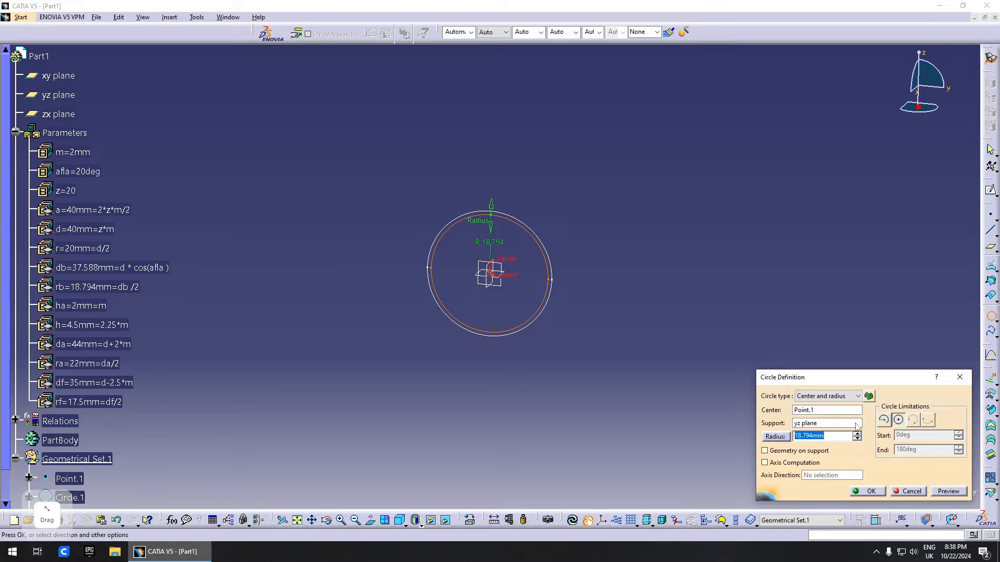
click(827, 423)
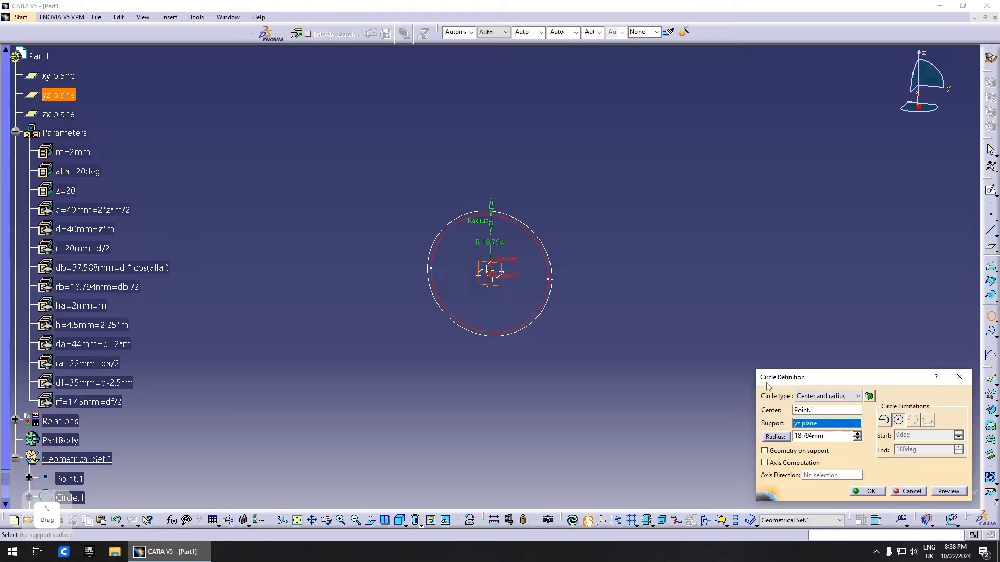
click(827, 410)
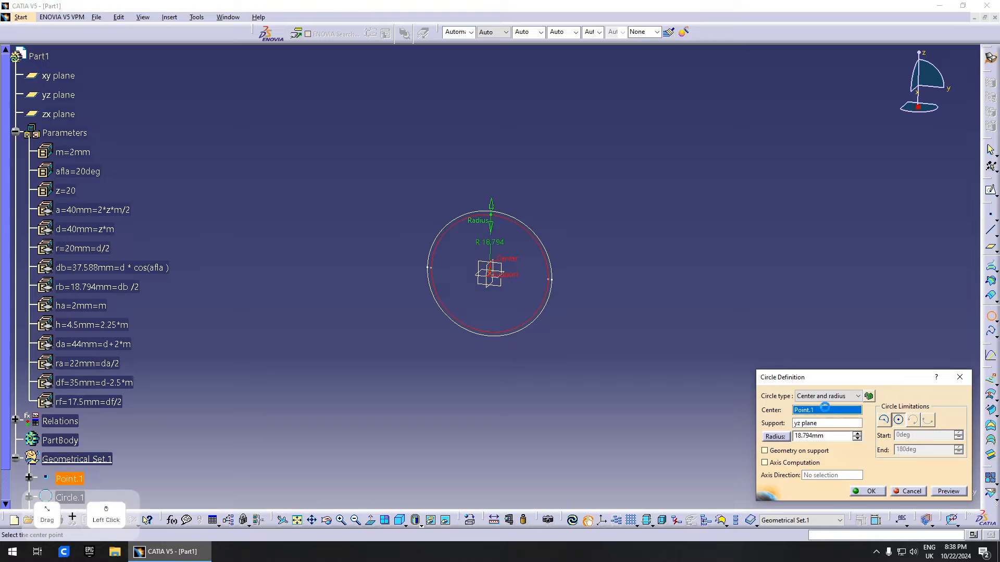
right_click(825, 436)
click(838, 314)
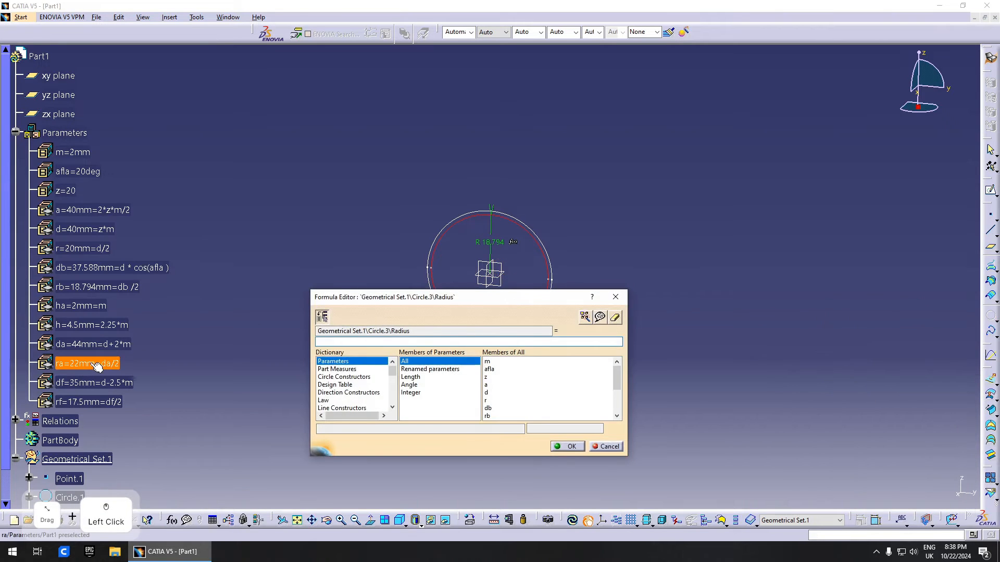
click(96, 364)
click(568, 447)
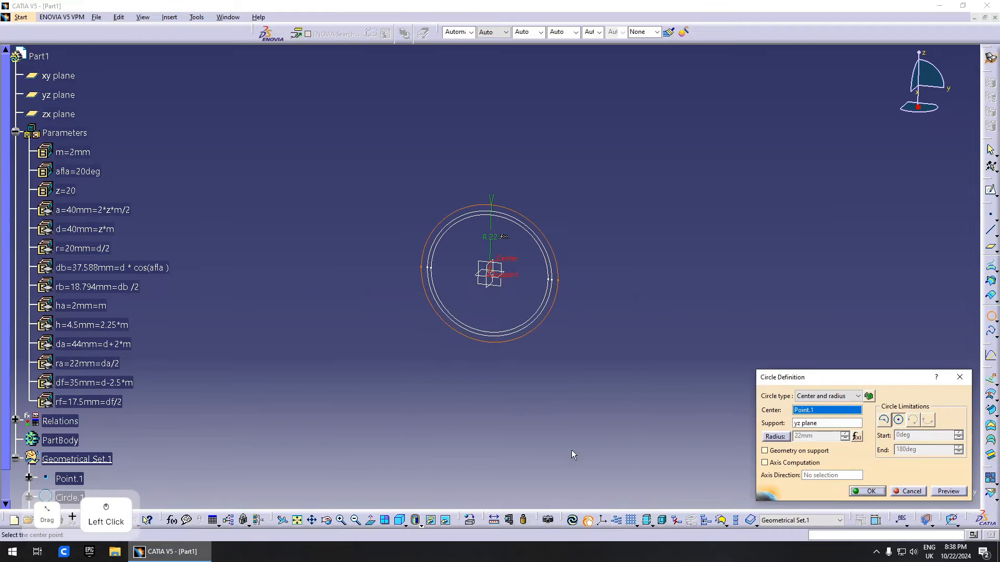
middle_drag(672, 403, 495, 344)
click(866, 491)
click(460, 193)
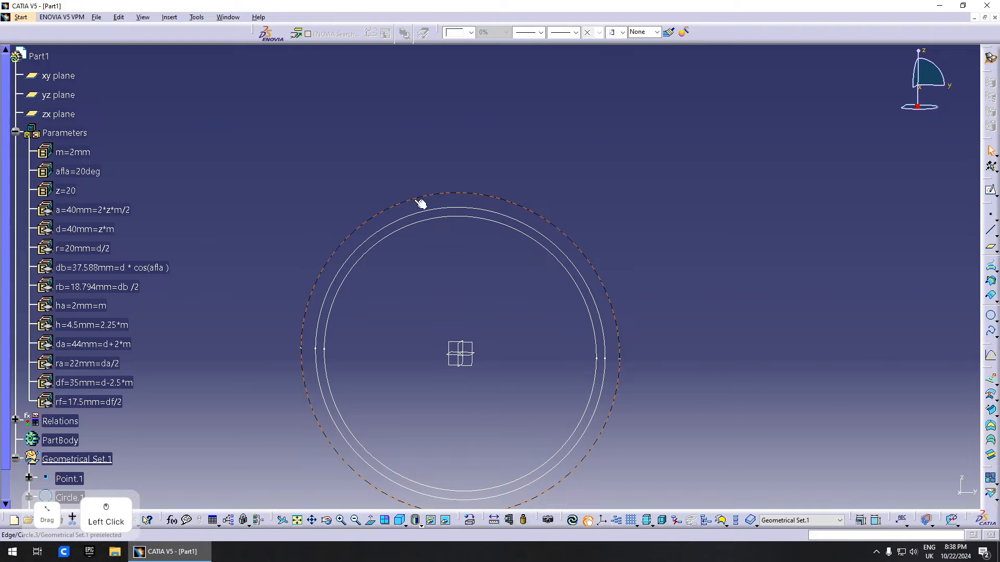
click(464, 220)
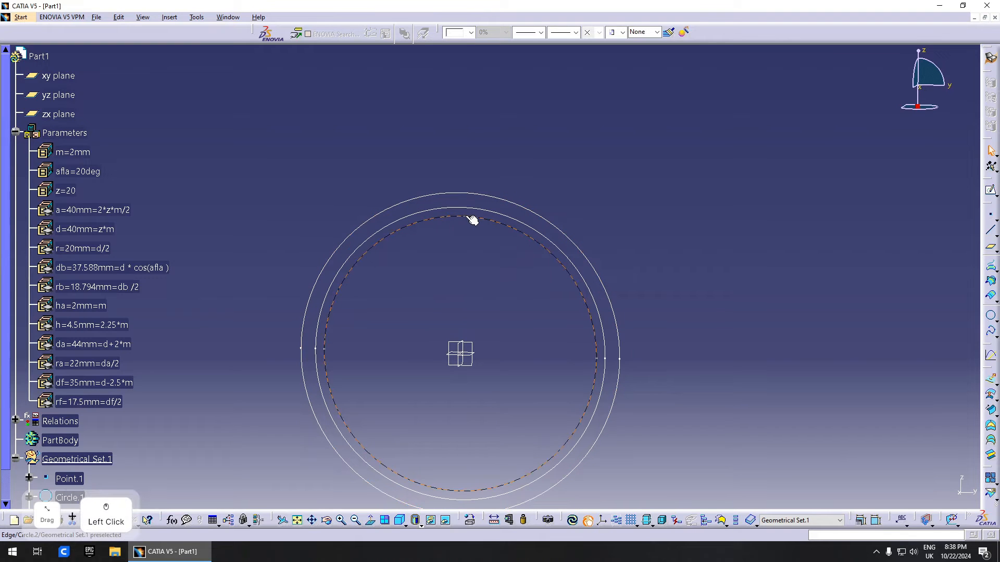
click(604, 255)
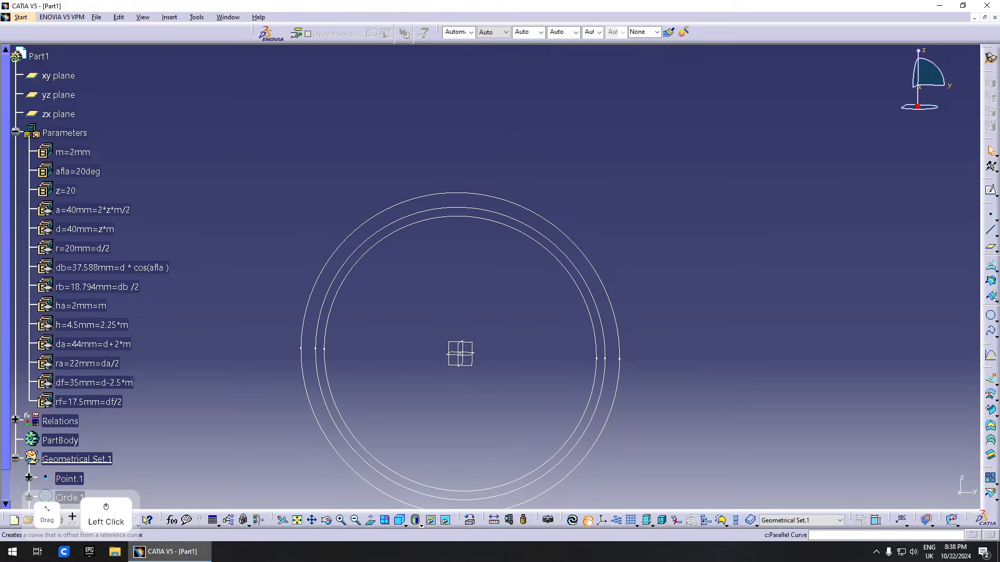
- Define a fourth circle on the yz plane and inspect the four concentric circles
click(991, 316)
click(463, 354)
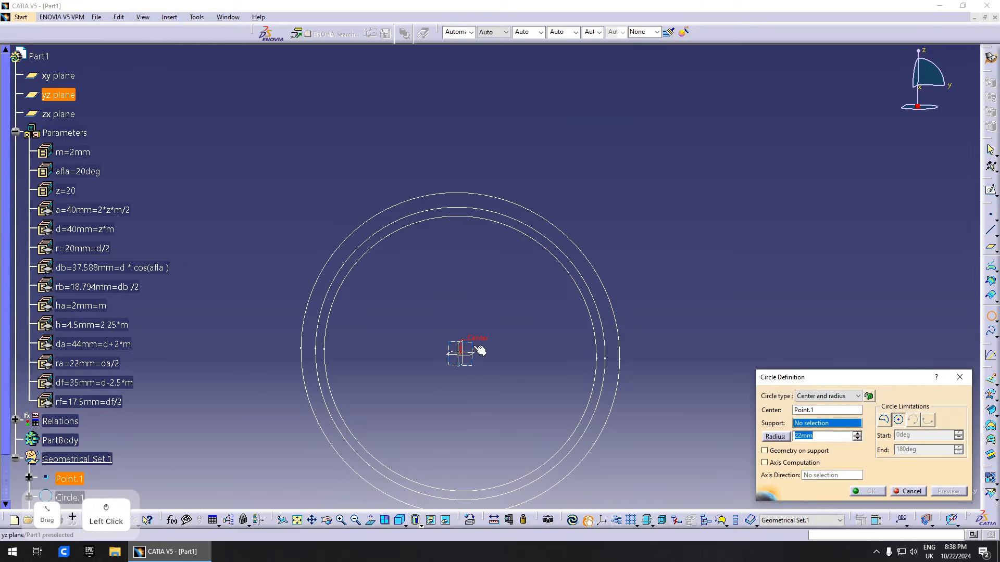
right_click(824, 438)
click(198, 395)
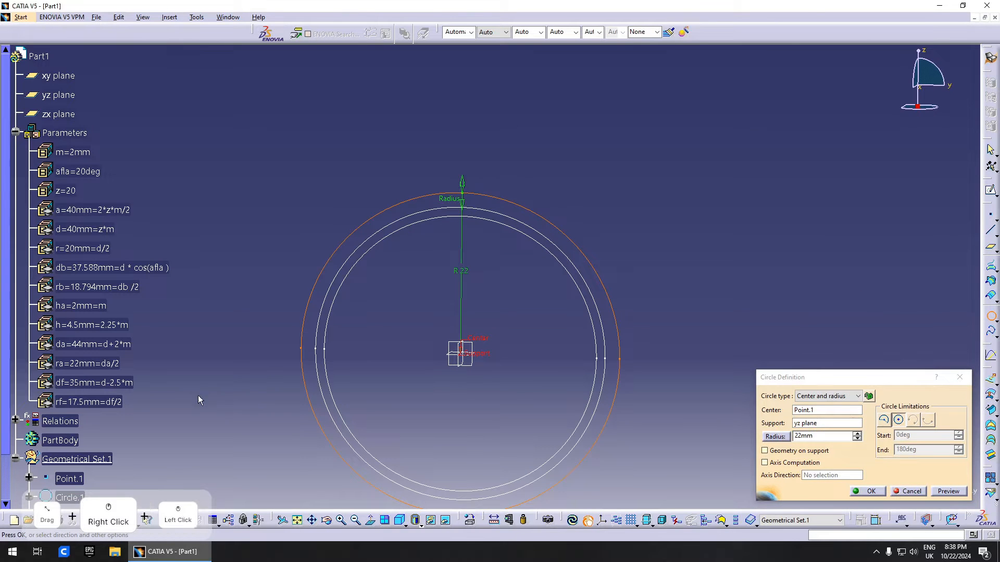
right_click(810, 434)
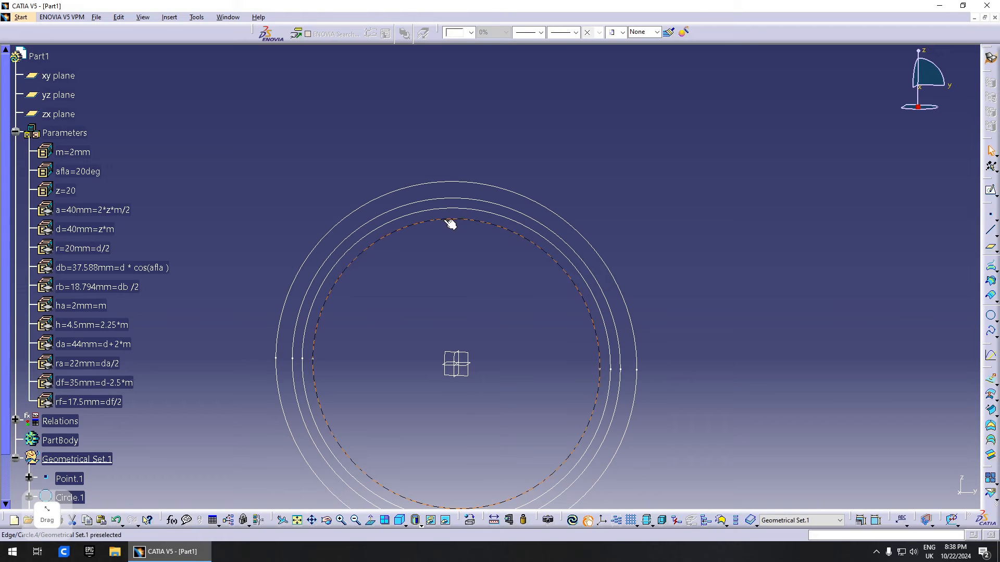
click(451, 224)
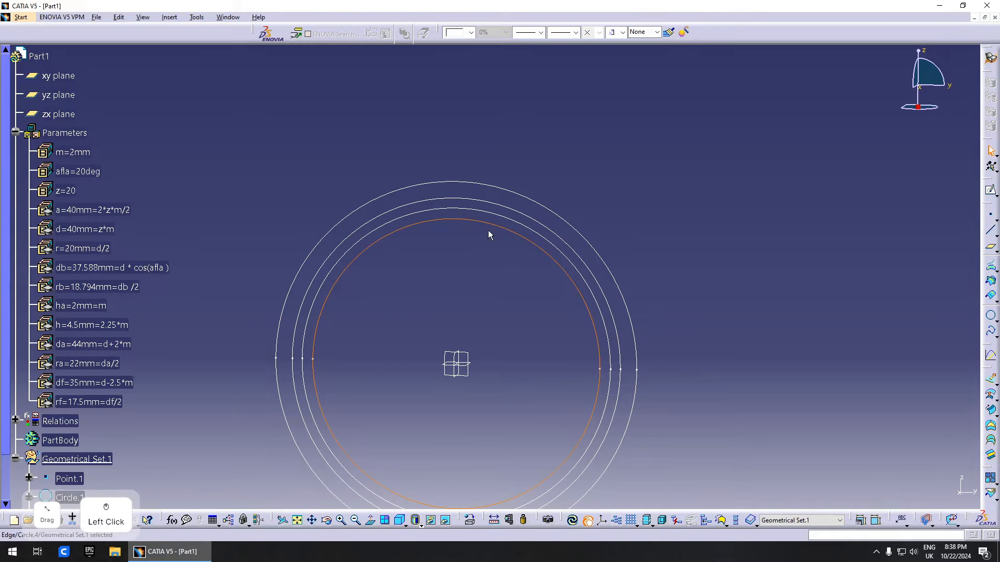
scroll(489, 230, down, 1)
middle_drag(489, 230, 468, 224)
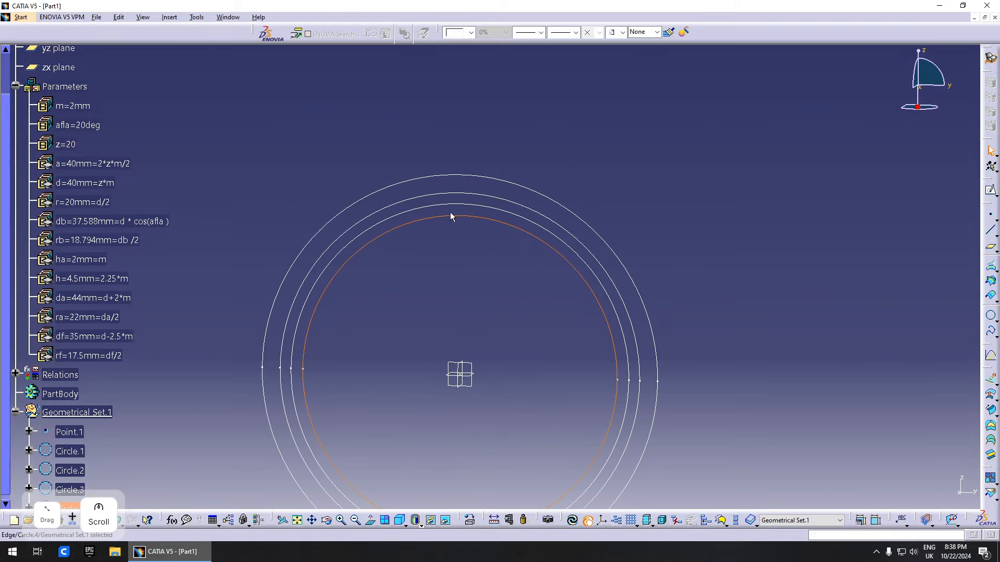
click(475, 206)
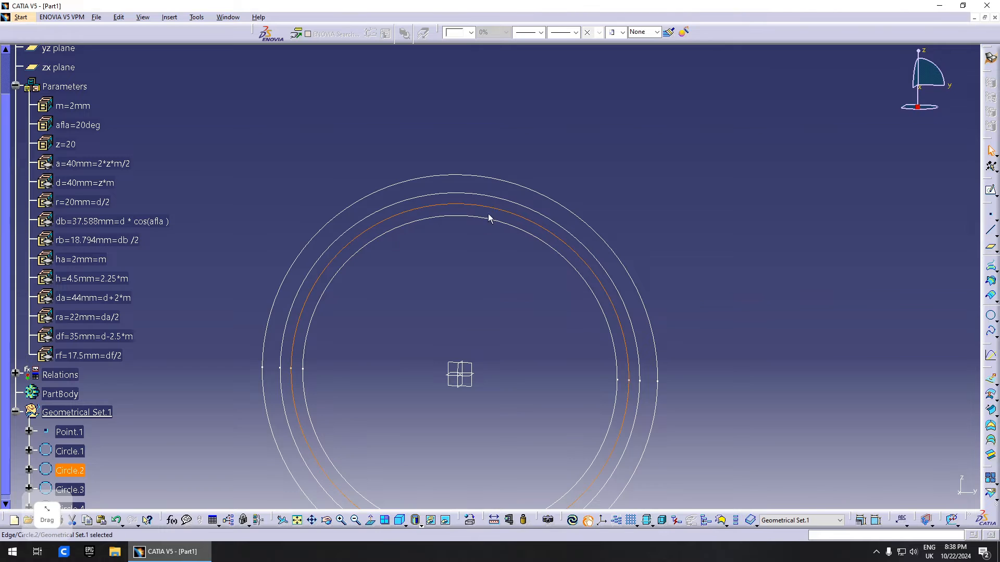
middle_drag(783, 313, 777, 333)
scroll(778, 333, down, 1)
click(772, 251)
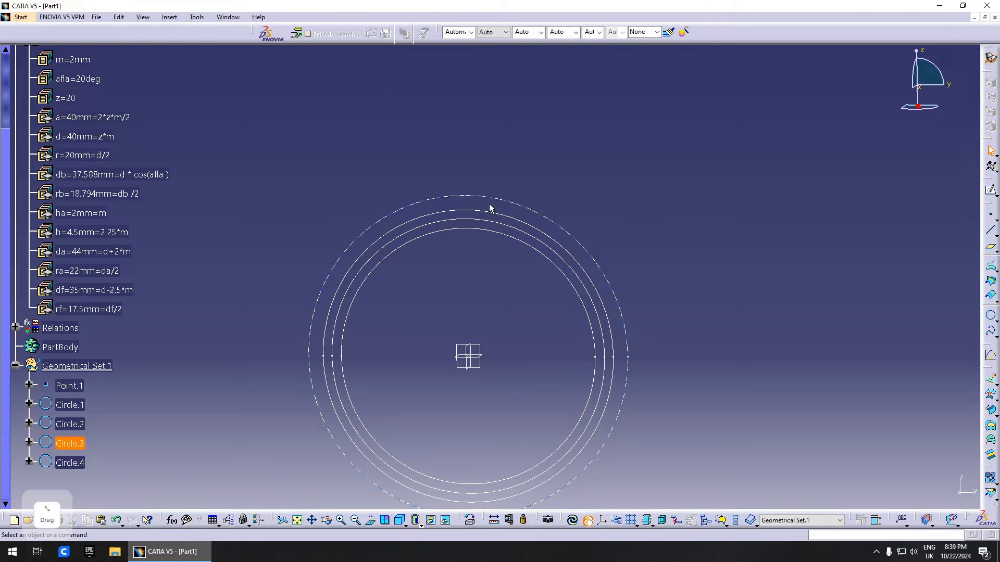
click(529, 155)
right_click(528, 155)
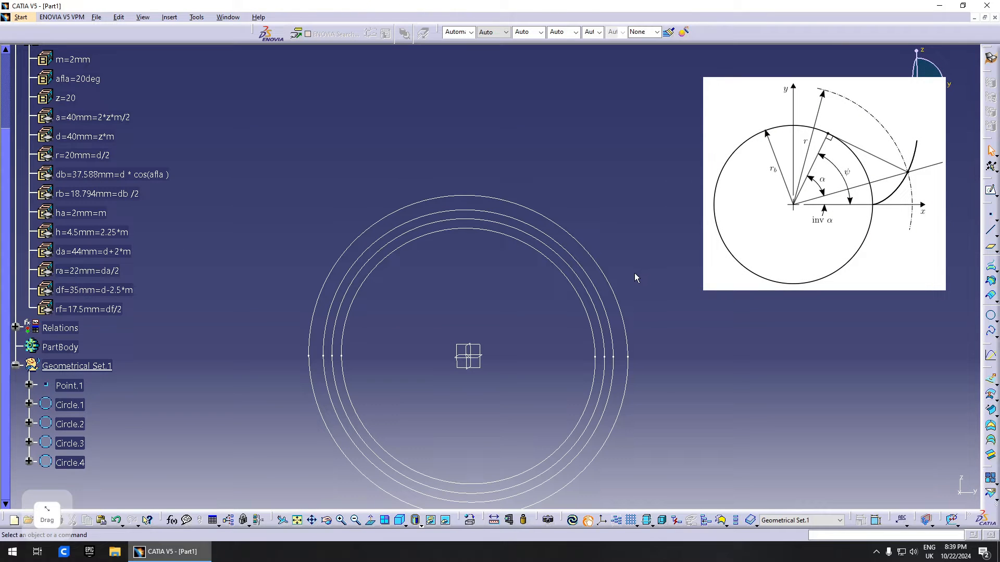
click(686, 298)
right_click(694, 288)
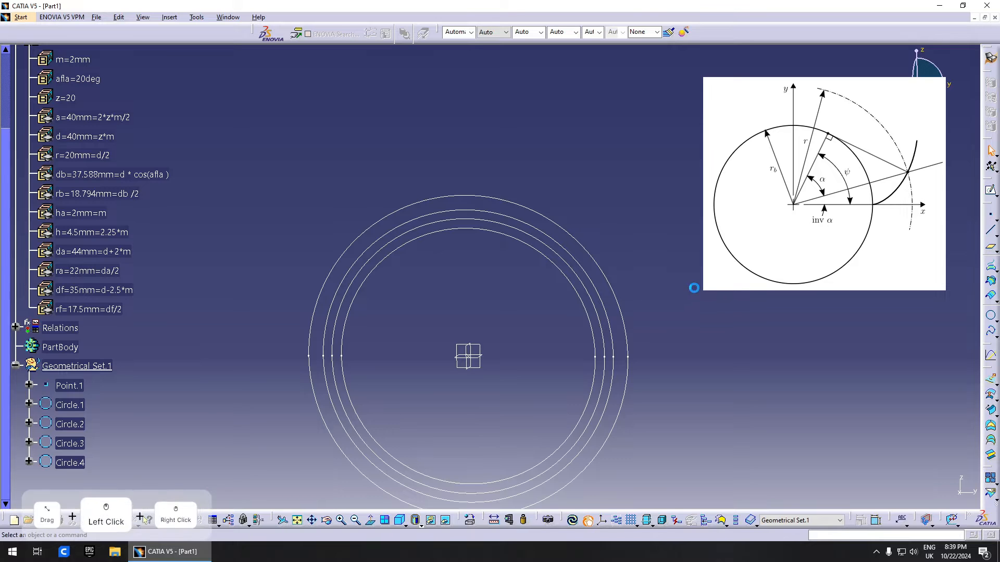
click(629, 229)
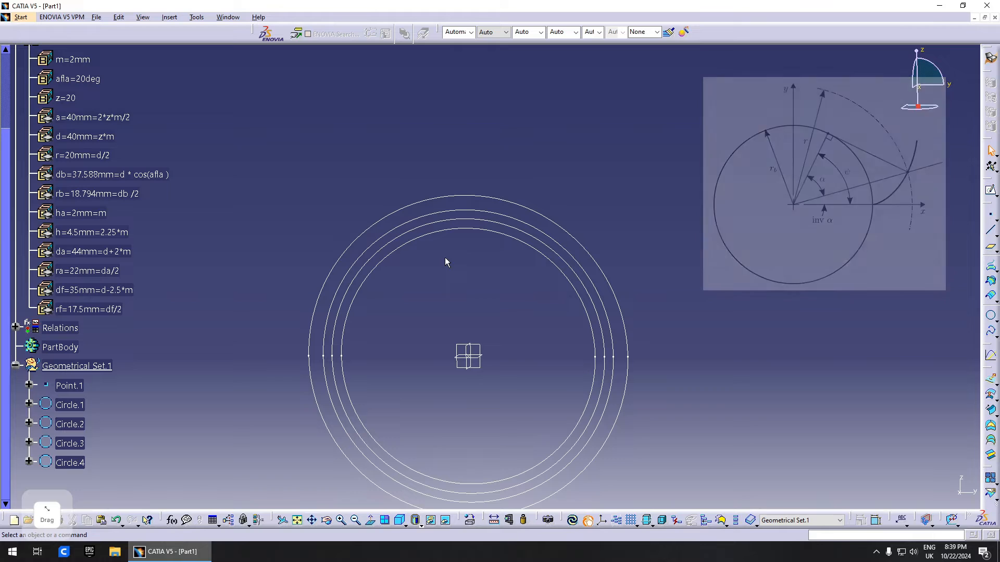
click(499, 273)
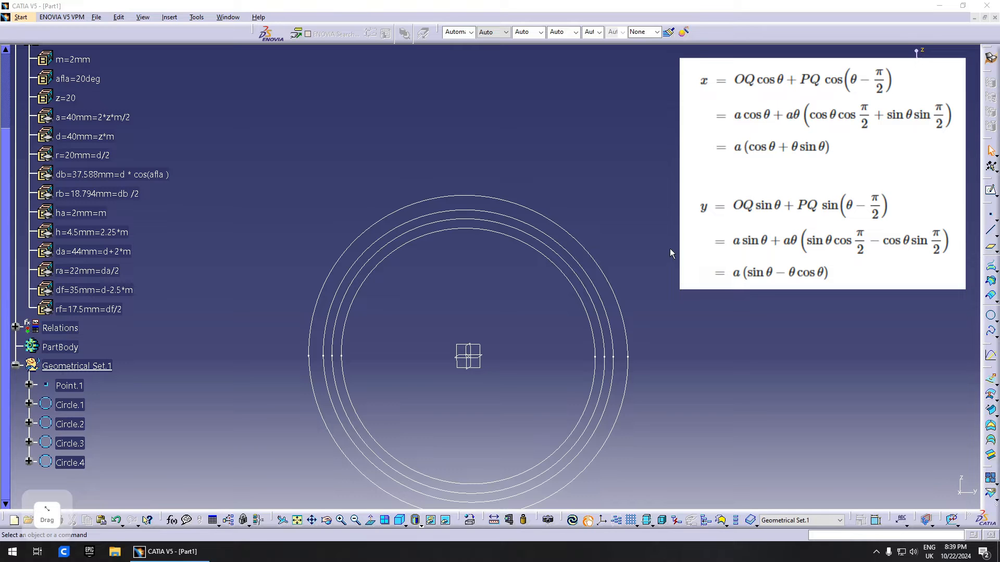
click(673, 279)
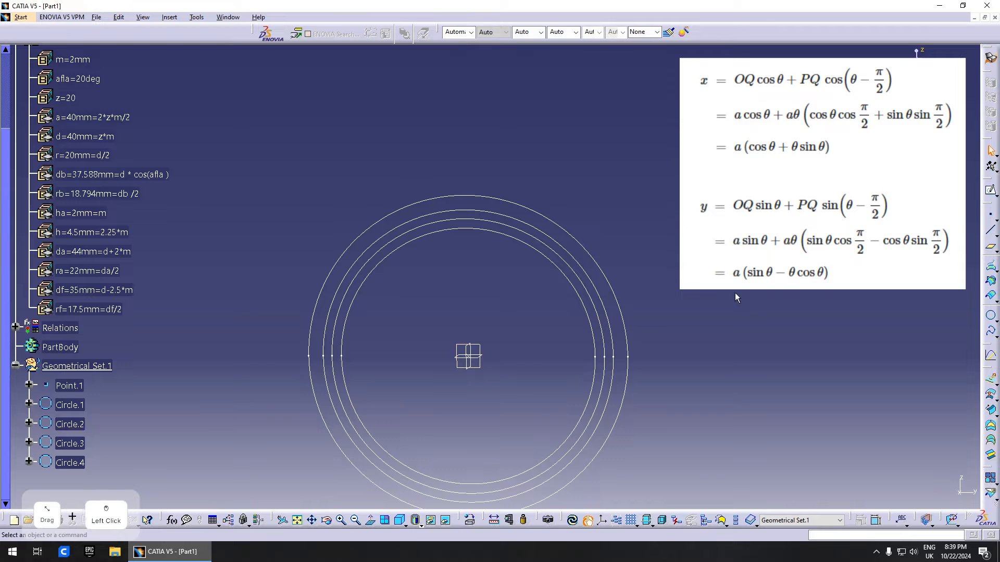
click(990, 215)
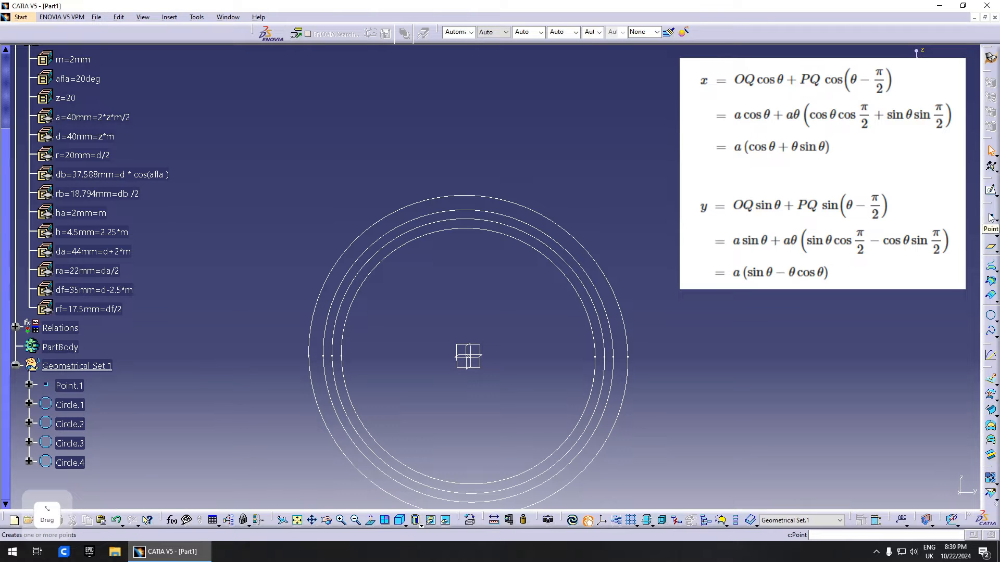
click(152, 329)
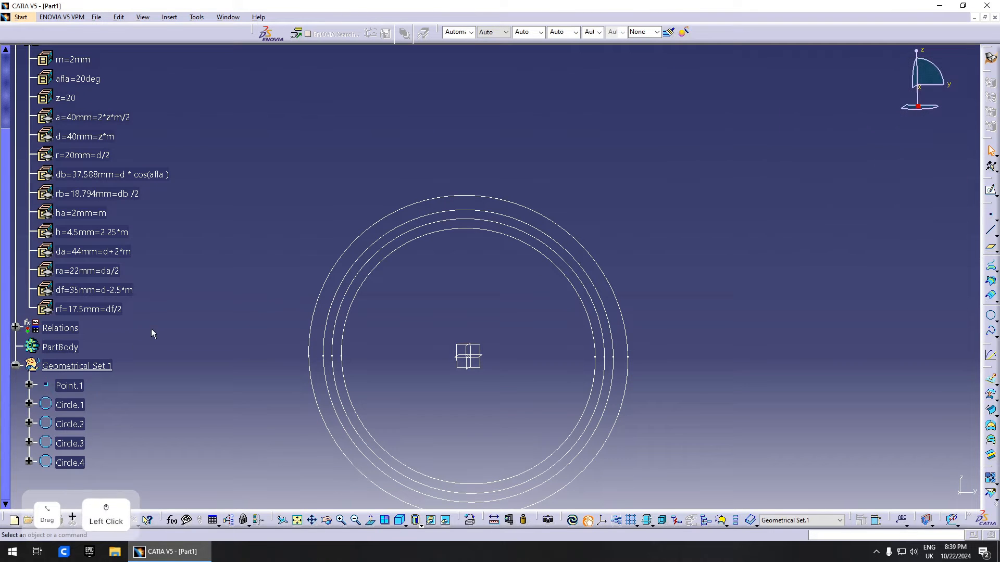
scroll(132, 330, up, 3)
scroll(132, 330, down, 3)
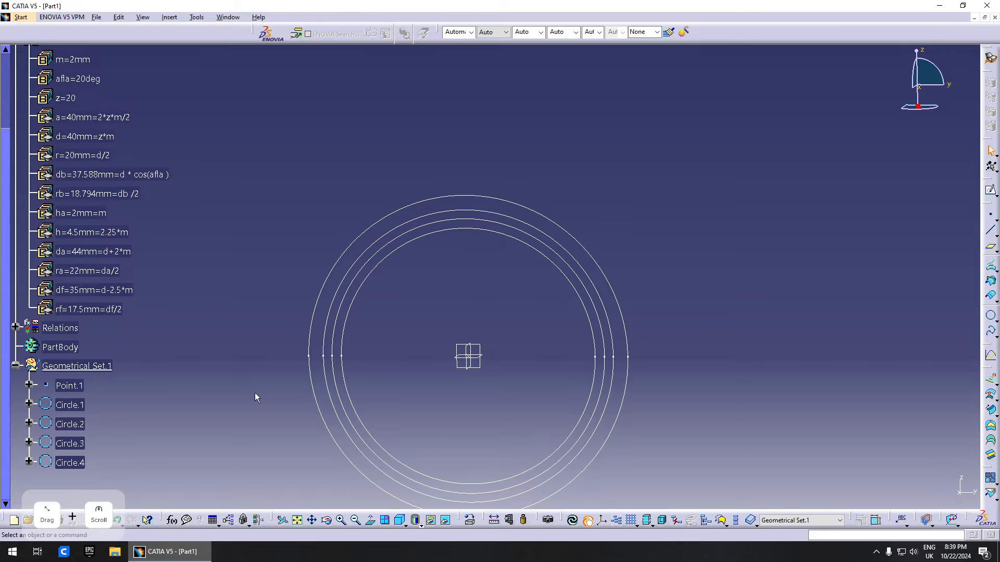
- Create a new law and add a Length formal parameter named H
click(229, 523)
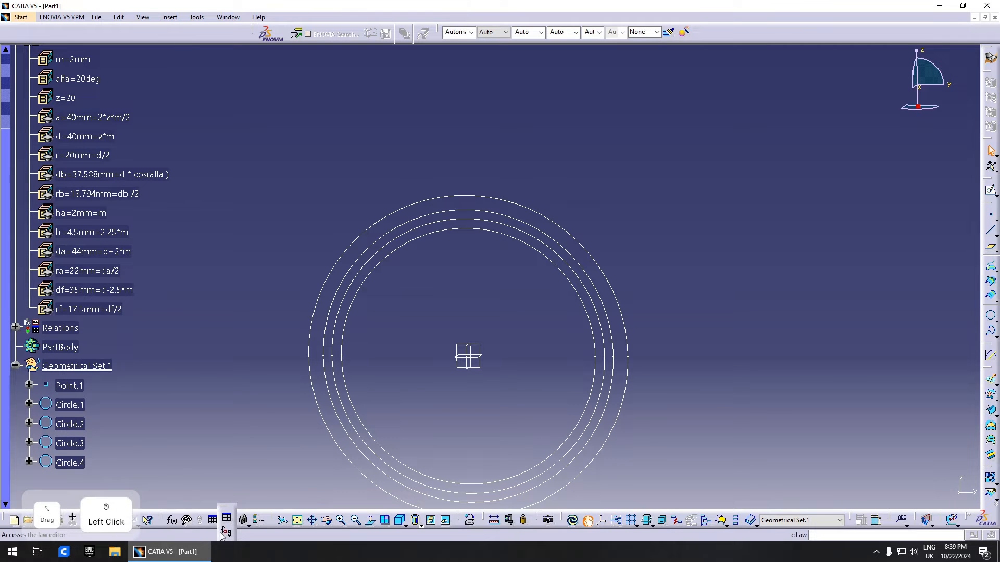
click(227, 473)
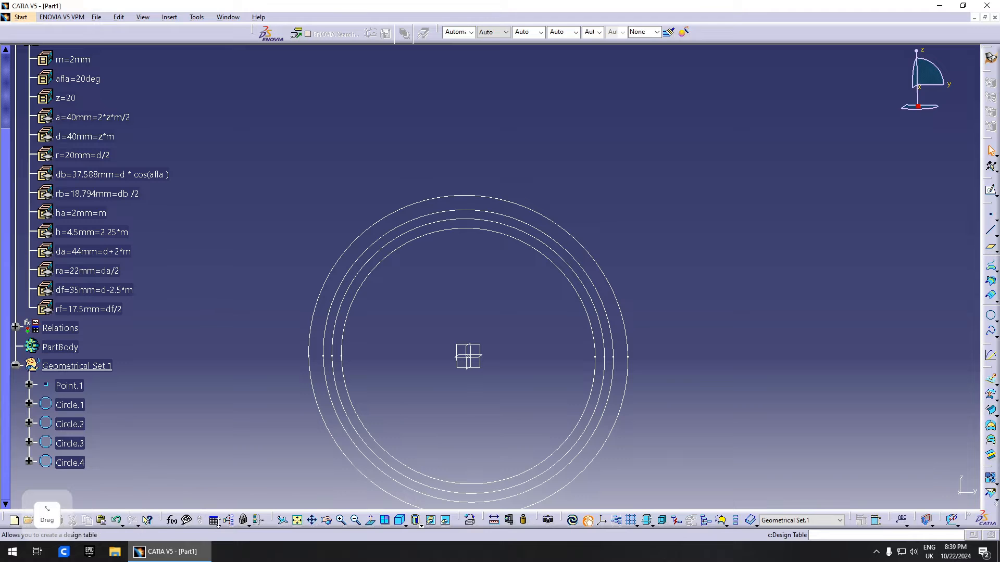
click(217, 523)
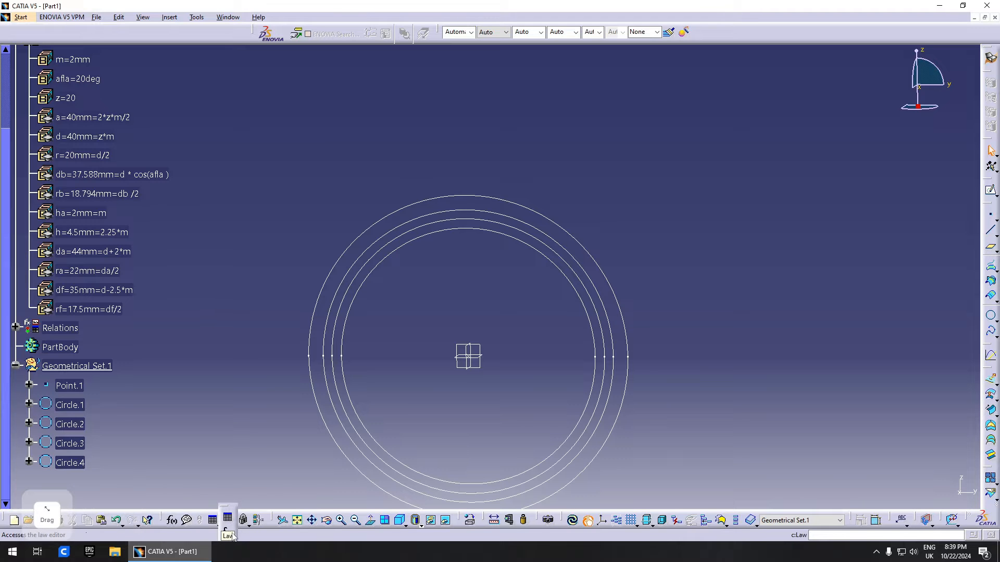
click(231, 533)
click(852, 436)
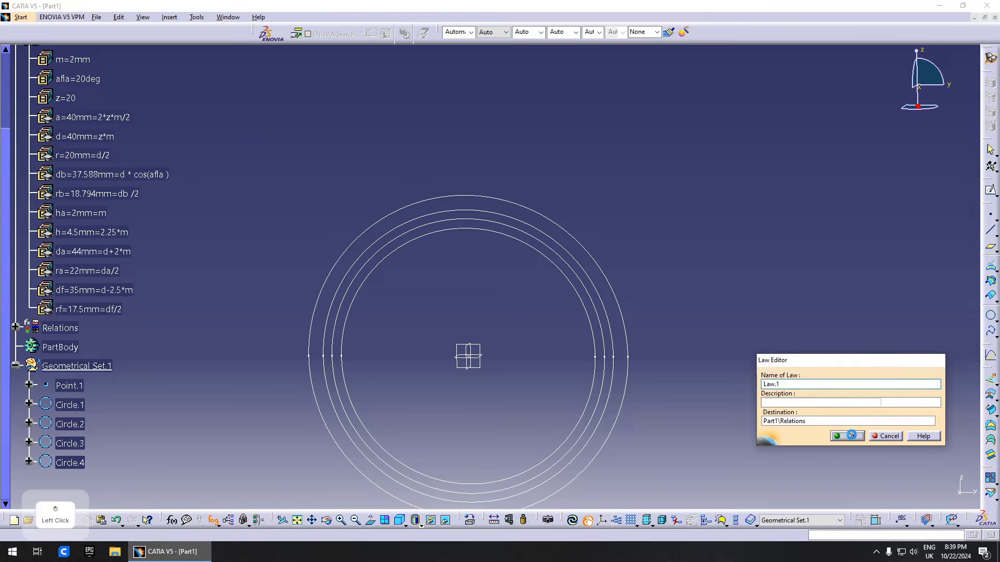
drag(833, 320, 828, 156)
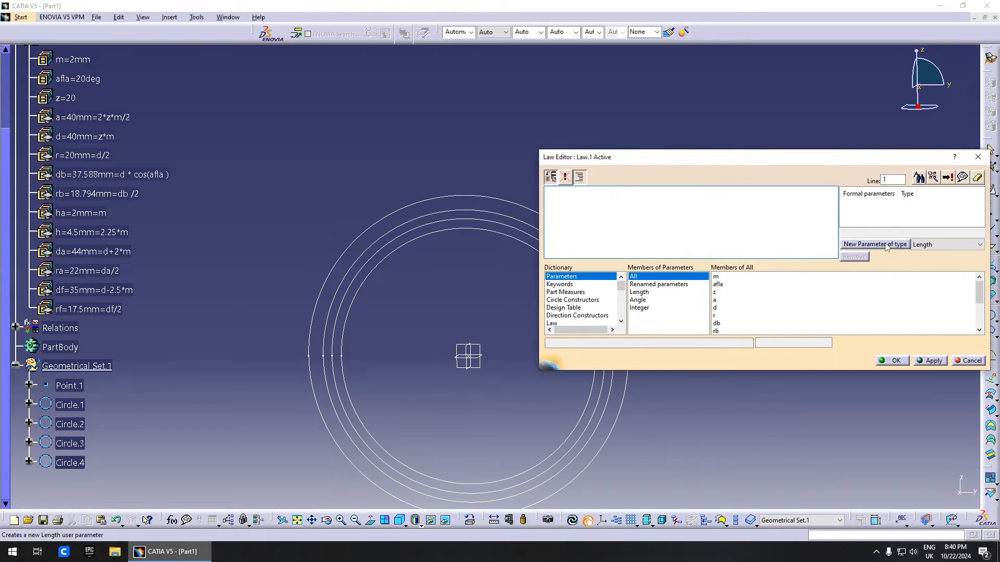
click(875, 245)
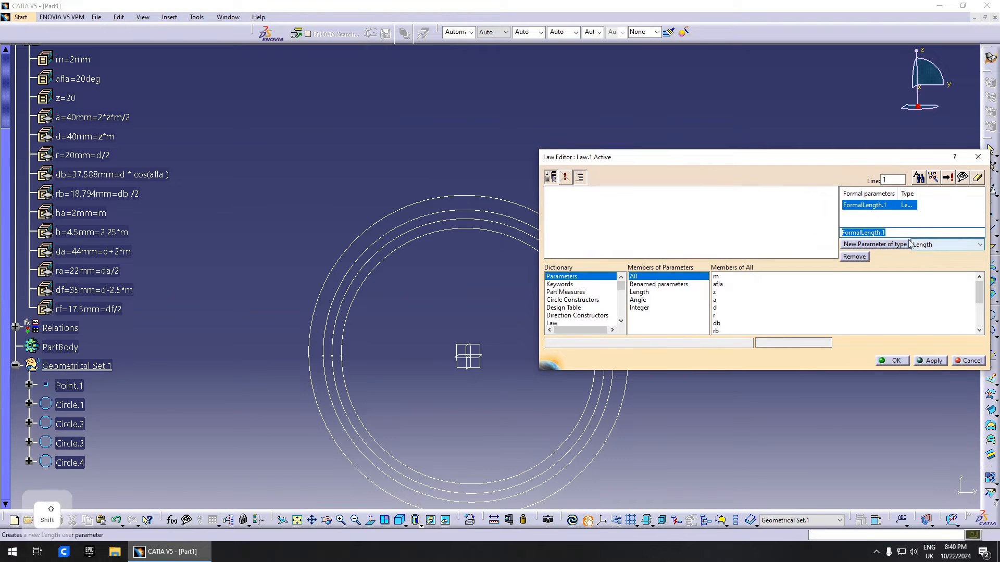
text(H)
click(905, 258)
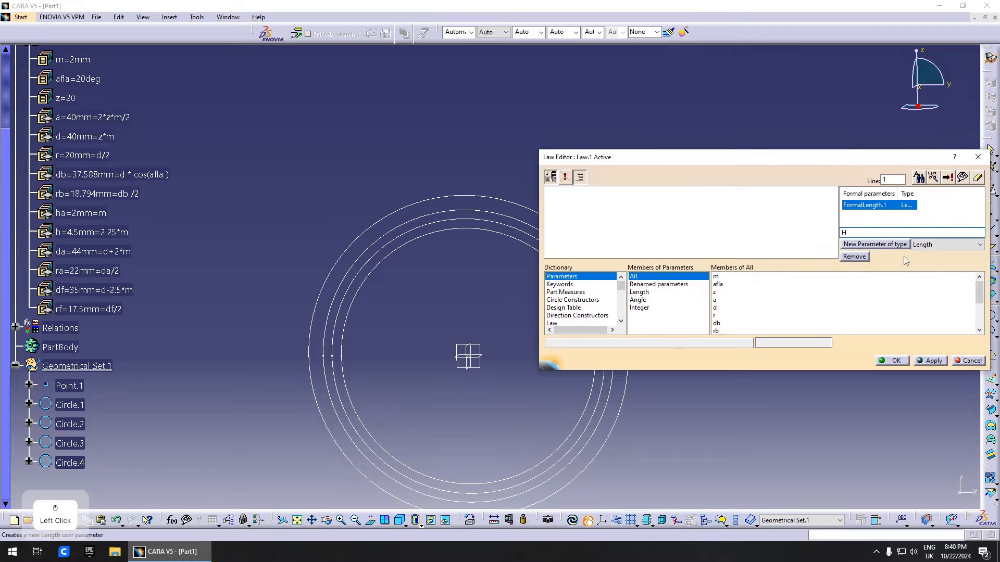
- Add a Real formal parameter named t to the law
click(922, 245)
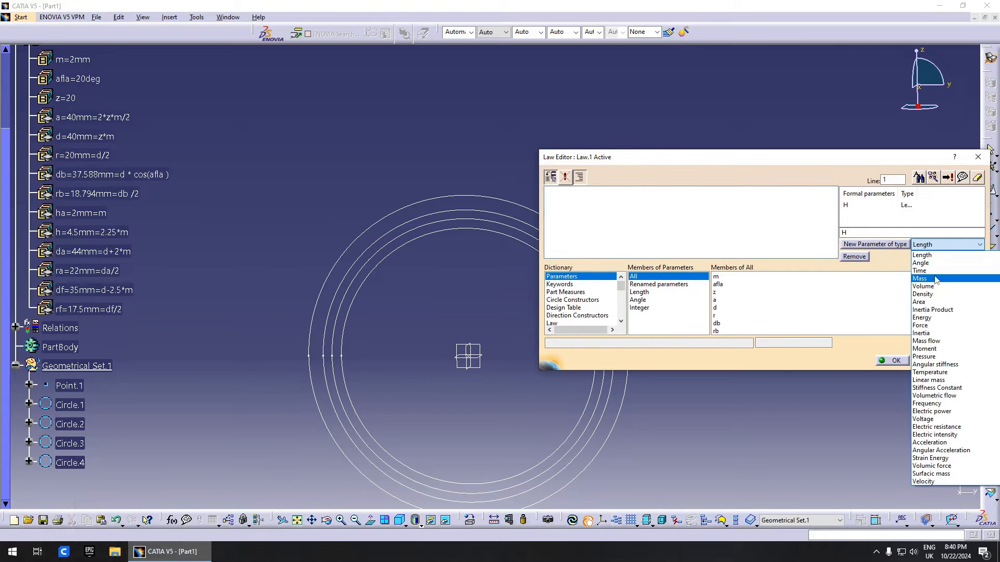
scroll(936, 267, up, 1)
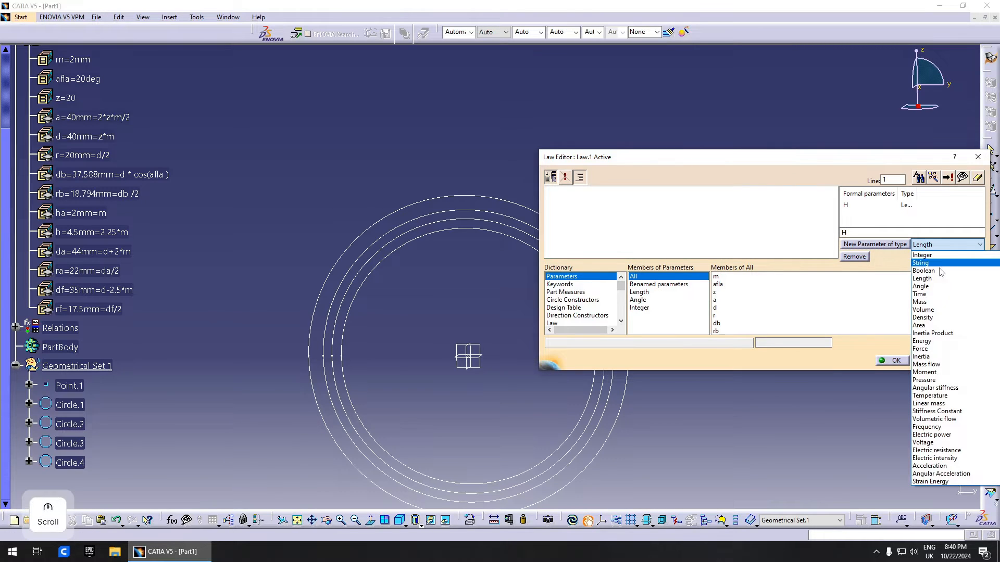
scroll(943, 304, up, 1)
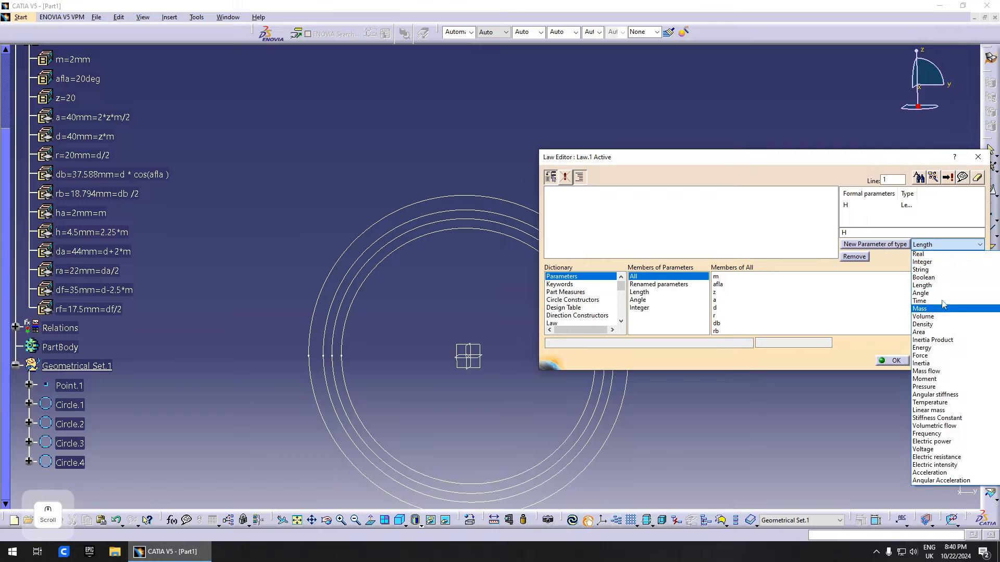
click(918, 254)
click(875, 244)
double_click(881, 233)
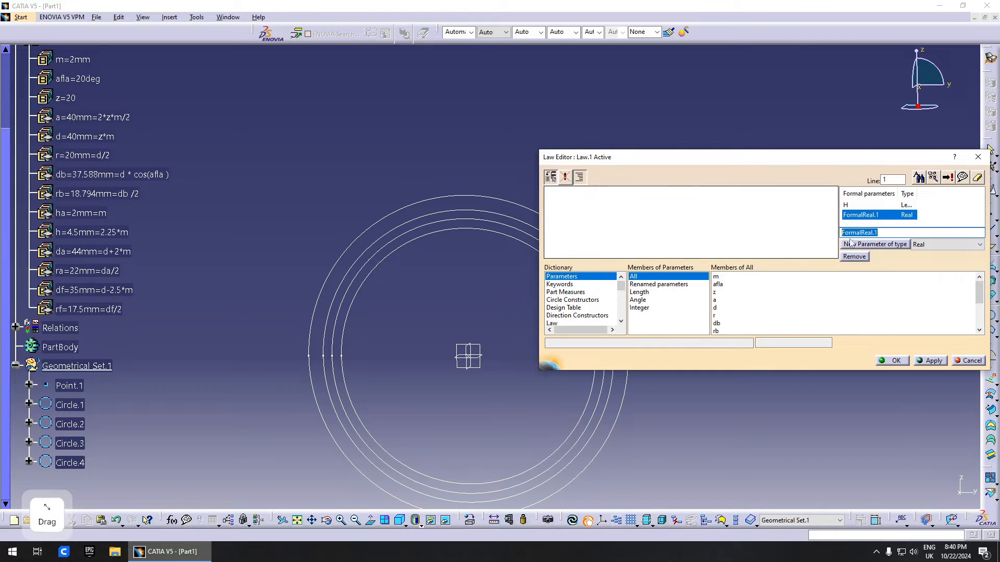
text(t)
click(933, 359)
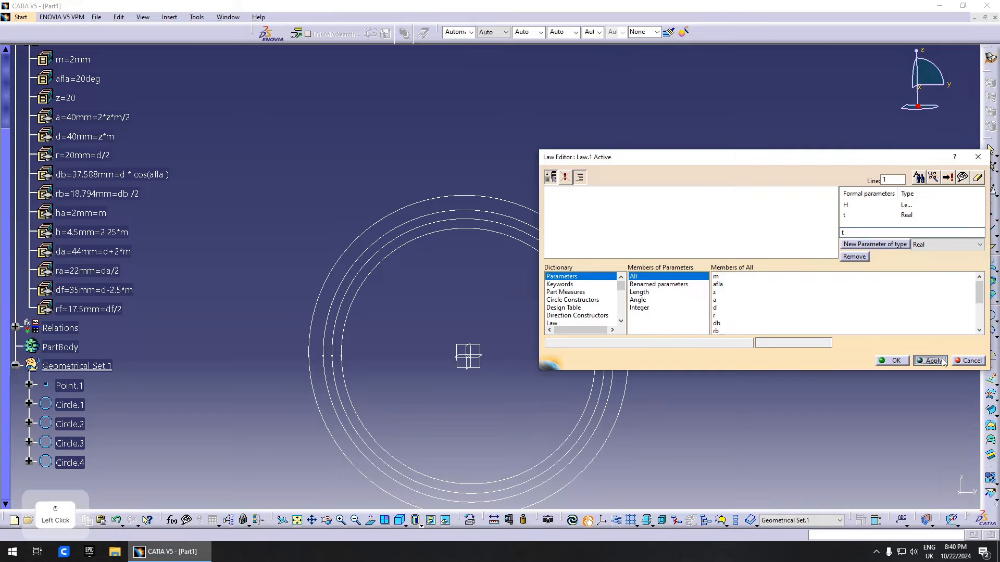
- Paste the formula rb*(sin(t*PI*1rad)-t*PI*cos(t*PI*1rad)), save the law and name it H
text(H=rb*((sin(t*PI*1rad))-t*PI*cos(t*PI*1rad)))
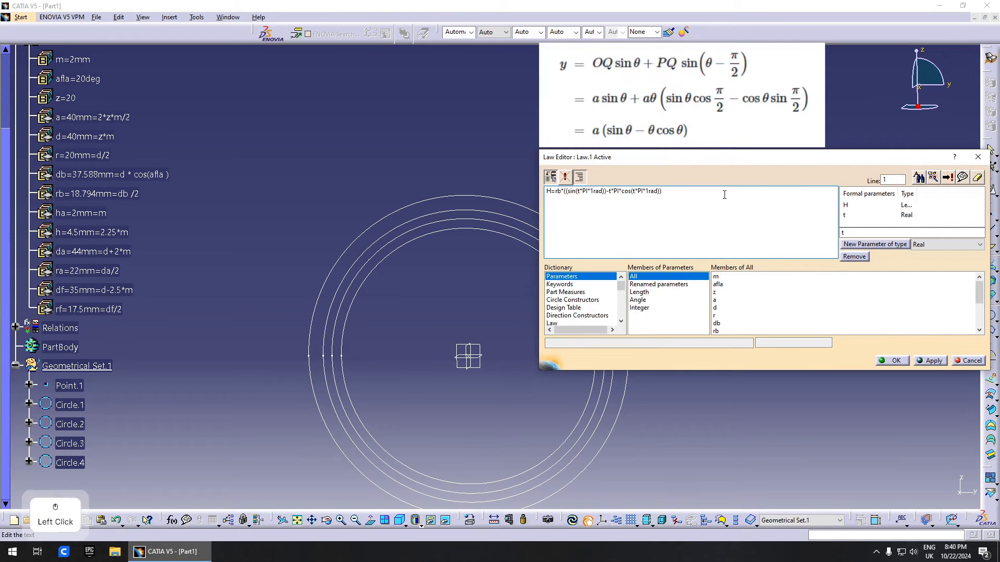
drag(676, 214, 662, 194)
click(558, 195)
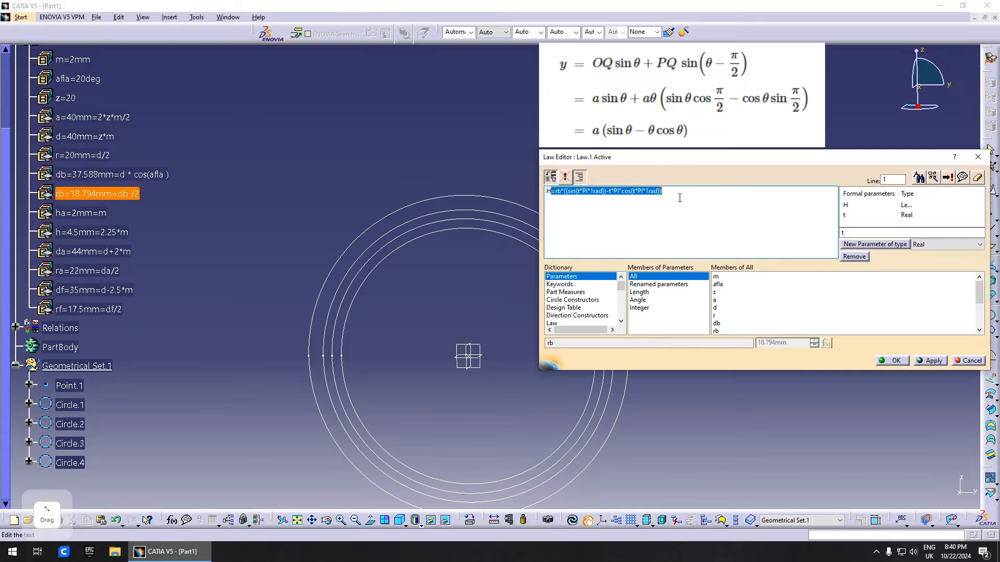
click(672, 198)
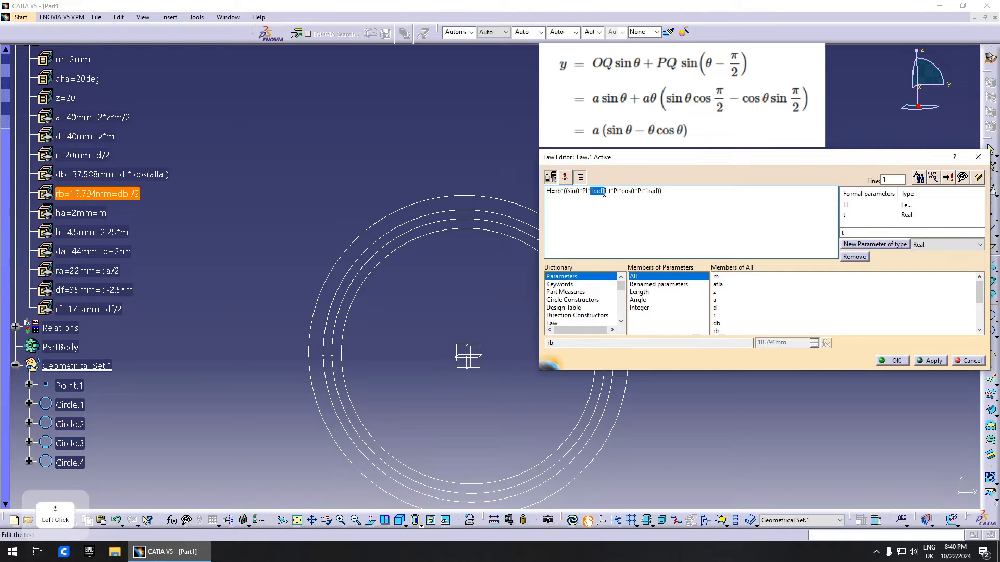
drag(647, 192, 662, 192)
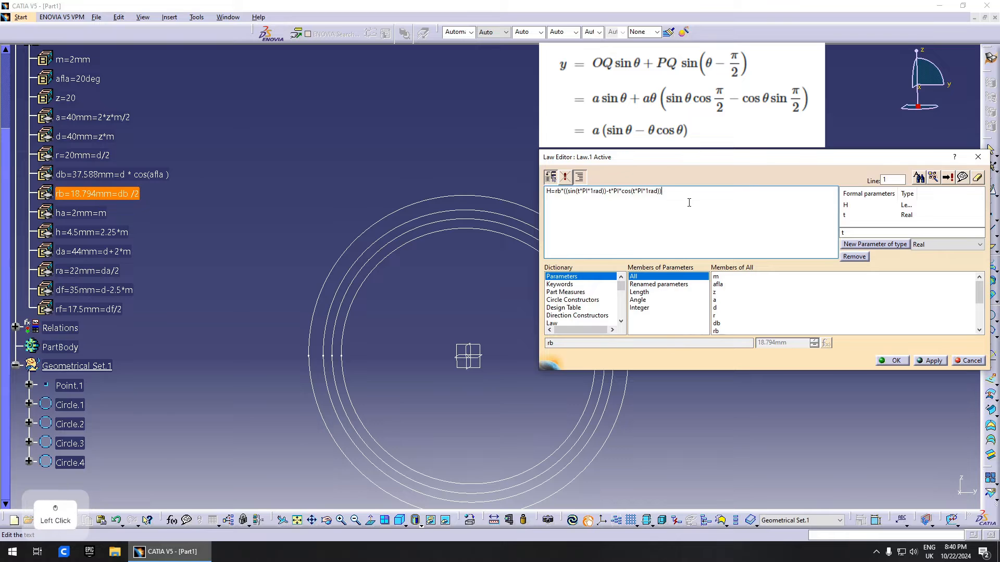
click(895, 361)
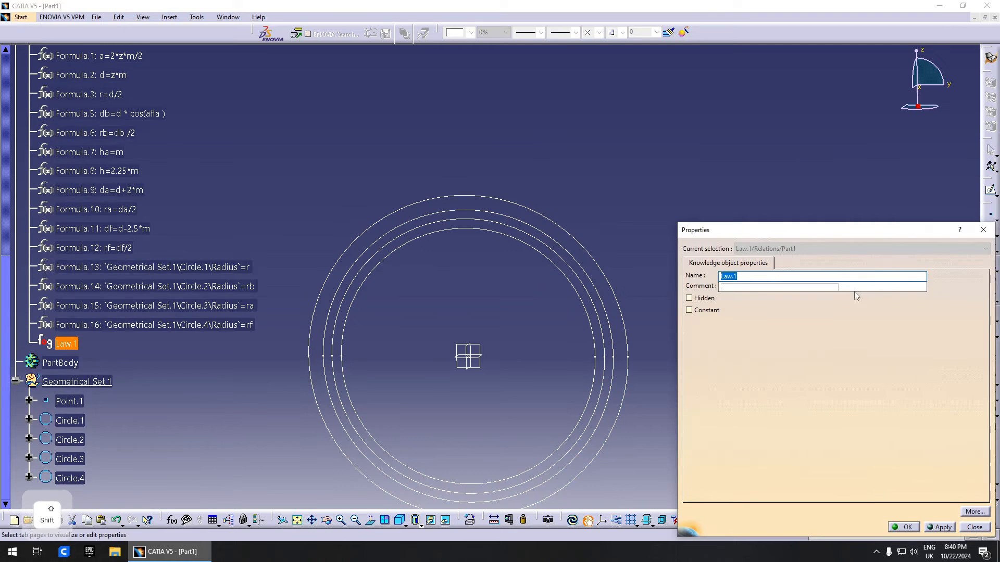
text(H)
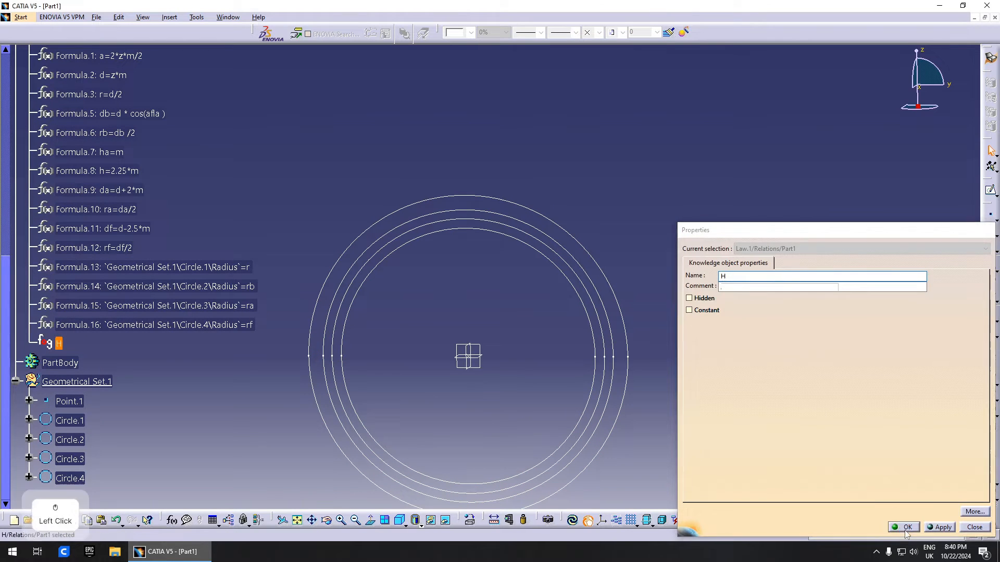
click(904, 529)
- Create a law named V with a Real parameter t and a Length parameter V
click(228, 532)
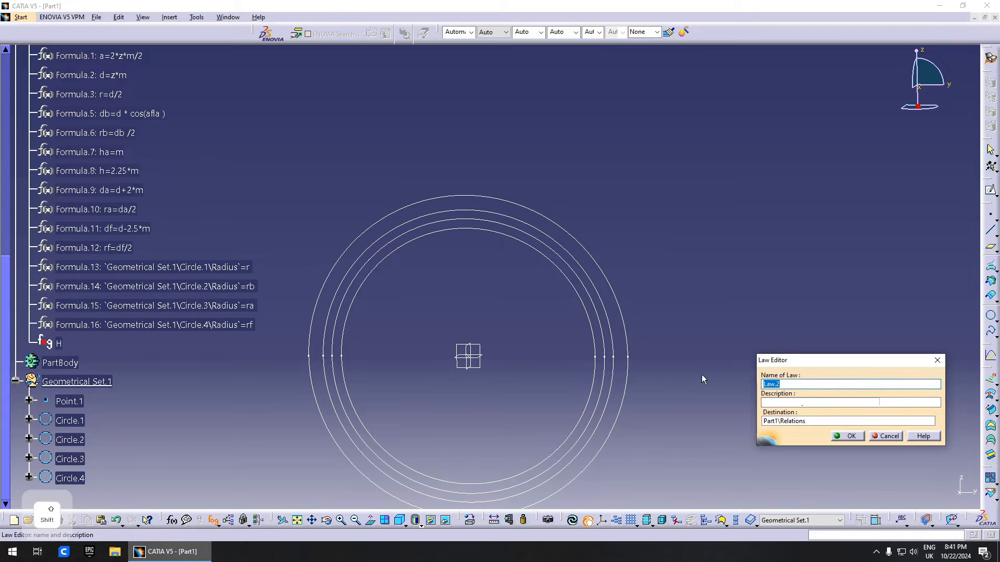
text(V)
click(856, 435)
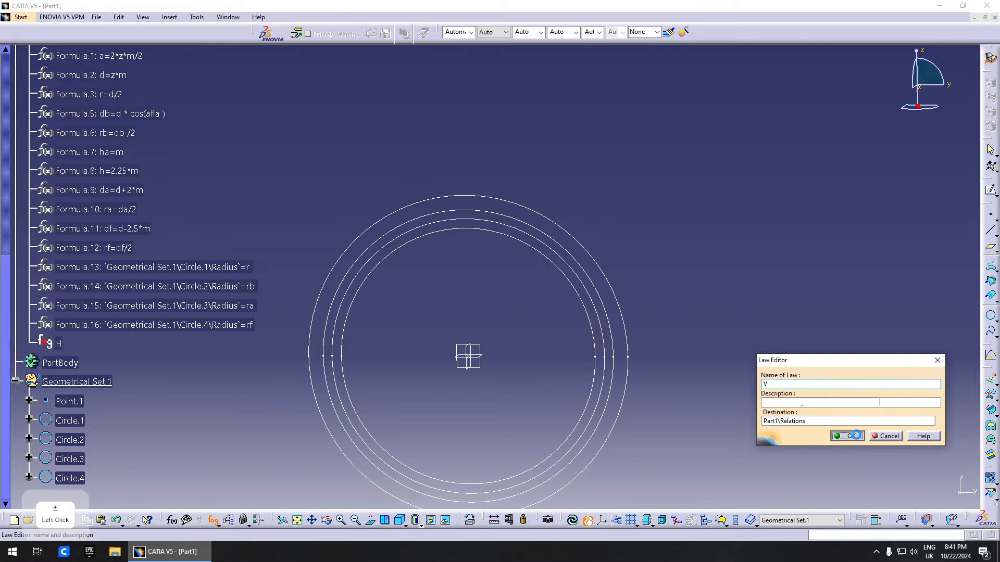
click(875, 244)
text(t)
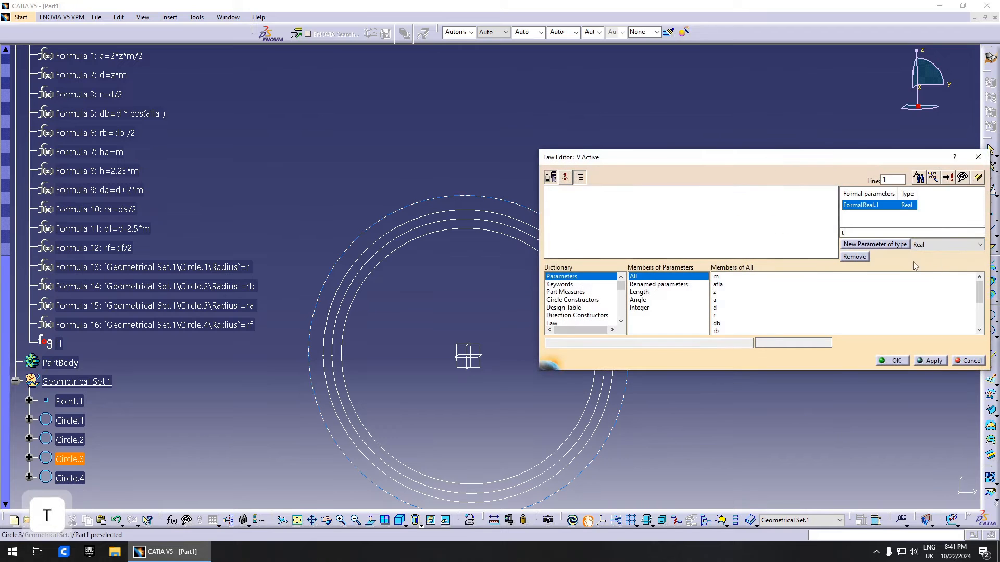
click(946, 244)
click(932, 285)
click(879, 244)
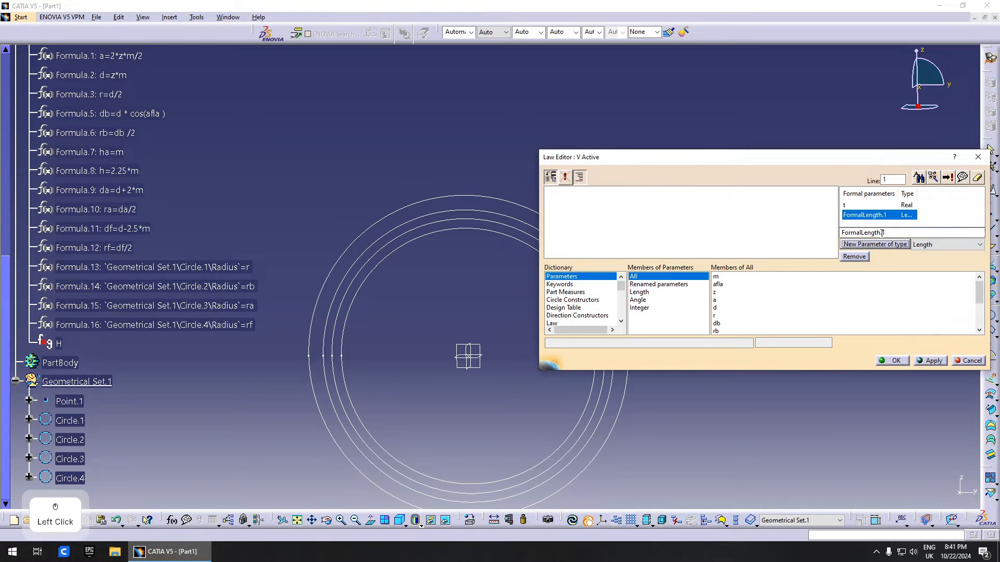
text(V)
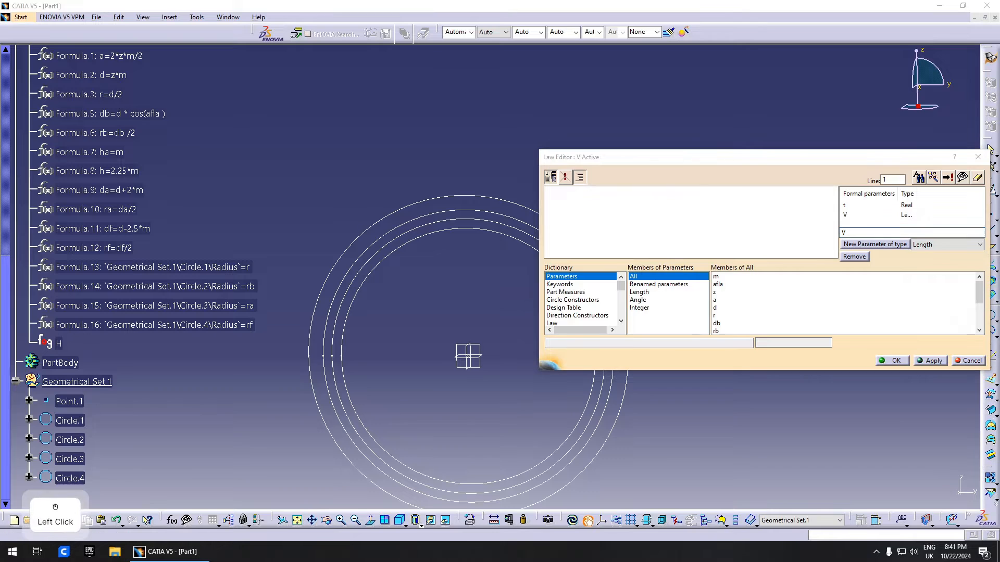
- Enter the formula rb*(cos(t*PI*1rad)+t*PI*sin(t*PI*1rad)) and save law V
key(ctrl+c)
click(584, 199)
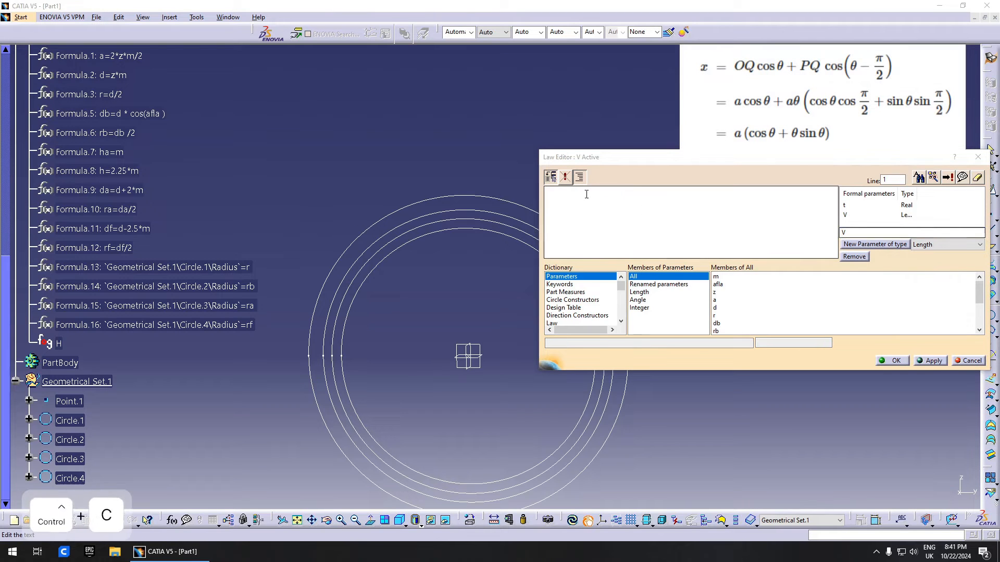
key(ctrl+v)
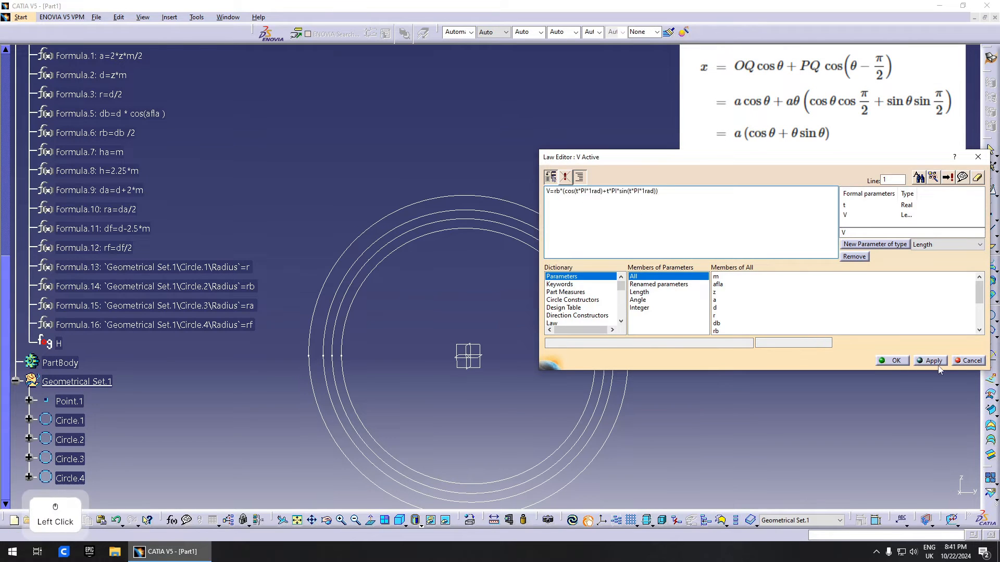
click(892, 361)
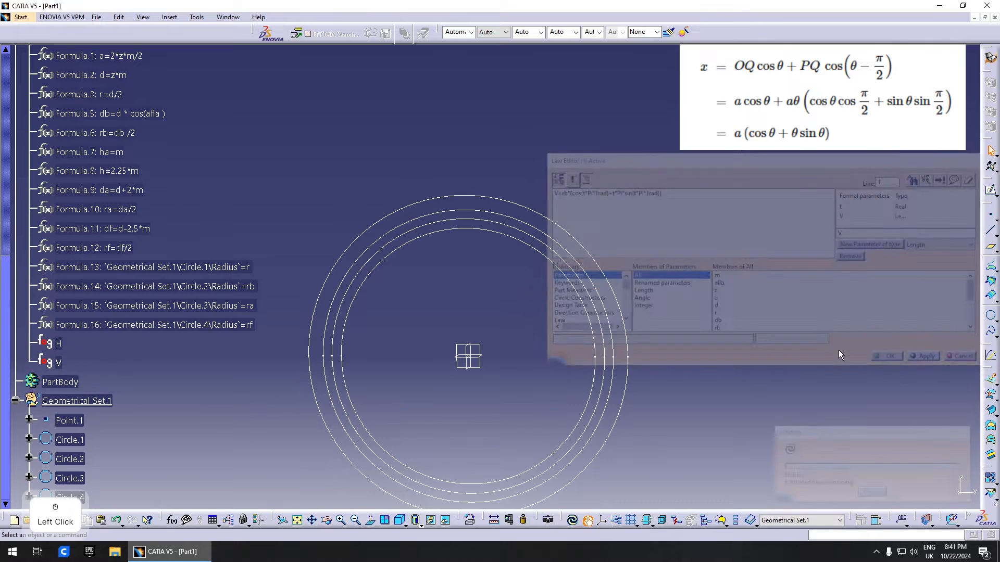
- Reposition the view of the circles and start defining a new point
click(778, 364)
middle_drag(630, 289, 538, 286)
scroll(422, 324, down, 5)
click(990, 215)
- Place Point.2 on the yz plane with its H coordinate set to Relations\H.Evaluate(0)
click(520, 314)
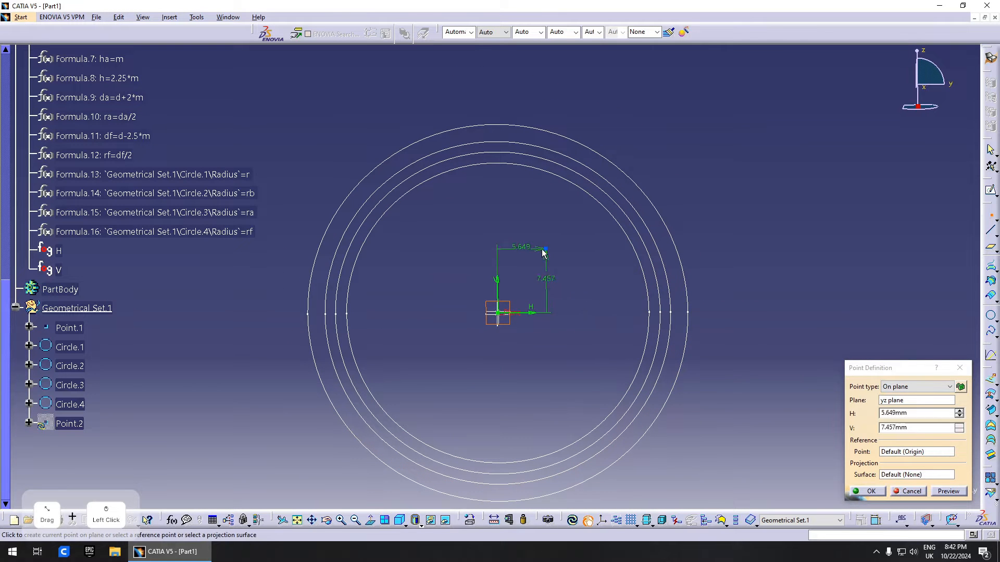
right_click(920, 417)
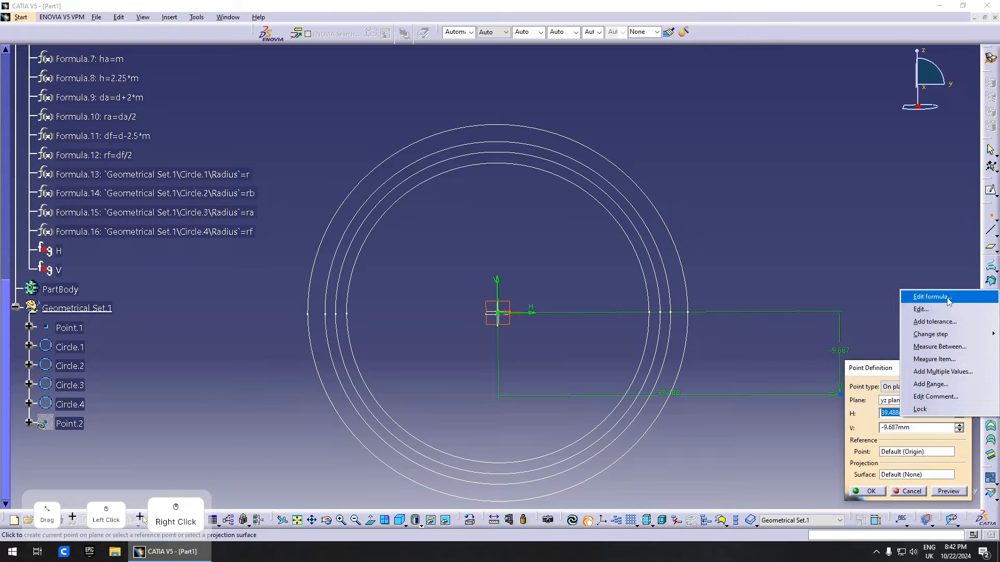
click(880, 295)
drag(519, 303, 688, 269)
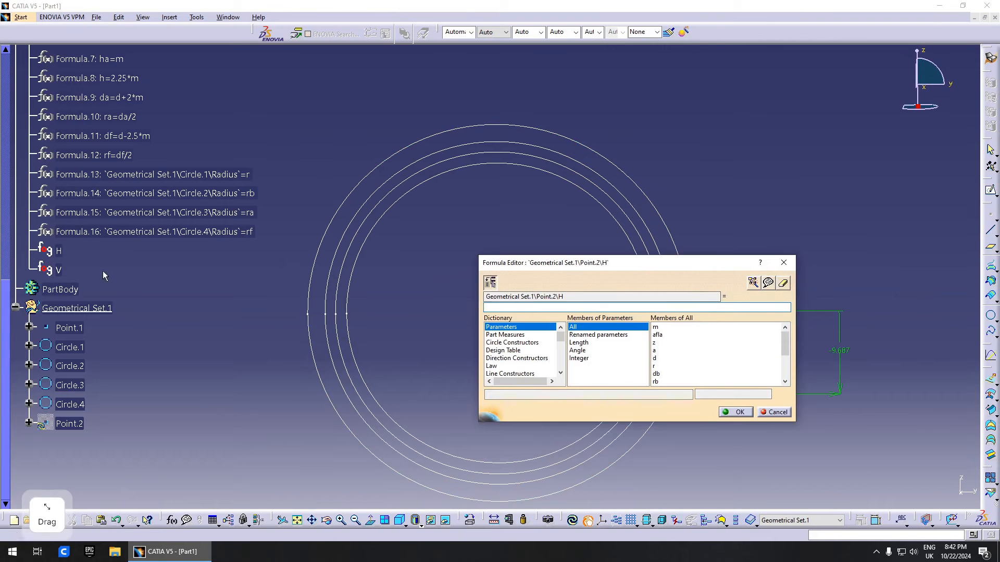
click(58, 251)
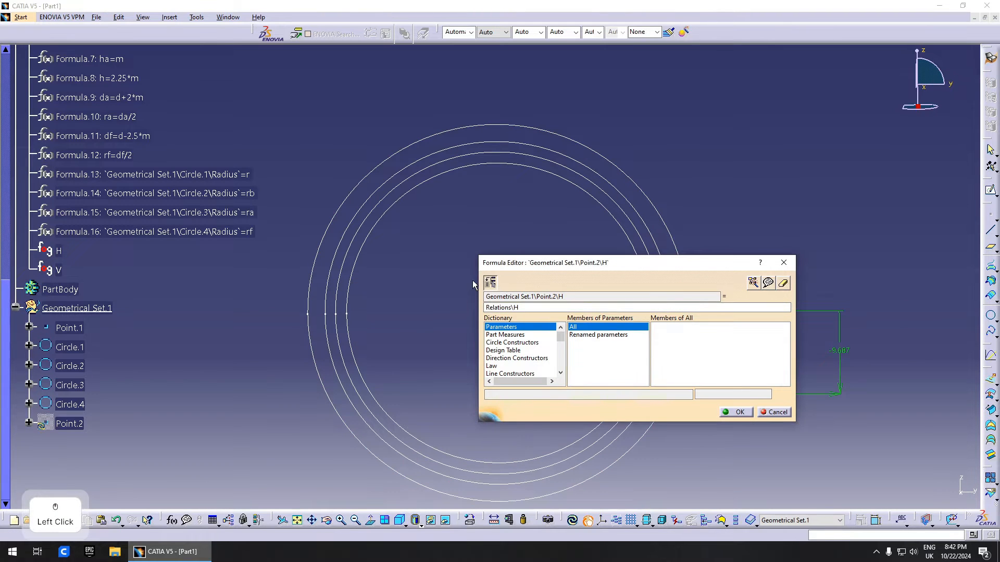
key(BackSpace)
text(.)
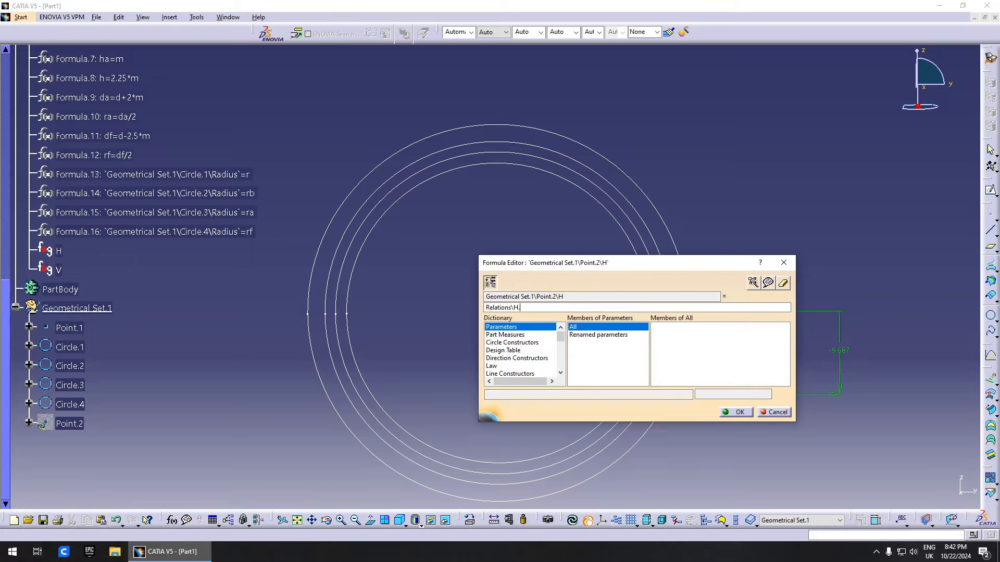
key(shift)
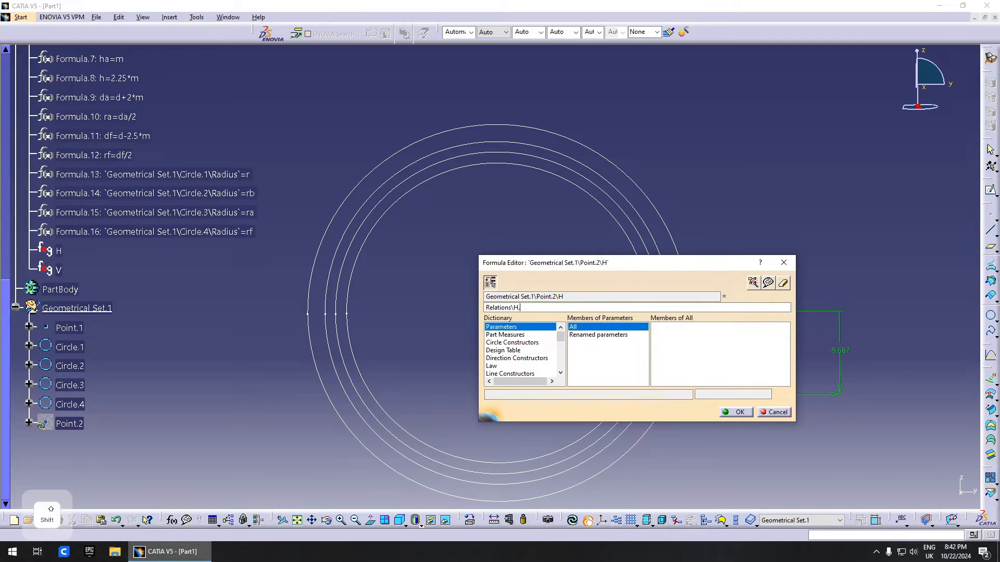
text(Eva)
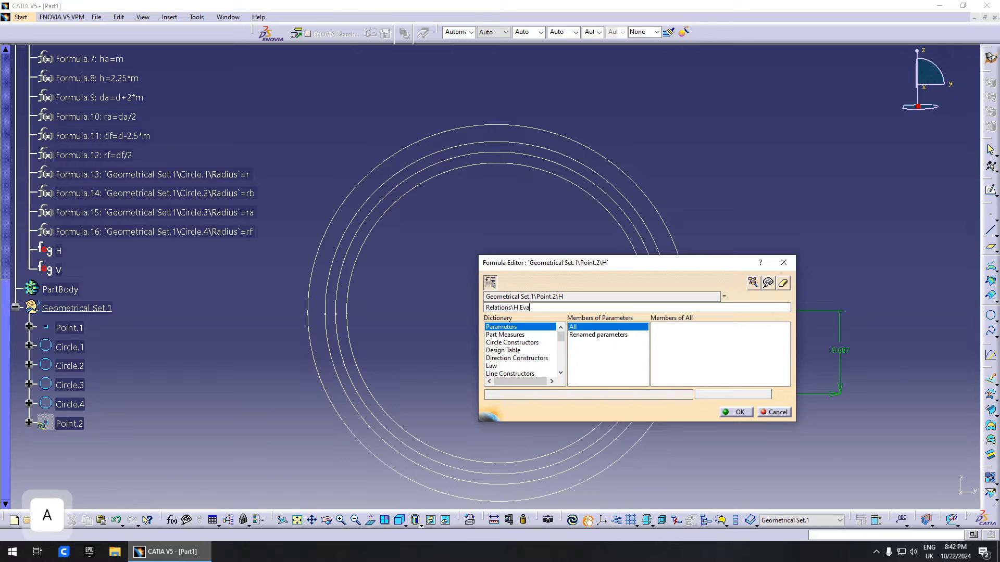
text(luate(0)
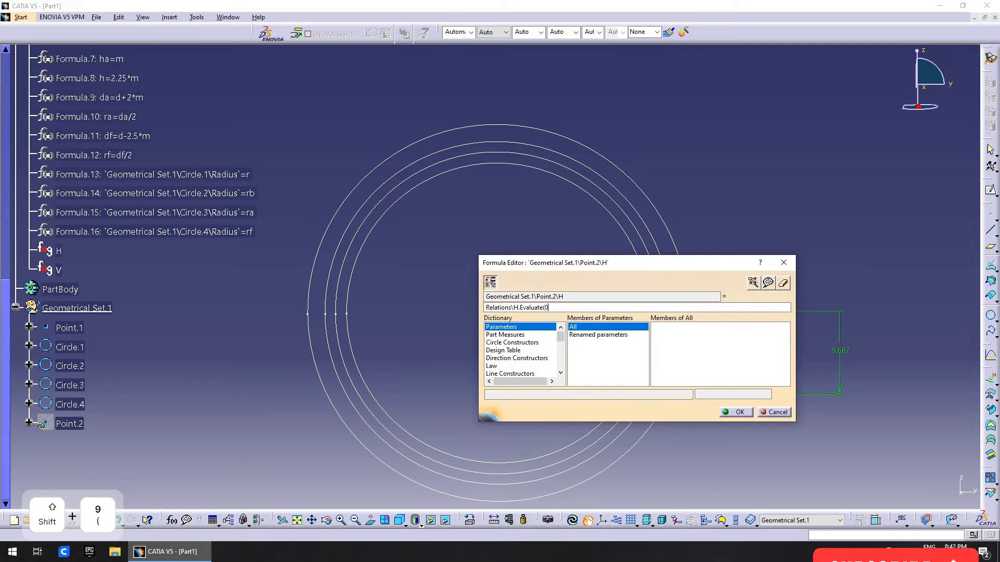
key(Return)
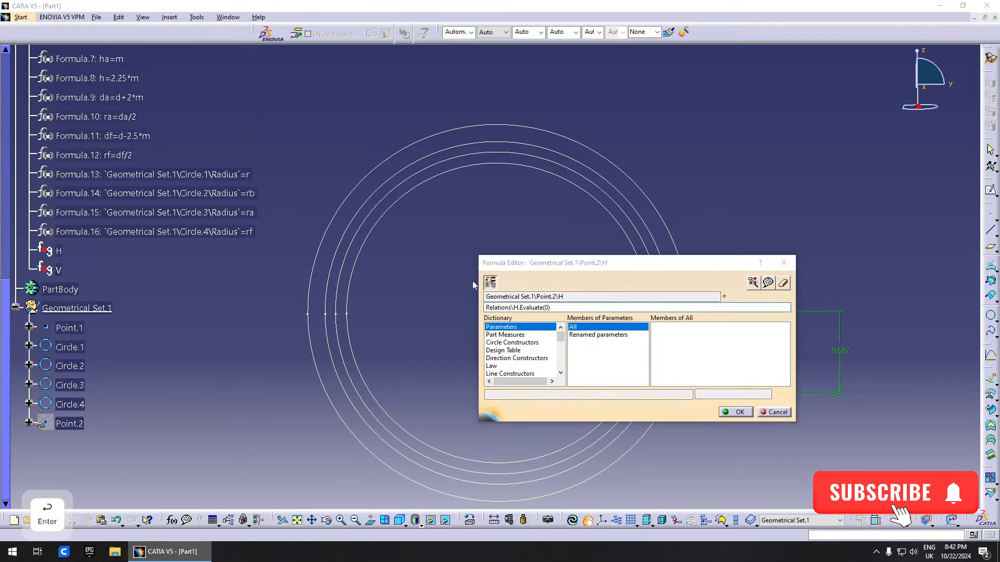
click(536, 305)
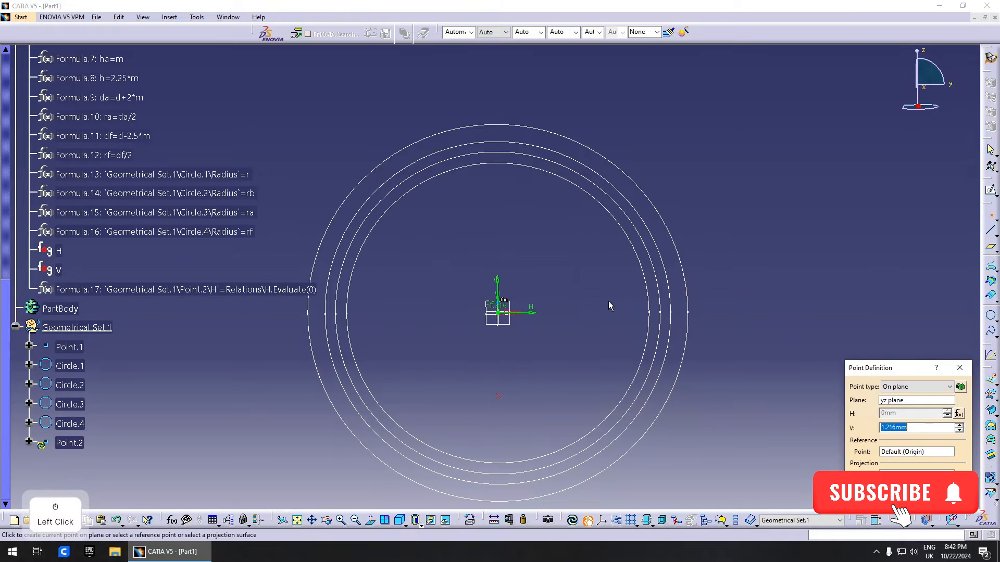
- Drive Point.2's V coordinate with Relations\V.Evaluate(0) and zoom in on the point
right_click(923, 428)
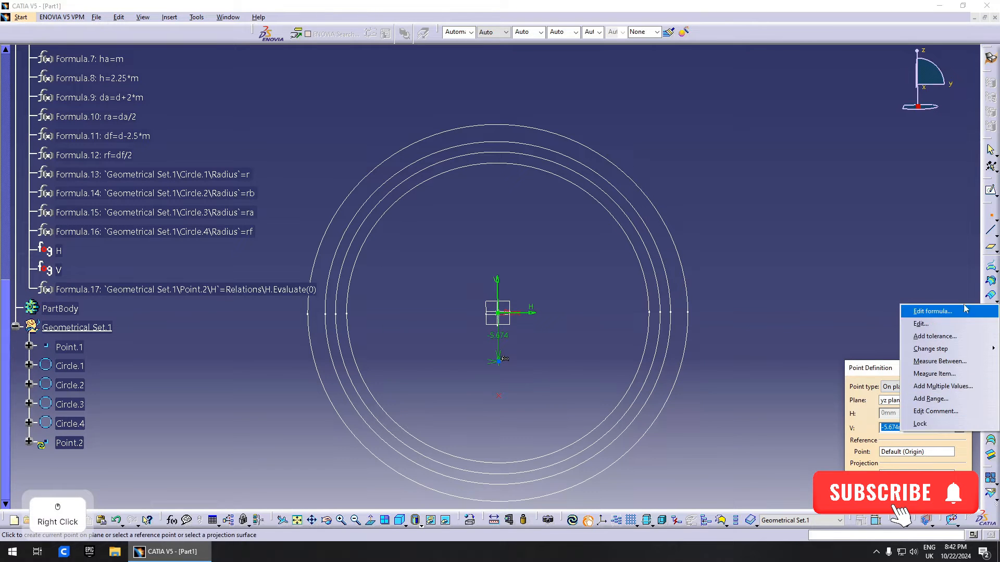
click(927, 308)
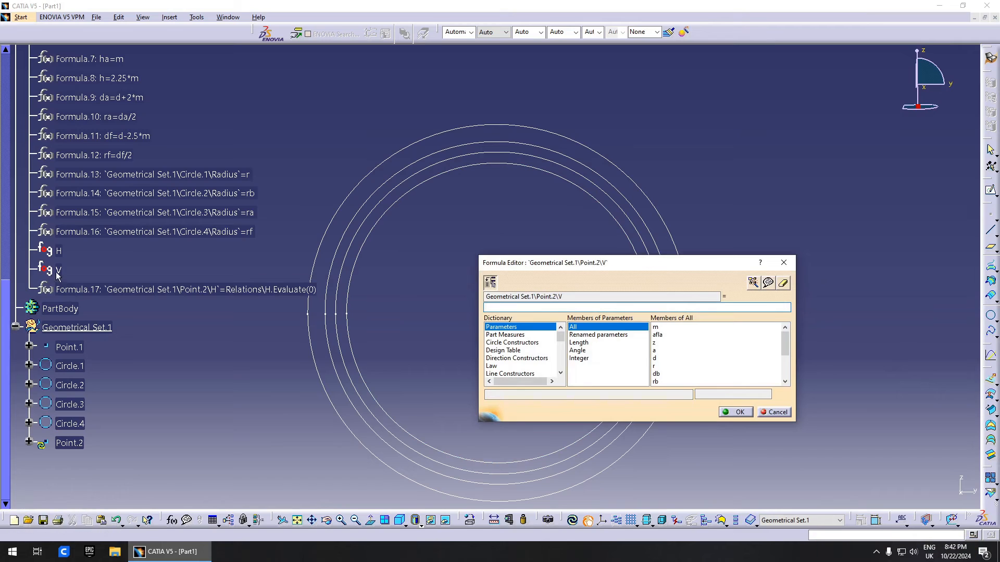
click(62, 270)
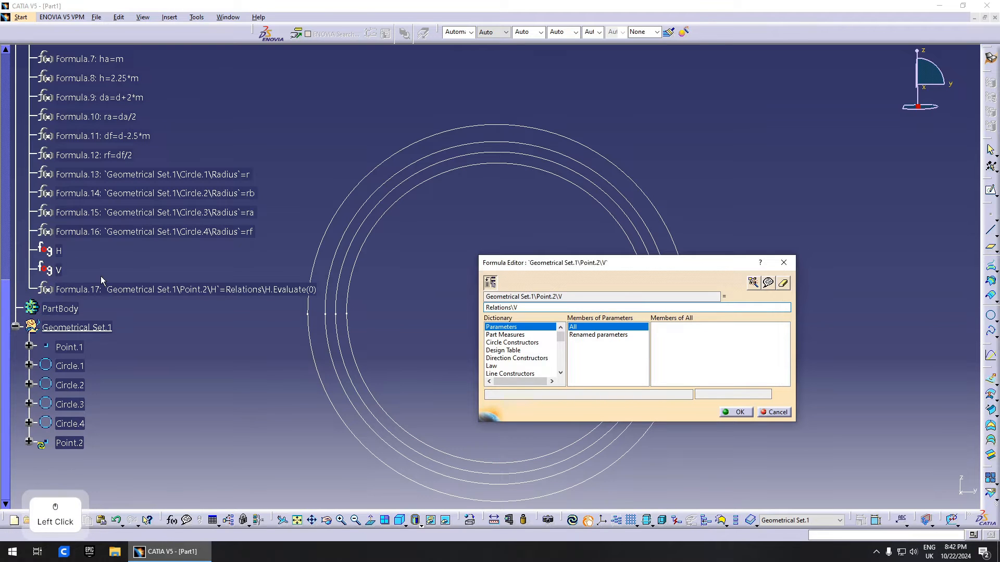
text(.Eva)
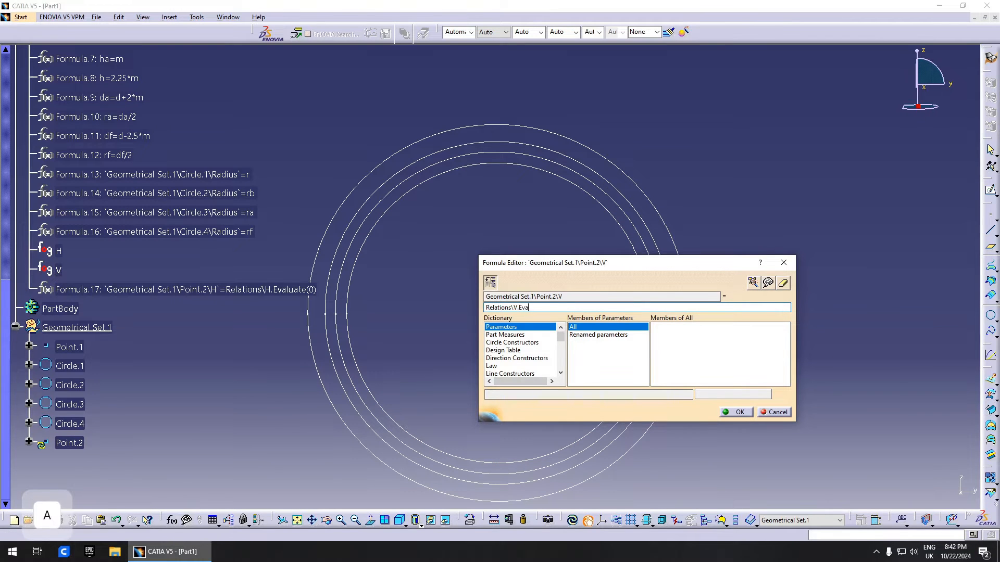
text(luate()
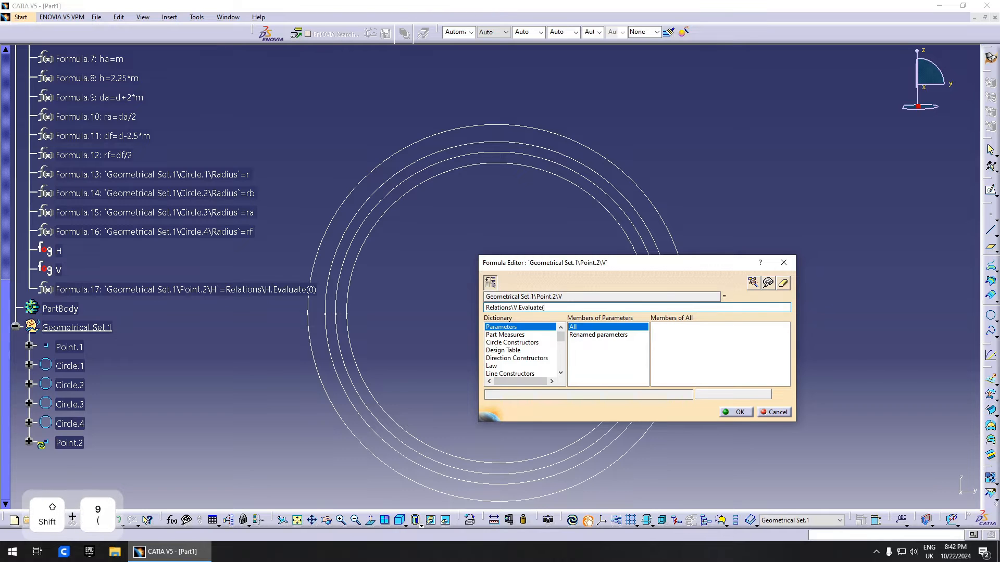
text(0))
key(Return)
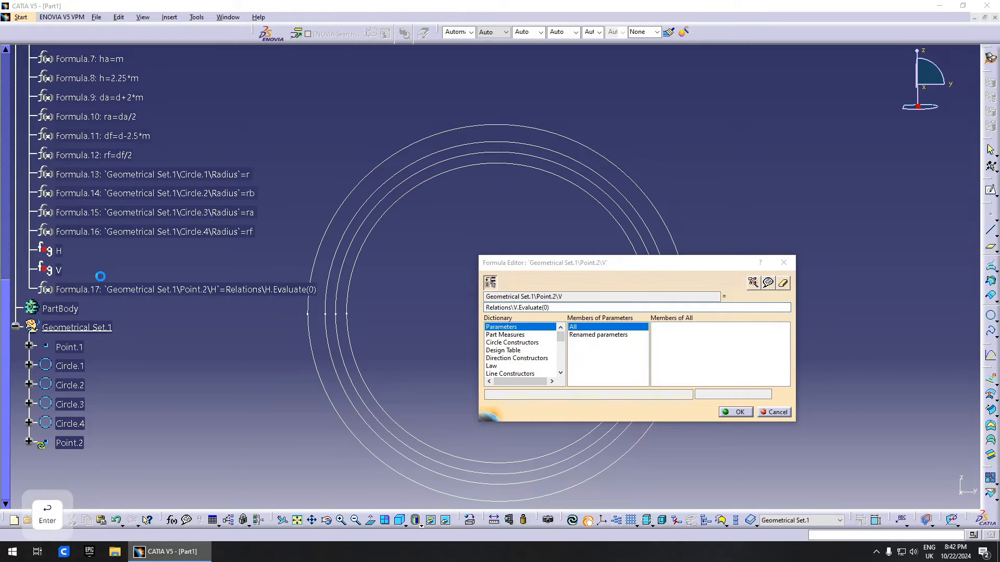
click(735, 413)
click(534, 307)
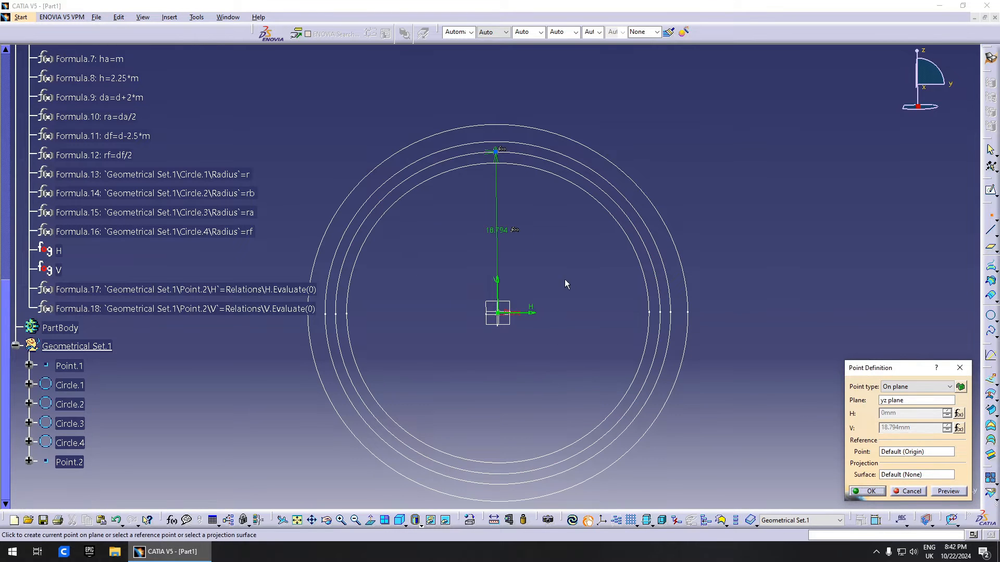
middle_drag(567, 284, 333, 274)
middle_click(326, 250)
middle_drag(400, 284, 447, 254)
middle_drag(492, 280, 571, 329)
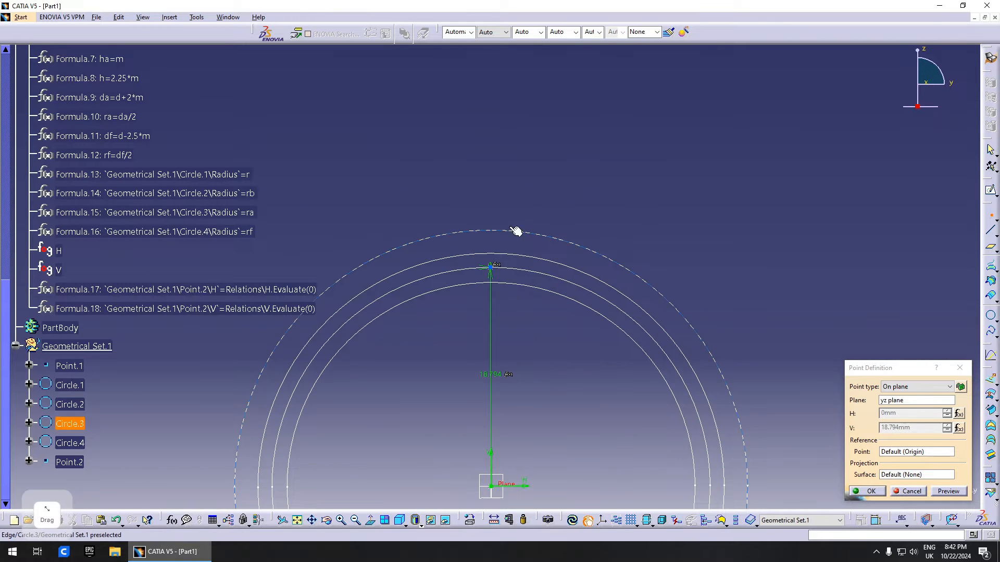
- Finish Point.2, move it into a new geometrical set named Involute, and make Involute the work object
click(871, 491)
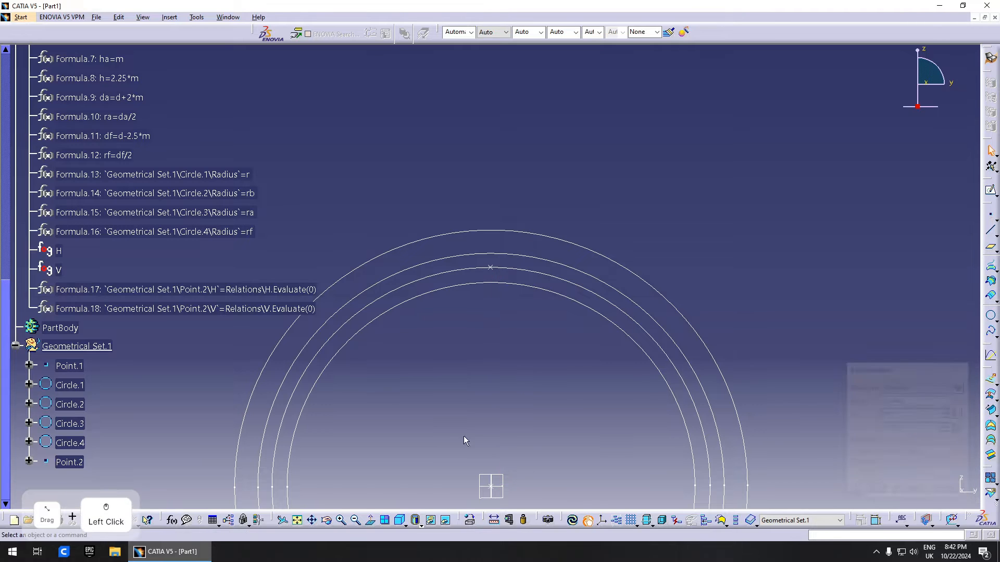
scroll(71, 429, down, 3)
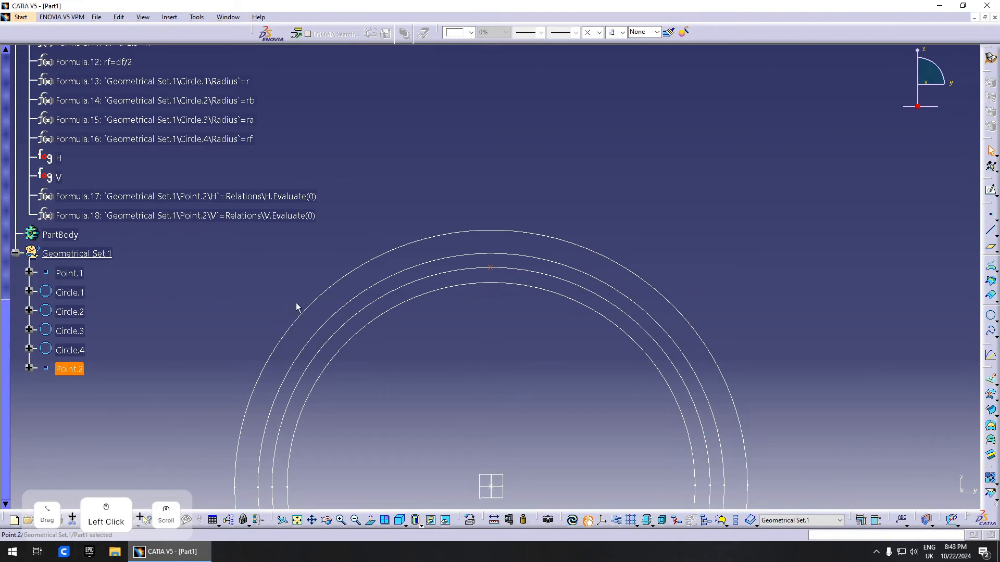
click(99, 255)
click(169, 18)
click(197, 67)
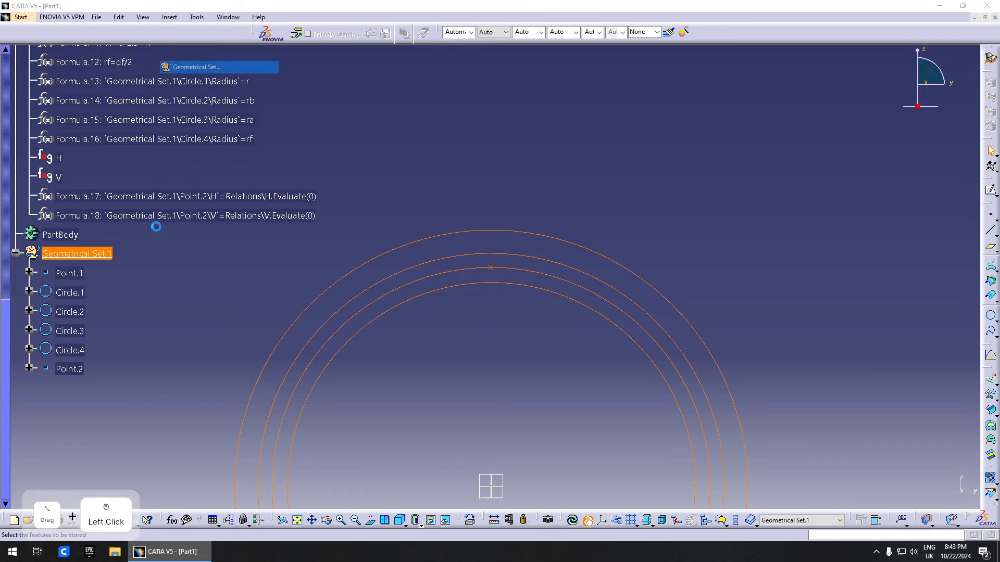
click(873, 431)
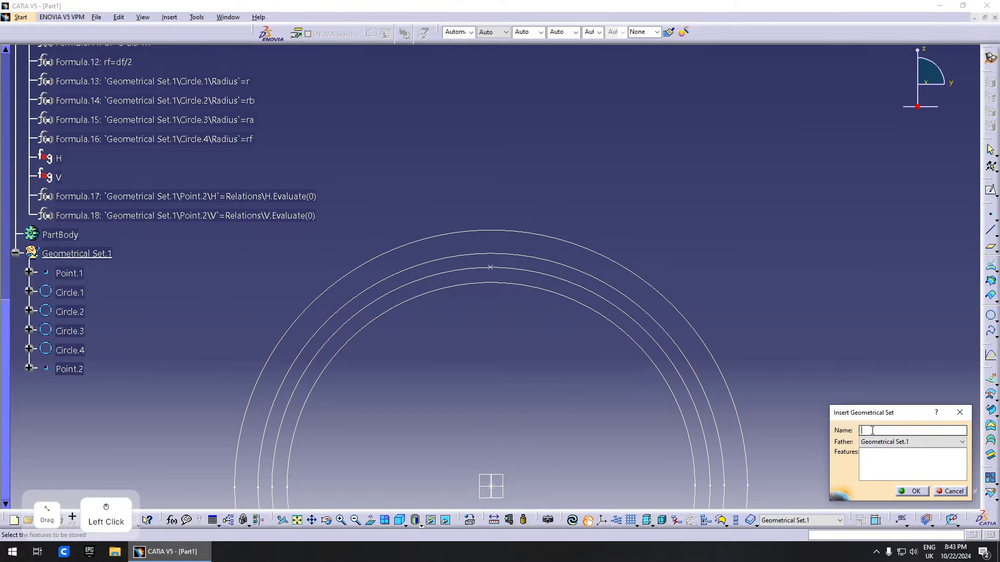
text(Involute)
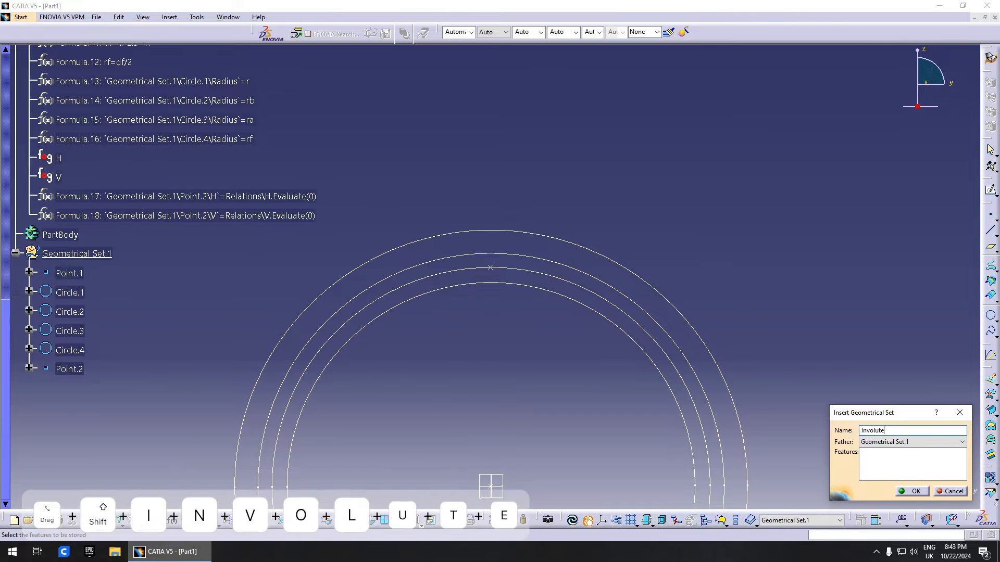
key(Return)
drag(69, 369, 81, 388)
right_click(78, 367)
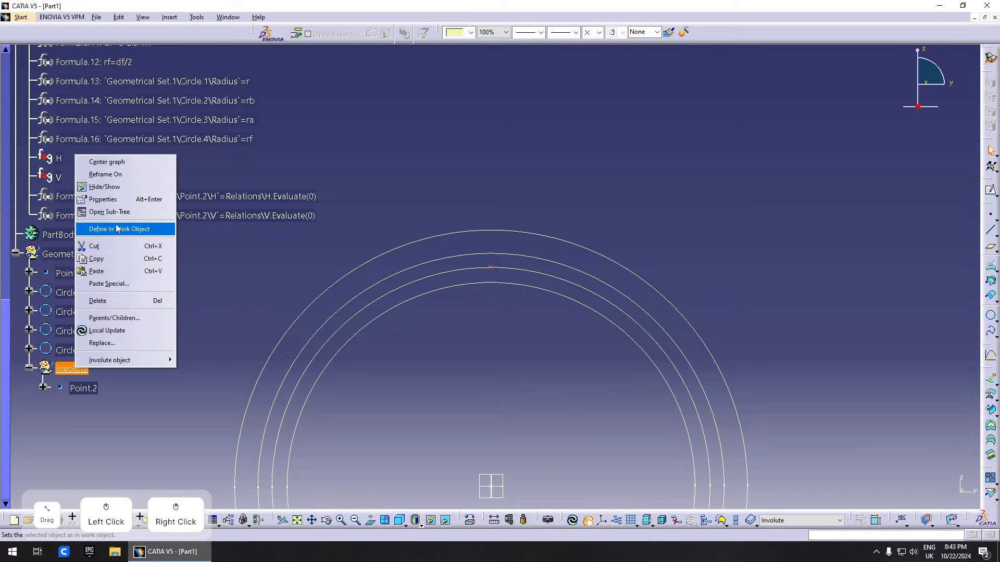
click(82, 388)
- Copy Point.2 and paste five copies, Point.3 through Point.7, into Involute
key(ctrl+c)
key(ctrl+v)
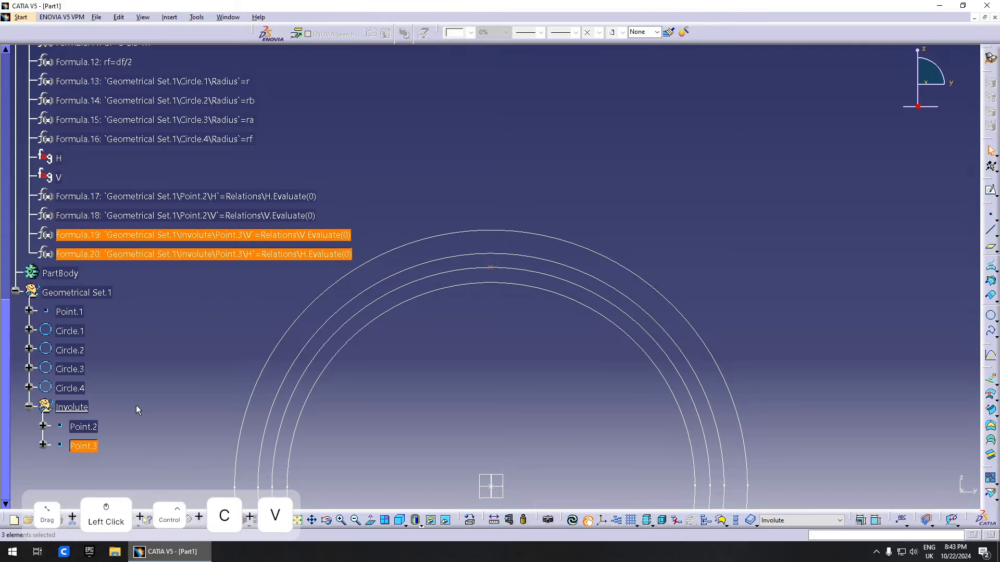
key(ctrl+v)
click(83, 307)
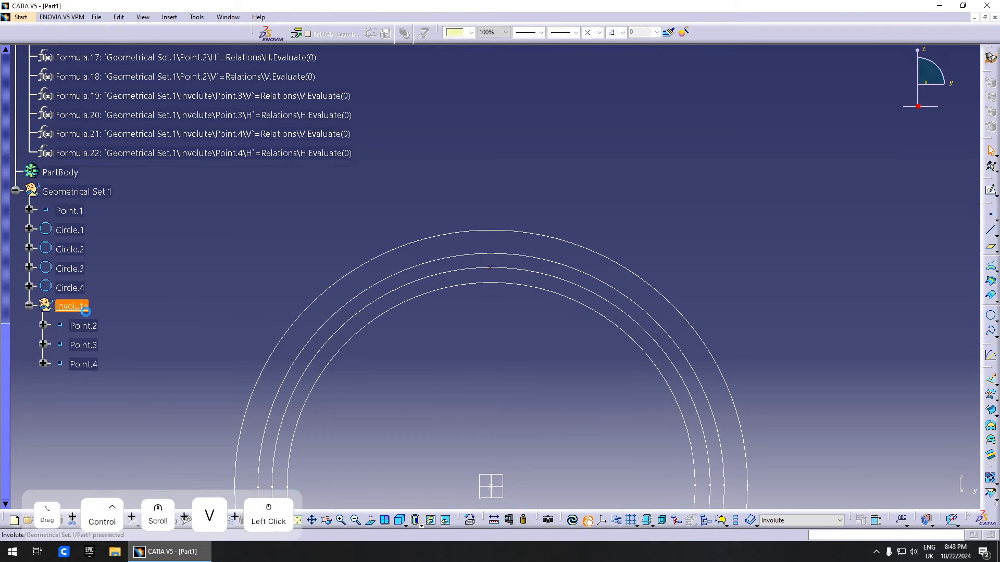
key(ctrl+v)
click(85, 344)
key(ctrl+v)
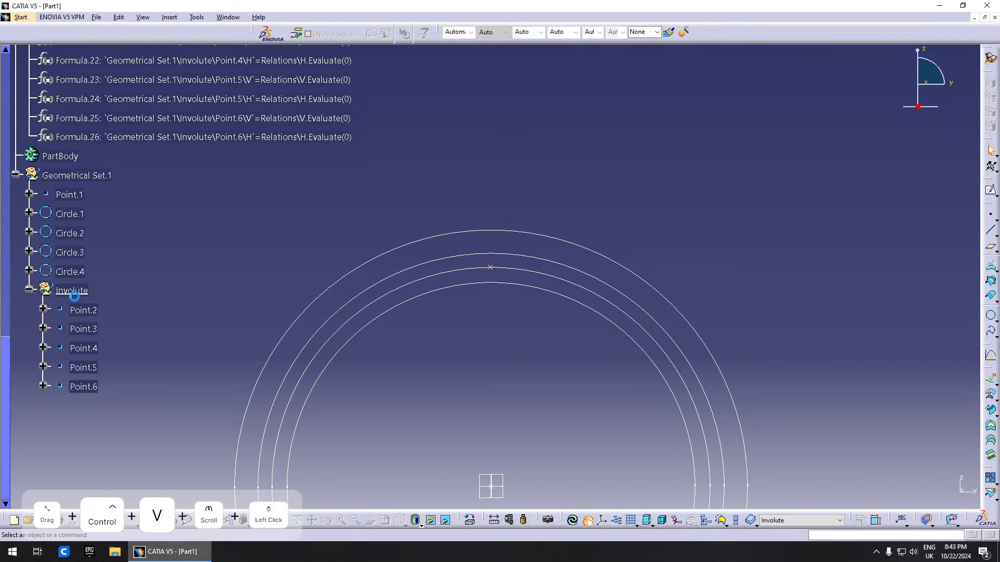
click(73, 288)
key(ctrl+v)
click(172, 398)
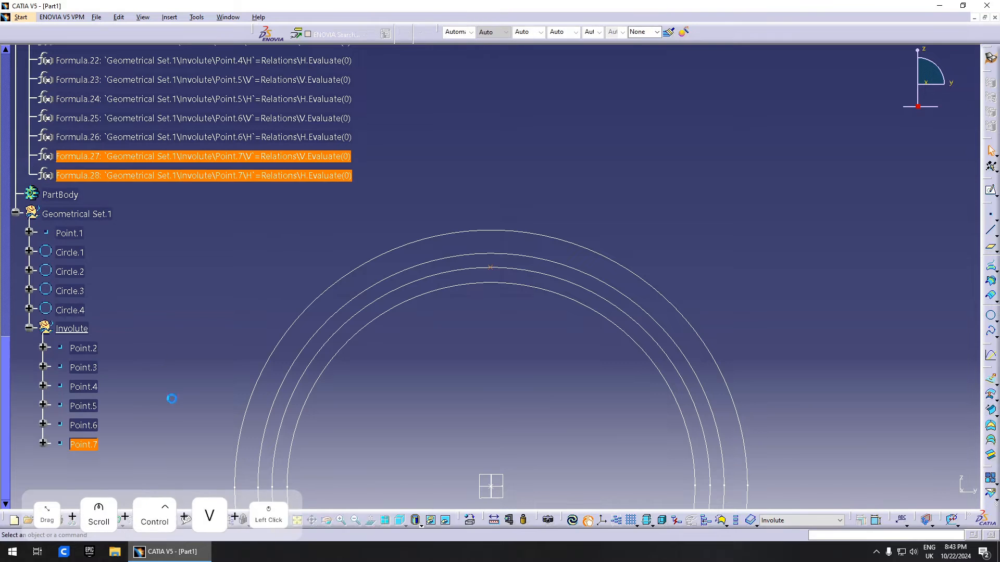
- Change Point.3's H and V law evaluations to t=0.1
click(86, 348)
middle_drag(505, 308, 437, 352)
double_click(83, 367)
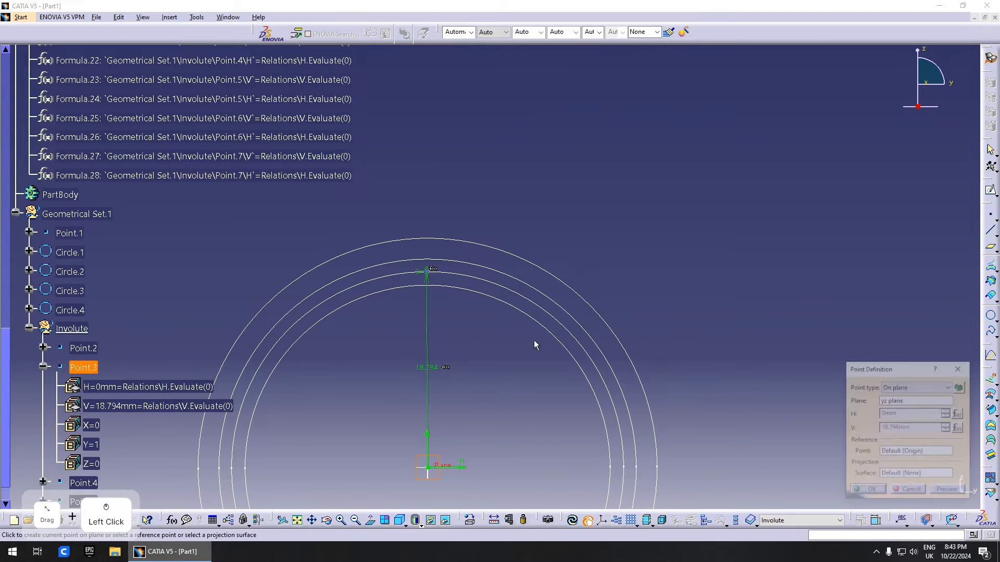
click(959, 414)
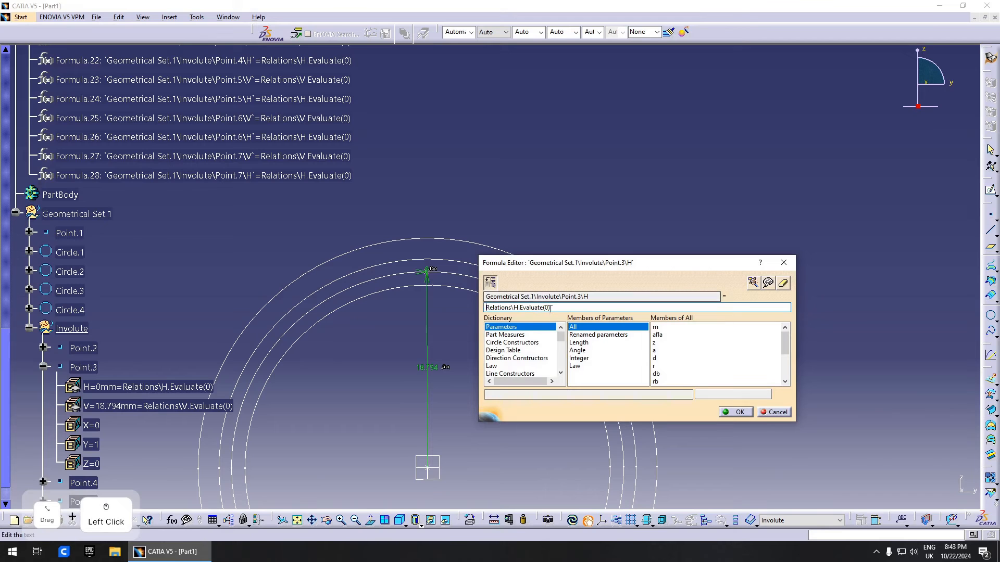
text(.1)
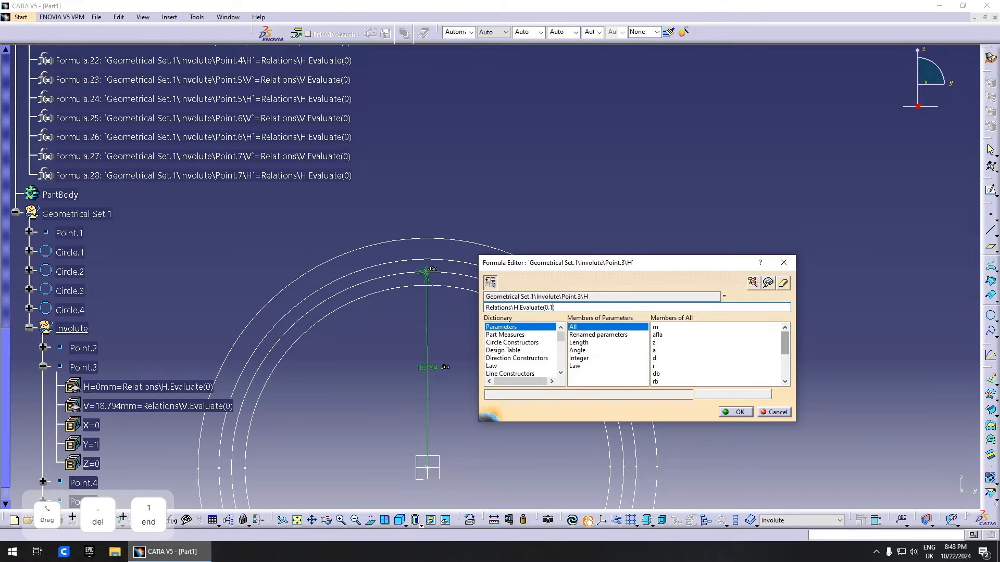
key(Return)
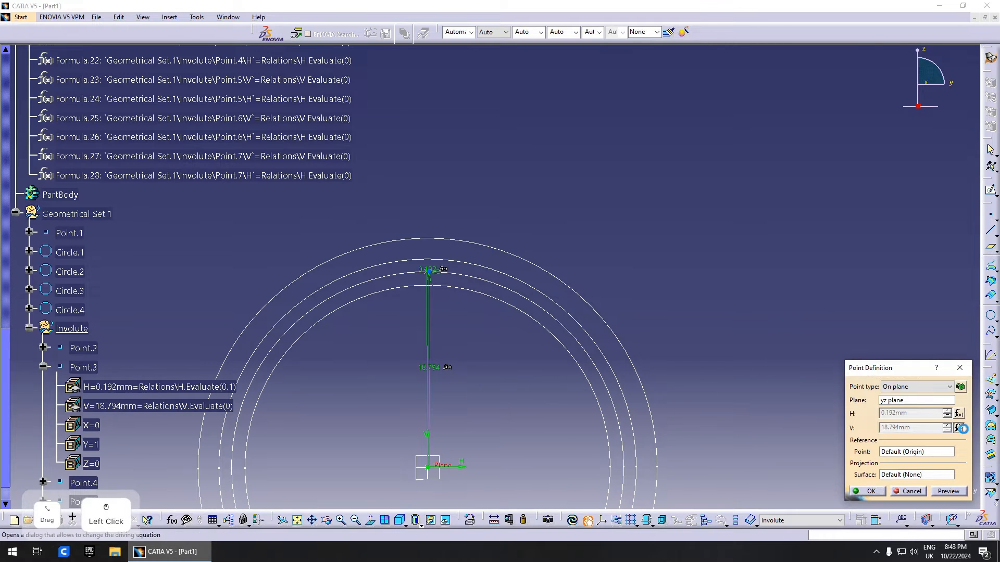
click(961, 428)
text(.1)
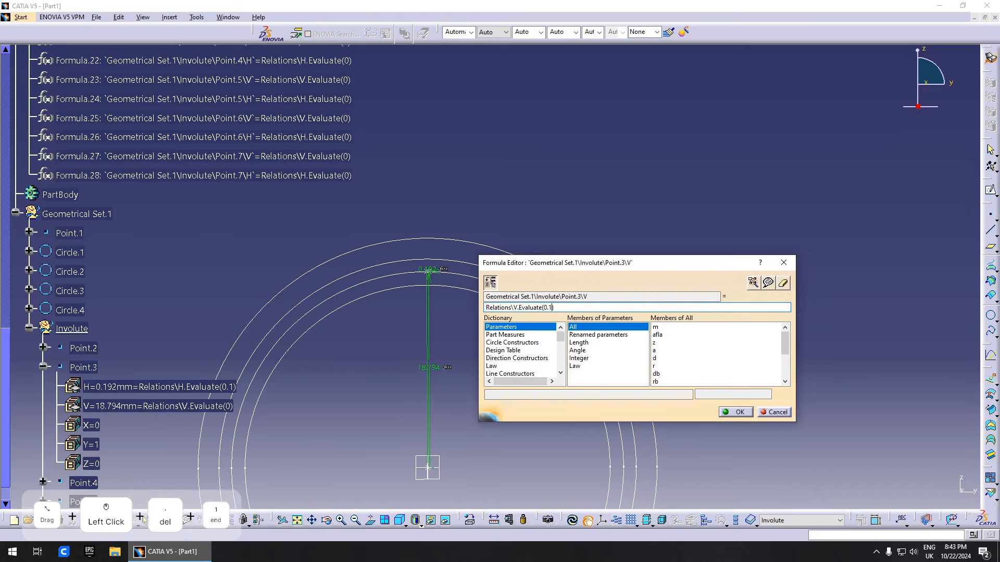
key(Return)
click(865, 493)
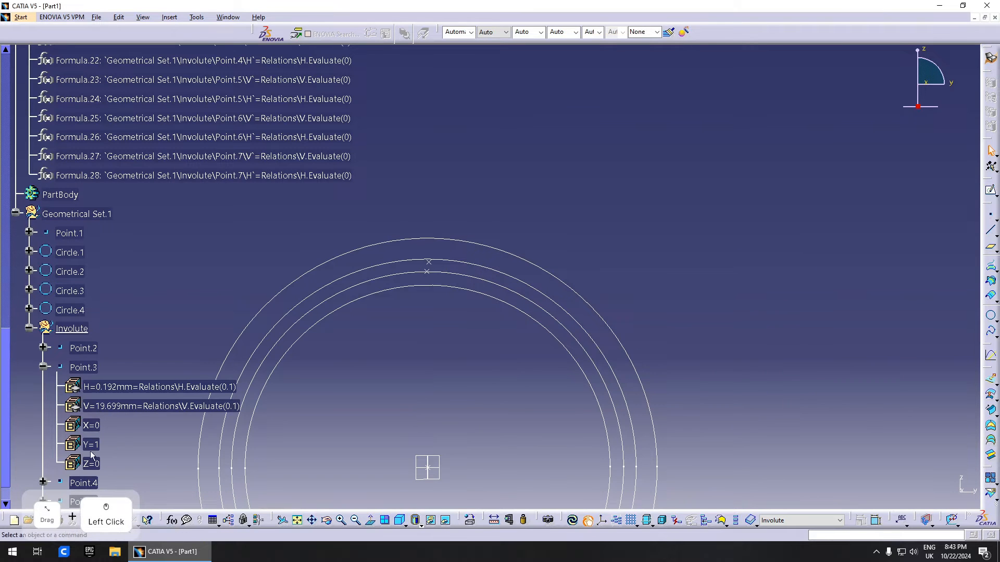
- Change Point.4's H and V law evaluations to t=0.2
double_click(90, 425)
scroll(155, 393, down, 3)
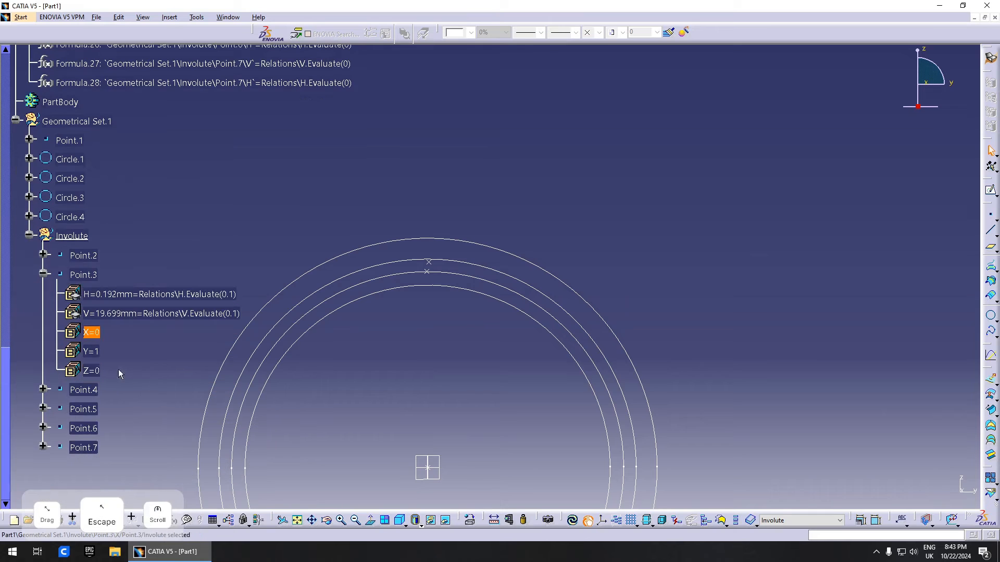
double_click(84, 389)
click(958, 414)
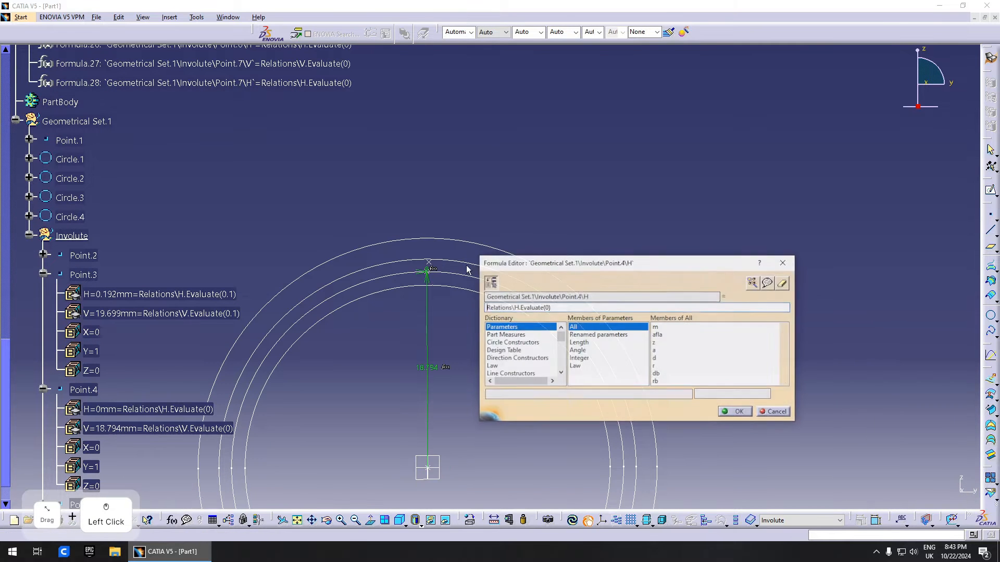
text(.2)
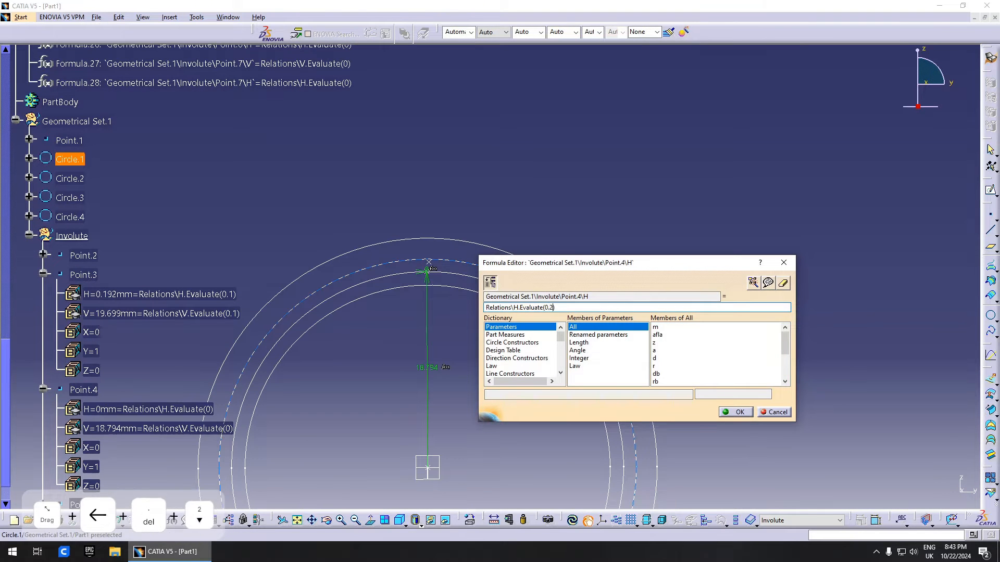
key(Return)
click(961, 428)
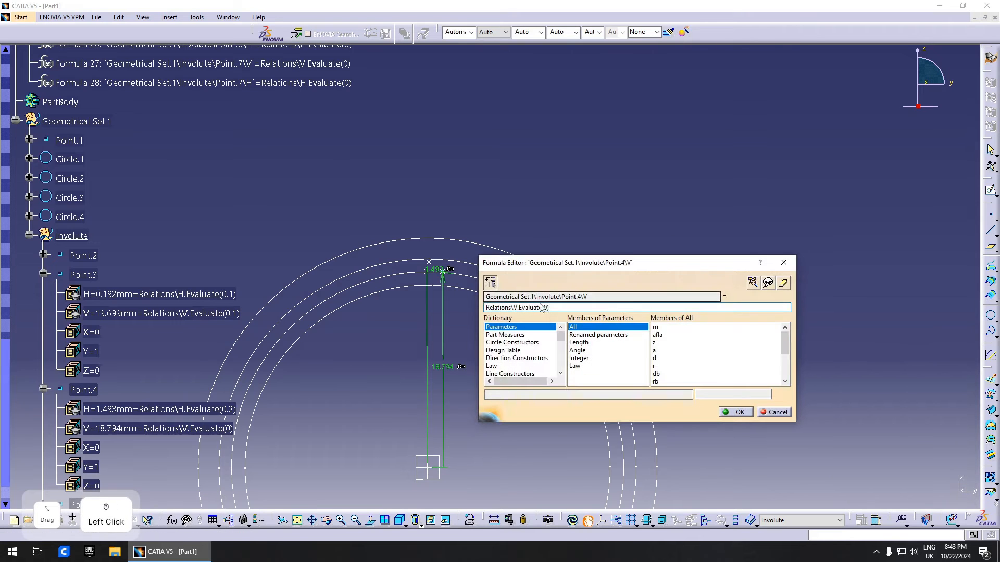
text(.2)
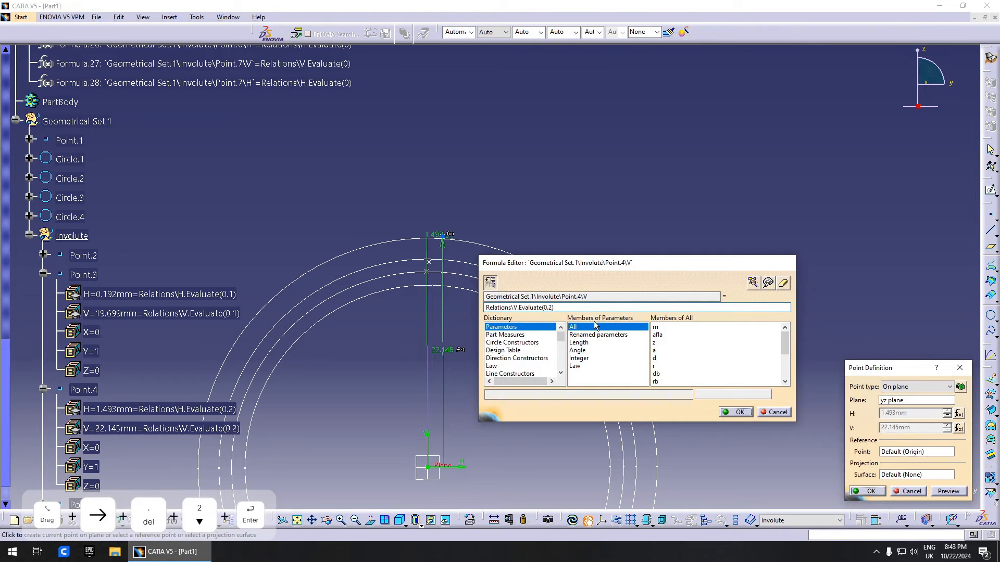
key(Return)
click(868, 492)
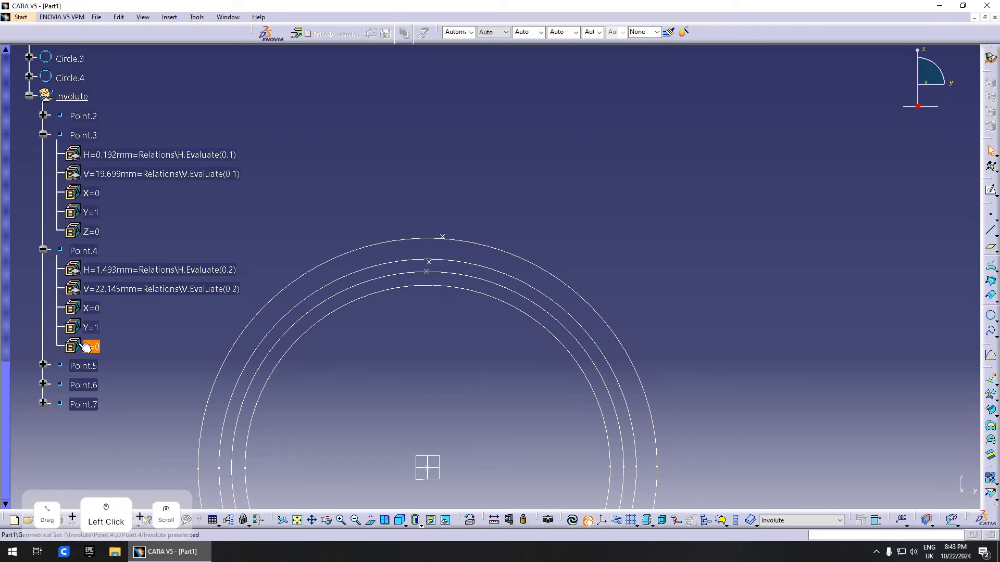
- Change Point.5's H and V law evaluations to t=0.3
click(96, 367)
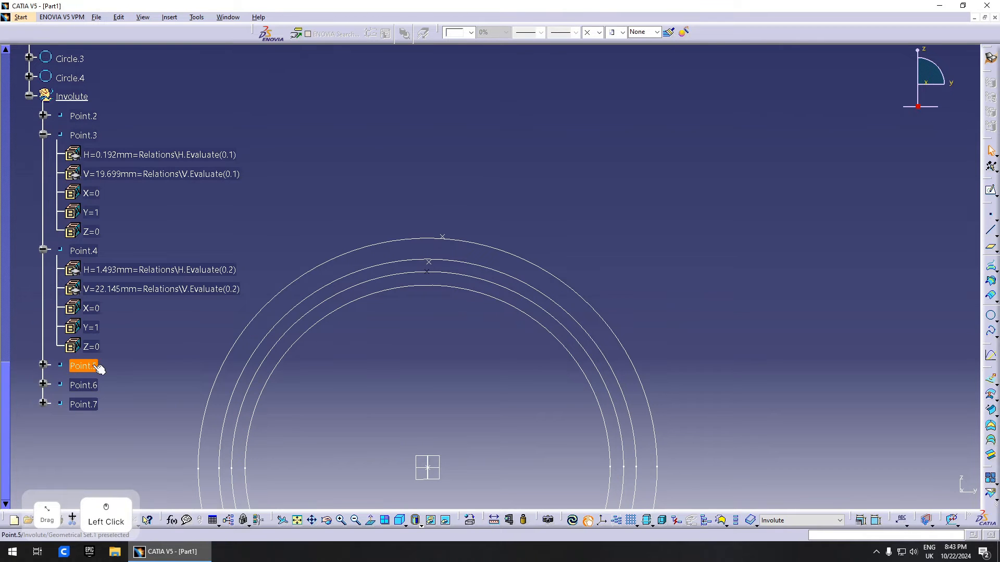
double_click(96, 368)
click(961, 414)
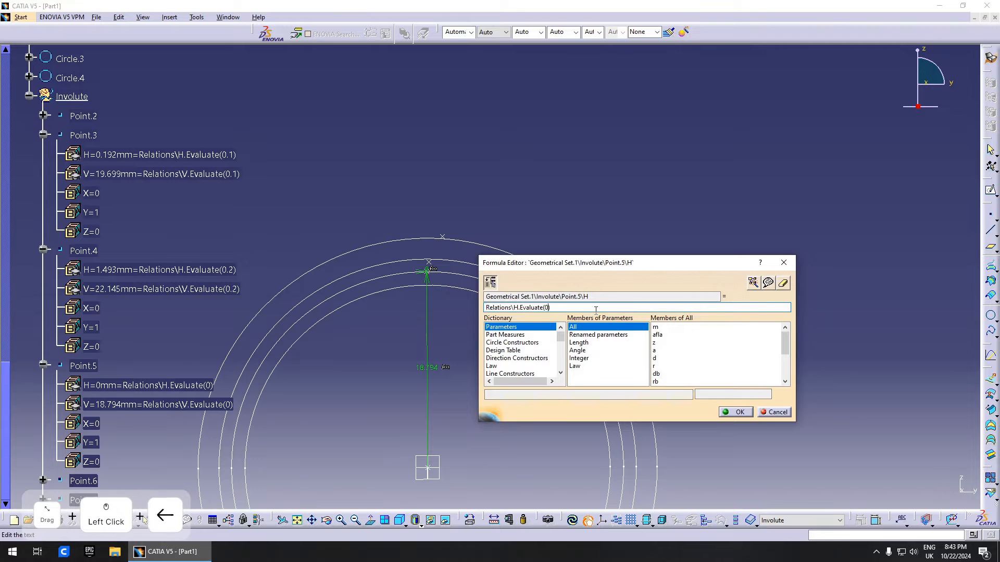
text(.3)
key(Return)
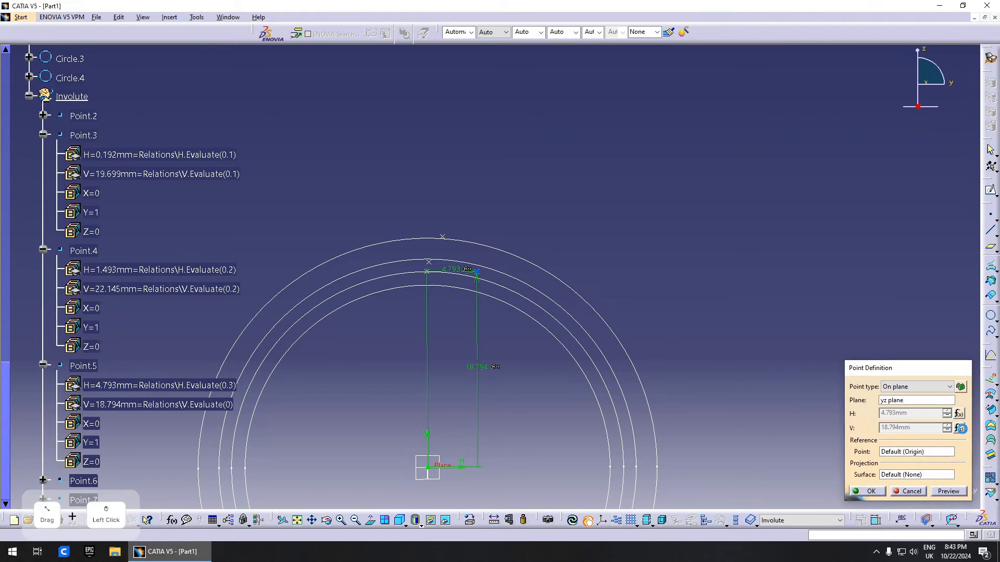
click(962, 428)
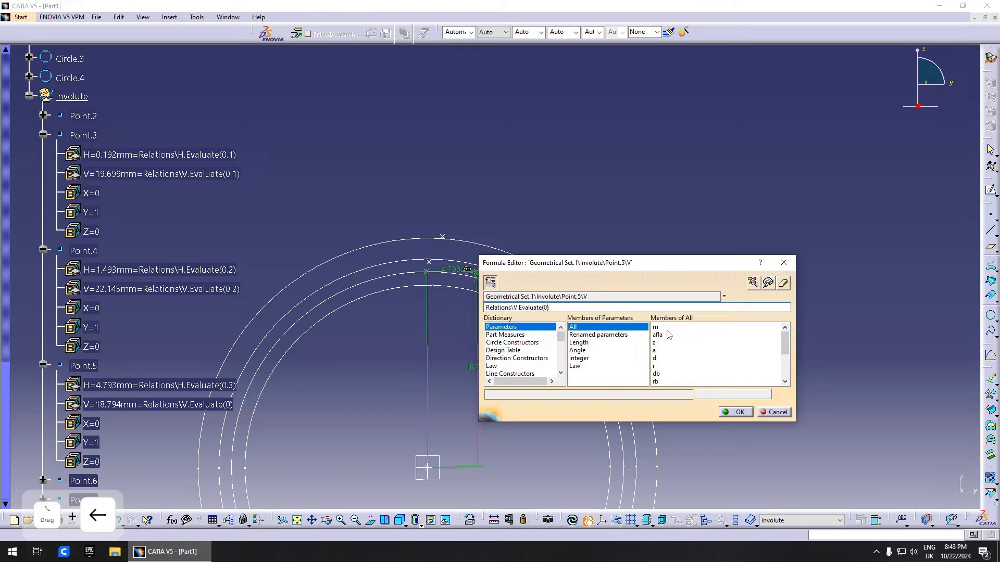
text(.3)
key(Return)
scroll(67, 265, down, 3)
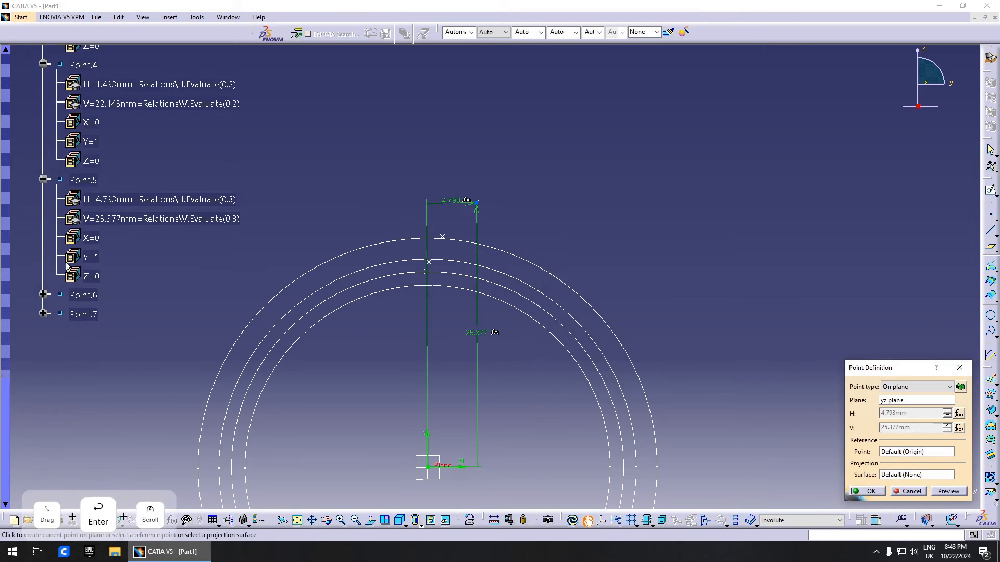
click(867, 491)
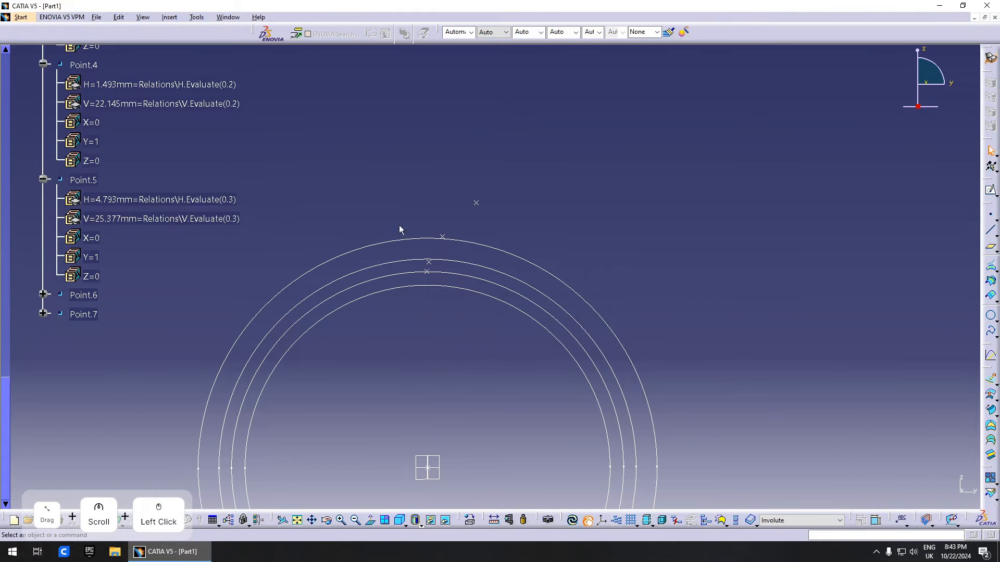
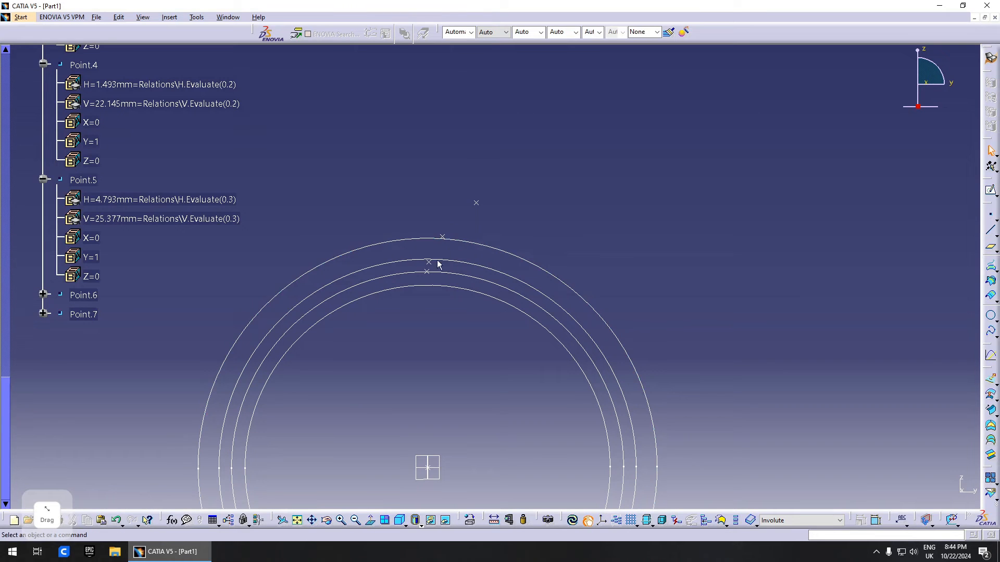
- Set Point.6's H and V formulas to Relations\H/V.Evaluate(0.4)
click(463, 243)
double_click(83, 296)
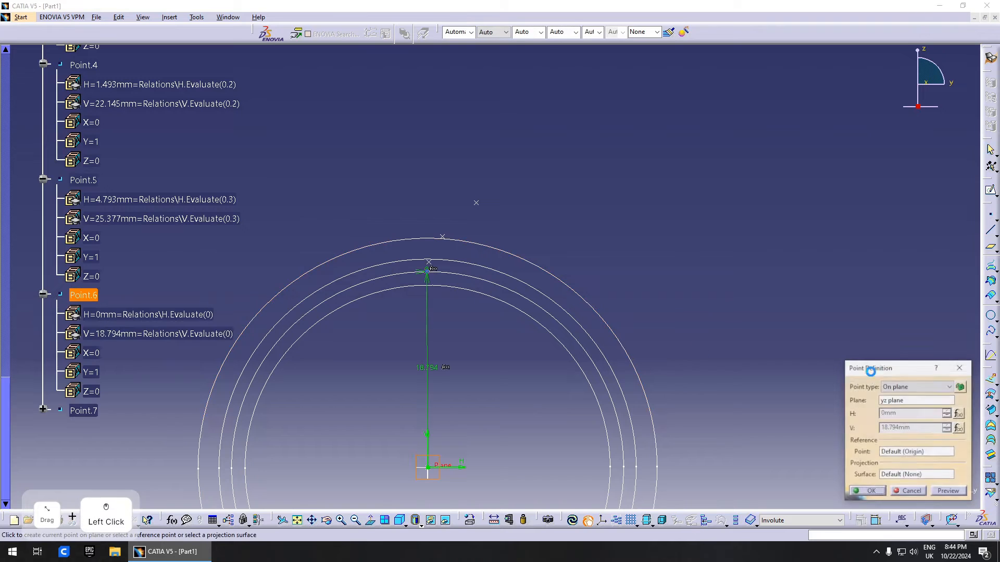
click(955, 413)
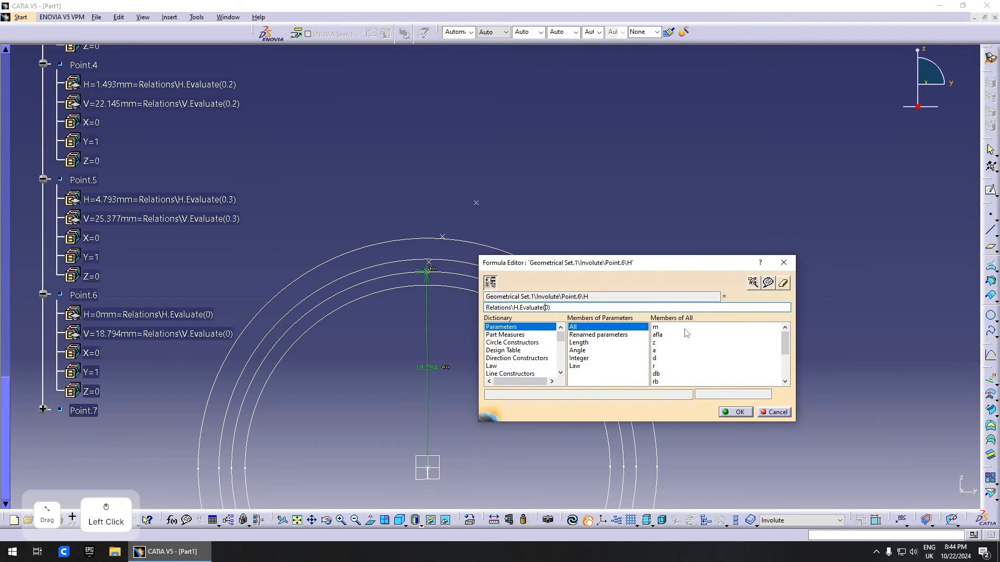
key(Right)
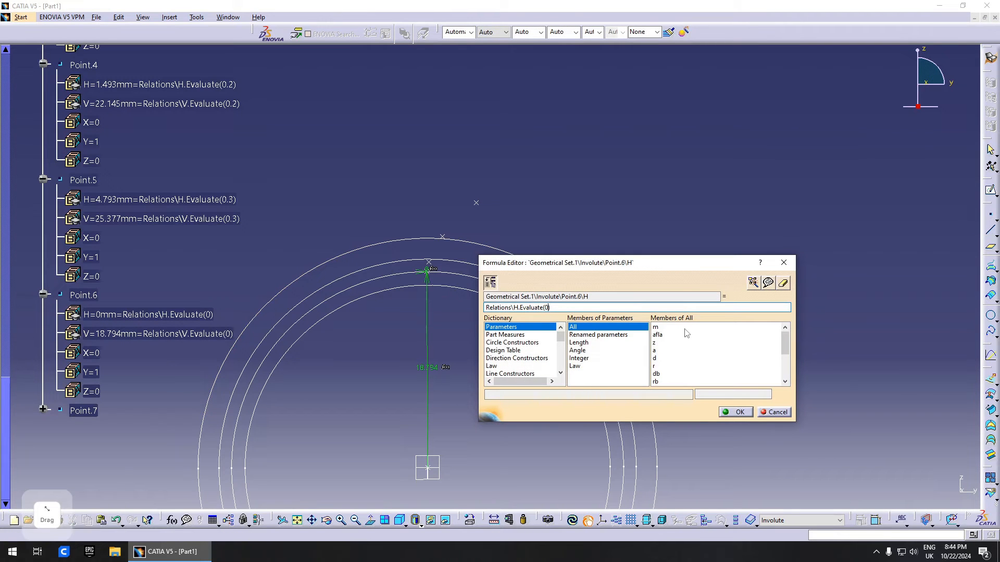
text(.4)
key(Return)
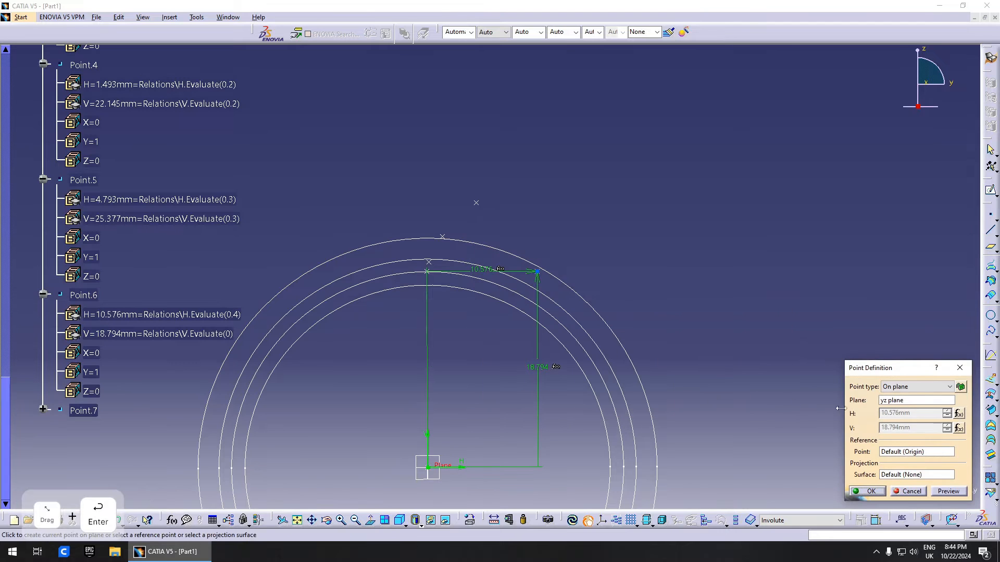
click(958, 429)
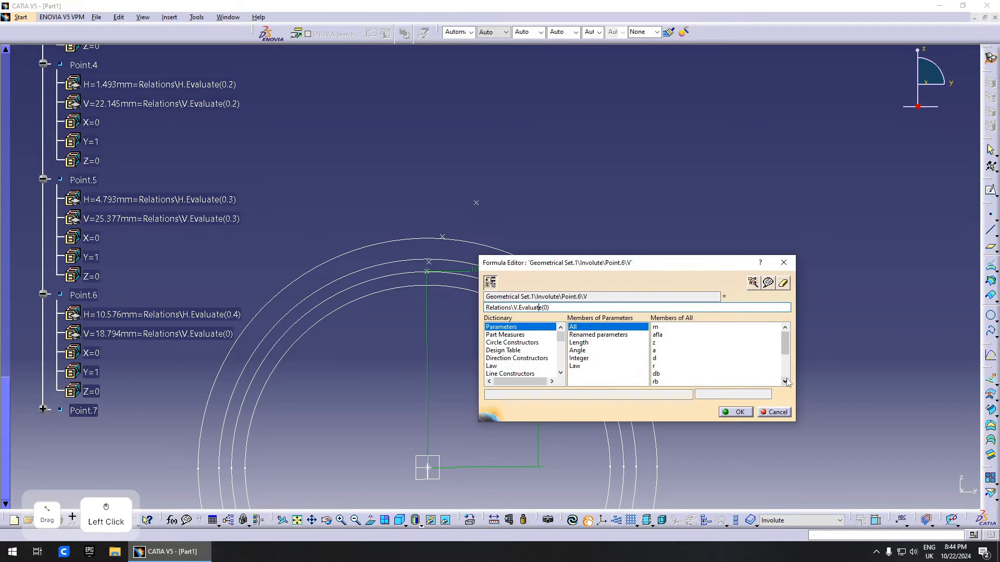
key(Right)
text(.4)
key(Return)
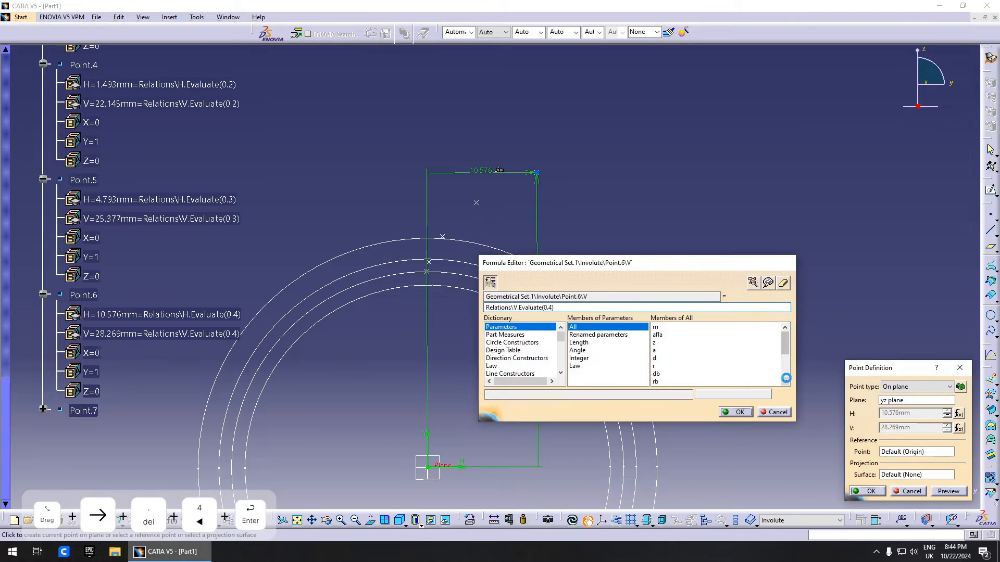
click(867, 491)
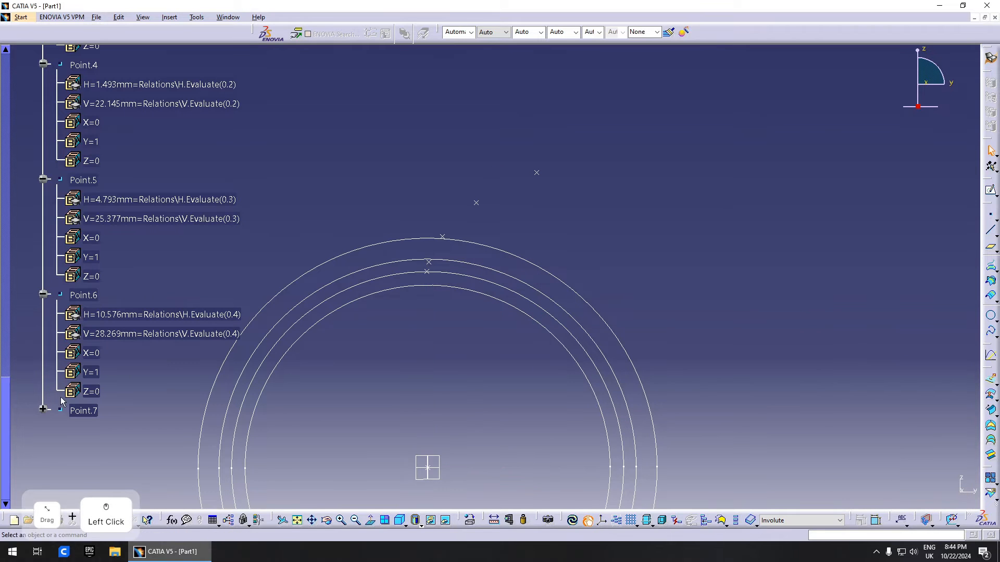
- Set Point.7's H and V formulas to Relations\H/V.Evaluate(0.5)
double_click(82, 411)
click(959, 413)
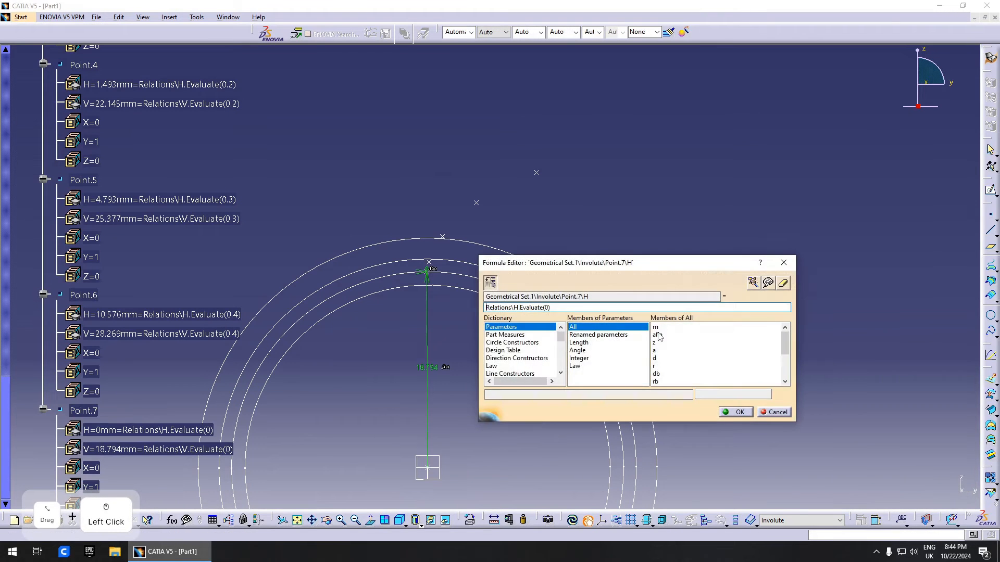
text(.5)
key(Return)
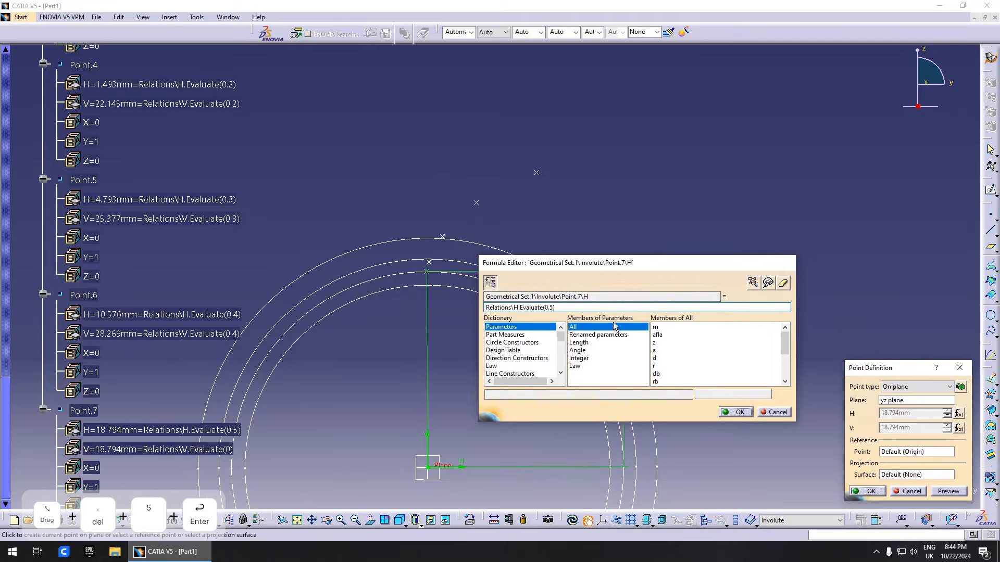
click(961, 432)
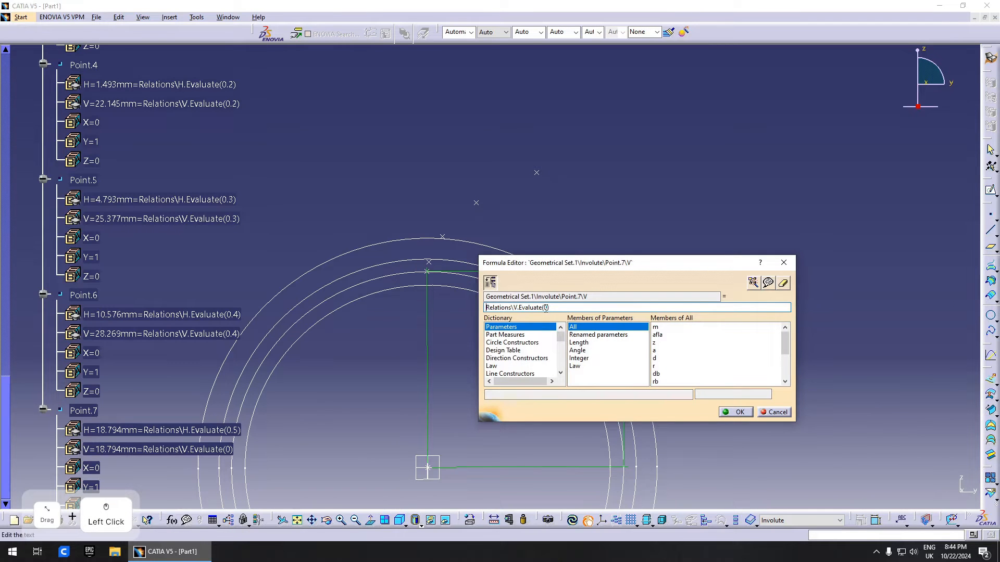
text(.5)
key(Return)
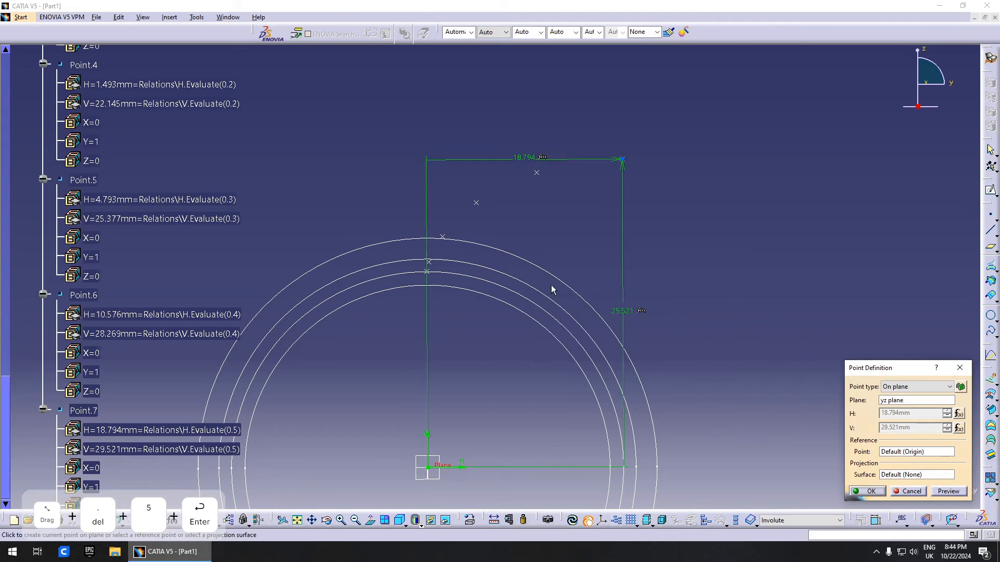
click(874, 492)
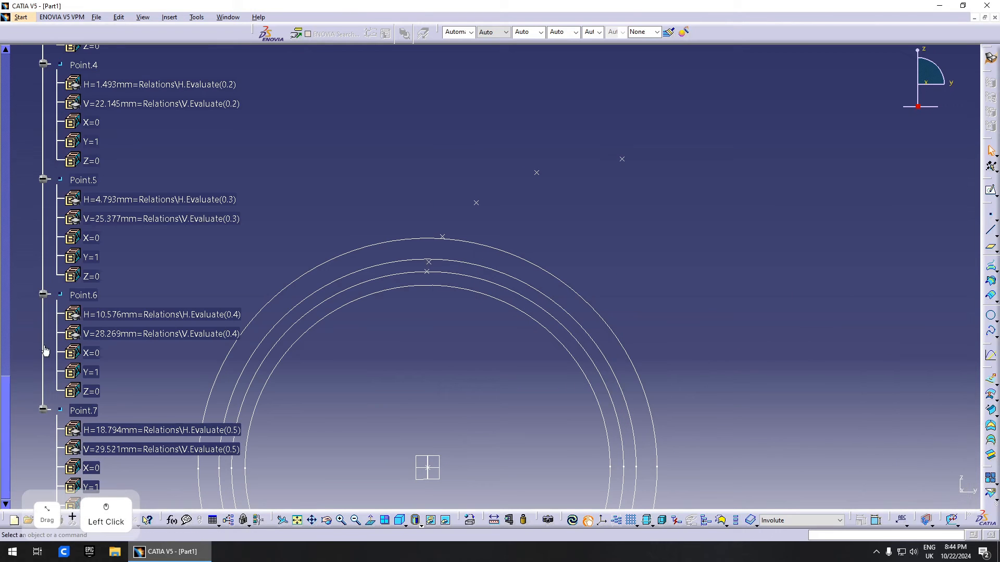
click(43, 295)
scroll(52, 188, up, 3)
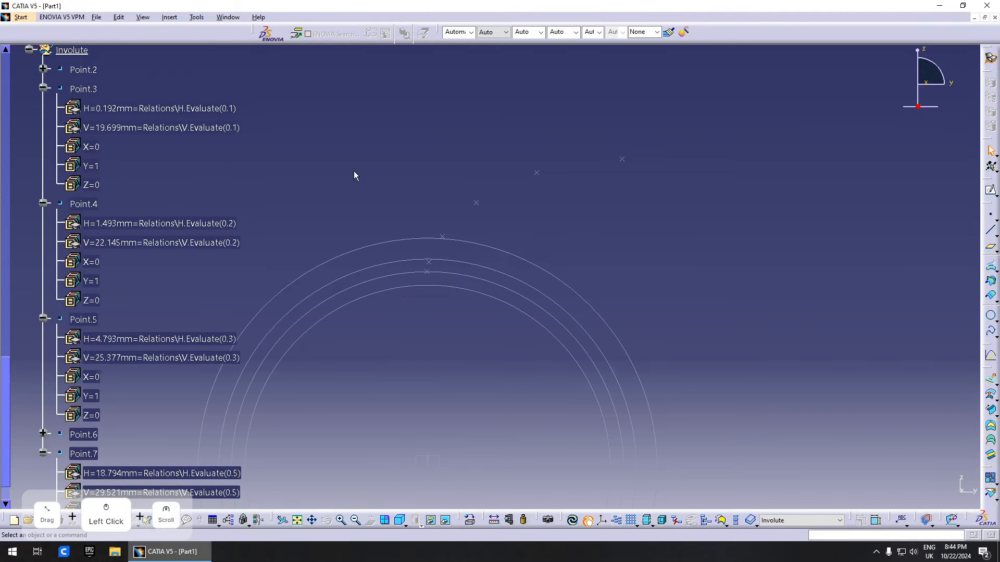
- Create Spline.1 through Point.2, Point.3, Point.4, Point.5, Point.6 and Point.7 in order
click(46, 168)
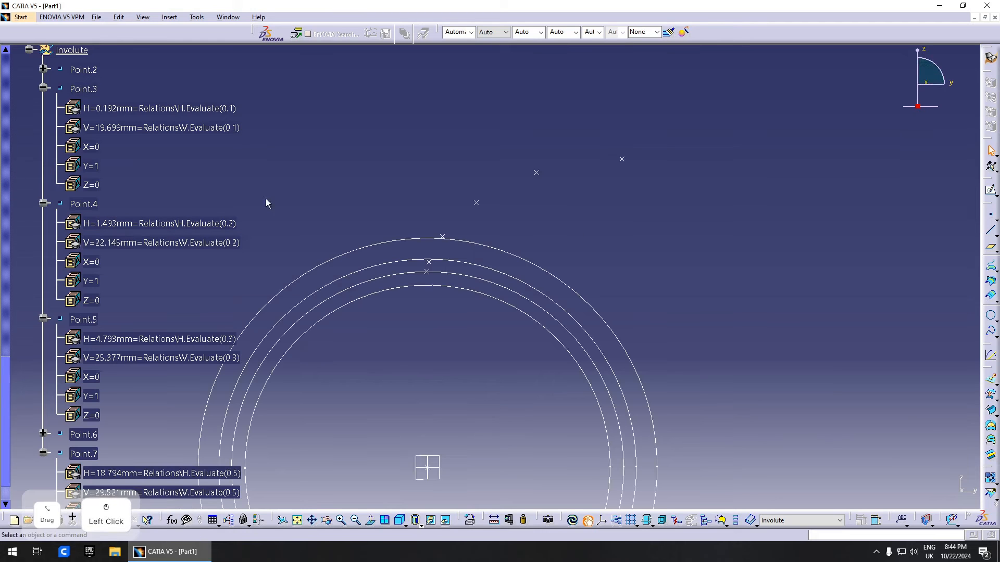
click(991, 333)
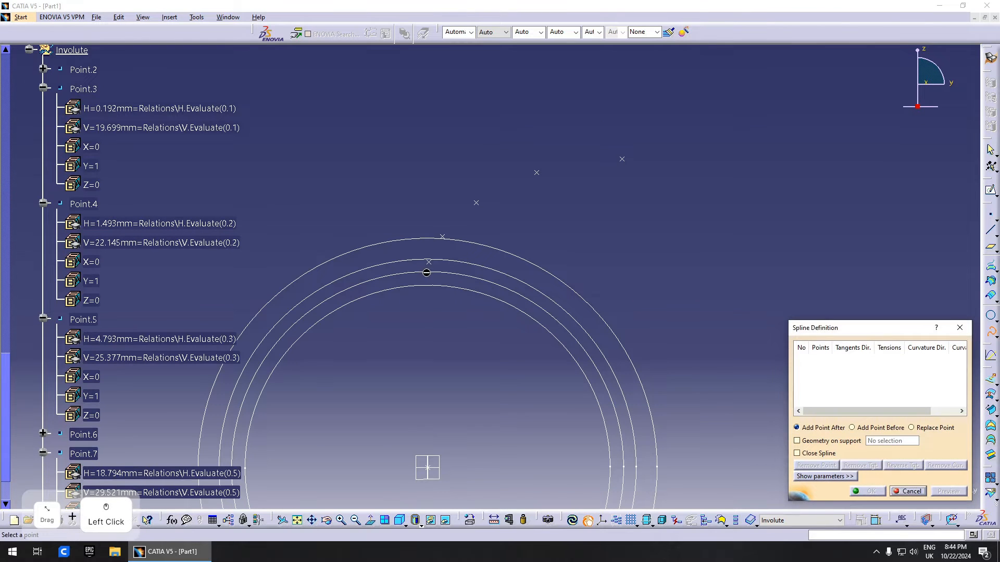
click(429, 266)
click(443, 237)
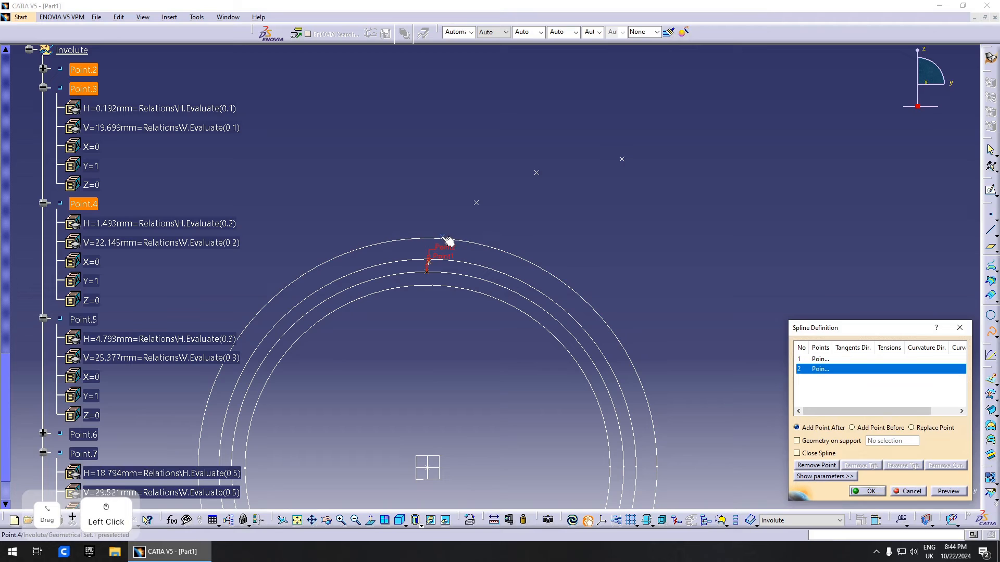
click(445, 238)
click(477, 205)
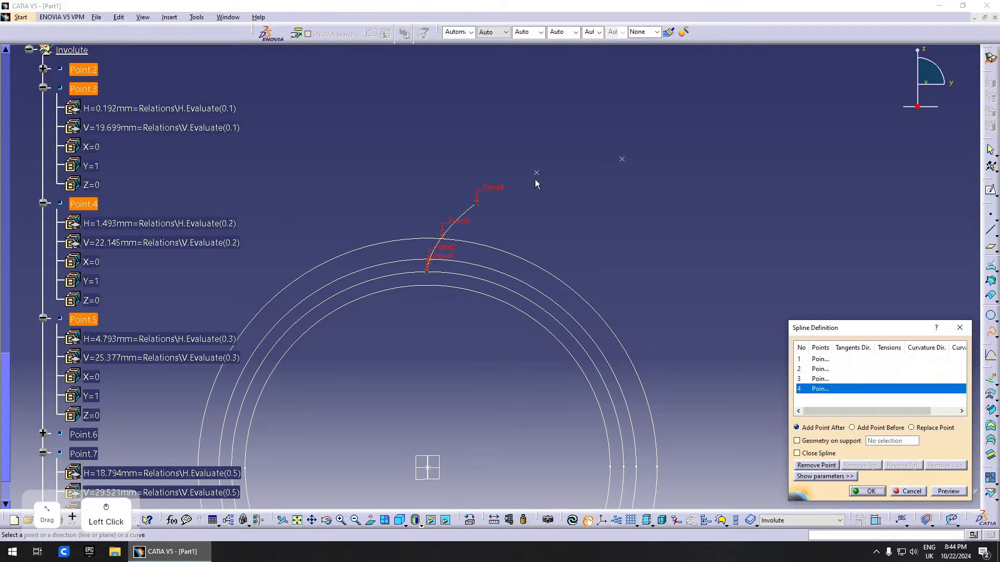
click(538, 171)
click(622, 158)
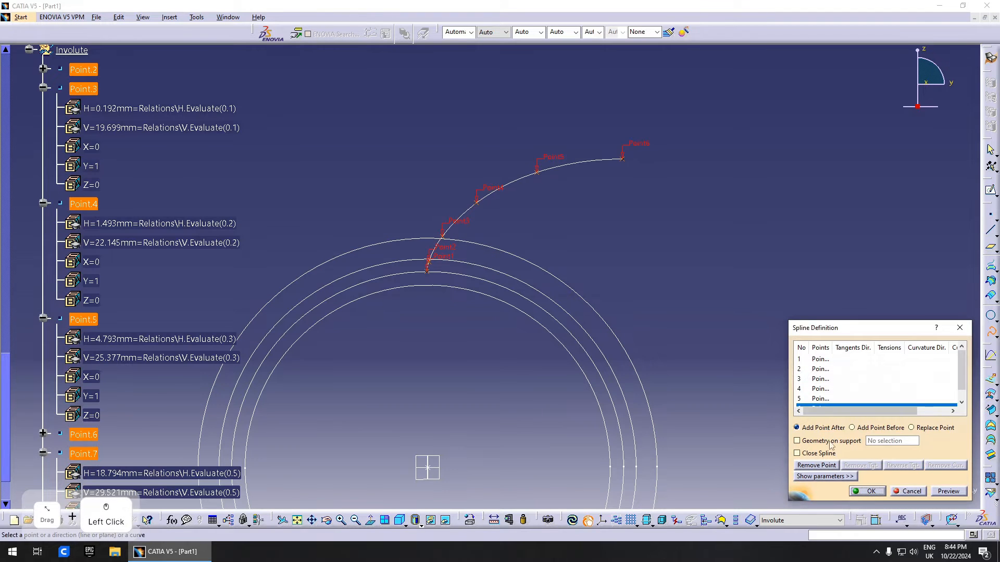
click(870, 492)
middle_drag(424, 241, 486, 360)
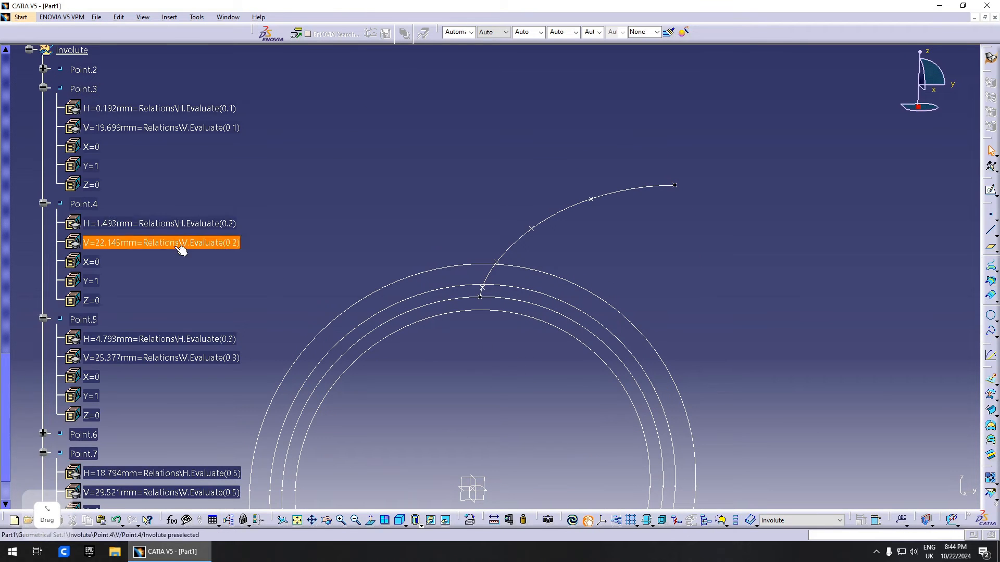
scroll(179, 245, up, 3)
- Collapse the expanded points in the tree and select Point.2 through Spline.1
click(43, 228)
click(43, 247)
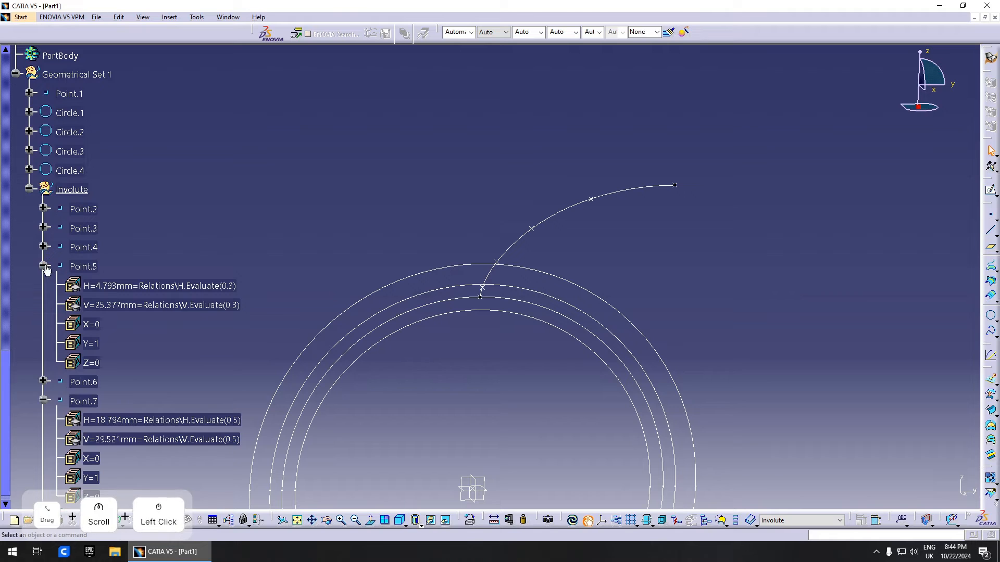
click(43, 266)
click(44, 305)
click(85, 208)
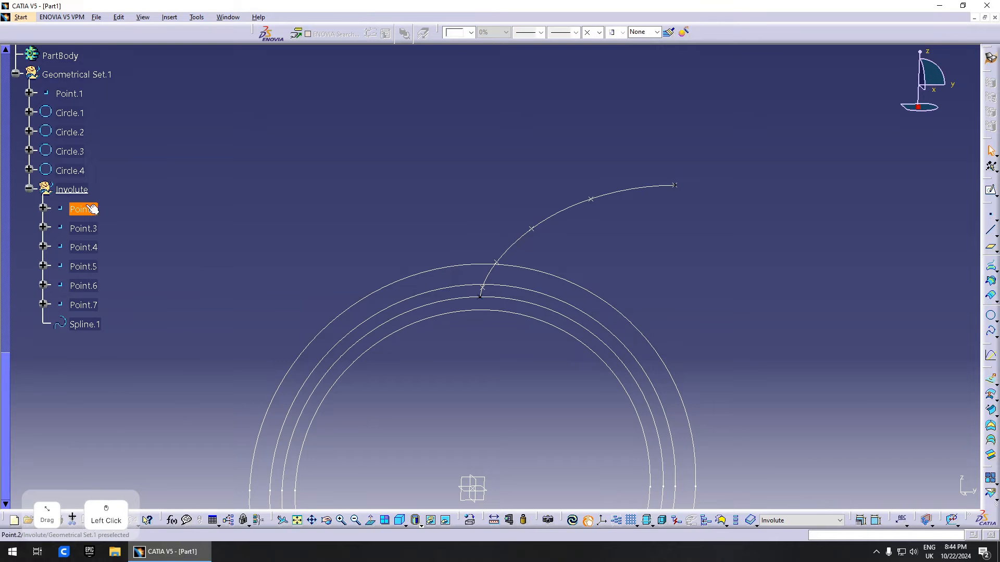
shift+click(85, 324)
- Paste a copy of the points and spline into Involute and negate Point.8's V formula
key(ctrl+c)
click(71, 189)
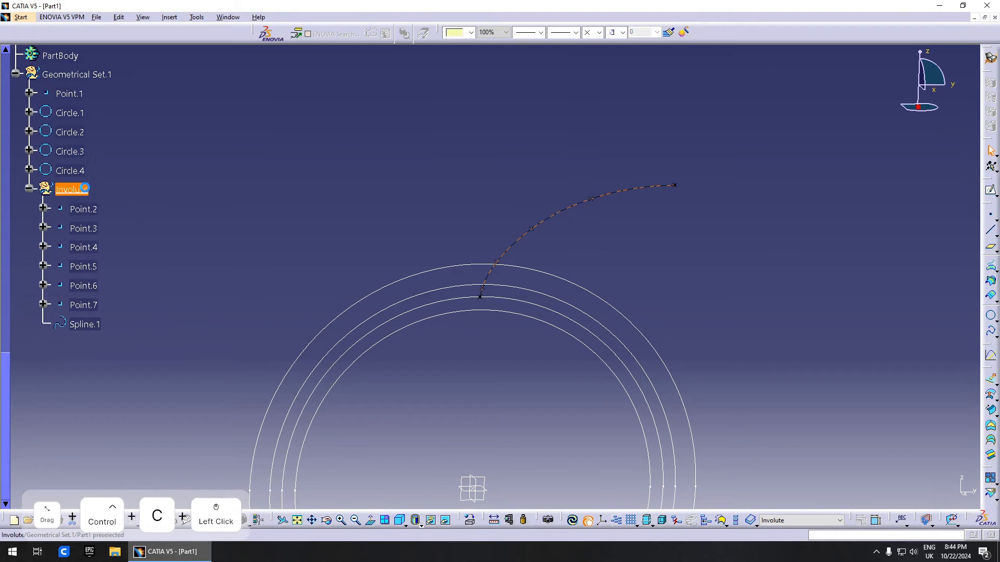
key(ctrl+v)
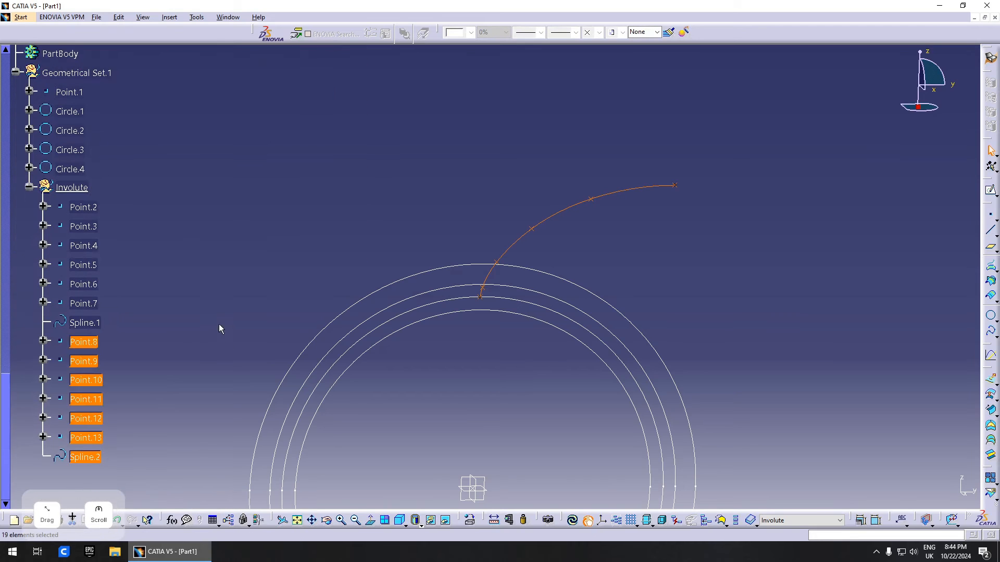
click(84, 342)
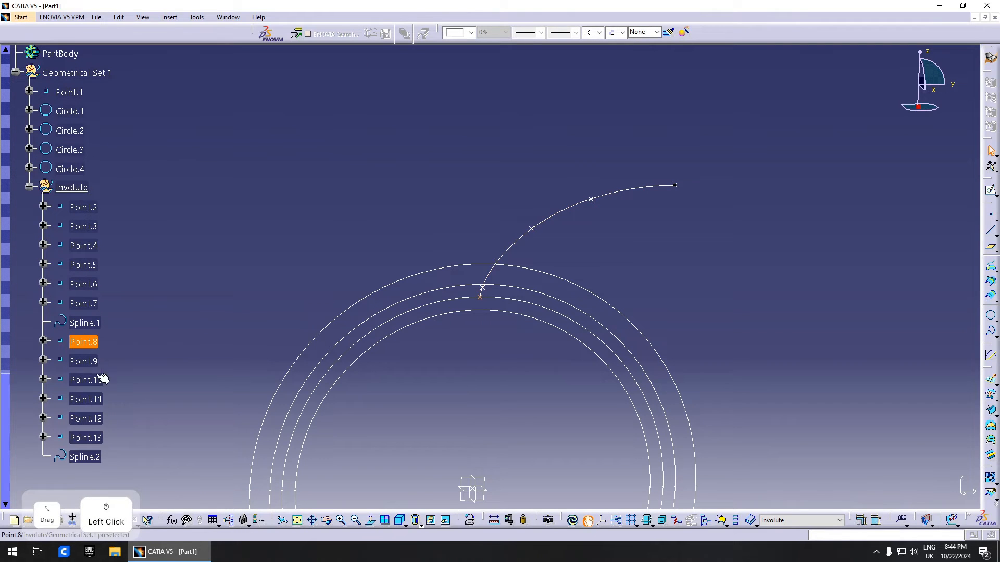
double_click(86, 342)
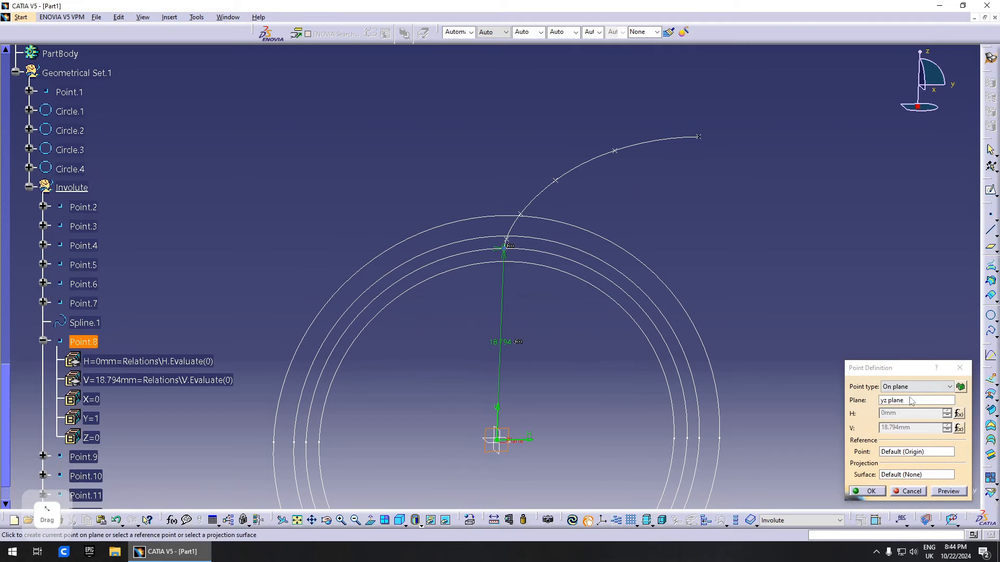
click(957, 415)
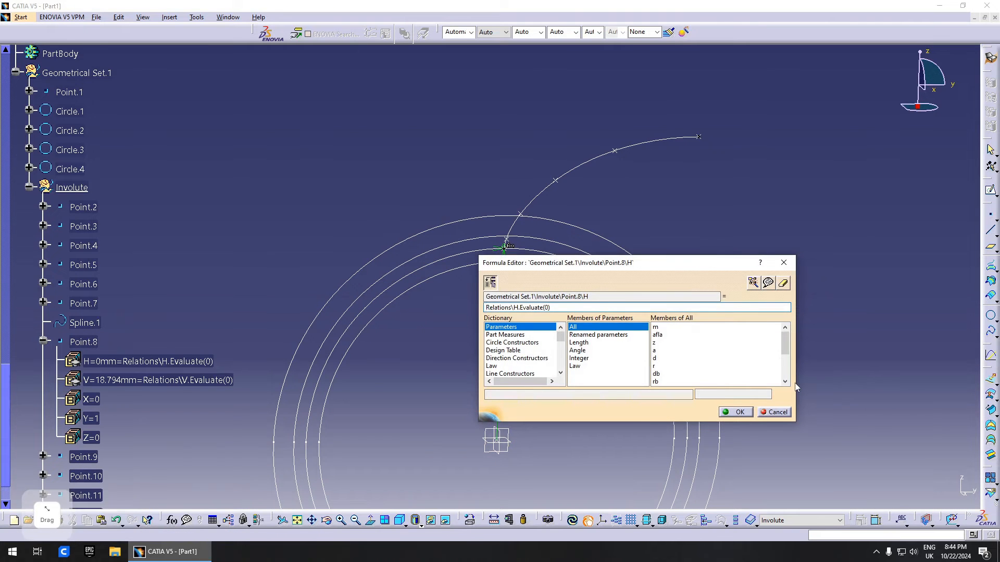
key(Return)
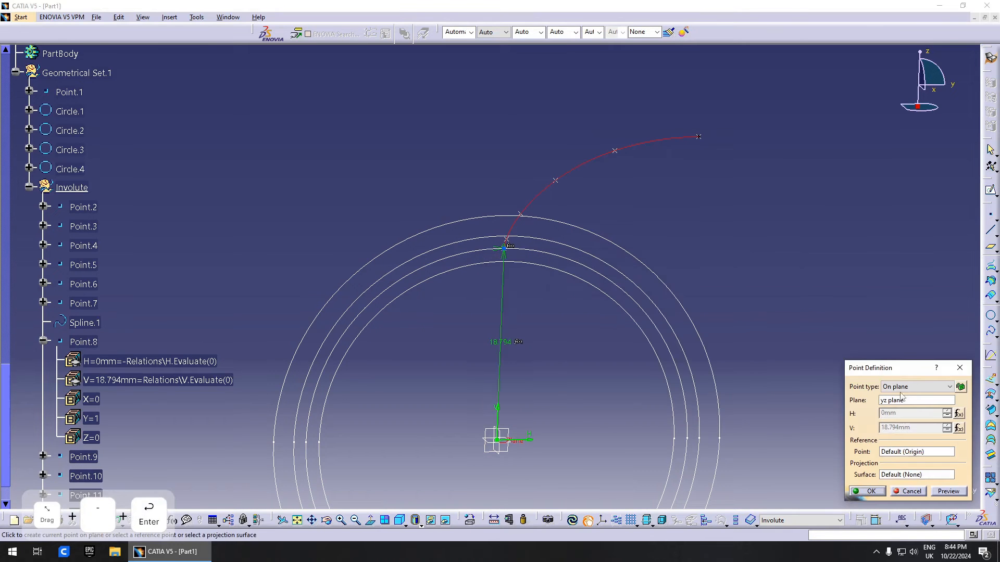
click(960, 428)
text(-Relations\V.Evaluate(0)
key(Return)
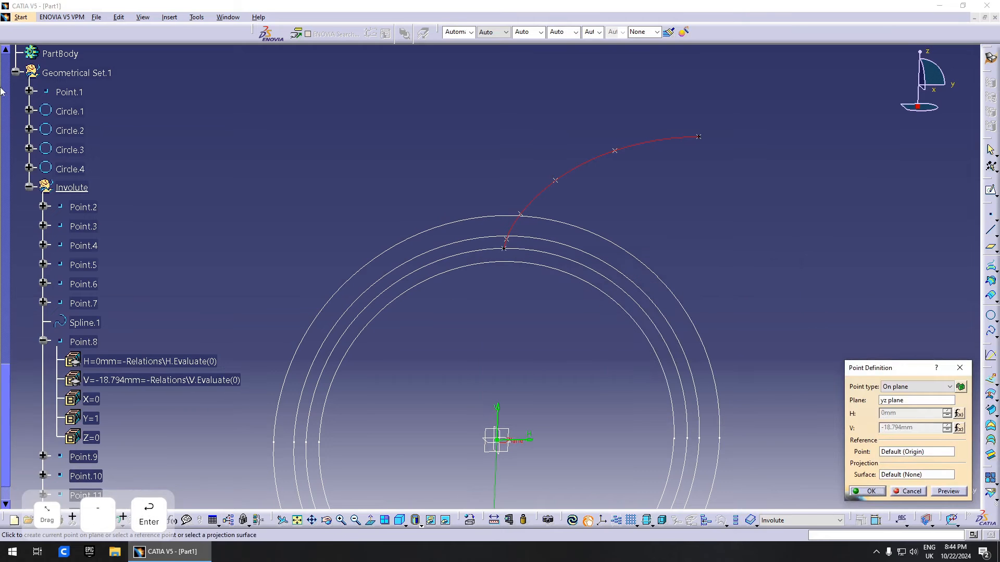
scroll(118, 345, down, 2)
- Prefix Point.9's H and V formulas with a minus sign
double_click(89, 364)
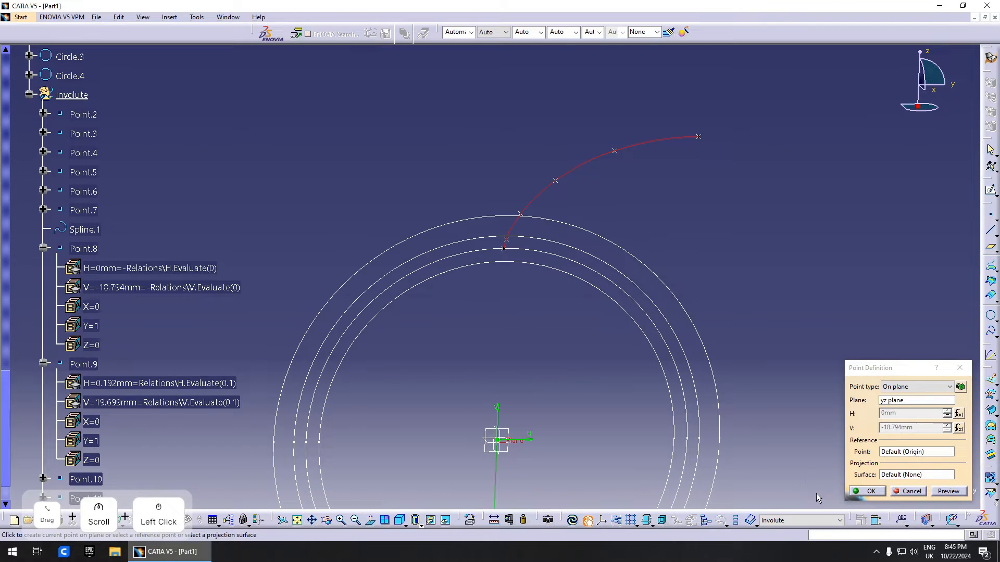
click(873, 491)
double_click(89, 364)
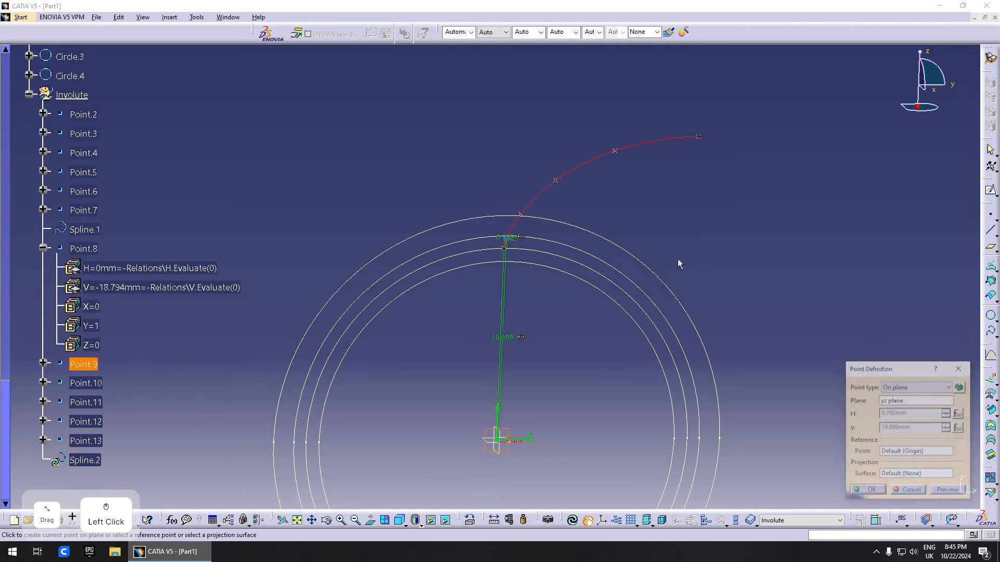
click(959, 410)
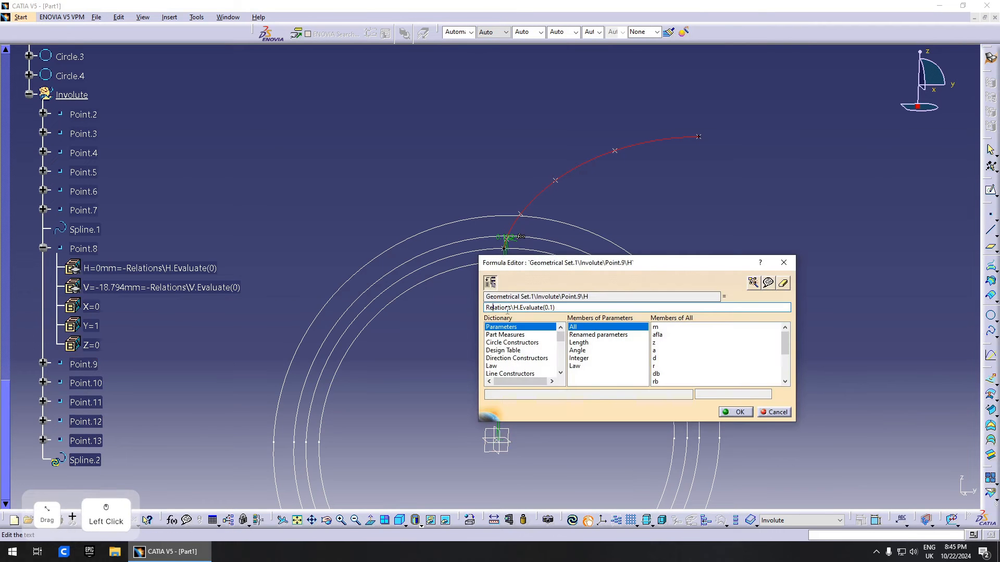
key(Left)
text(-)
key(Return)
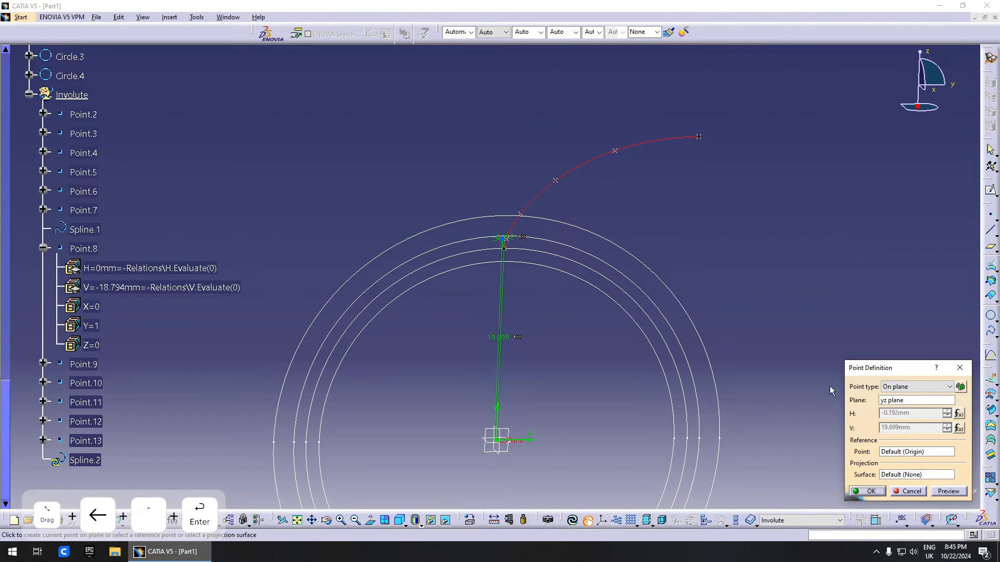
click(960, 428)
key(Return)
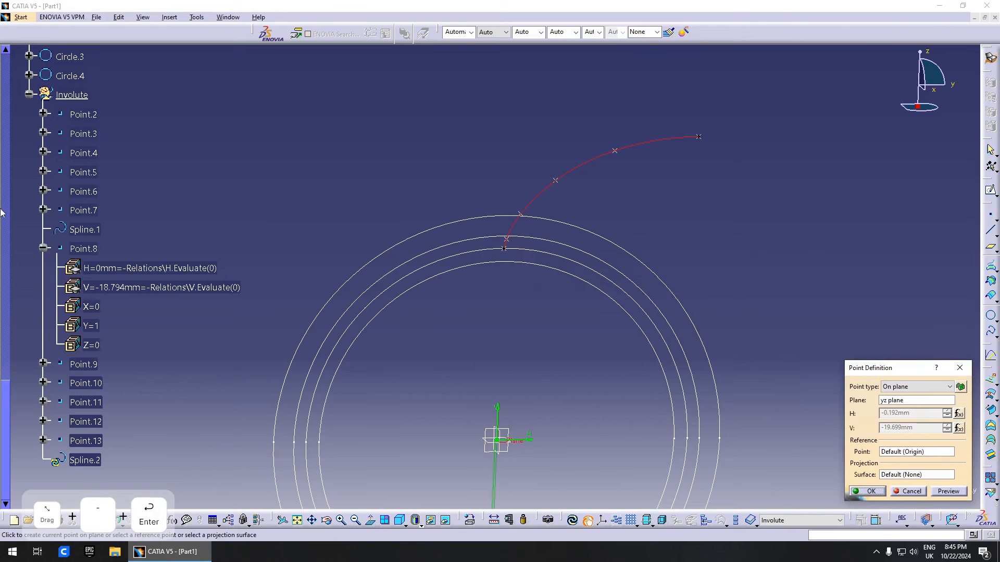
click(864, 492)
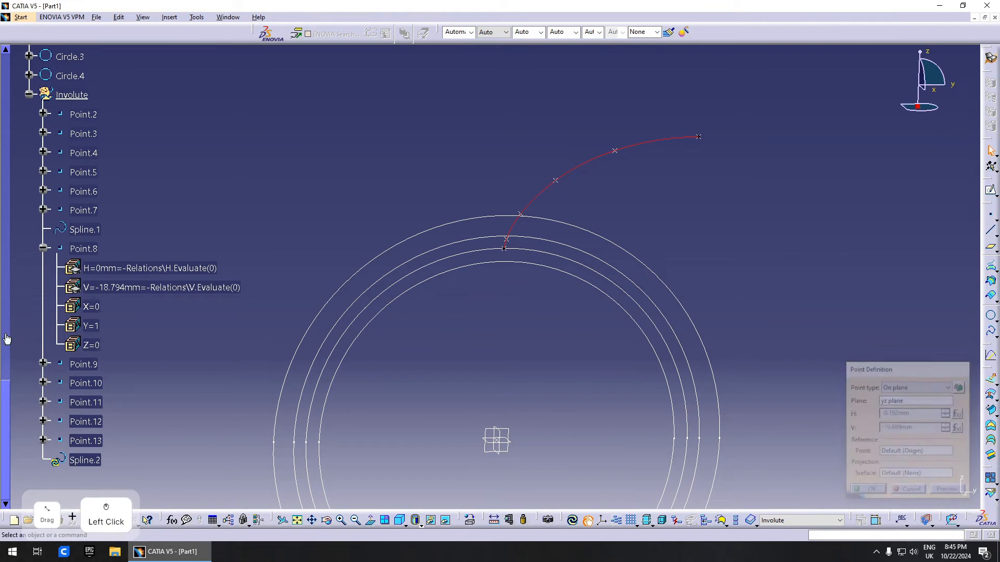
- Prefix Point.10's H and V formulas with a minus sign
double_click(85, 382)
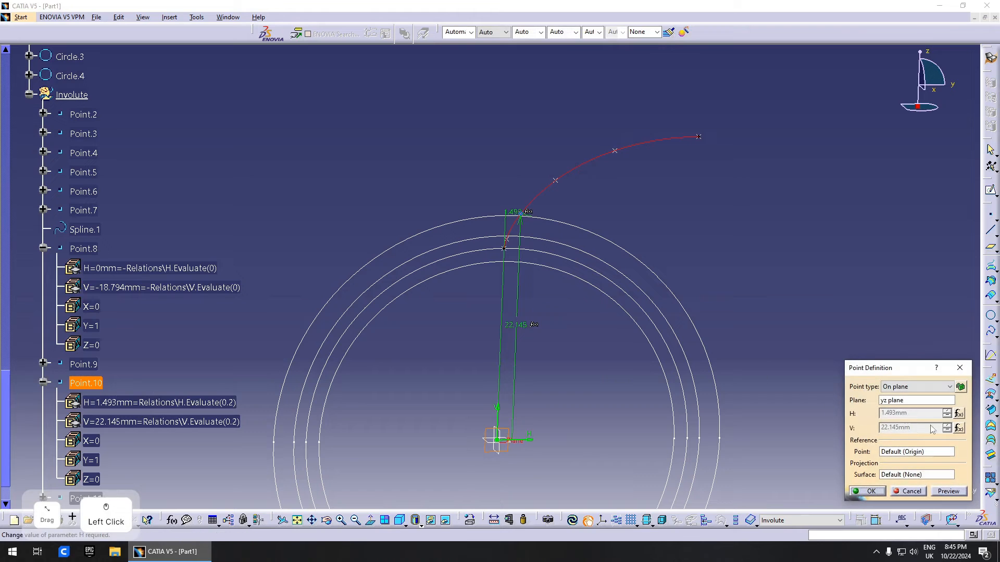
click(959, 413)
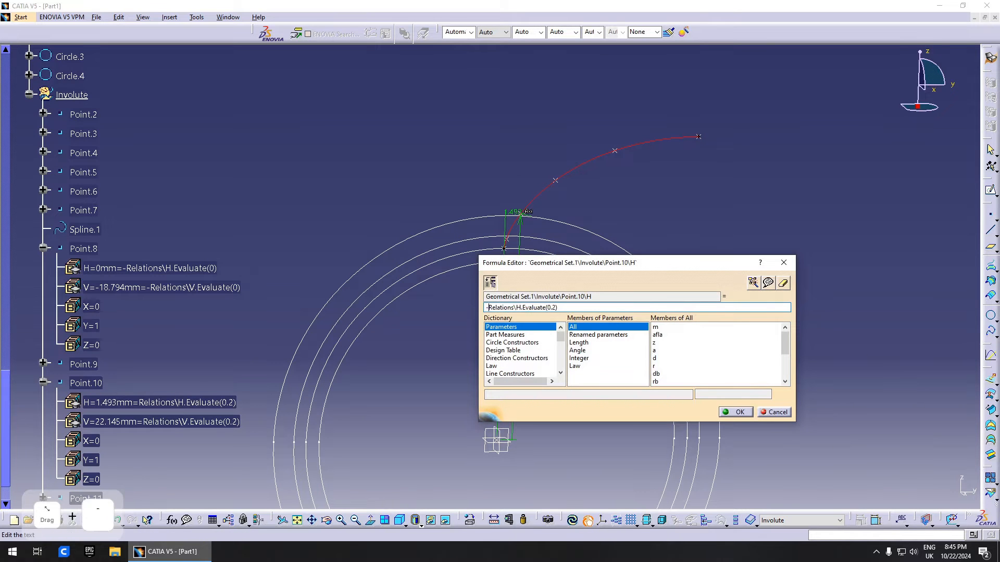
text(-)
key(Return)
click(959, 428)
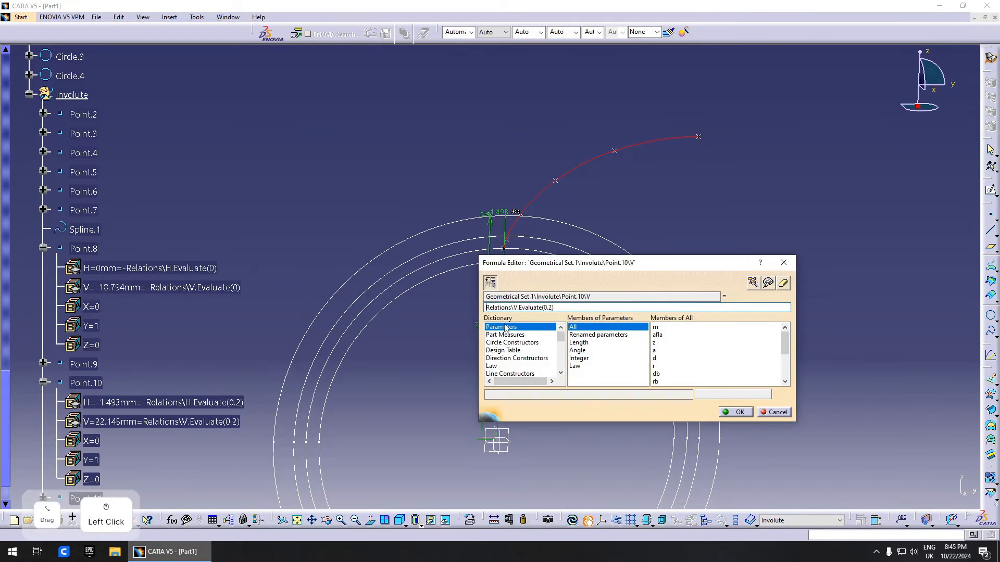
key(Return)
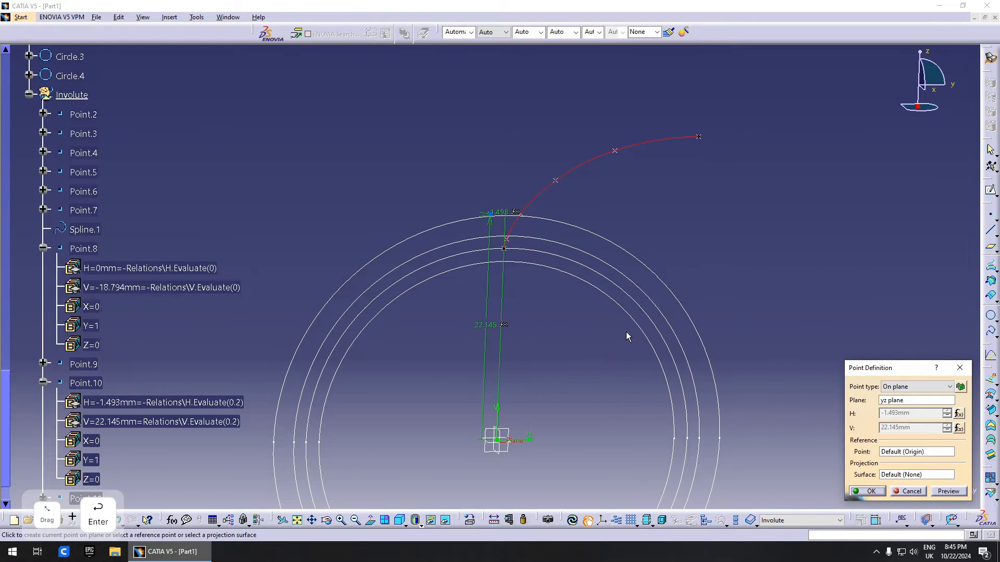
click(961, 429)
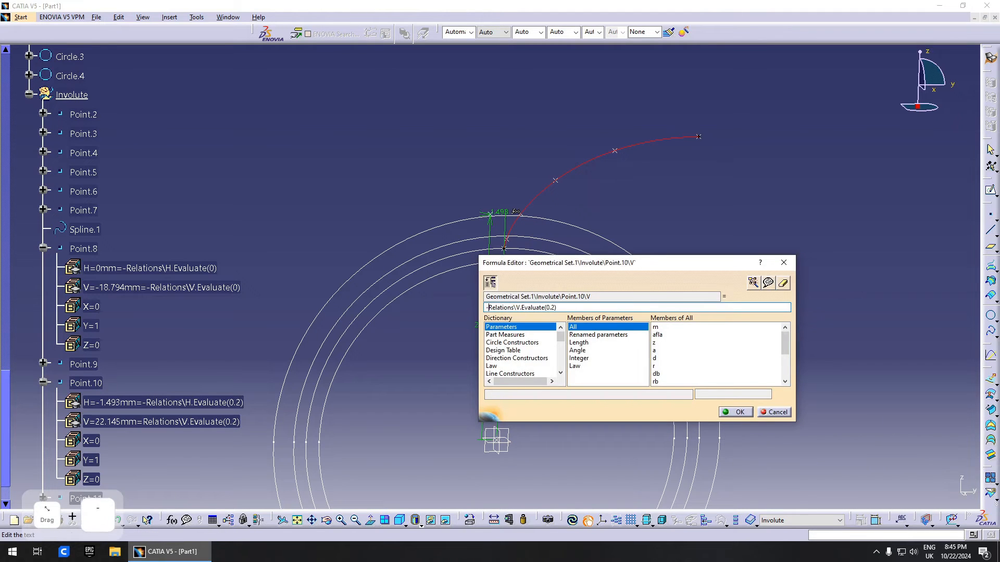
key(Return)
click(876, 493)
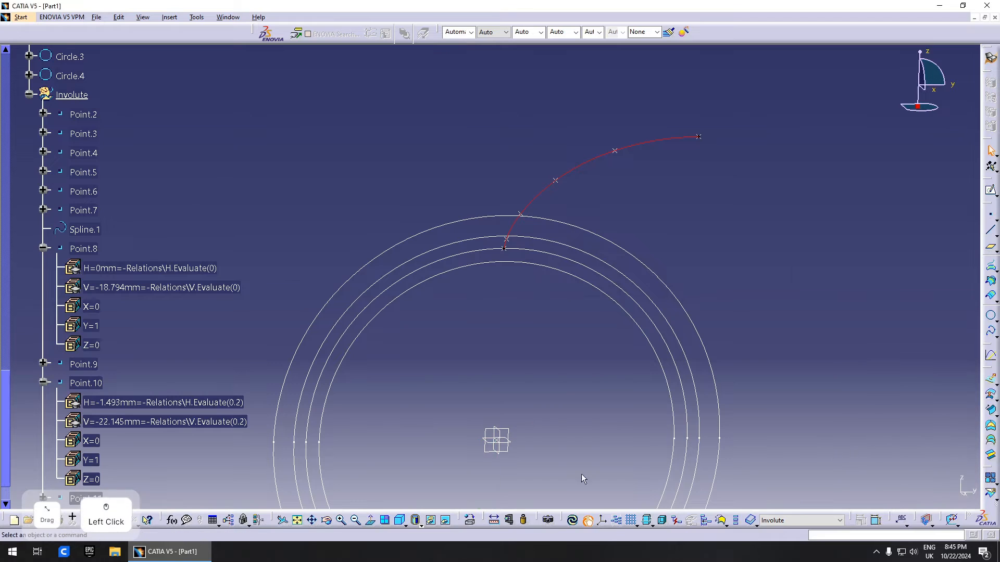
- Prefix Point.11's H and V formulas with a minus sign
scroll(116, 352, down, 3)
double_click(97, 406)
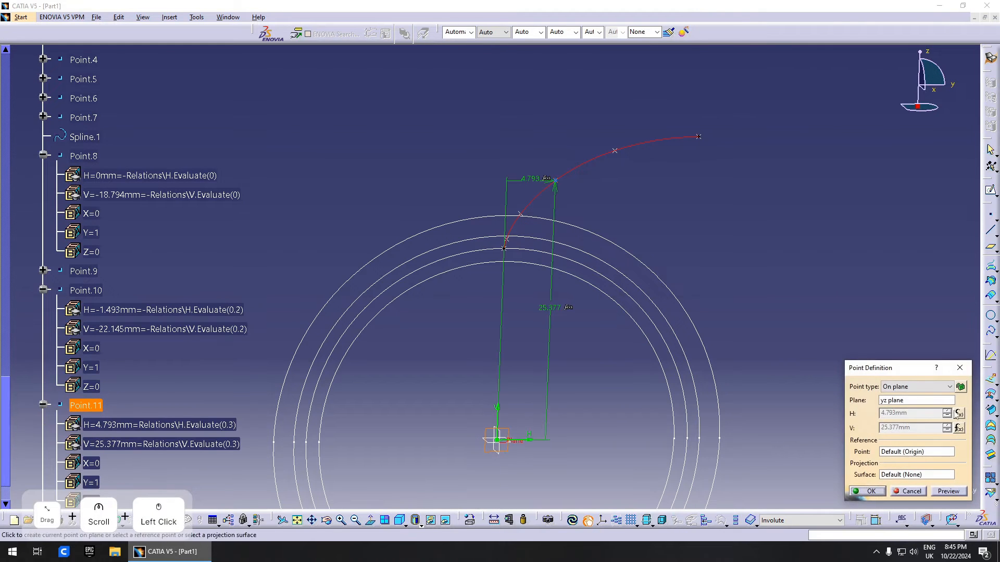
click(956, 414)
text(-Relations\H.Evaluate(0.3)
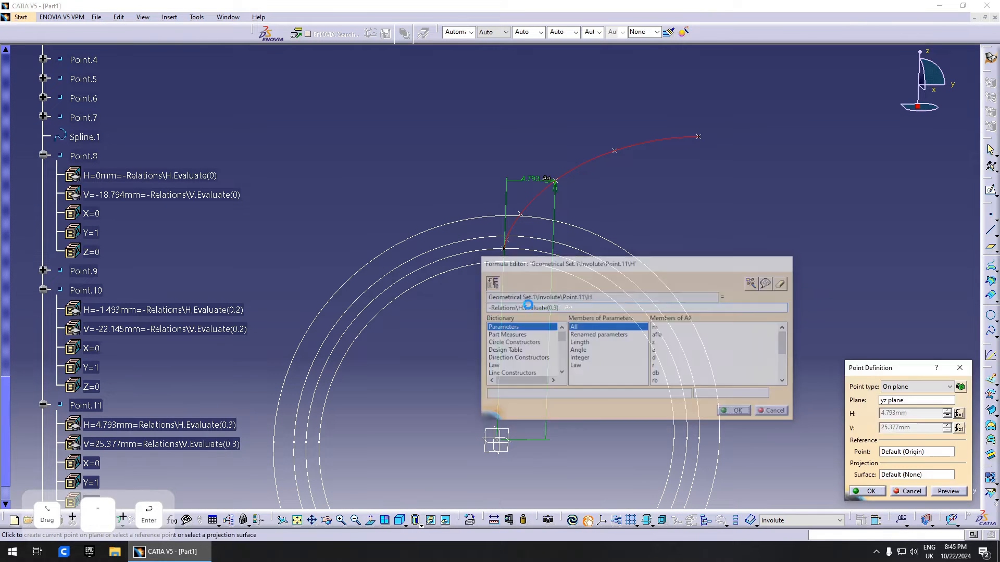
key(Return)
click(959, 428)
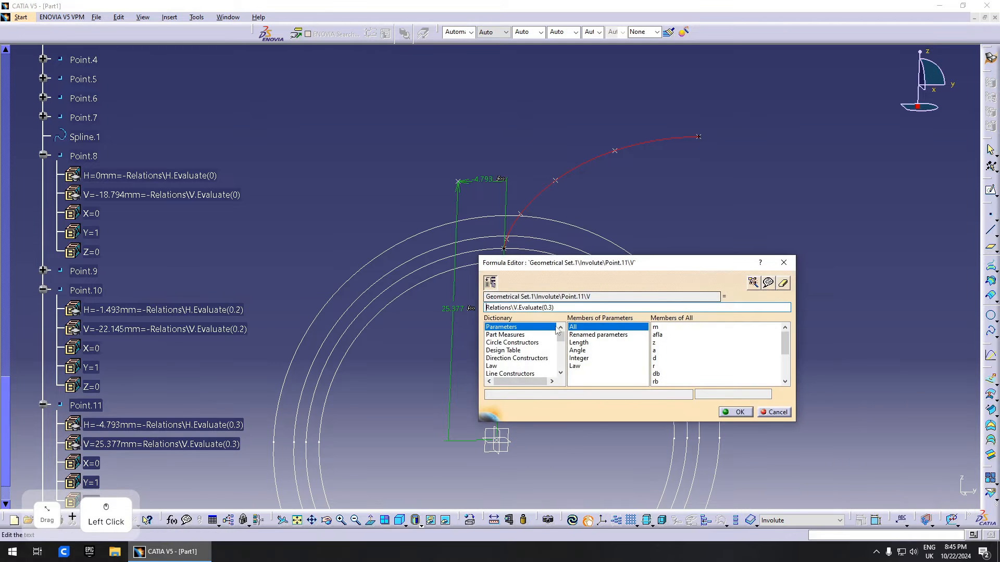
text(-)
key(Return)
scroll(264, 339, down, 3)
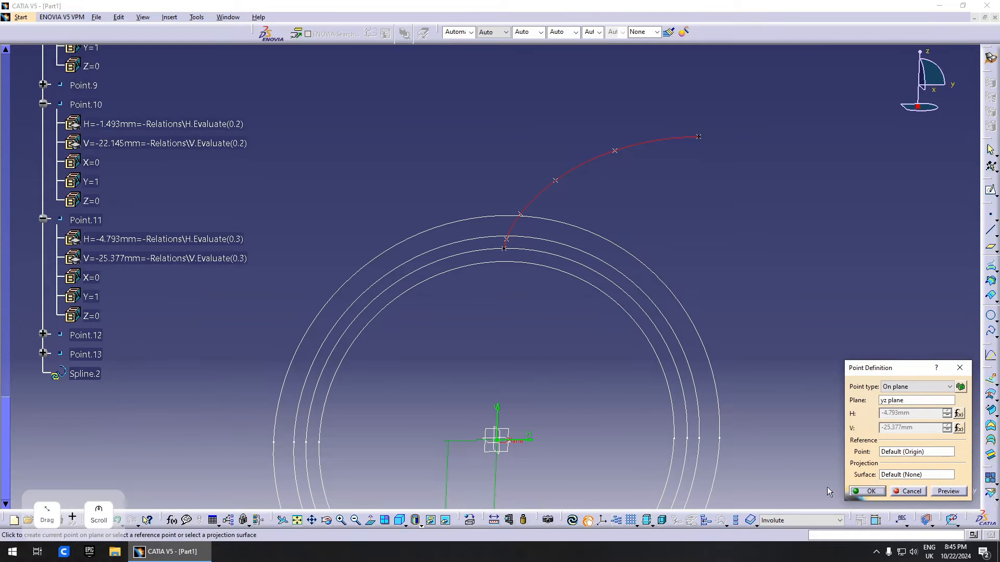
click(869, 491)
- Prefix Point.12's H and V formulas with a minus sign
double_click(69, 328)
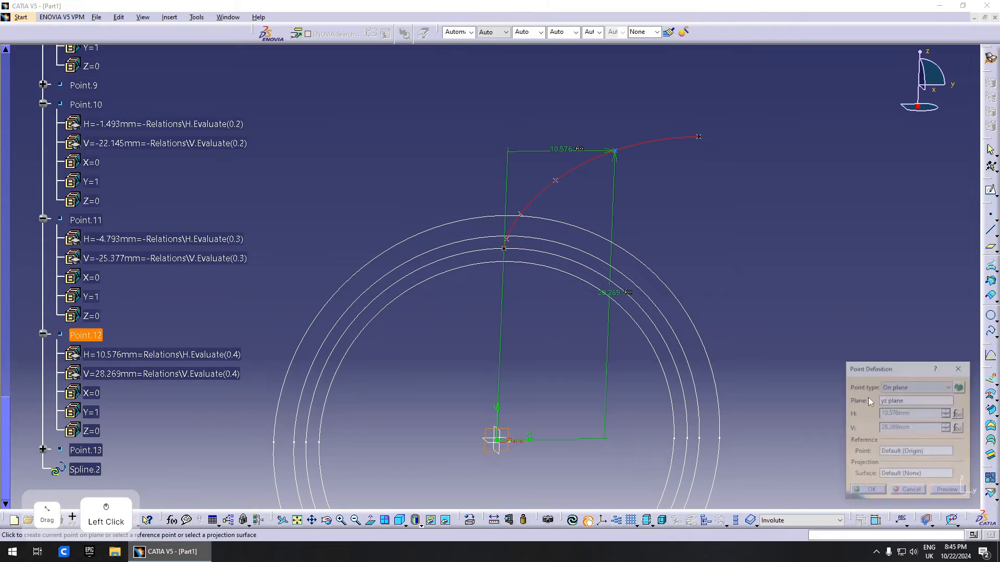
click(958, 413)
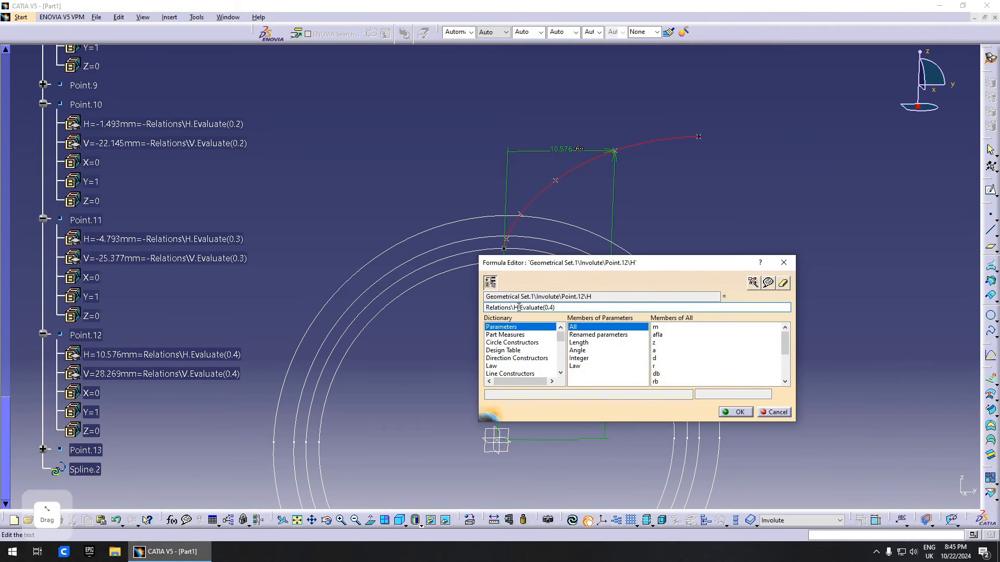
key(Return)
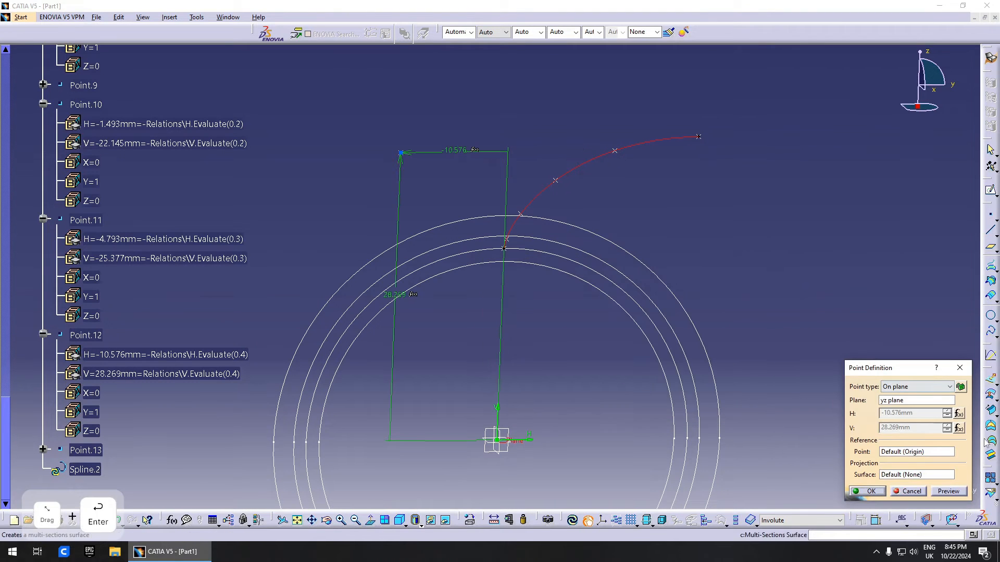
click(959, 428)
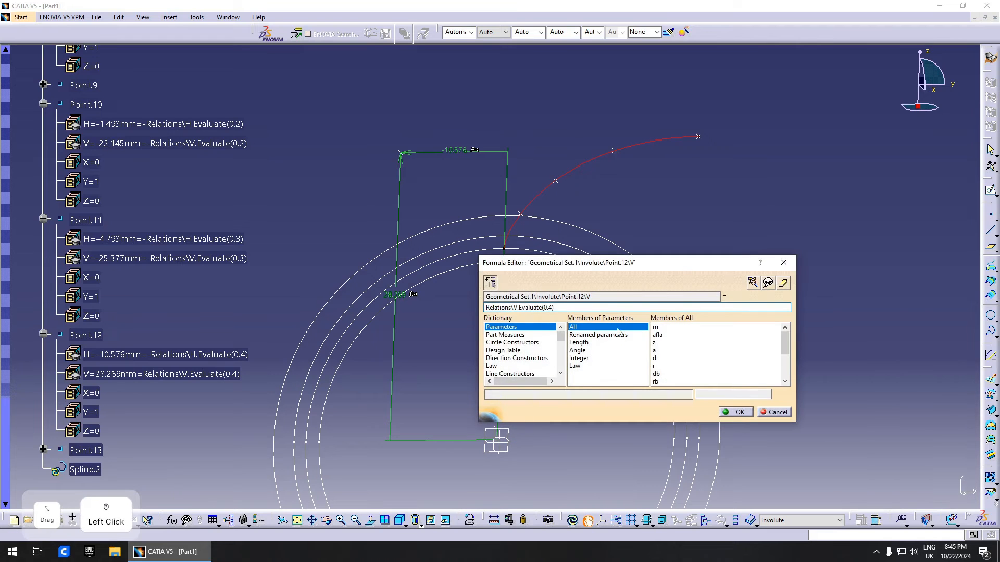
text(-)
key(Return)
click(871, 491)
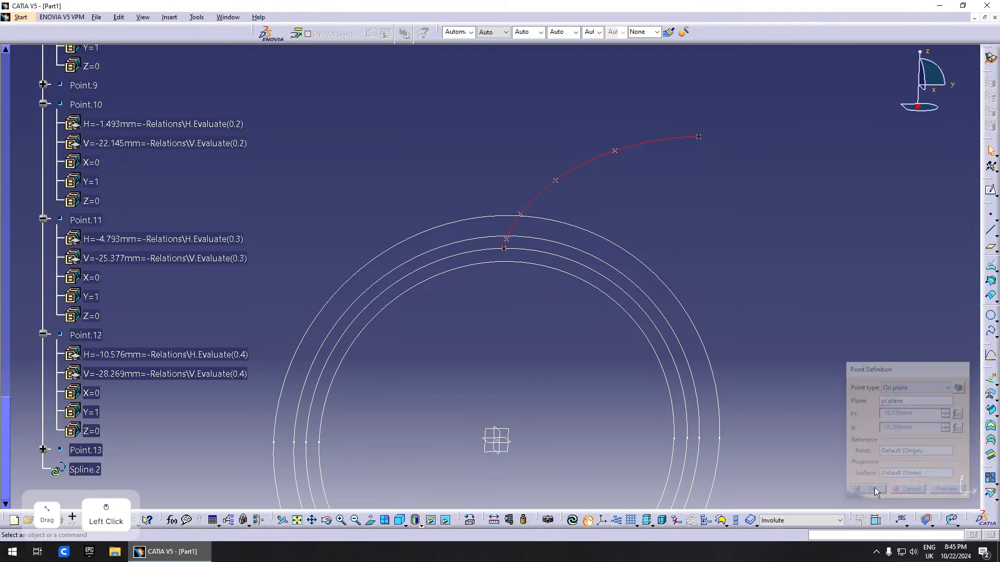
- Prefix Point.13's H and V formulas with a minus sign
double_click(89, 449)
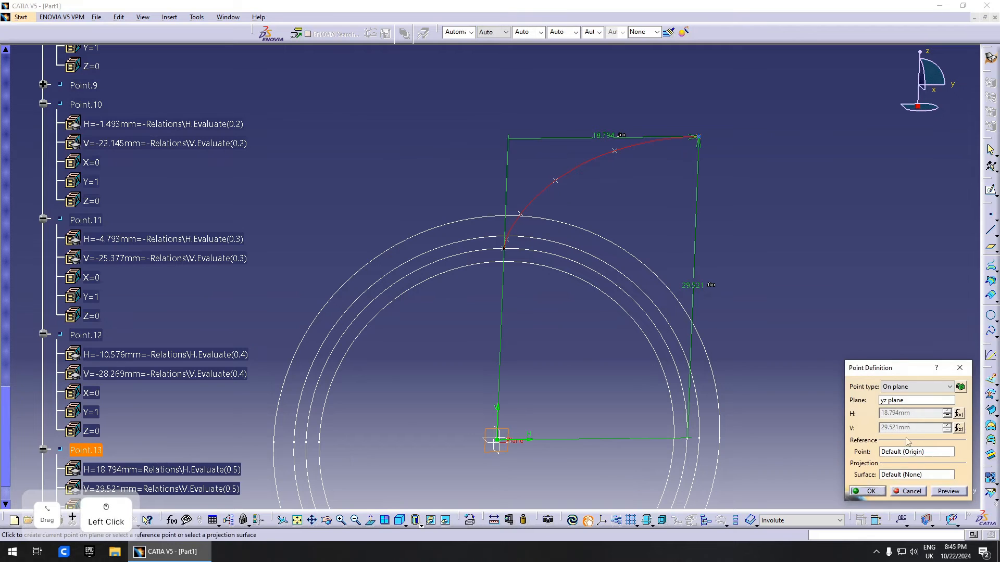
click(958, 415)
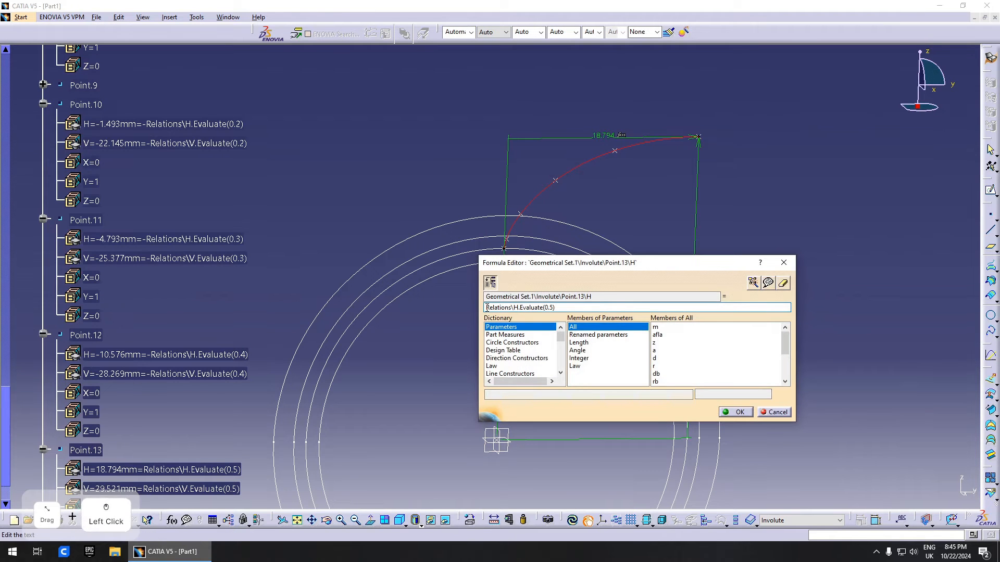
key(Return)
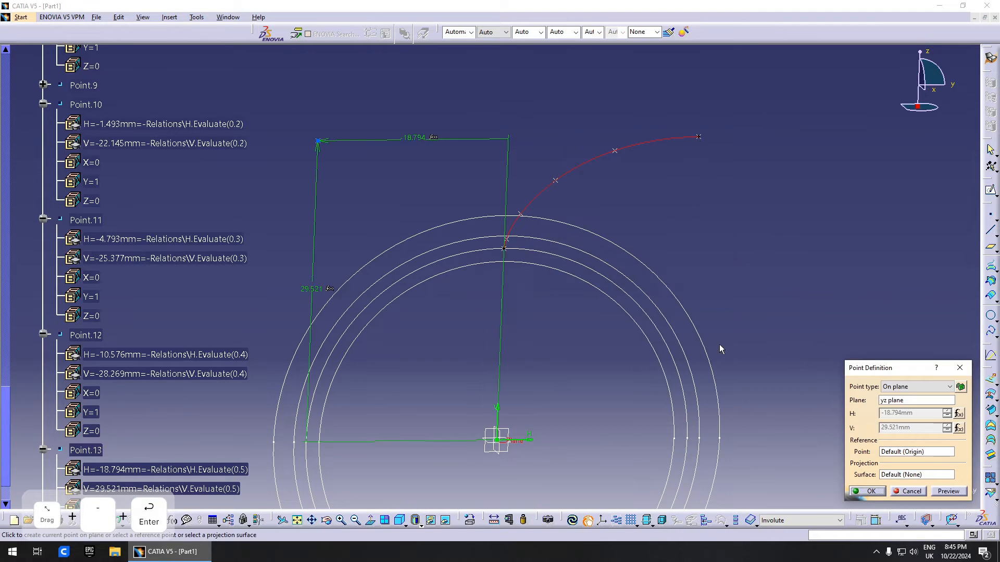
click(959, 428)
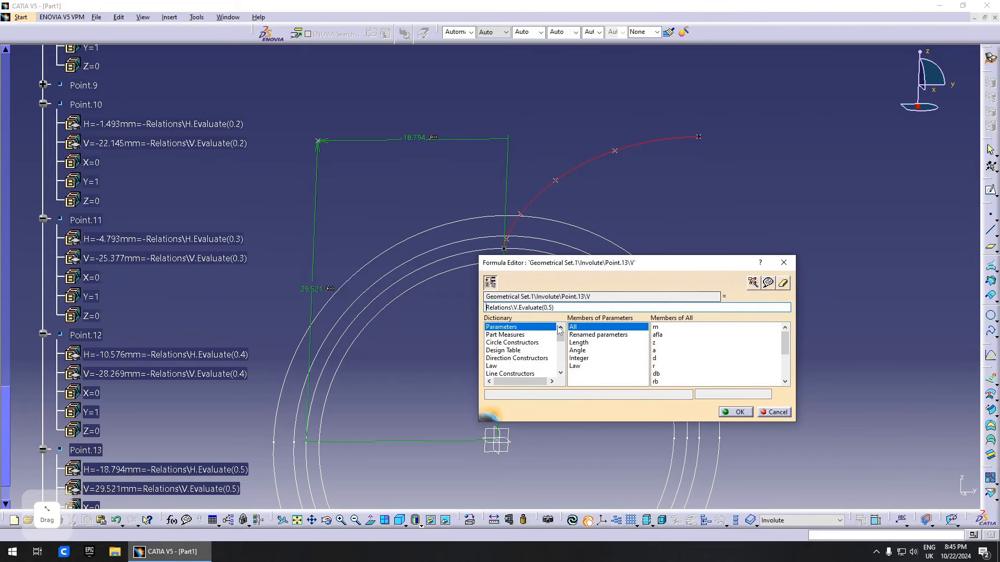
key(Return)
click(868, 491)
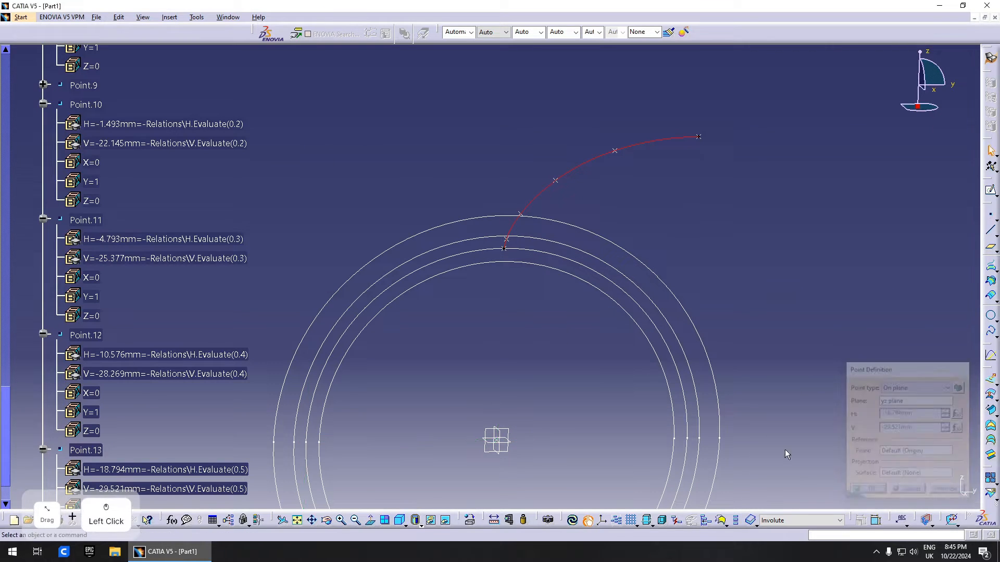
- Remove the minus from Point.8's V formula so V becomes 18.794mm
scroll(470, 421, up, 5)
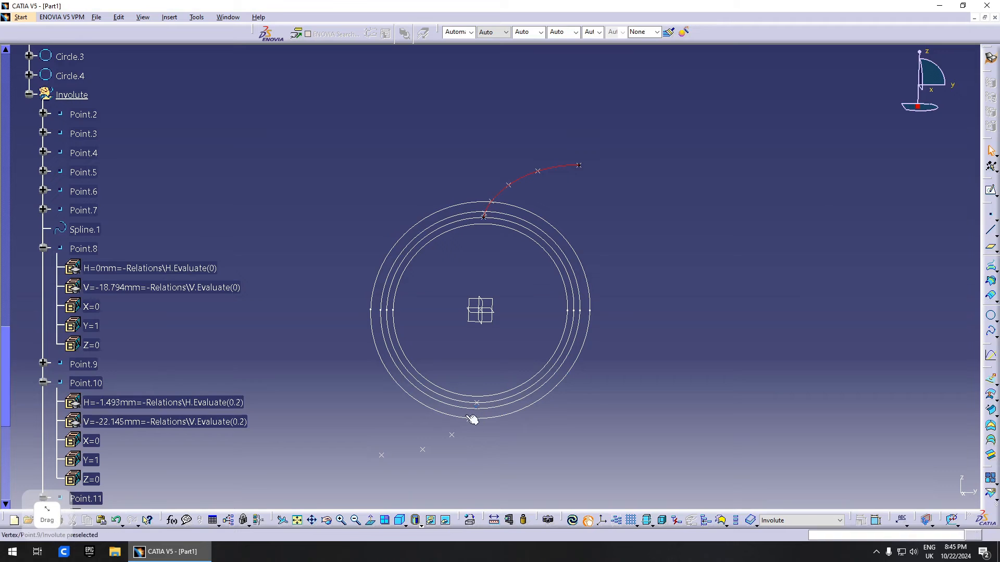
double_click(162, 288)
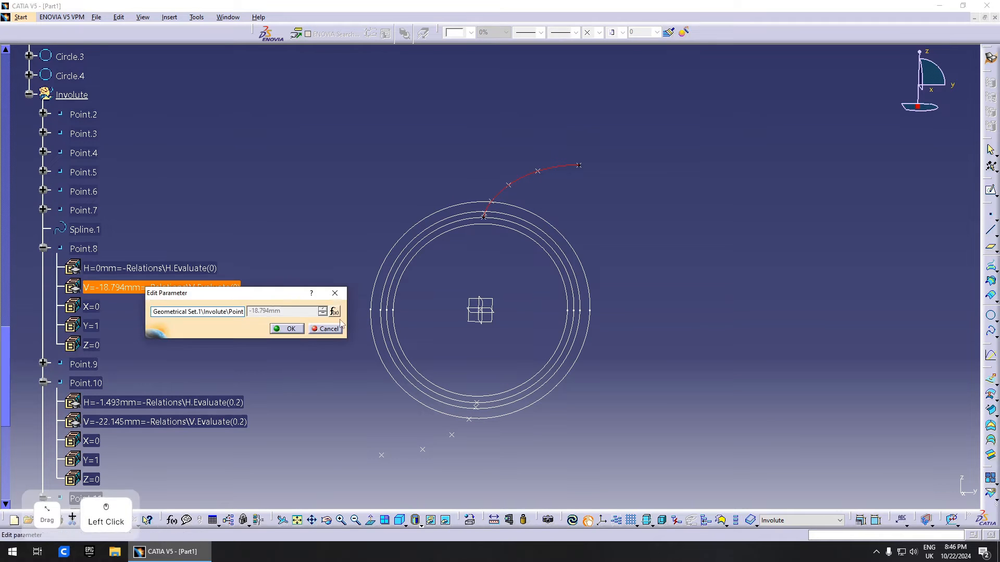
click(335, 311)
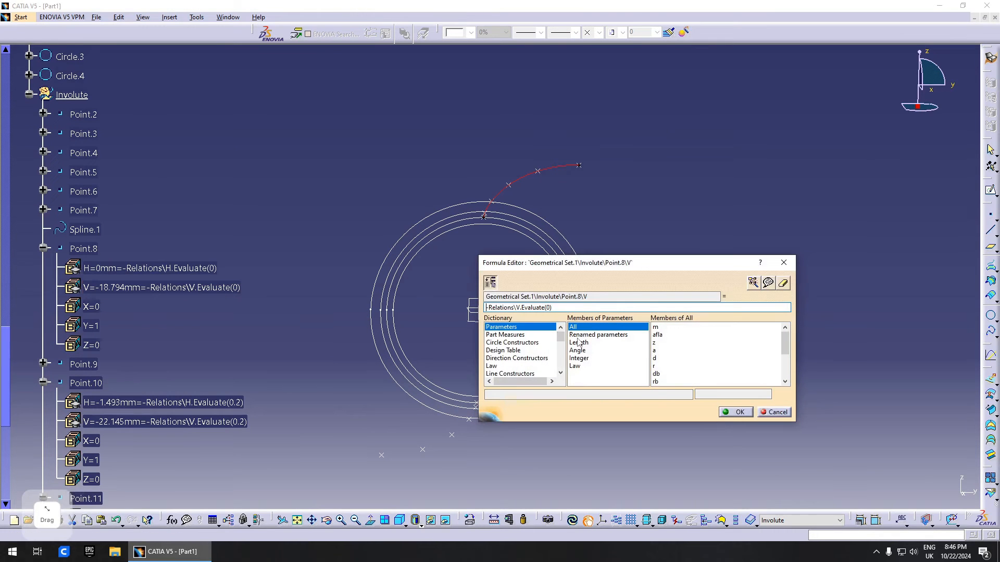
key(Delete)
key(Return)
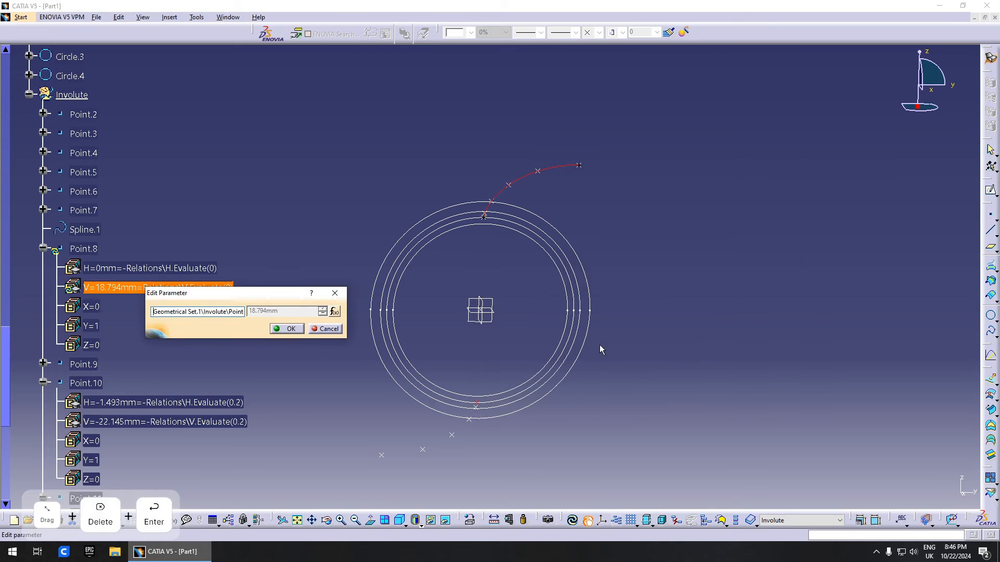
click(288, 330)
right_click(90, 249)
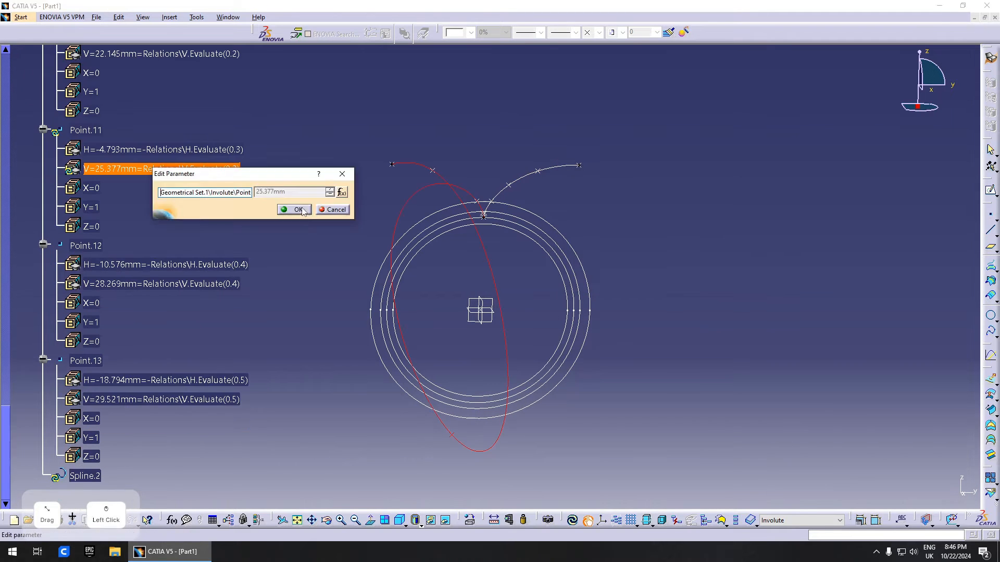
click(296, 210)
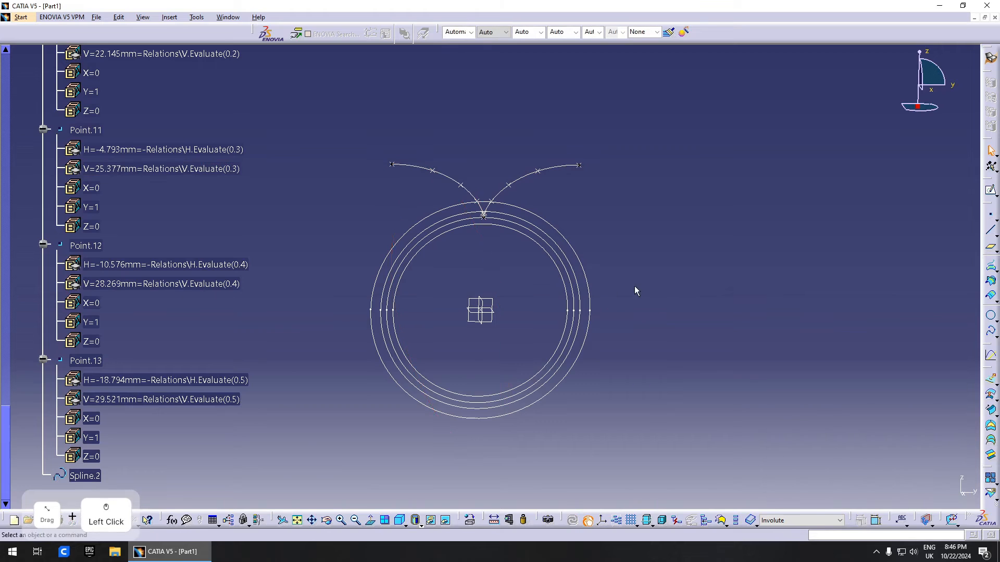
right_click(593, 313)
middle_drag(594, 263, 590, 291)
middle_drag(494, 293, 528, 343)
right_click(528, 343)
middle_drag(528, 342, 526, 308)
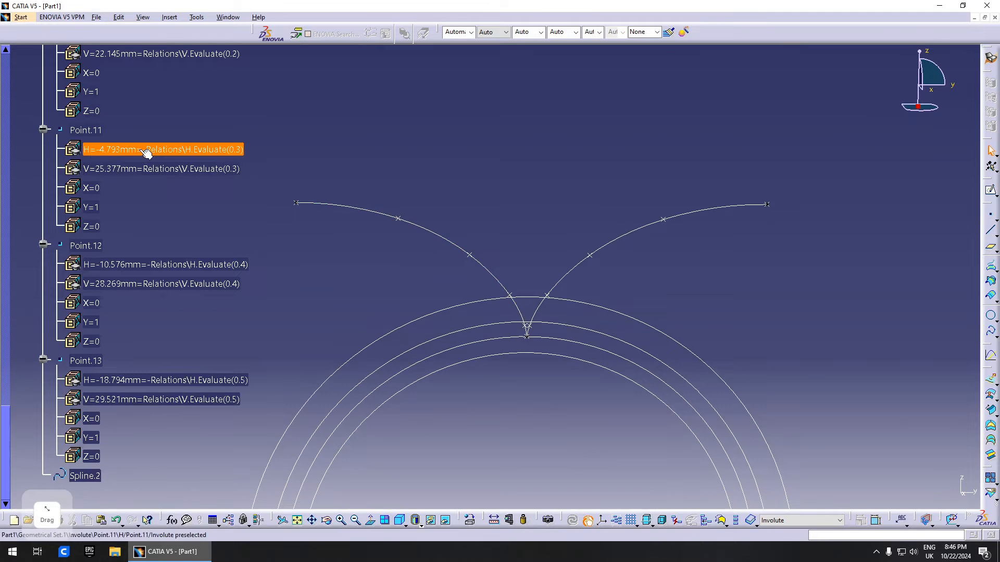
click(108, 151)
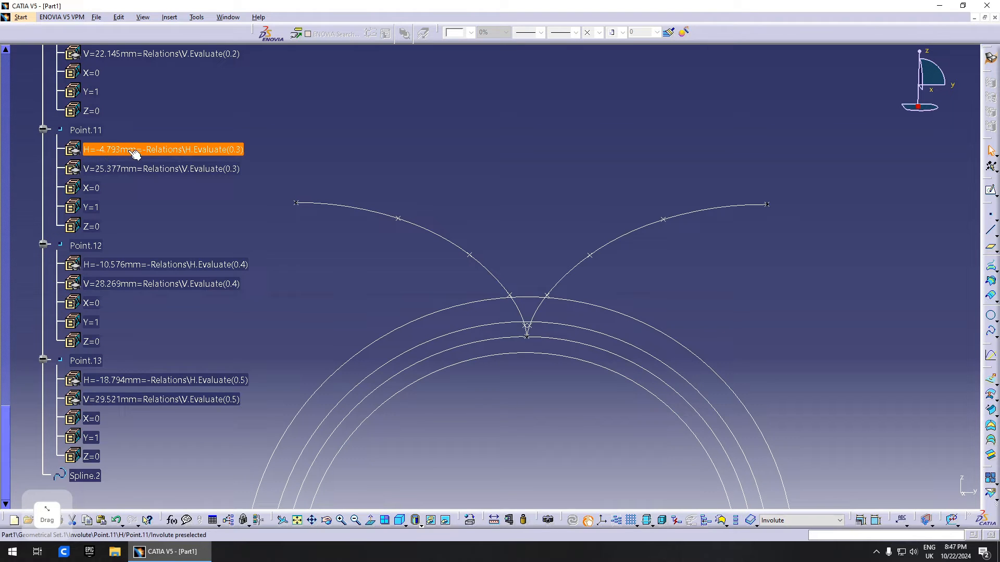
click(107, 165)
click(511, 266)
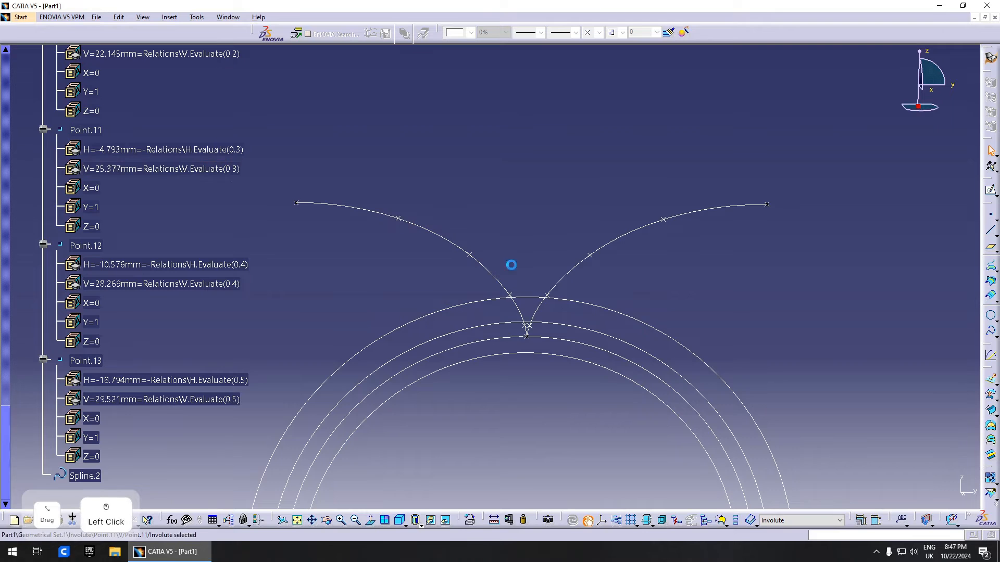
right_click(531, 274)
middle_drag(569, 328, 482, 264)
click(369, 189)
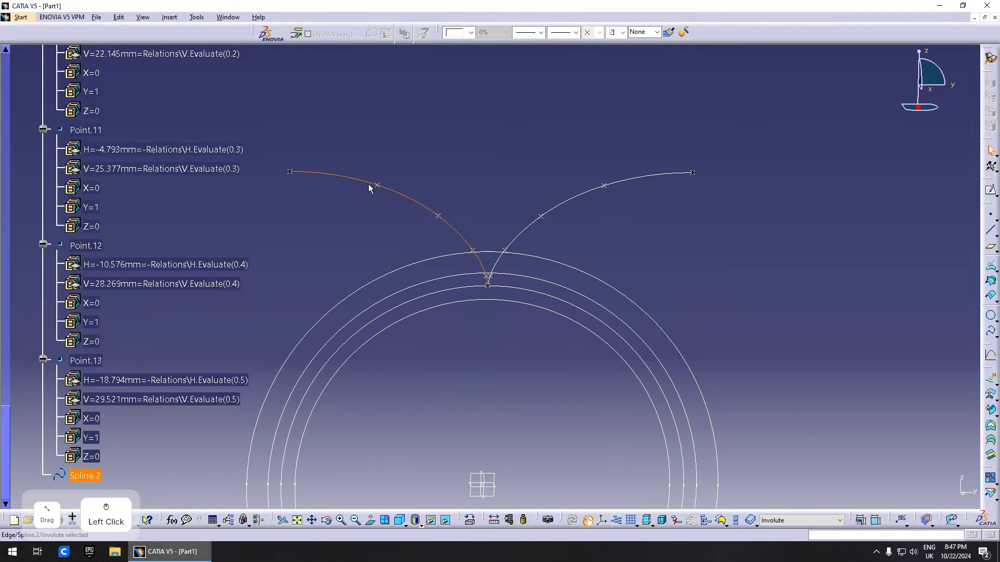
click(544, 273)
right_click(574, 281)
middle_drag(572, 287, 564, 290)
click(468, 239)
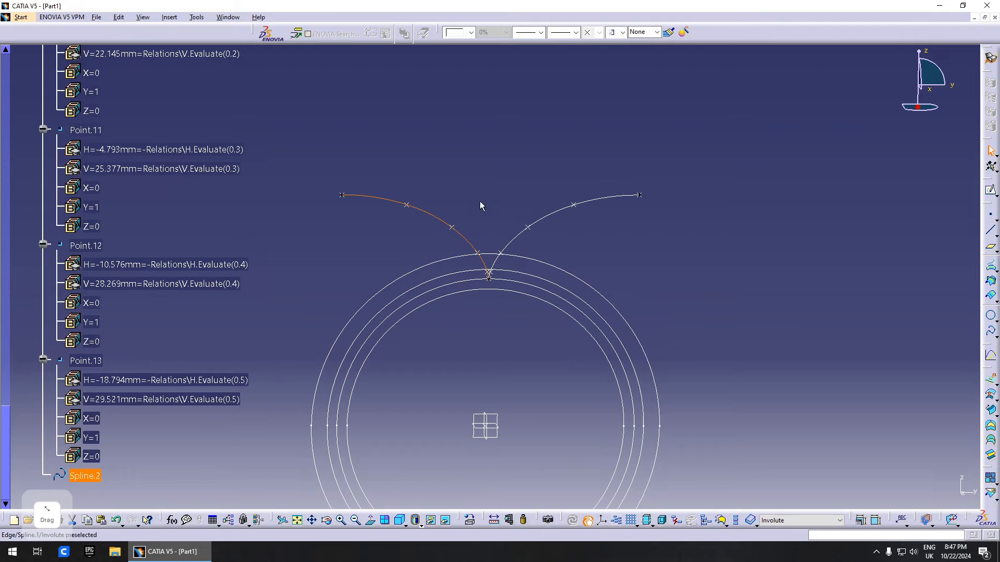
scroll(520, 263, up, 4)
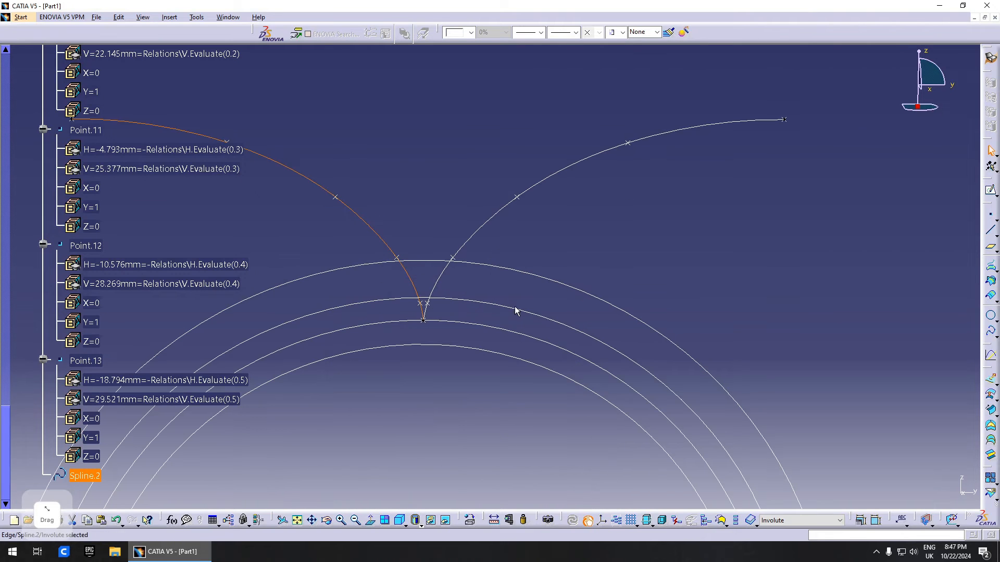
scroll(519, 281, down, 2)
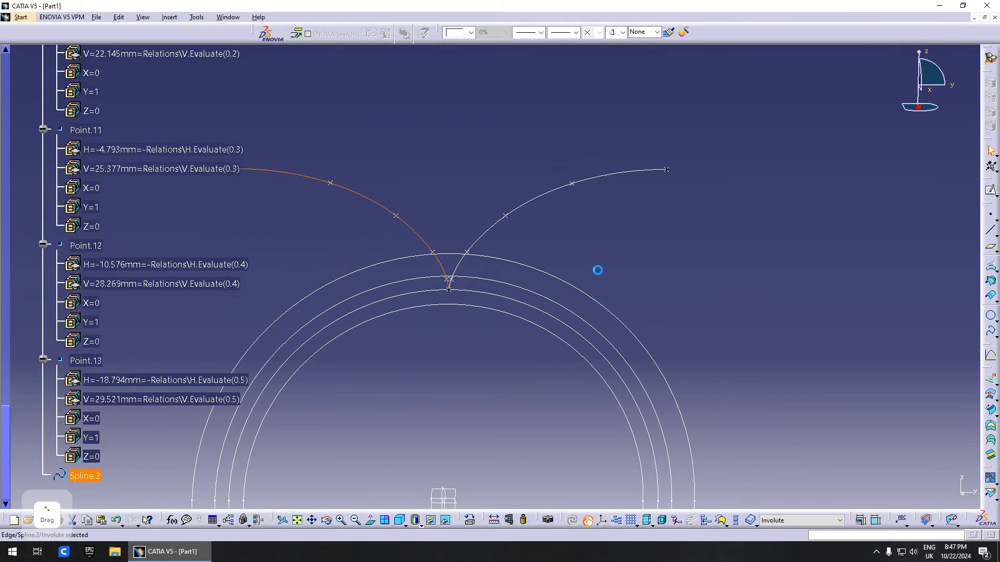
click(598, 271)
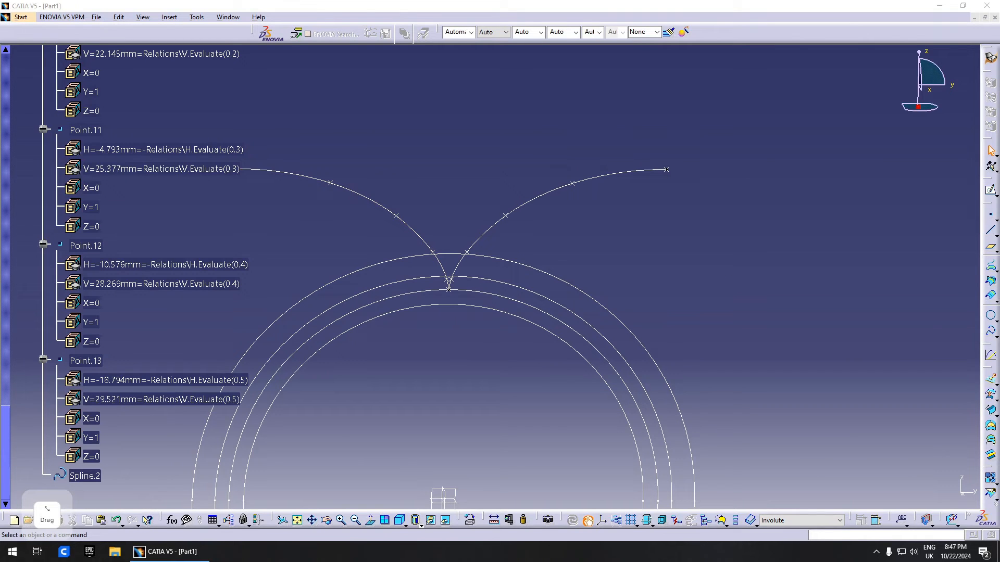
middle_drag(704, 324, 707, 370)
middle_drag(501, 302, 520, 296)
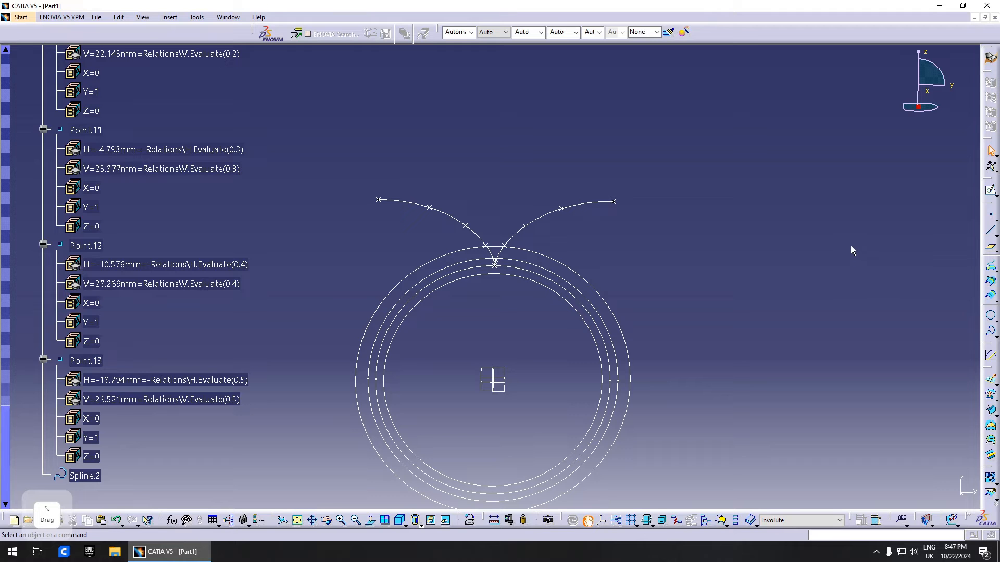
scroll(138, 273, up, 15)
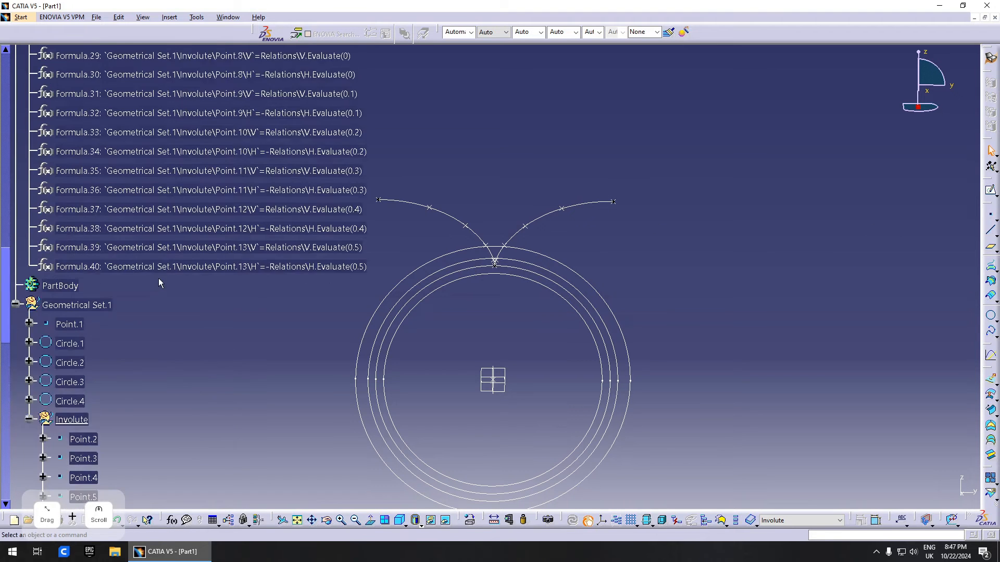
- Add a new Angle-type parameter named f with value 0deg
scroll(141, 281, up, 5)
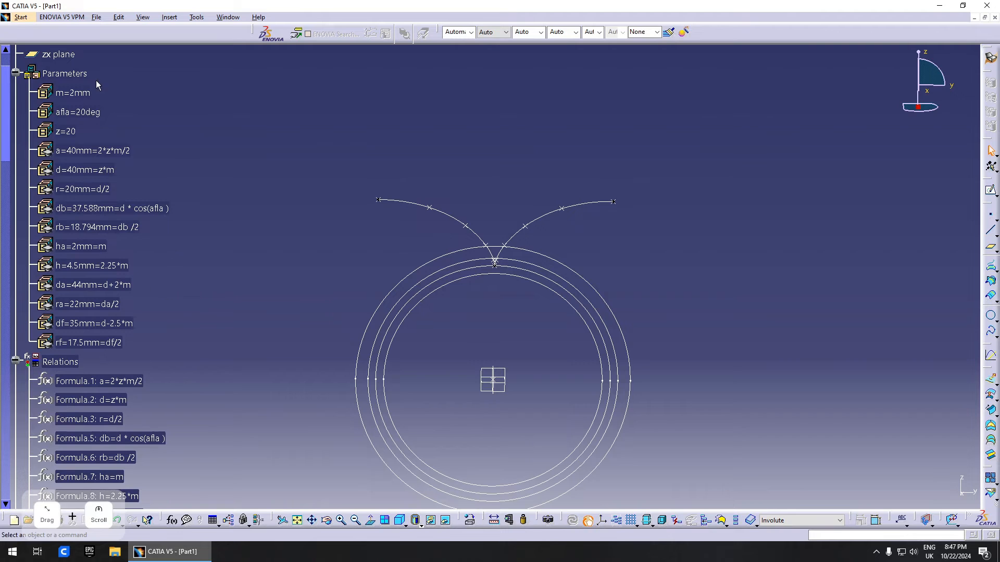
click(68, 76)
click(247, 372)
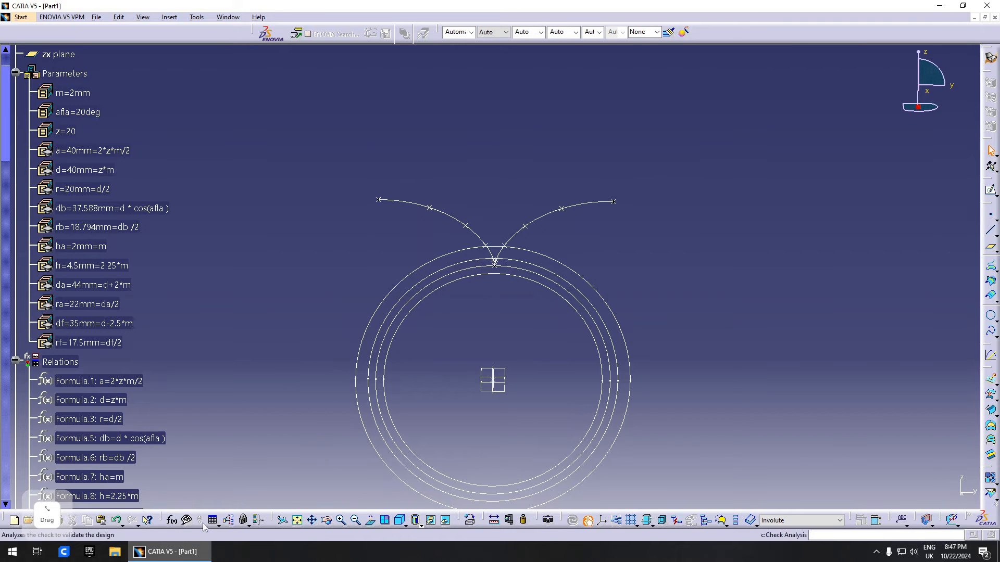
click(172, 520)
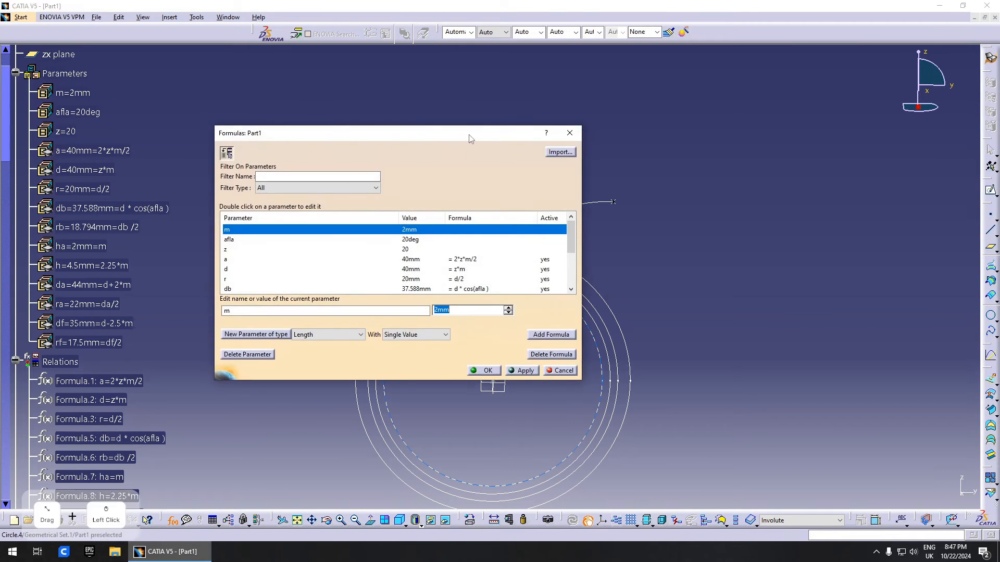
drag(469, 138, 751, 125)
scroll(782, 252, down, 3)
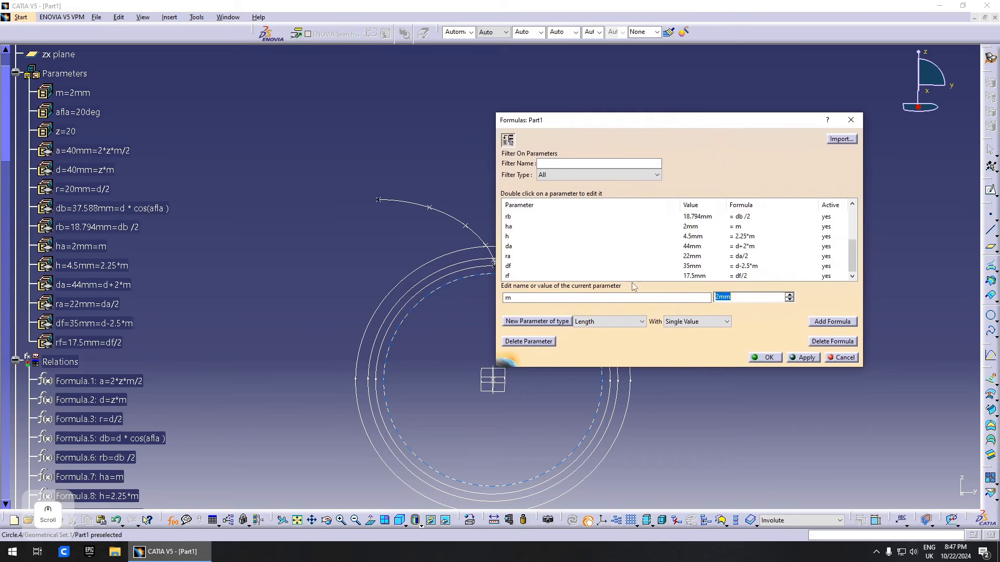
click(633, 322)
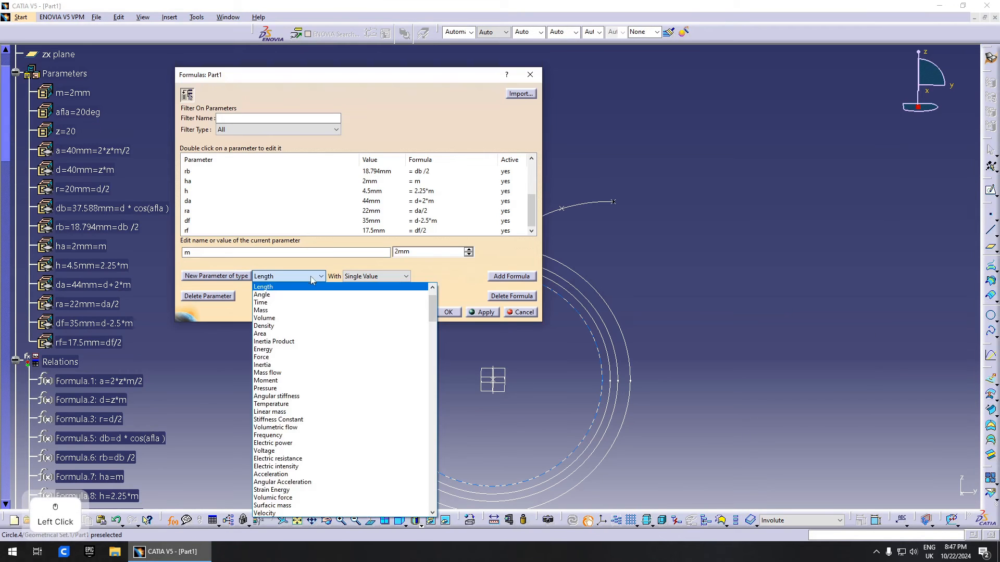
click(304, 294)
click(249, 279)
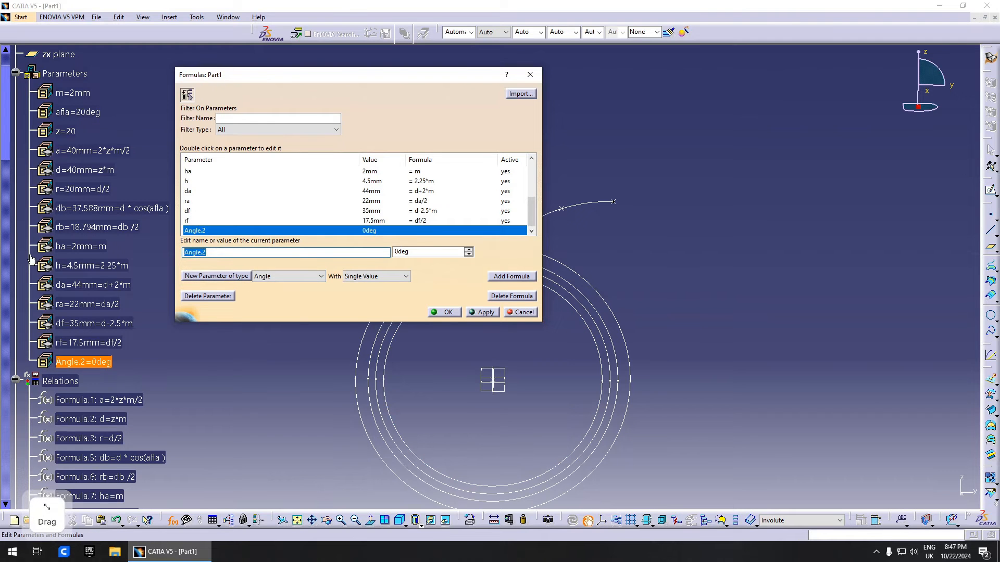
text(f)
click(484, 313)
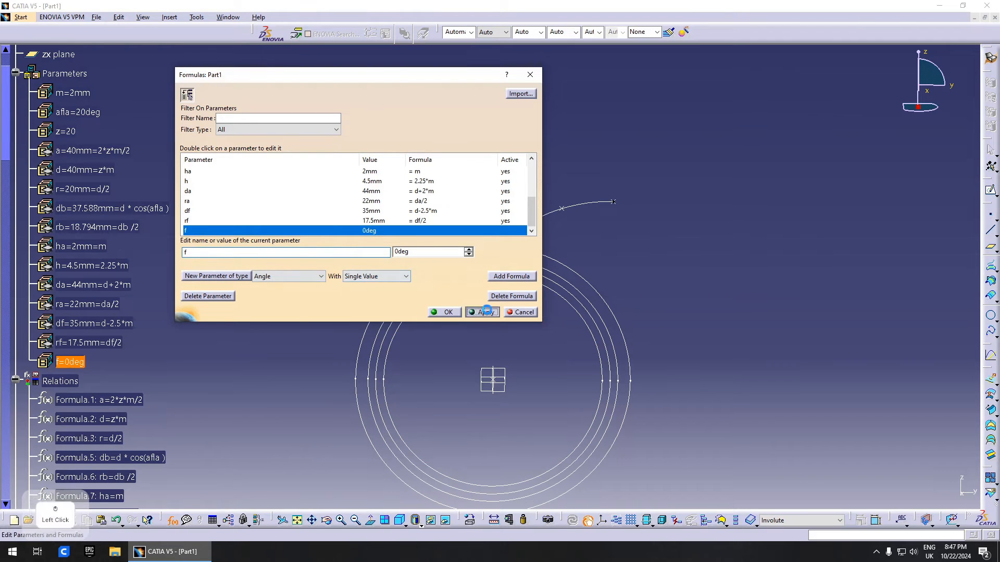
click(446, 313)
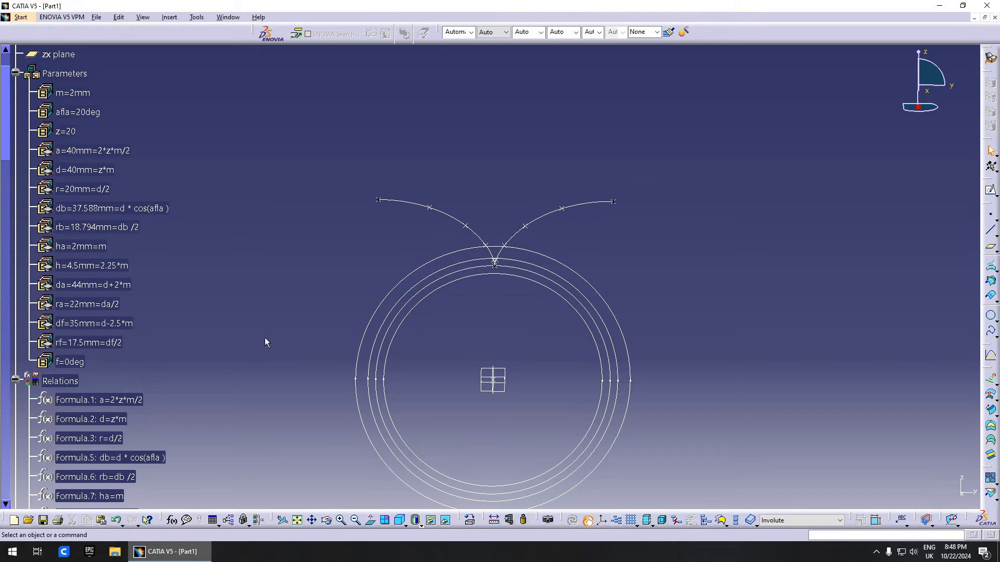
- Paste the tooth-space angle formula PI/(2*z)+tan(alfa)-alfa into f's formula editor
double_click(65, 363)
right_click(210, 395)
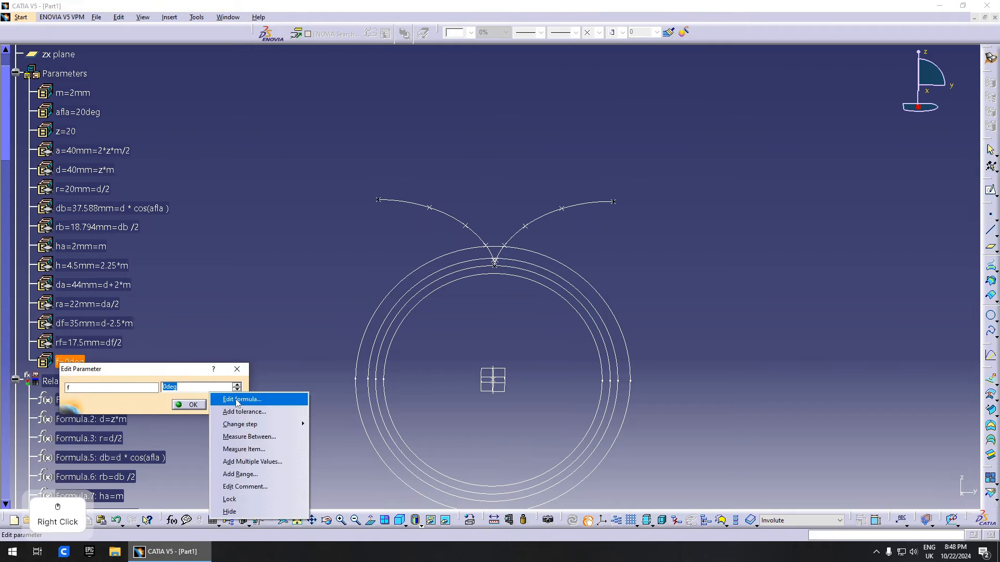
click(292, 402)
drag(678, 206, 781, 194)
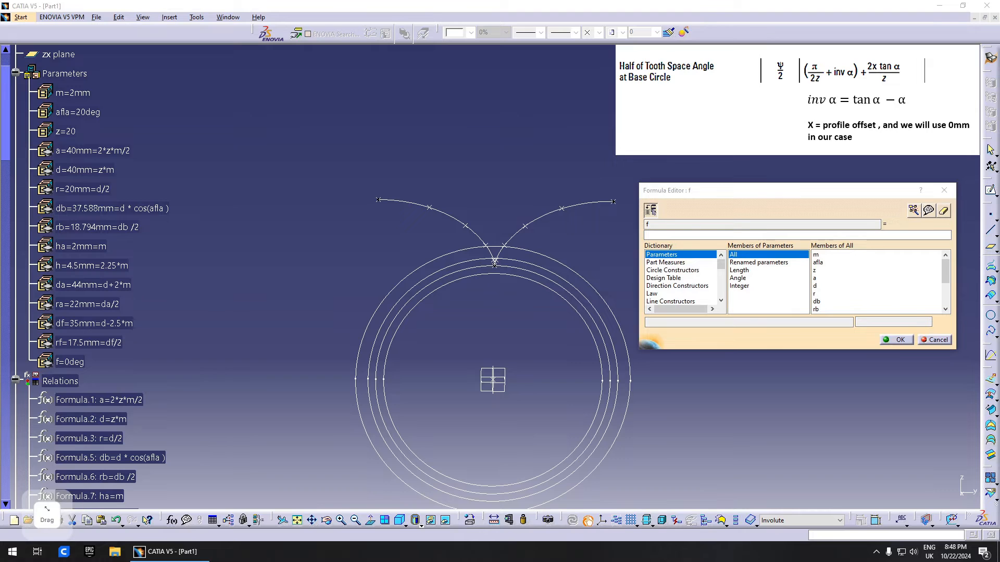
click(690, 233)
drag(737, 189, 504, 161)
key(ctrl+v)
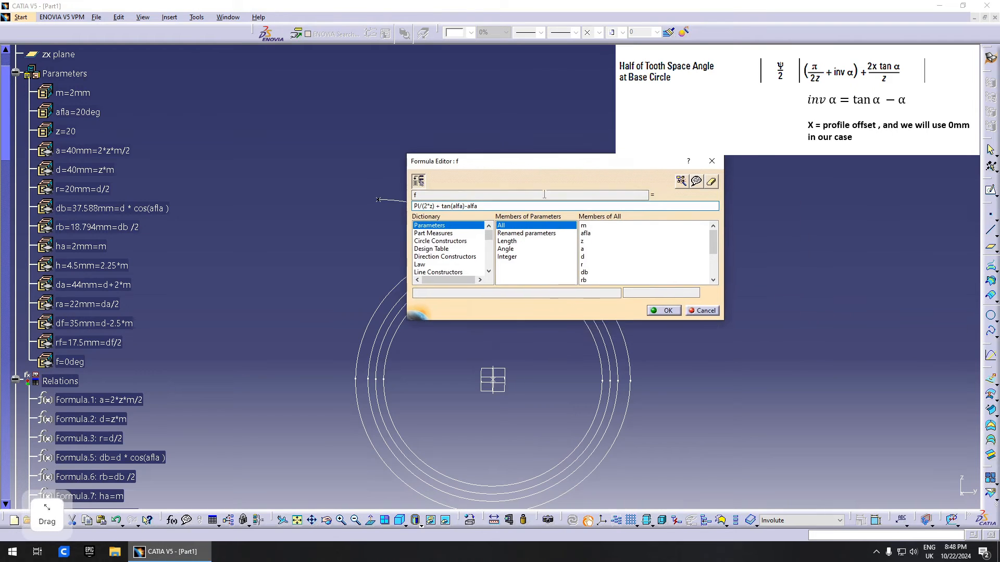
click(461, 208)
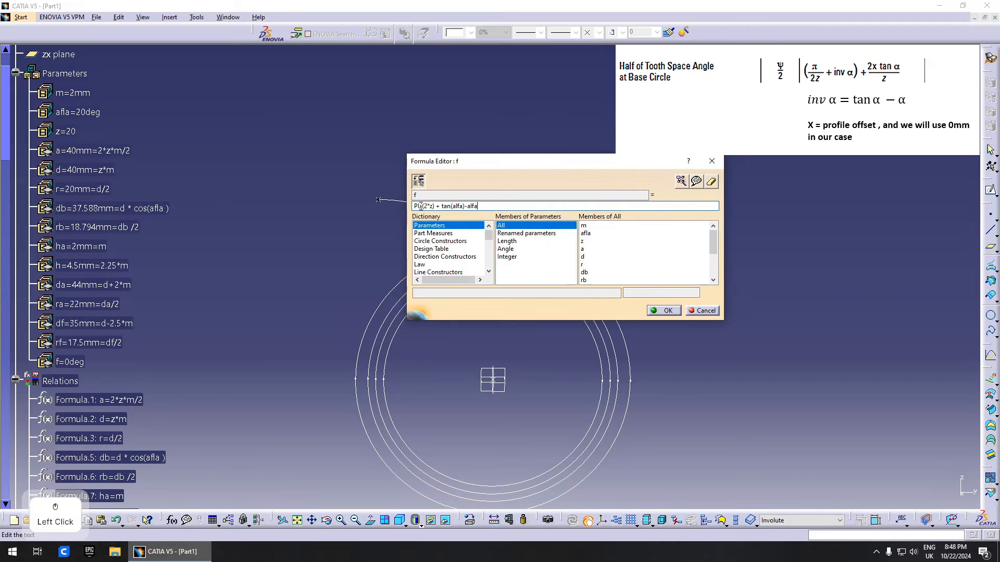
drag(442, 206, 483, 206)
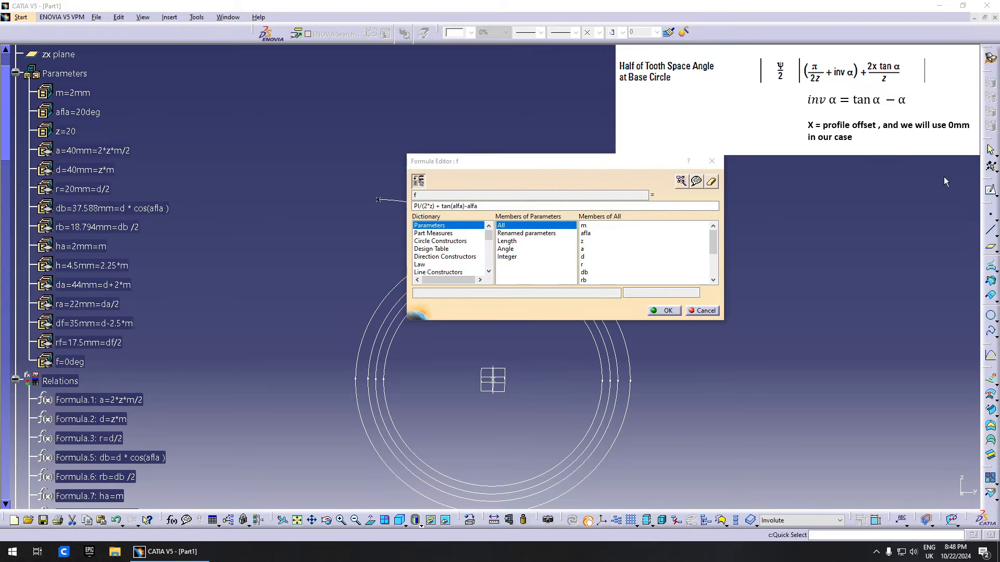
click(664, 310)
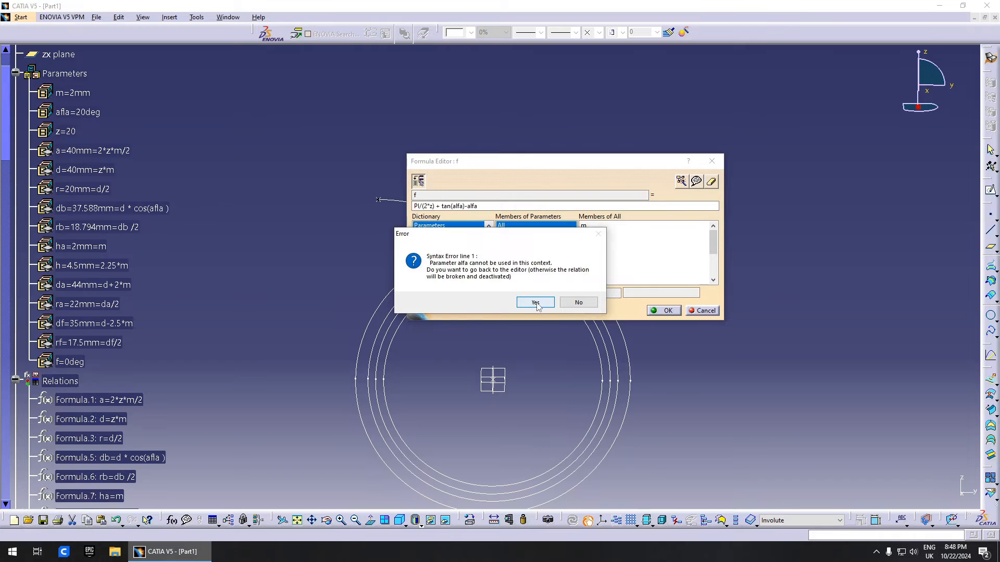
- Replace the misspelled angle names with parameter afla so f evaluates to 5.354deg
click(531, 301)
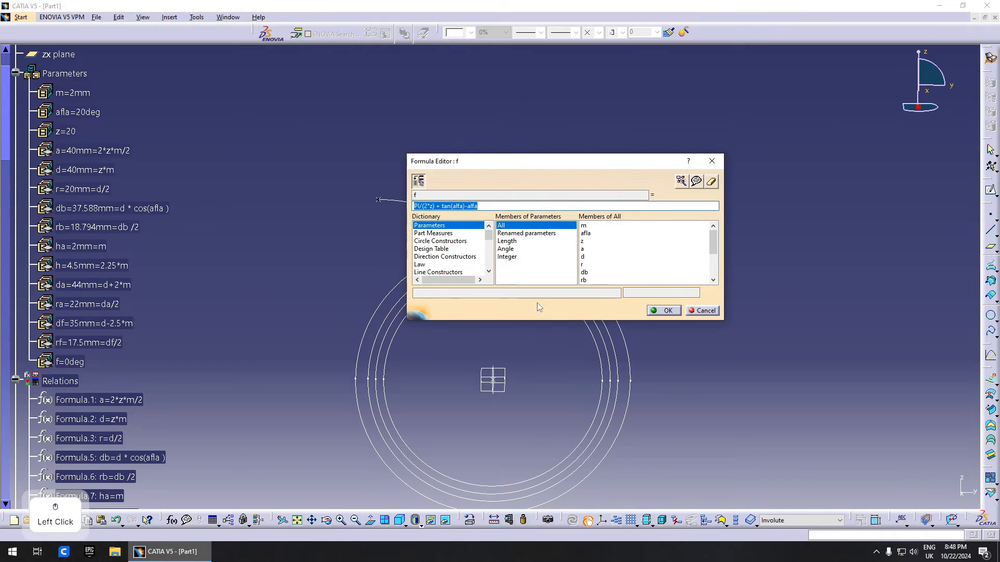
click(470, 206)
key(BackSpace)
key(BackSpace)
key(BackSpace)
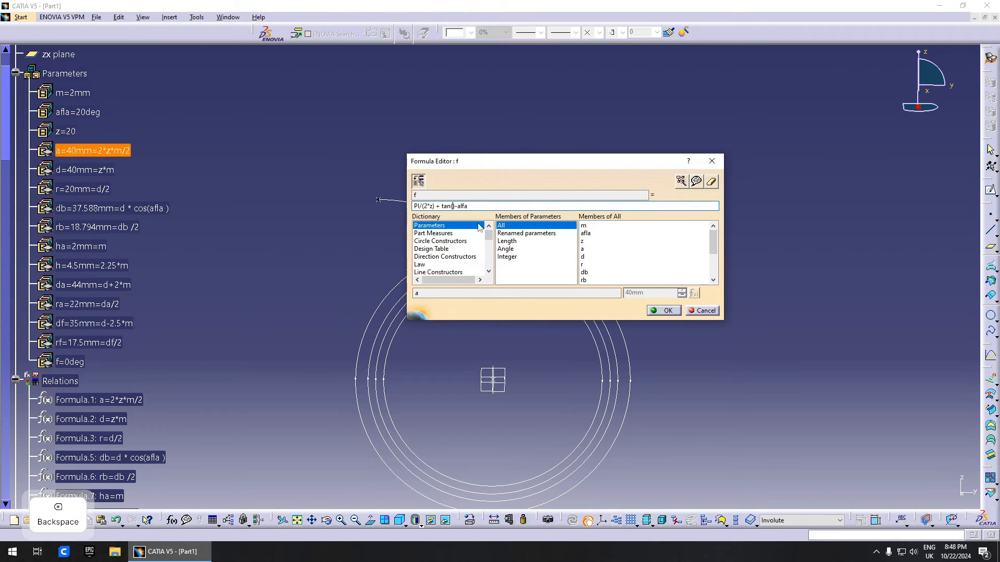
click(78, 112)
click(486, 207)
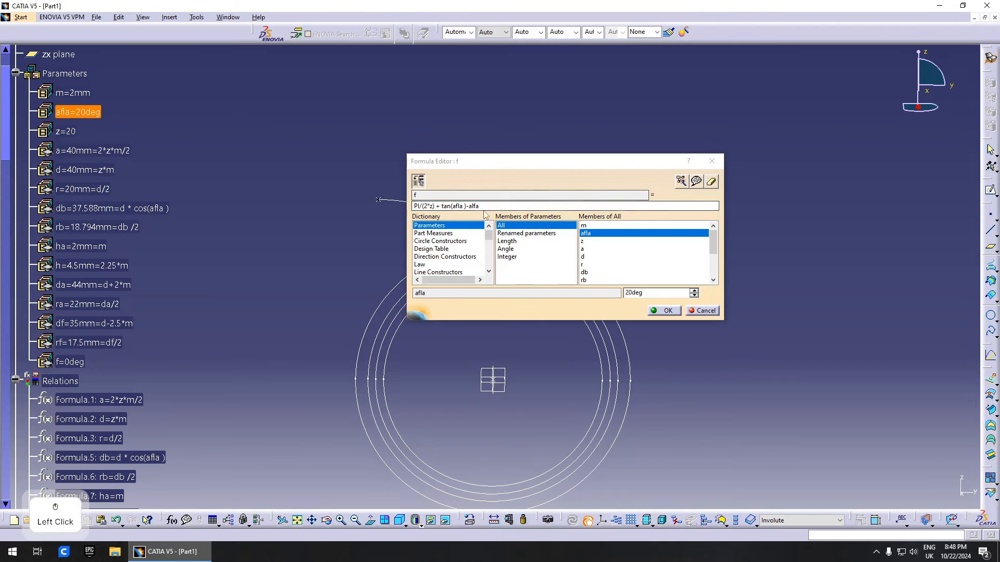
key(BackSpace)
key(BackSpace)
key(BackSpace)
key(BackSpace)
click(78, 113)
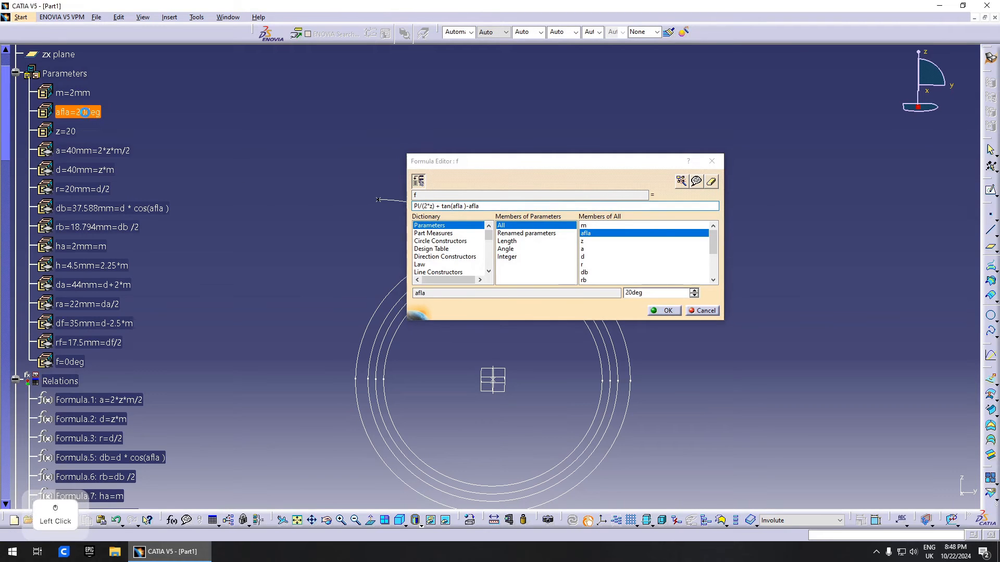
click(665, 311)
click(577, 309)
click(192, 405)
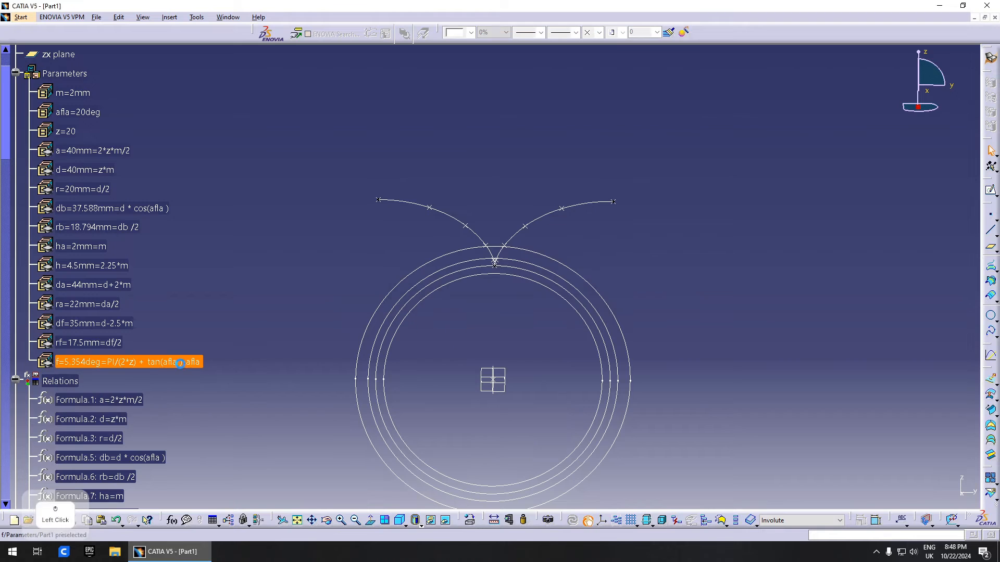
double_click(146, 366)
click(284, 406)
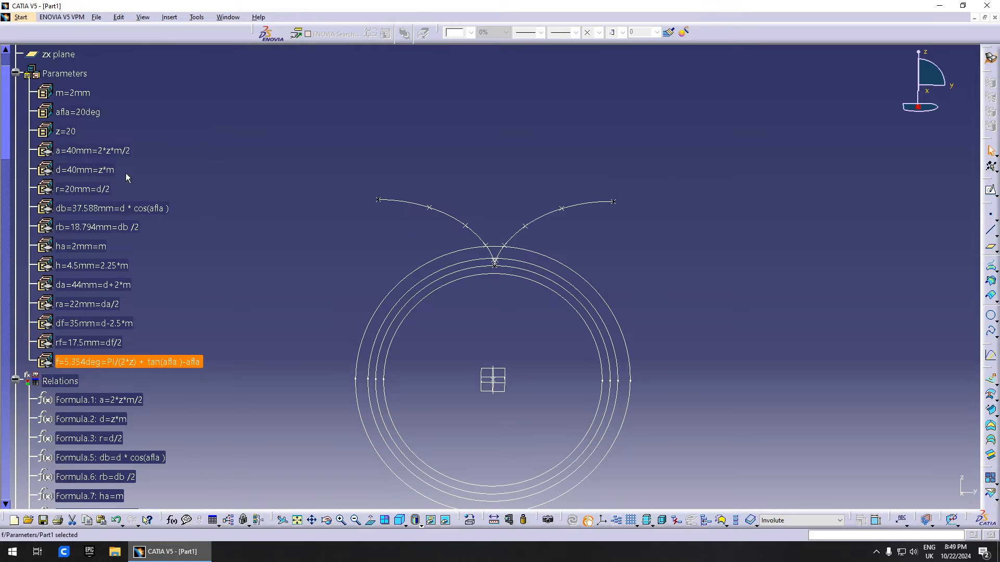
- Start a Rotate of Spline.2 with the X axis as the rotation axis
click(472, 339)
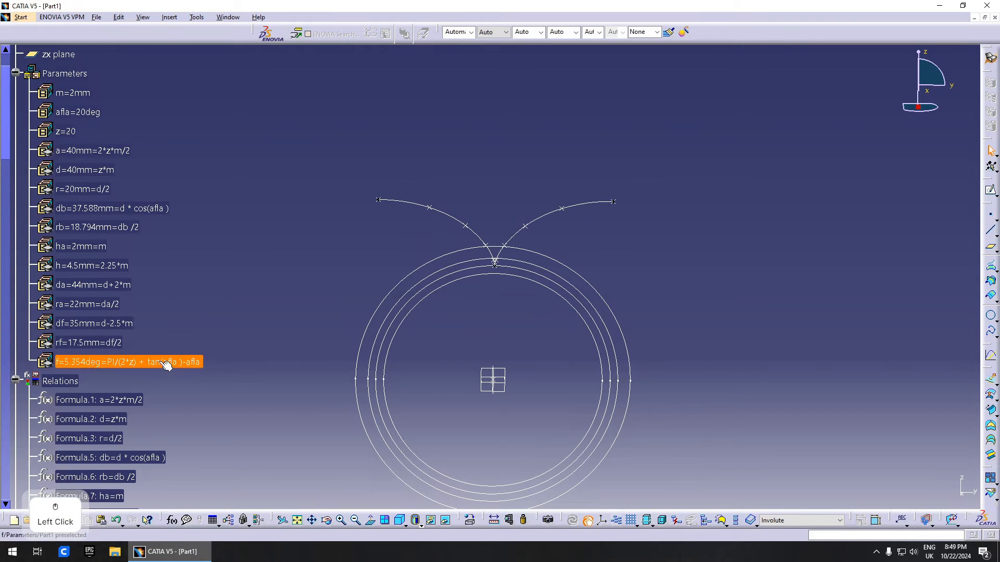
right_click(475, 231)
click(496, 239)
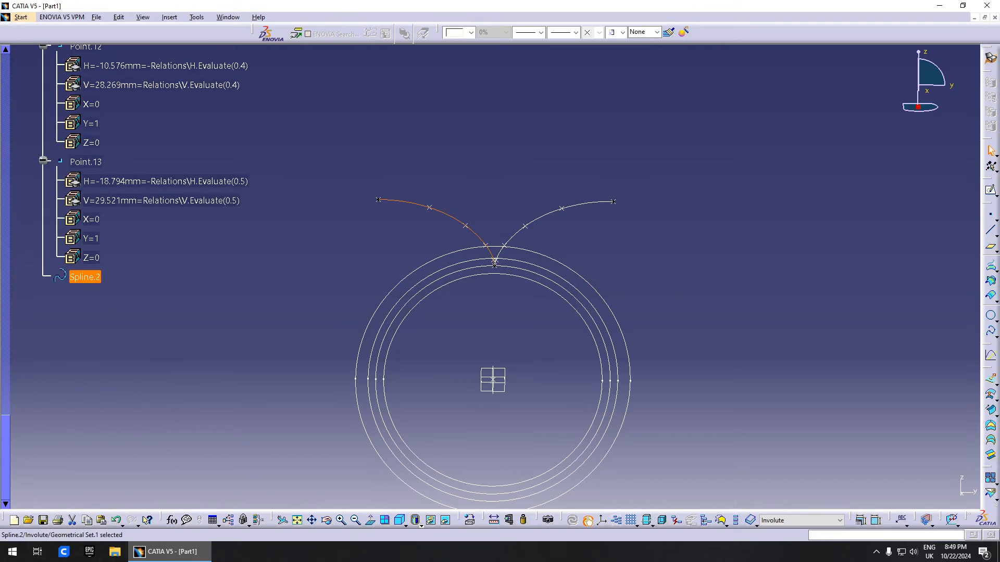
click(997, 321)
click(969, 348)
drag(972, 410, 970, 384)
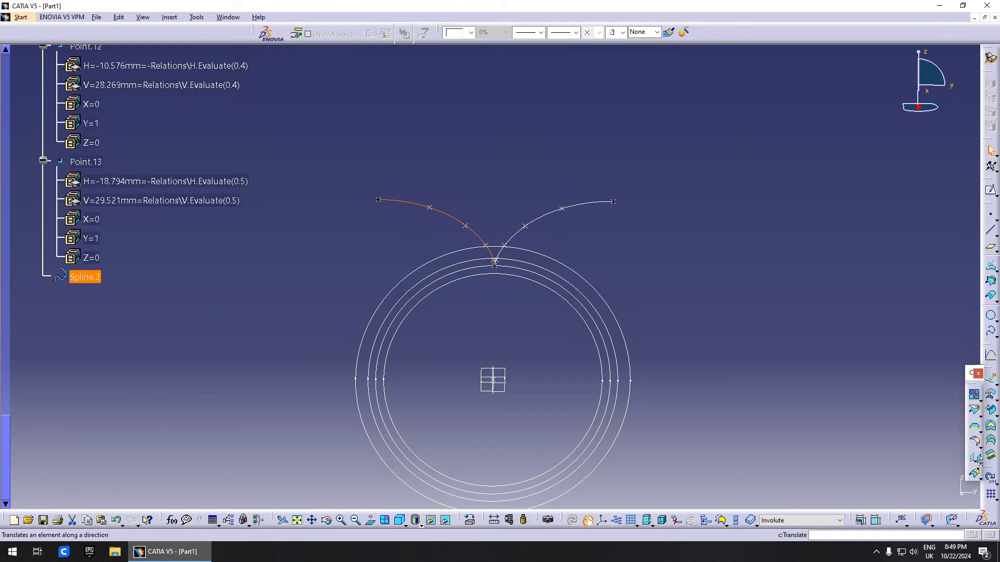
click(979, 462)
click(932, 472)
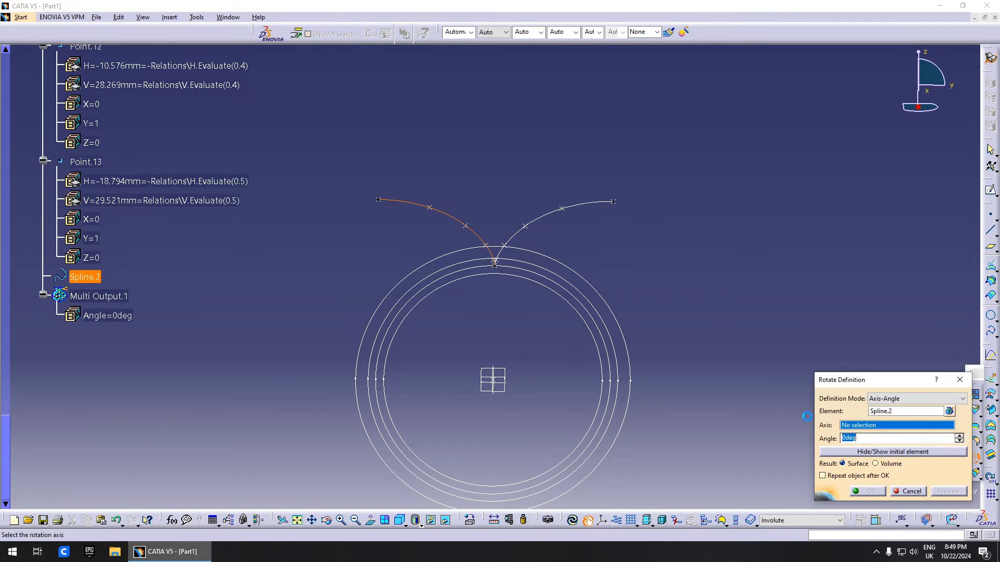
right_click(869, 427)
click(750, 413)
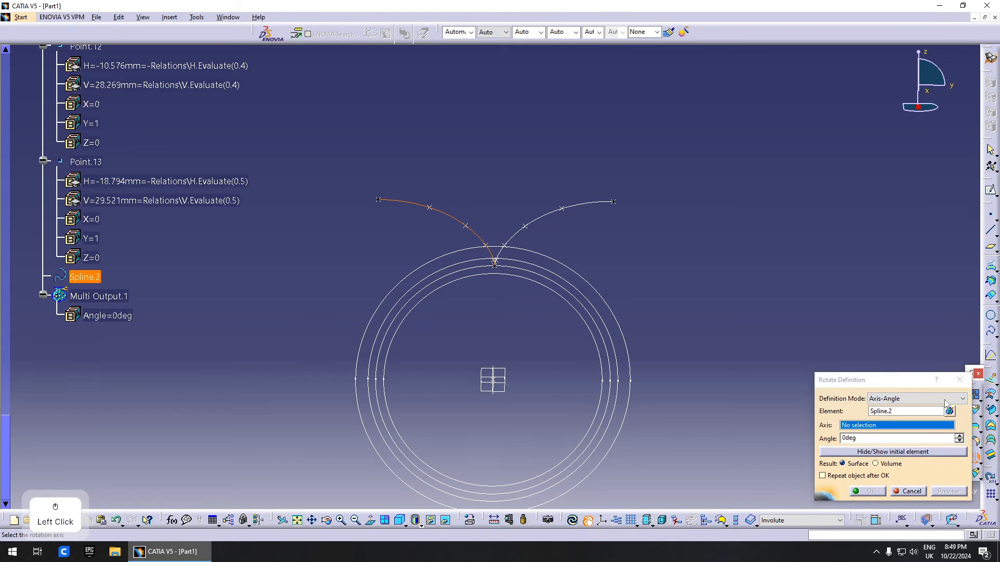
right_click(876, 425)
click(864, 442)
- Drive the rotation angle with a formula referencing parameter f
right_click(865, 443)
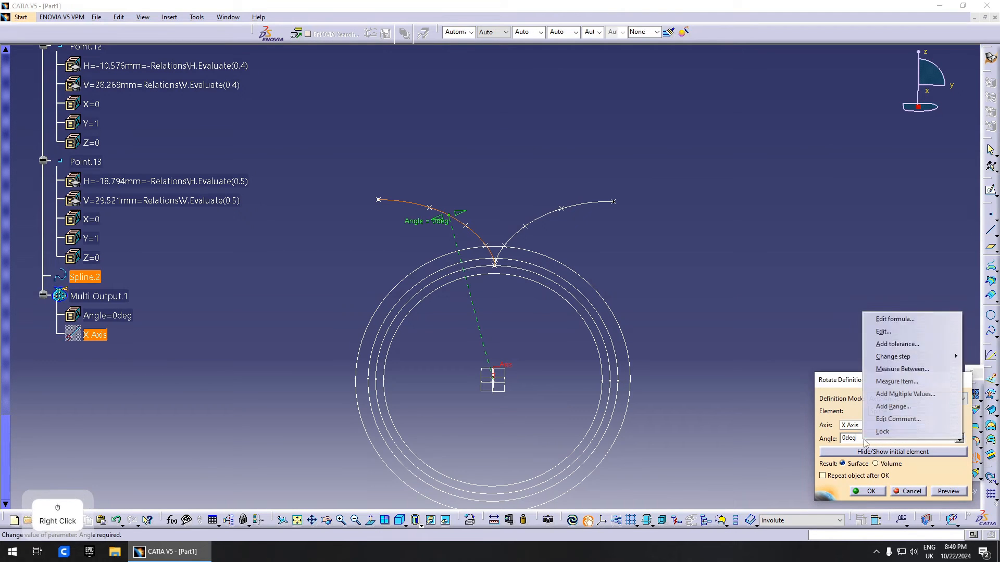
click(895, 318)
scroll(129, 236, up, 10)
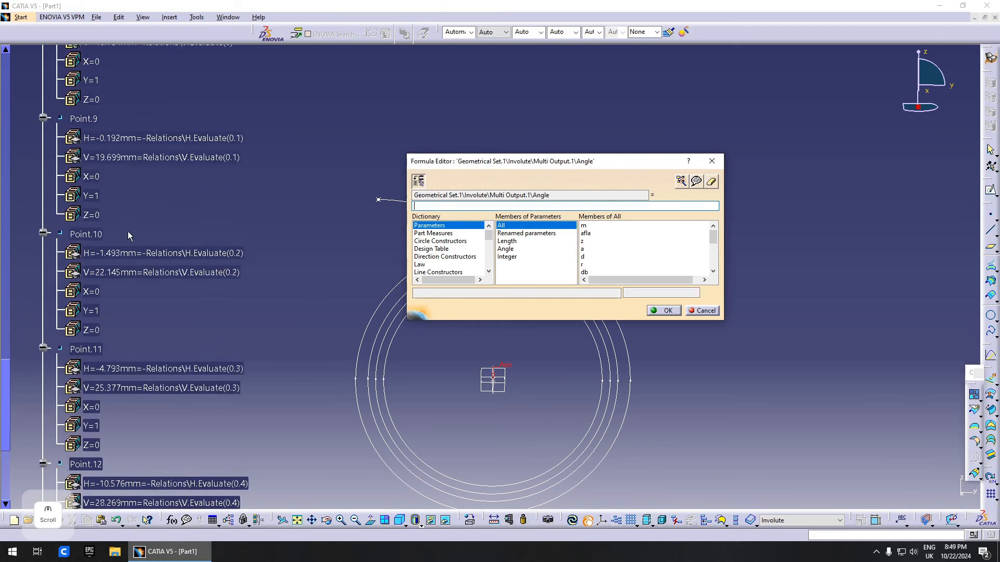
scroll(127, 231, up, 10)
click(125, 171)
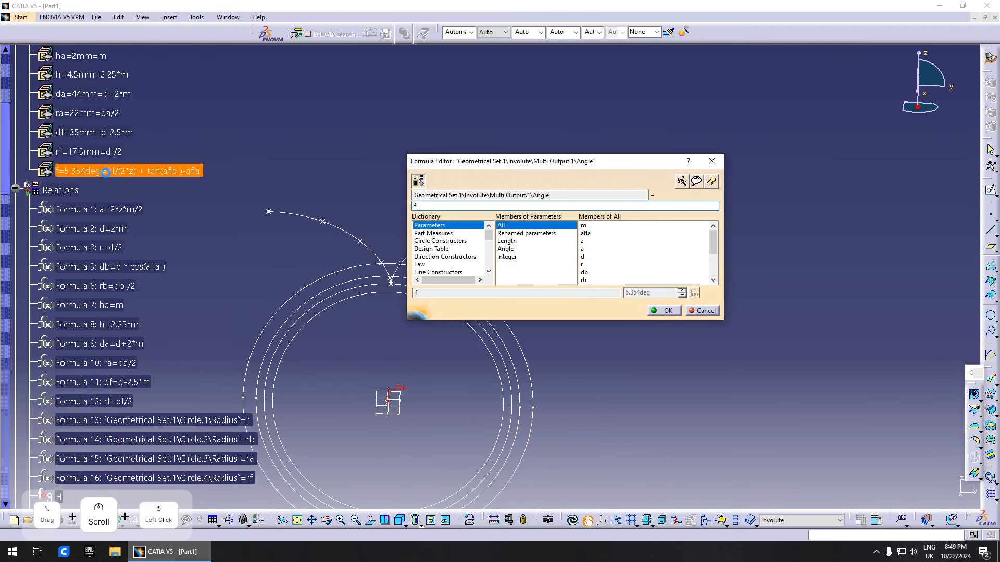
click(16, 189)
middle_drag(393, 311, 266, 327)
click(668, 310)
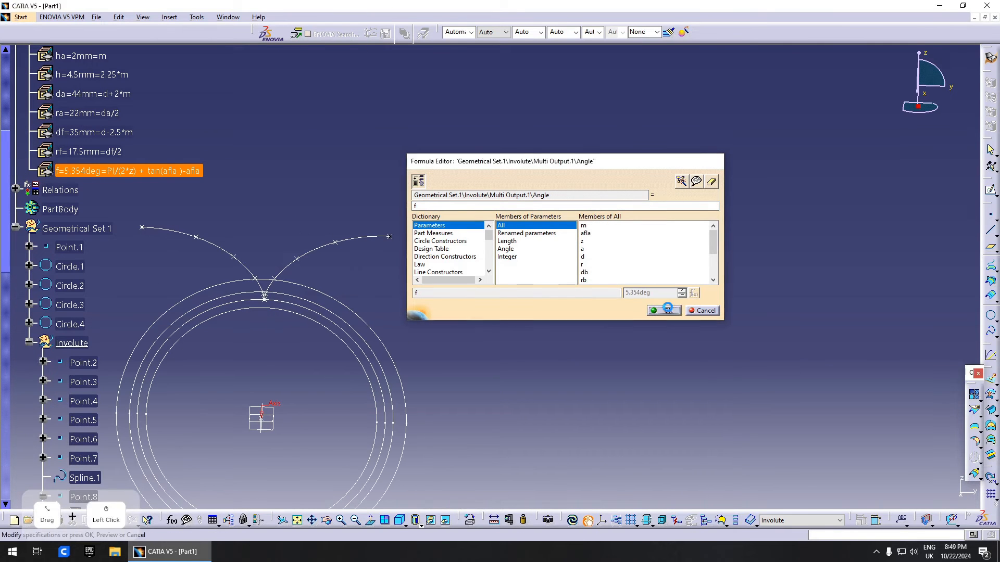
- Change the angle formula to -2*f (-10.708deg) and create the rotated copy
middle_drag(348, 313, 470, 301)
scroll(471, 302, up, 1)
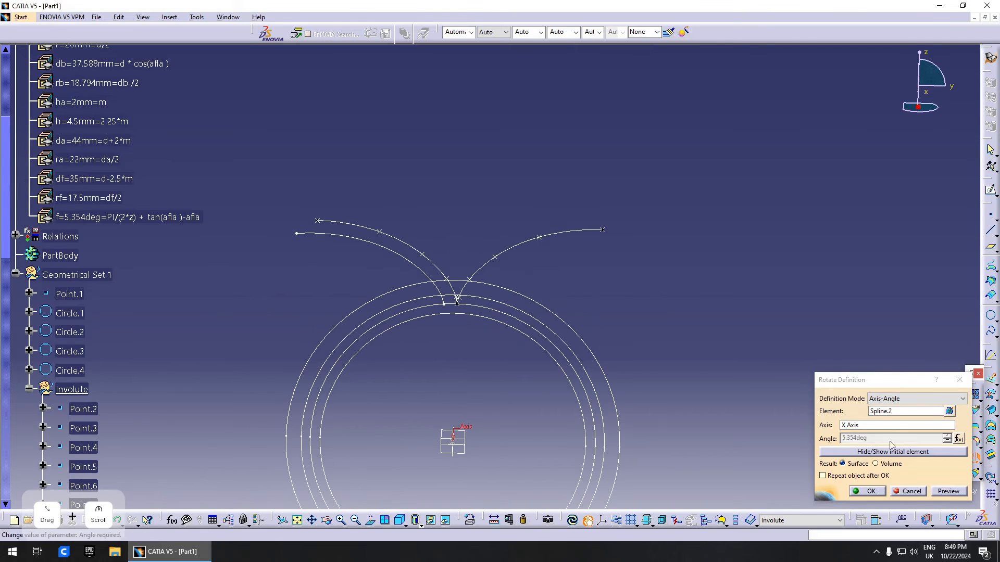
click(958, 438)
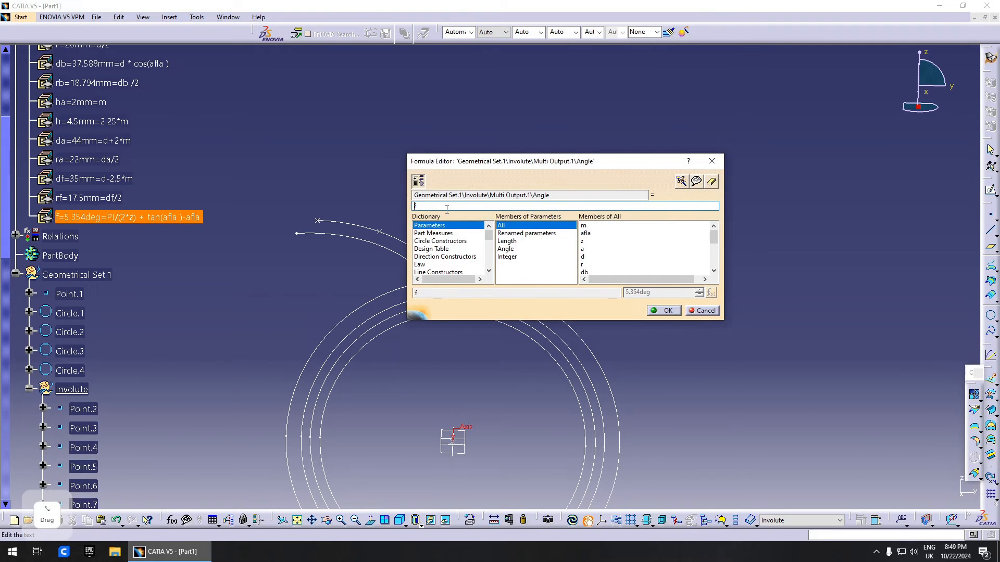
key(Return)
middle_drag(509, 312, 489, 302)
click(958, 439)
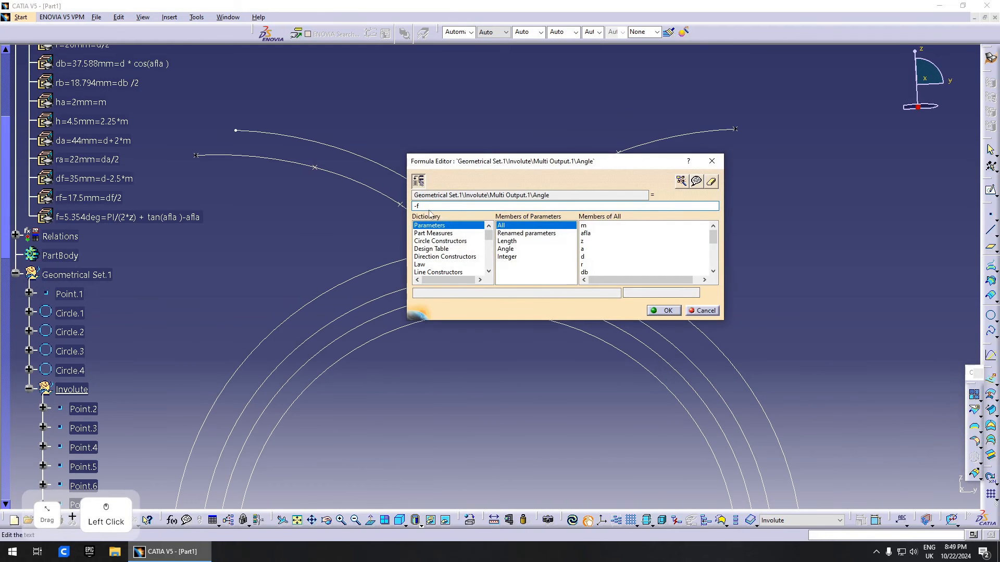
key(Right)
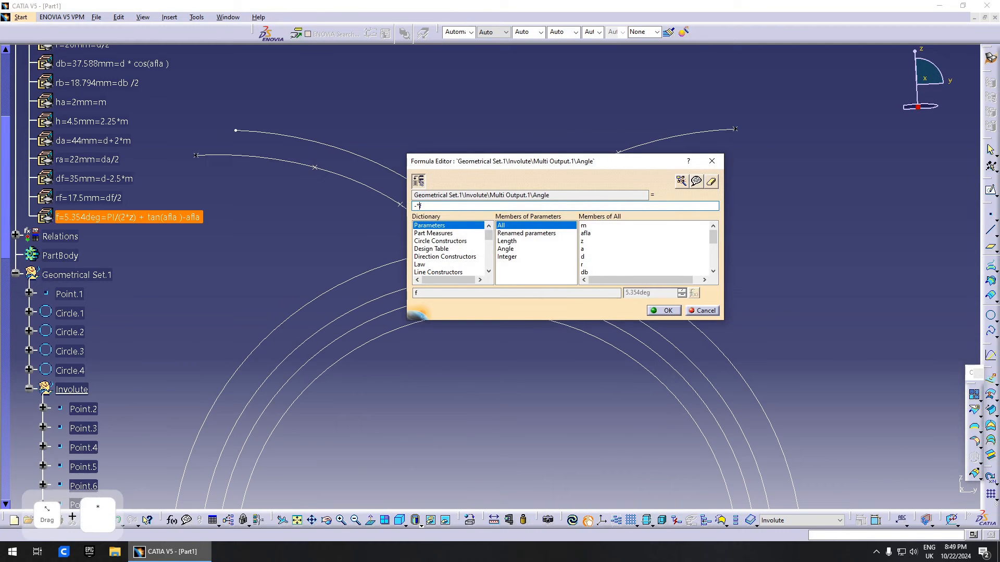
click(663, 311)
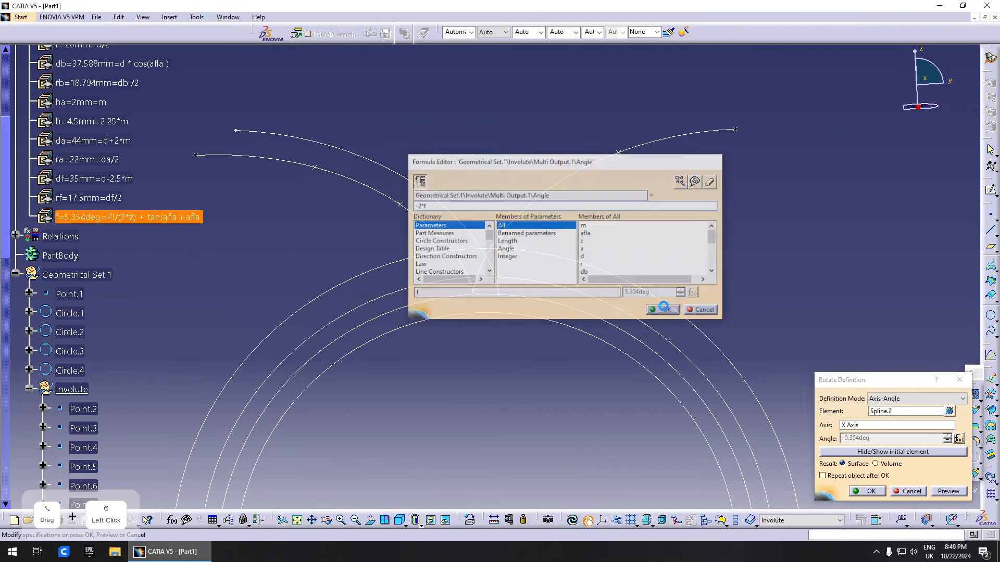
click(871, 492)
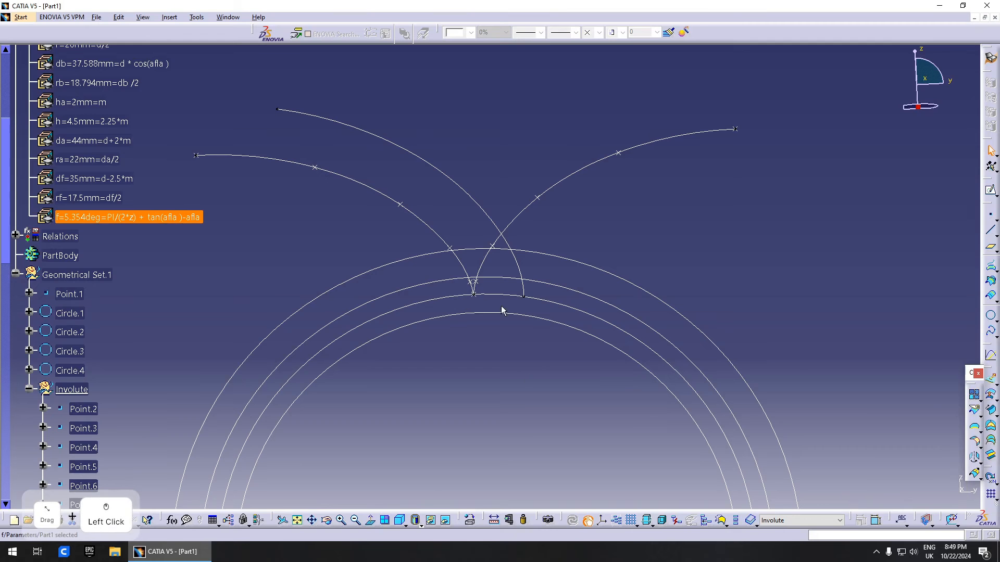
- Copy Circle.3 and Circle.4 and paste them into Geometrical Set.1
middle_drag(515, 314, 472, 310)
click(430, 262)
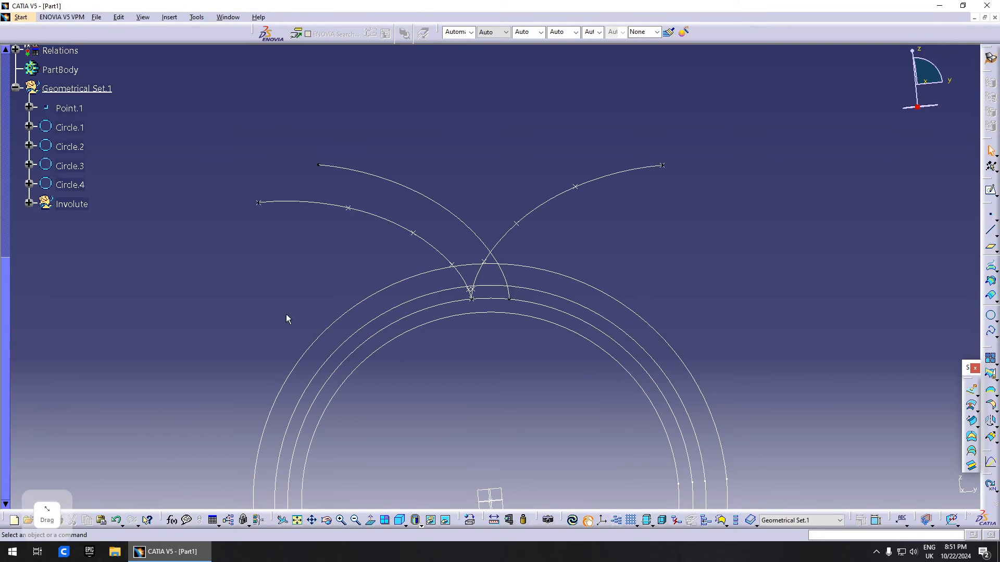
click(487, 314)
middle_drag(488, 314, 390, 353)
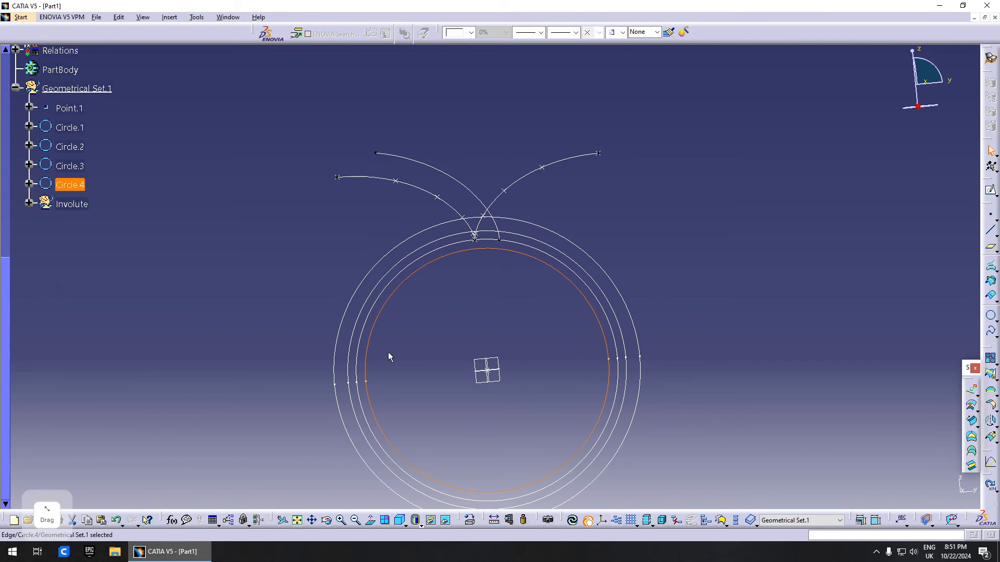
click(342, 300)
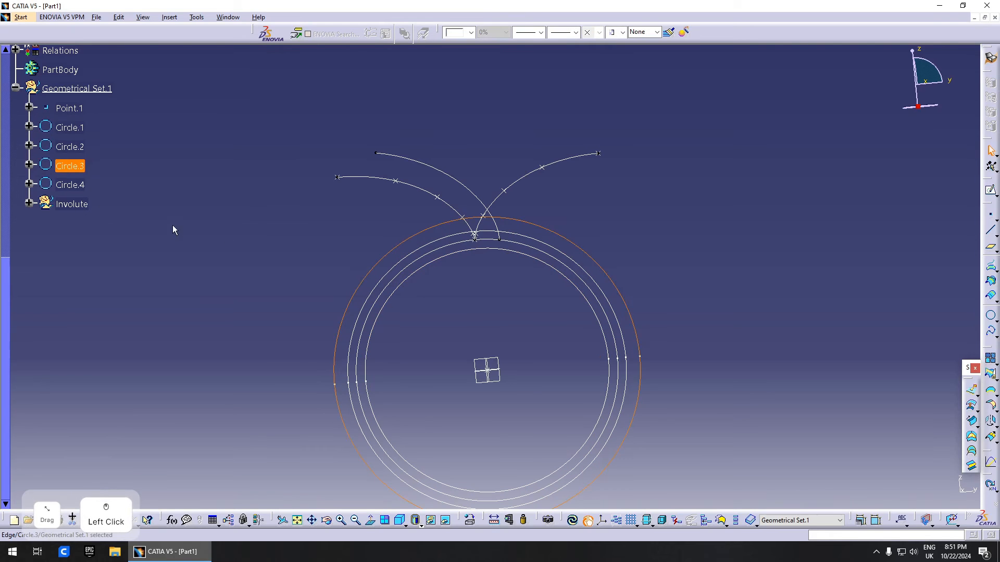
ctrl+click(78, 185)
key(ctrl+c)
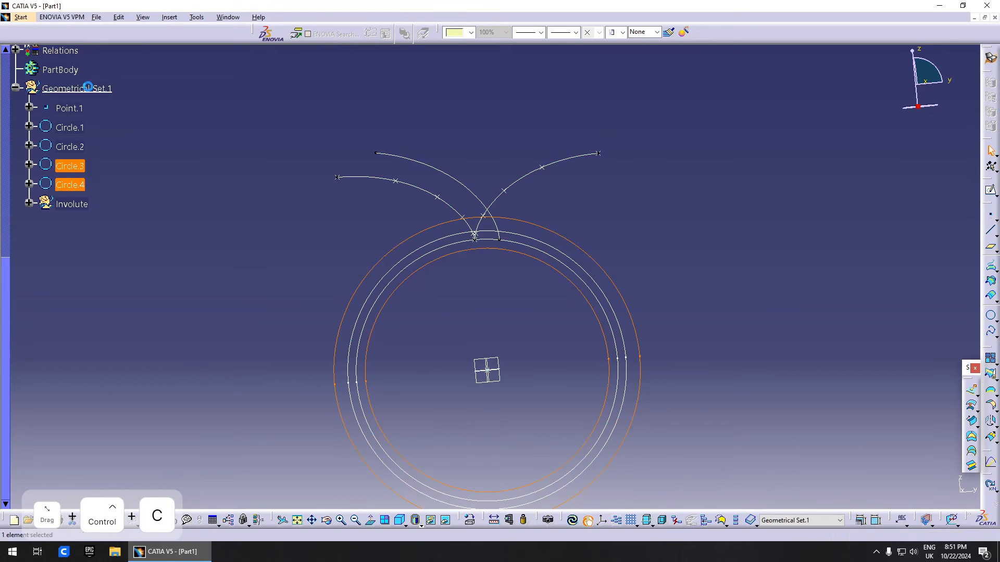
ctrl+click(78, 88)
key(ctrl+v)
- Limit the pasted Circle.7 and Circle.8 to 0–180deg half arcs
double_click(70, 223)
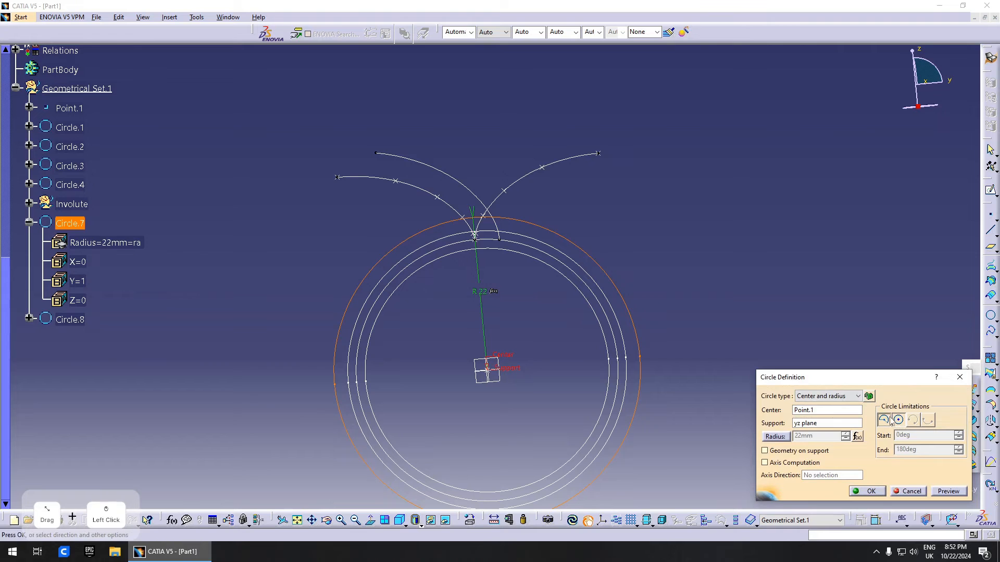
click(884, 419)
click(868, 491)
double_click(69, 357)
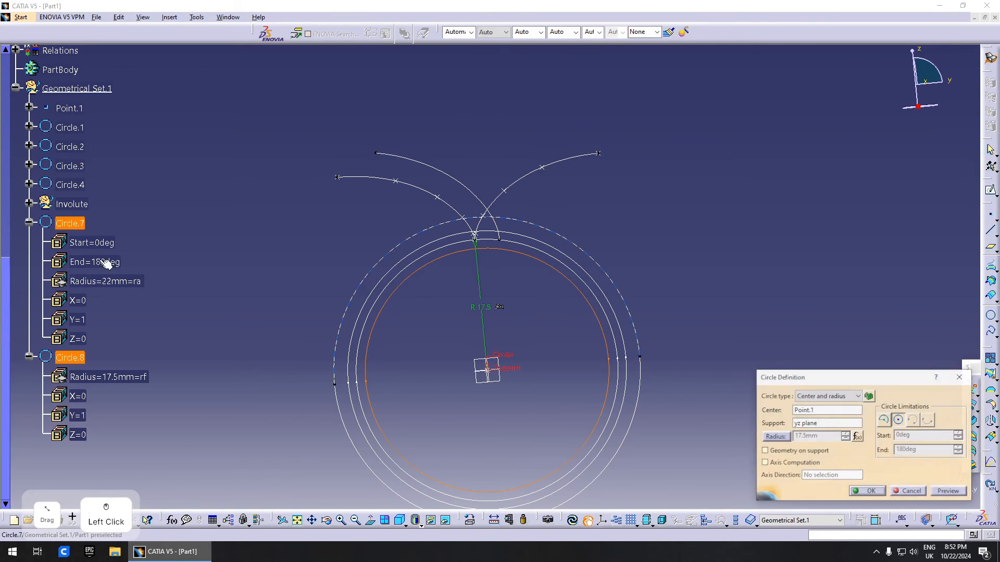
click(883, 419)
click(876, 491)
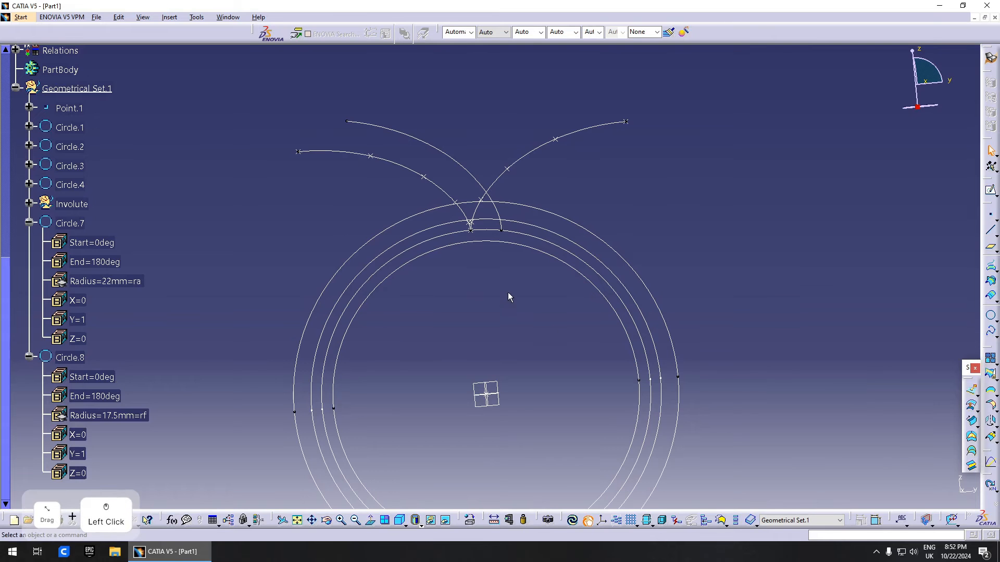
scroll(511, 347, up, 1)
middle_drag(511, 349, 627, 375)
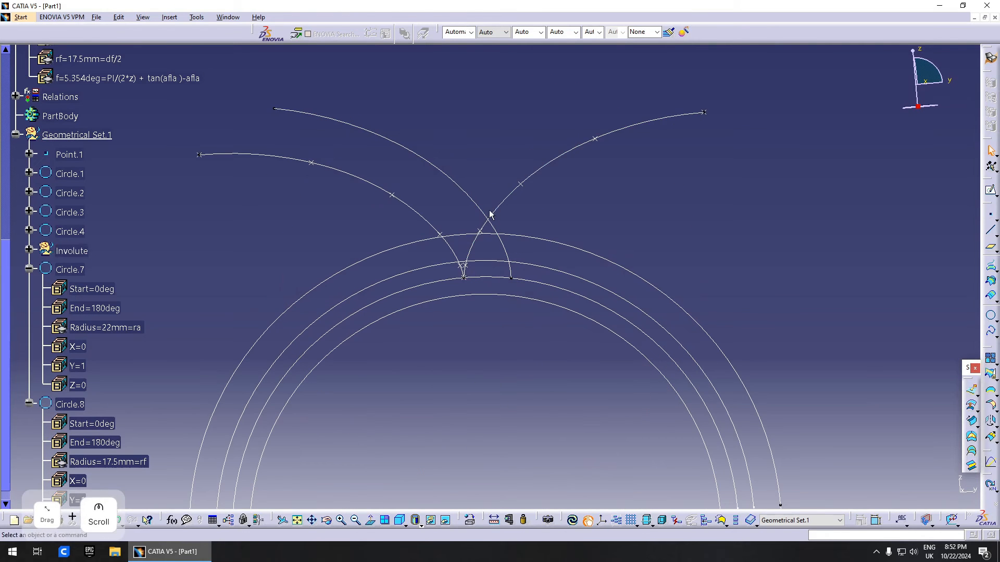
- Hide Spline.2, Point.8 and Point.2, leaving Spline.1's end vertex selected
click(508, 200)
right_click(489, 226)
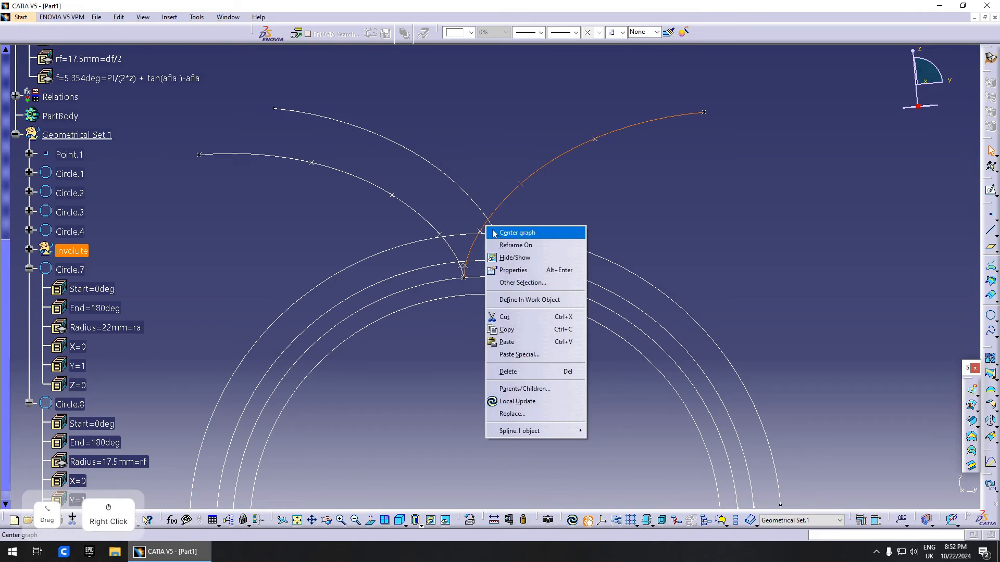
click(499, 230)
right_click(455, 252)
click(485, 284)
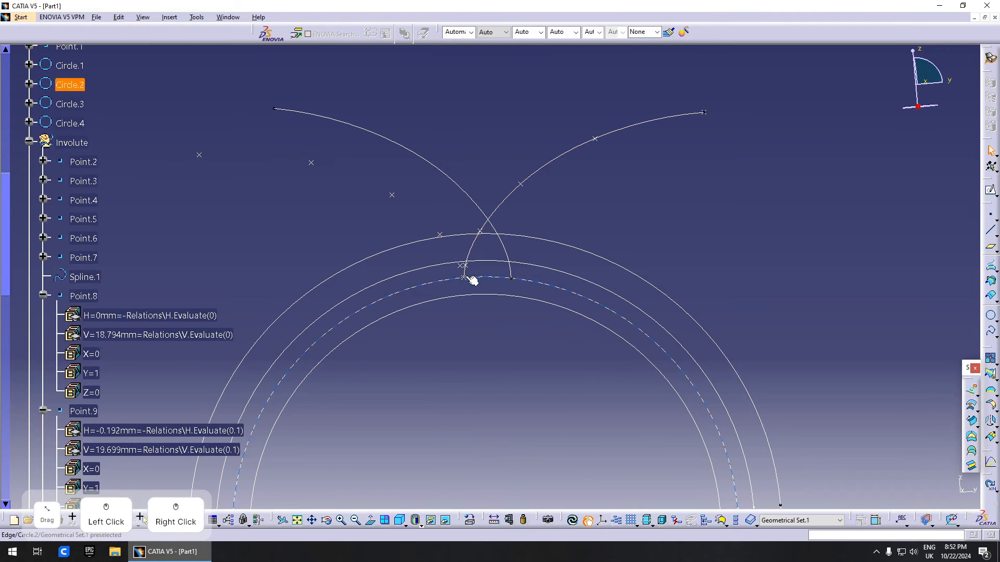
right_click(89, 297)
click(129, 336)
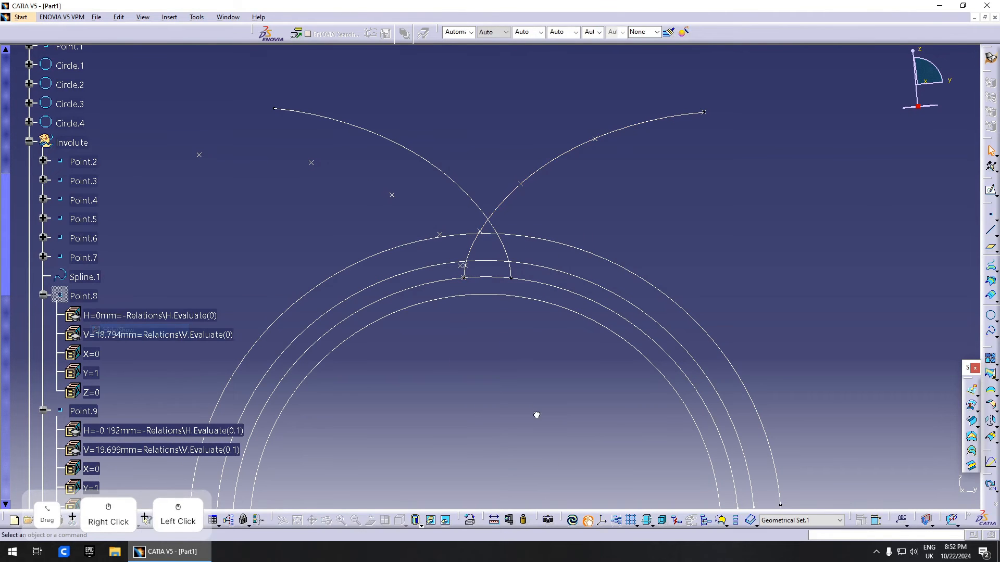
click(464, 277)
right_click(463, 277)
click(474, 310)
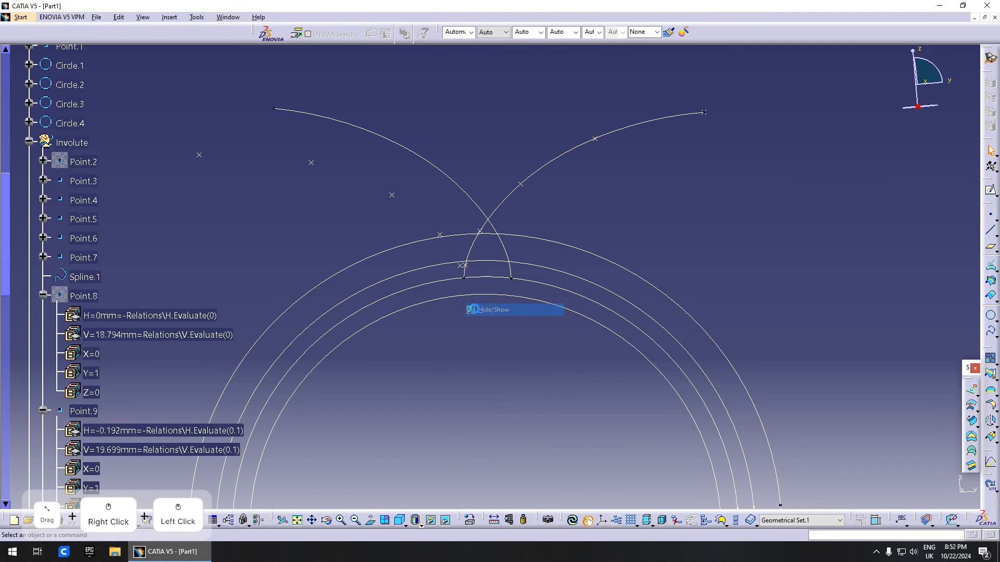
click(464, 277)
scroll(469, 284, down, 3)
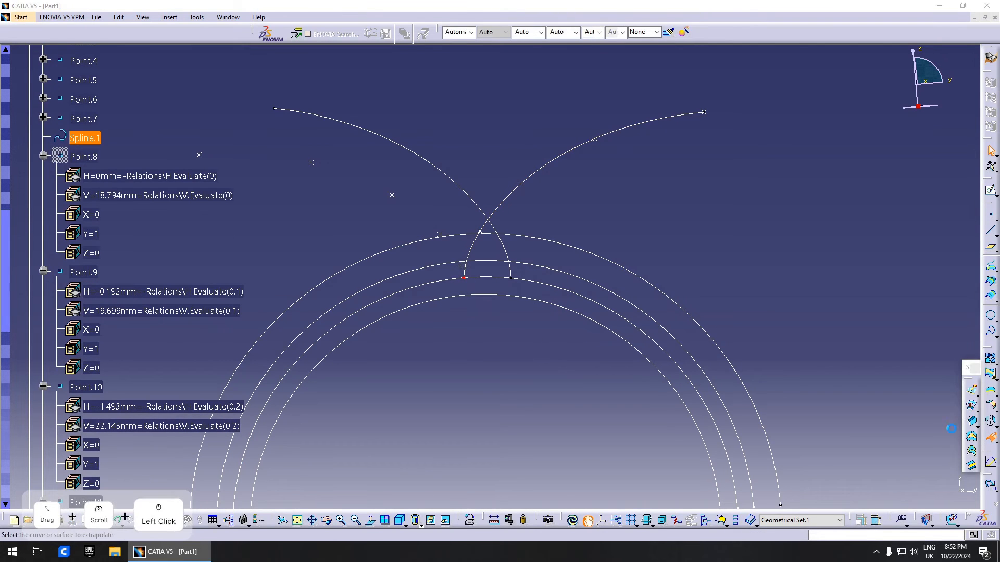
- Extrapolate Spline.1 from its end vertex with the yz plane as support
click(990, 438)
click(473, 240)
middle_drag(473, 240, 559, 375)
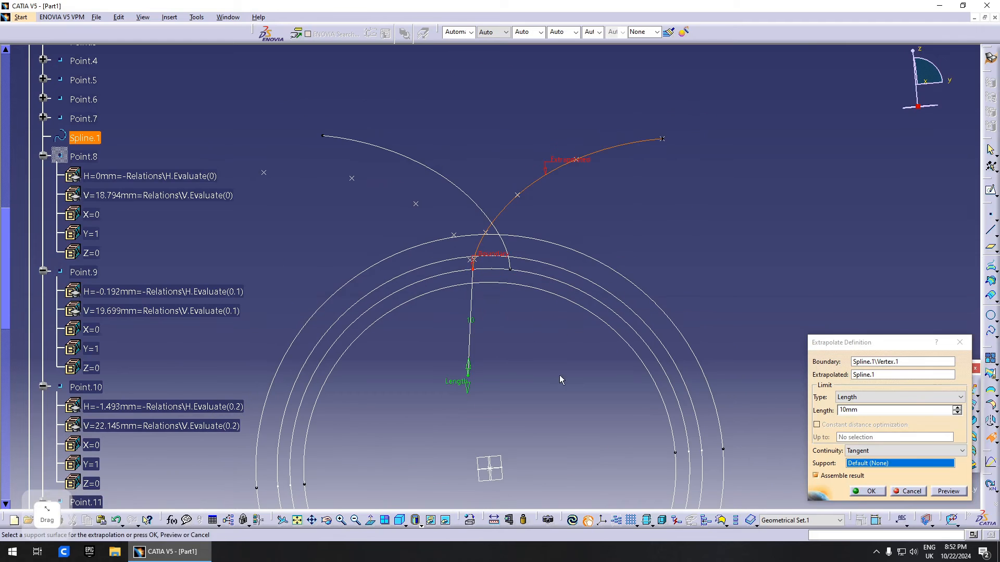
middle_drag(509, 341, 504, 330)
click(511, 456)
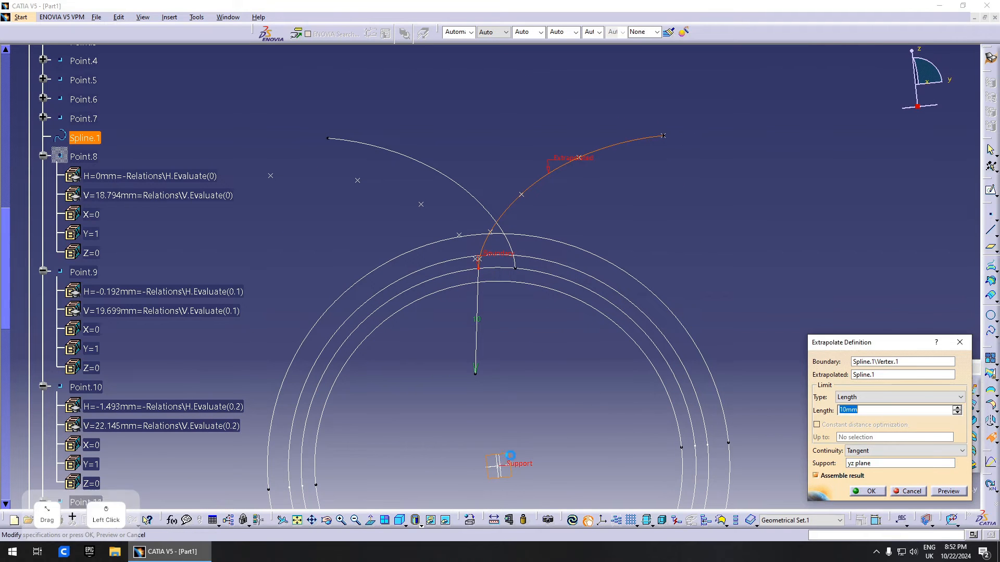
middle_drag(595, 342, 649, 341)
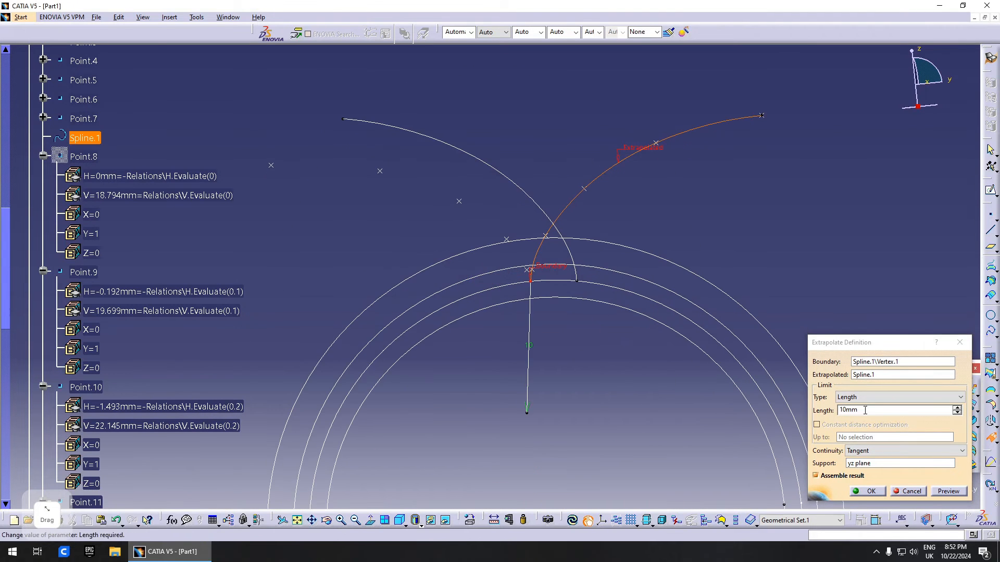
scroll(360, 372, up, 6)
scroll(429, 398, up, 2)
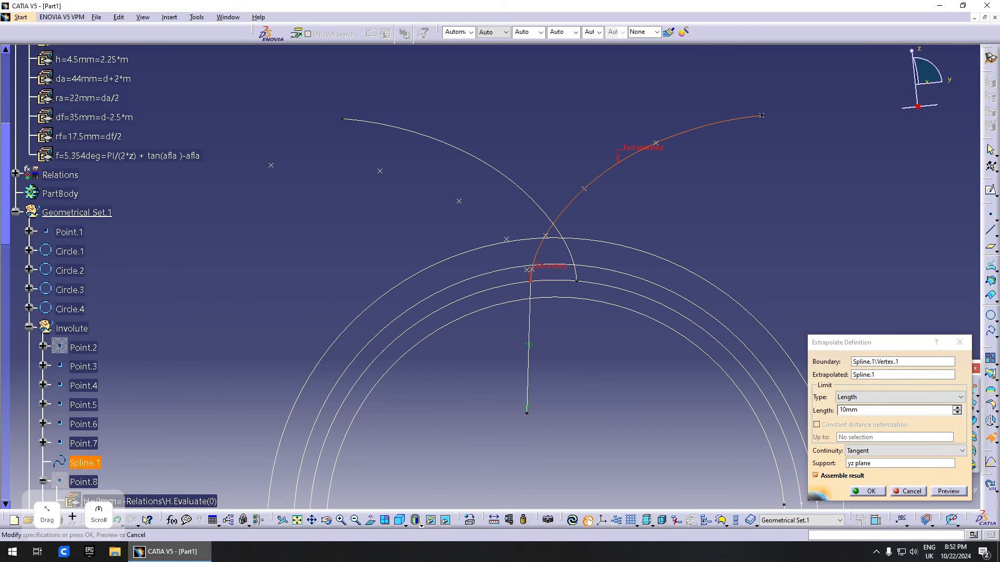
- Set the extrapolation length to the formula 2*m (4mm) and create the extension
right_click(886, 410)
click(895, 415)
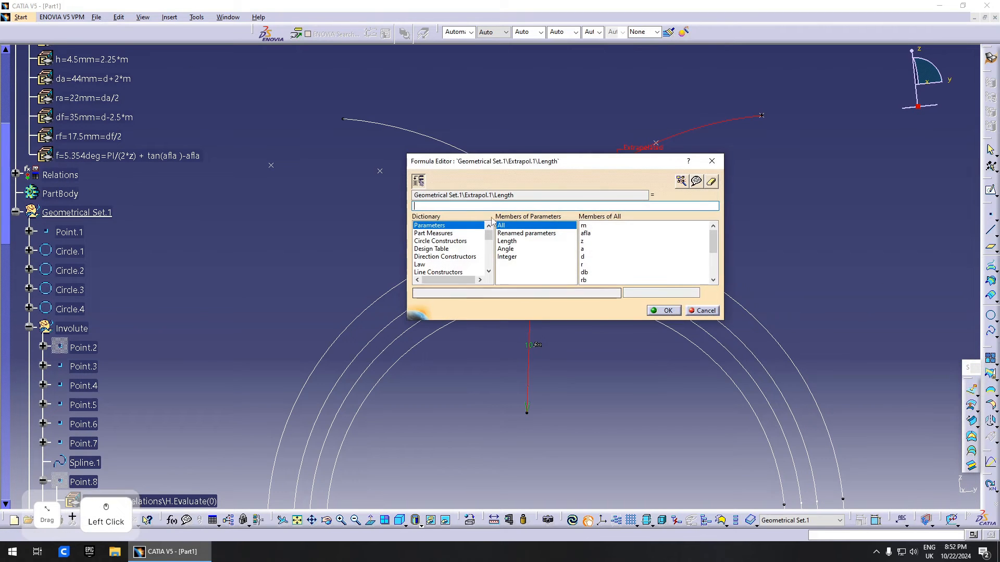
drag(480, 161, 491, 164)
scroll(71, 218, up, 5)
click(73, 305)
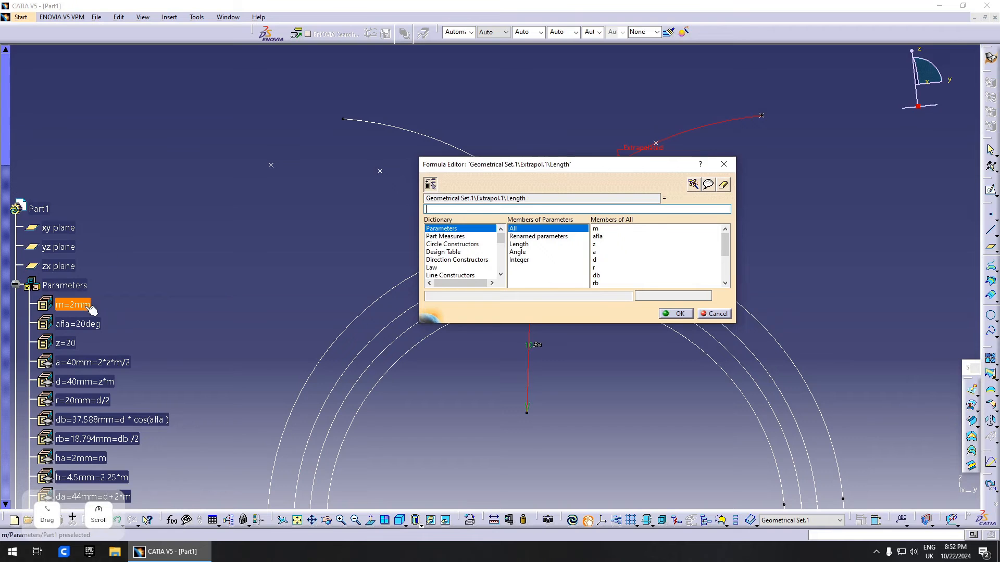
drag(546, 162, 697, 127)
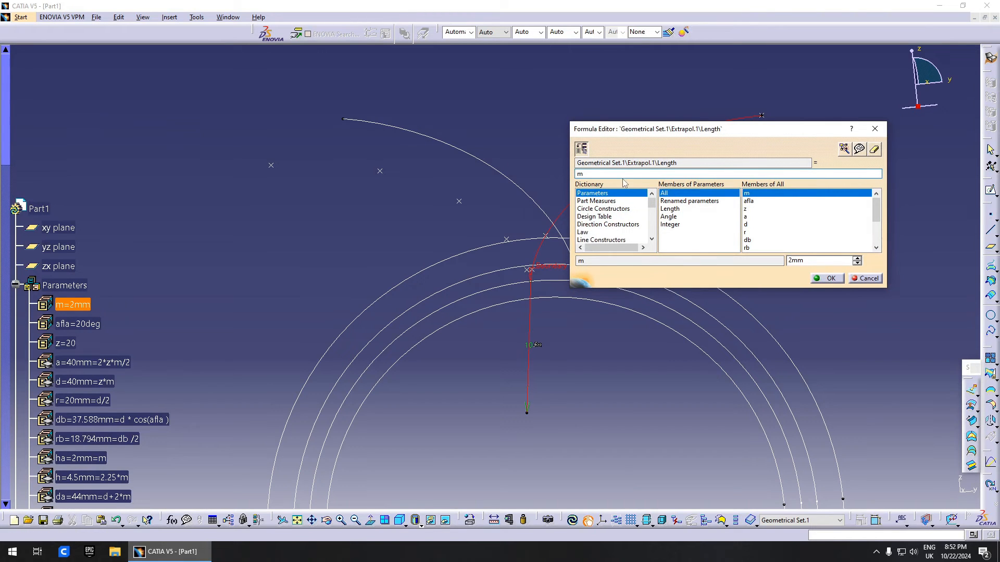
key(Left)
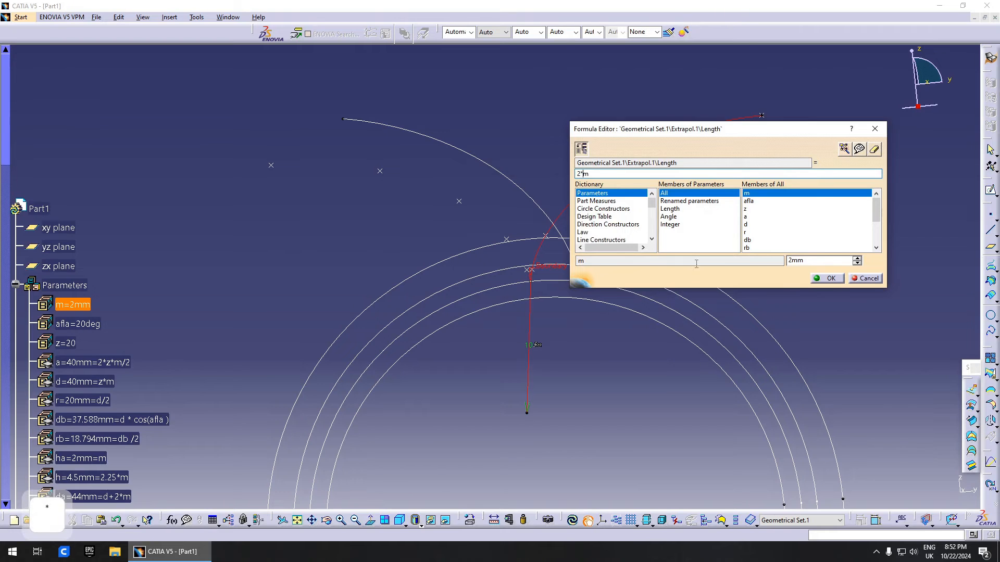
click(827, 278)
click(867, 491)
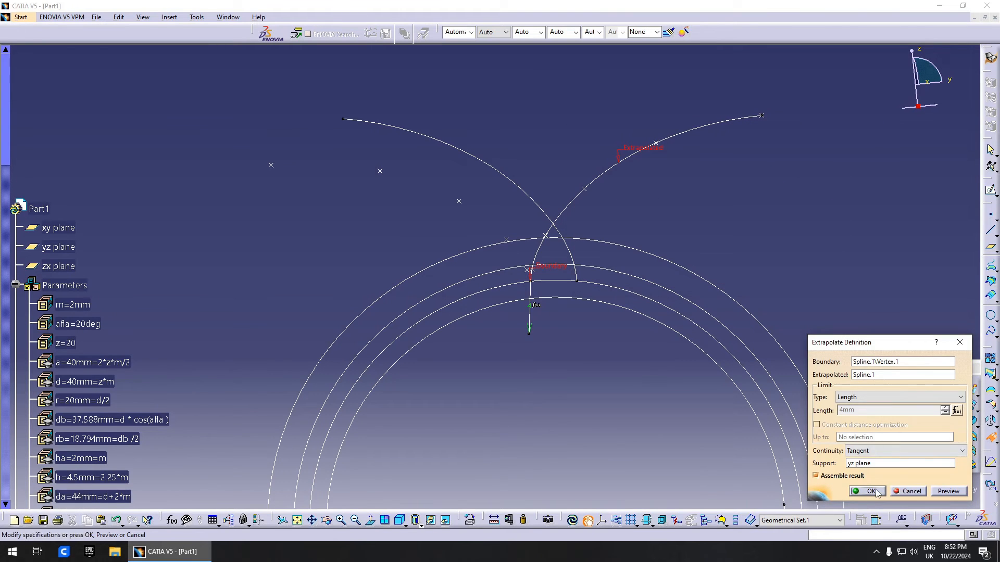
click(990, 438)
- Extrapolate Rotate.1 from its end vertex on the yz plane by 2*m (4mm)
click(577, 281)
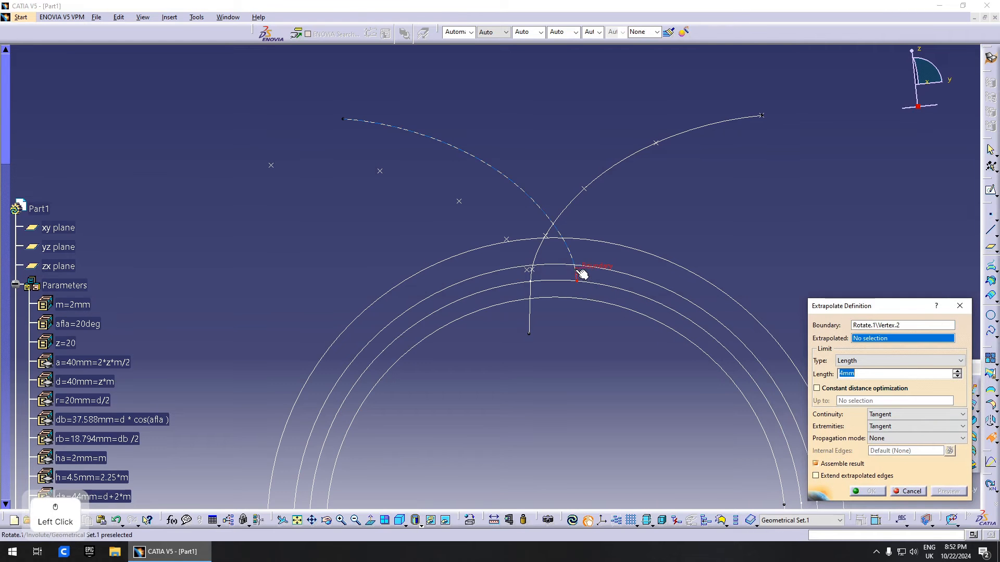
click(571, 263)
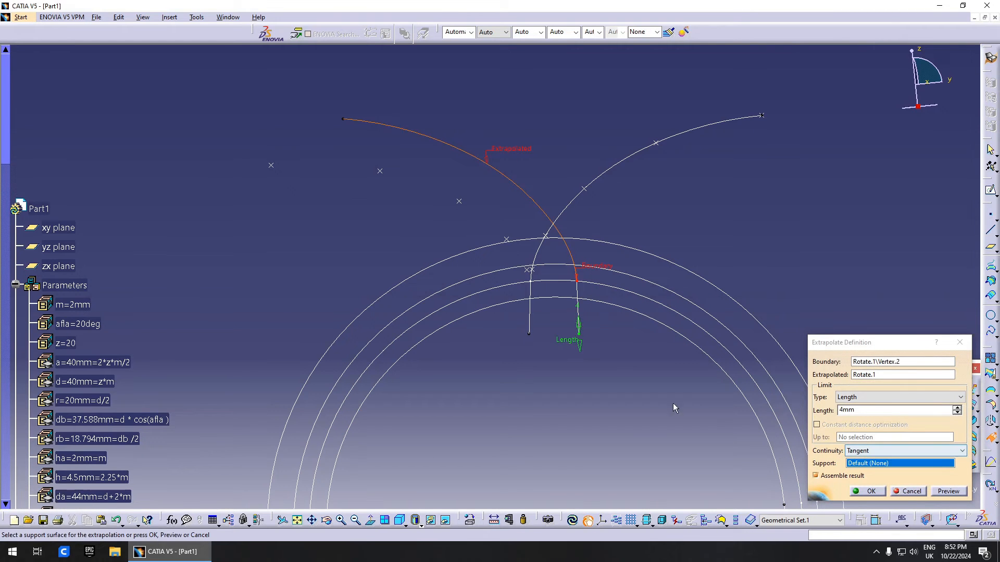
middle_drag(643, 403, 586, 318)
click(528, 367)
middle_drag(598, 276, 603, 322)
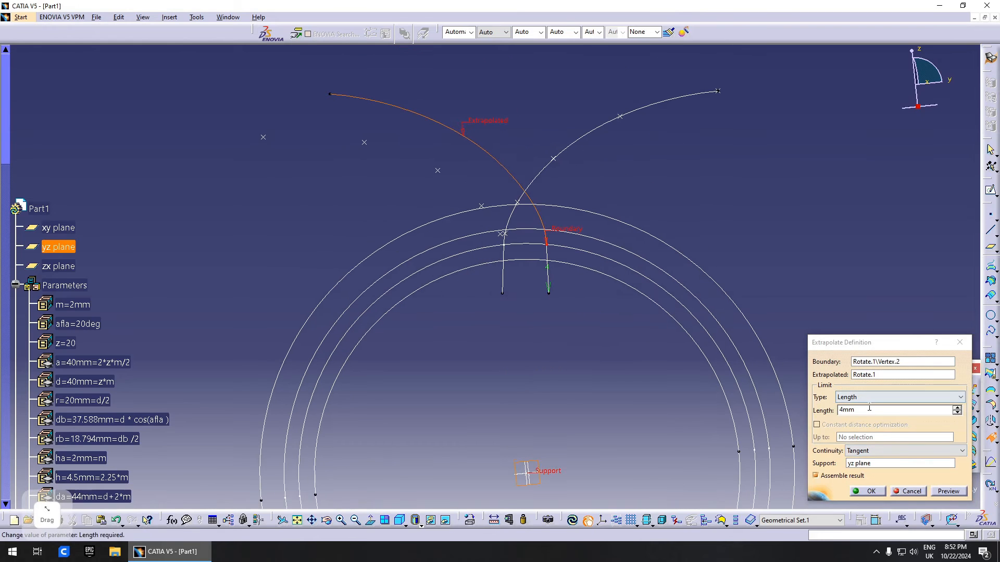
right_click(855, 410)
click(877, 420)
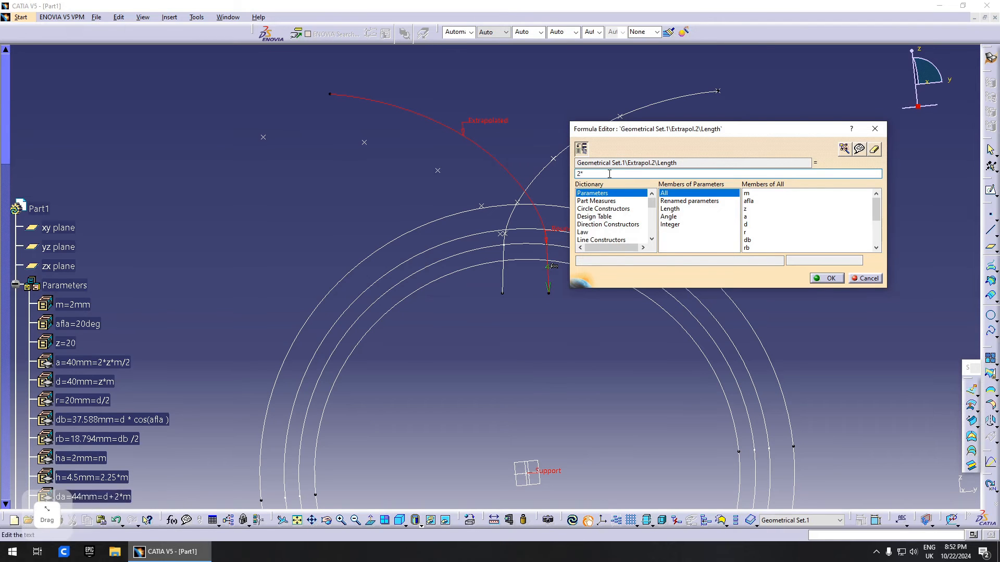
text(2*)
click(73, 304)
click(827, 278)
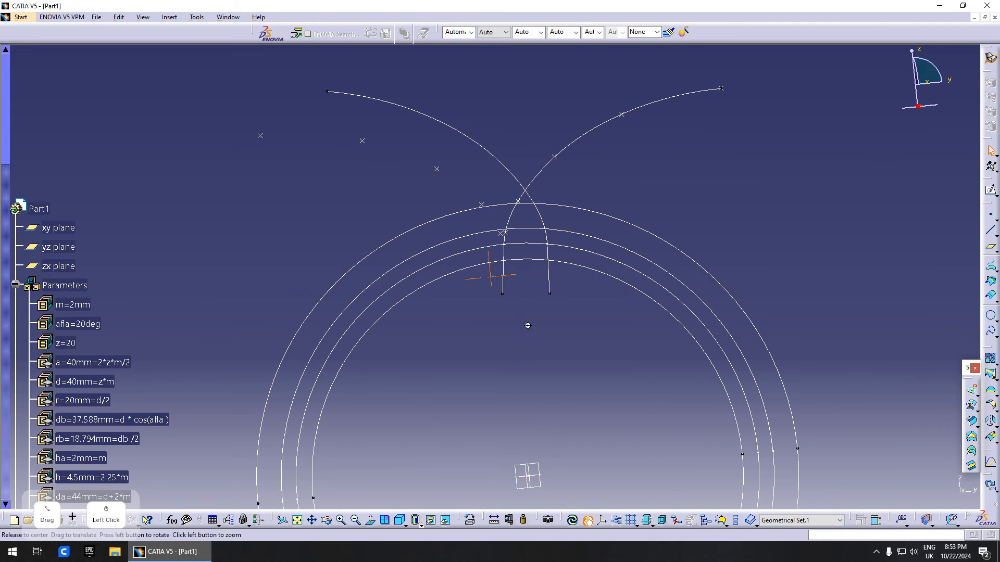
middle_drag(528, 326, 507, 350)
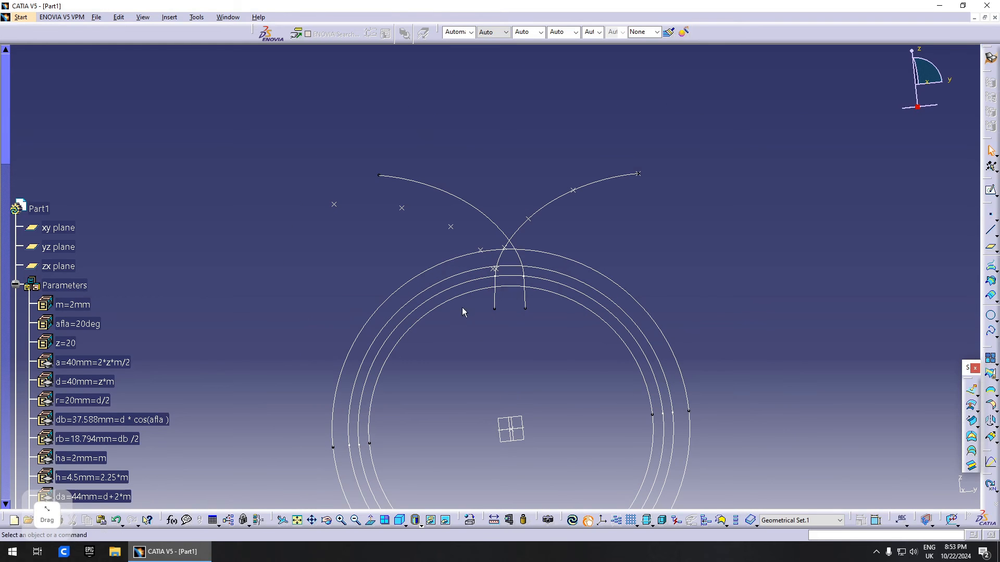
click(993, 323)
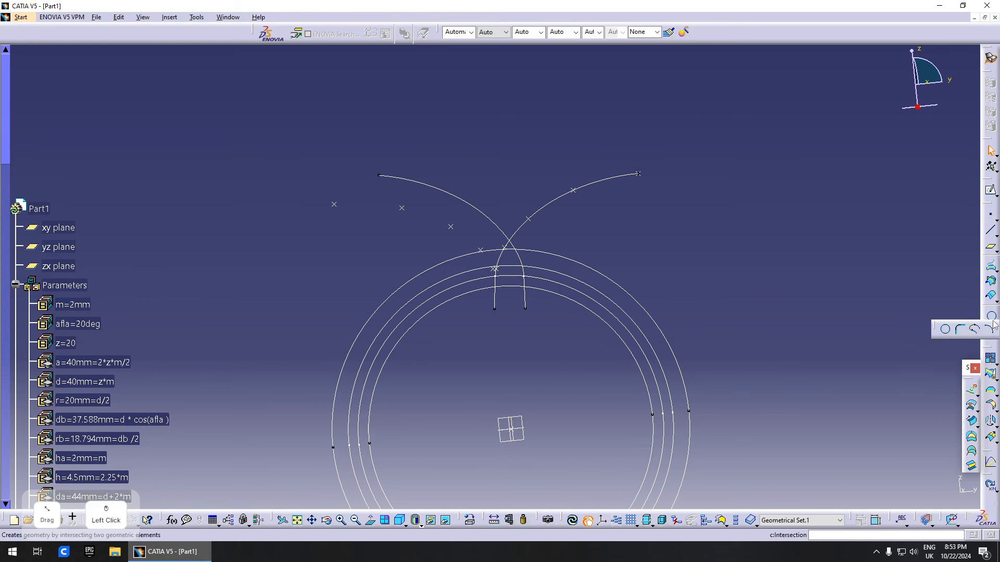
- Fillet the first flank extension into the root circle with a 0.4*m radius corner
click(959, 333)
middle_drag(560, 362, 555, 337)
click(497, 309)
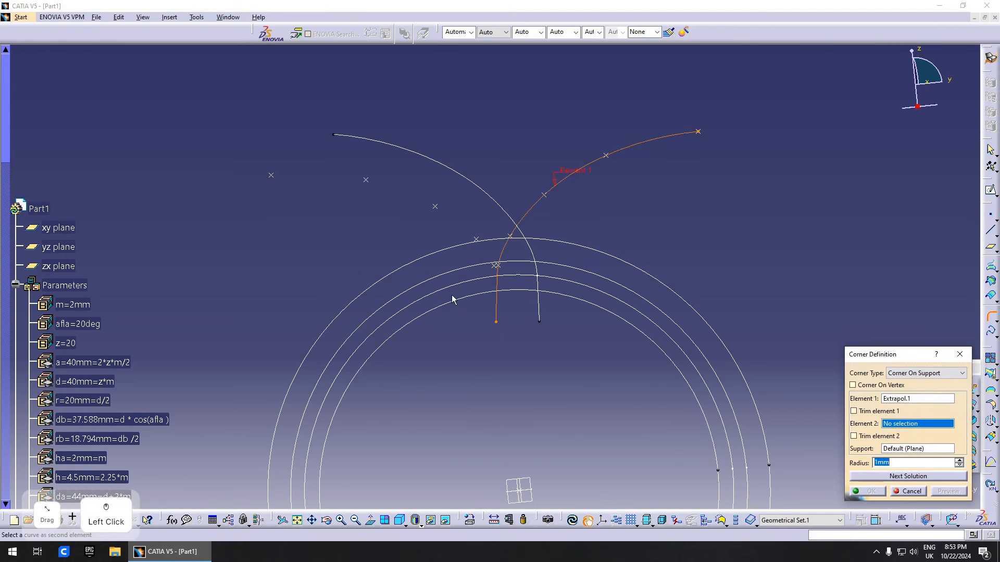
middle_drag(452, 300, 514, 477)
click(415, 324)
click(900, 463)
right_click(930, 465)
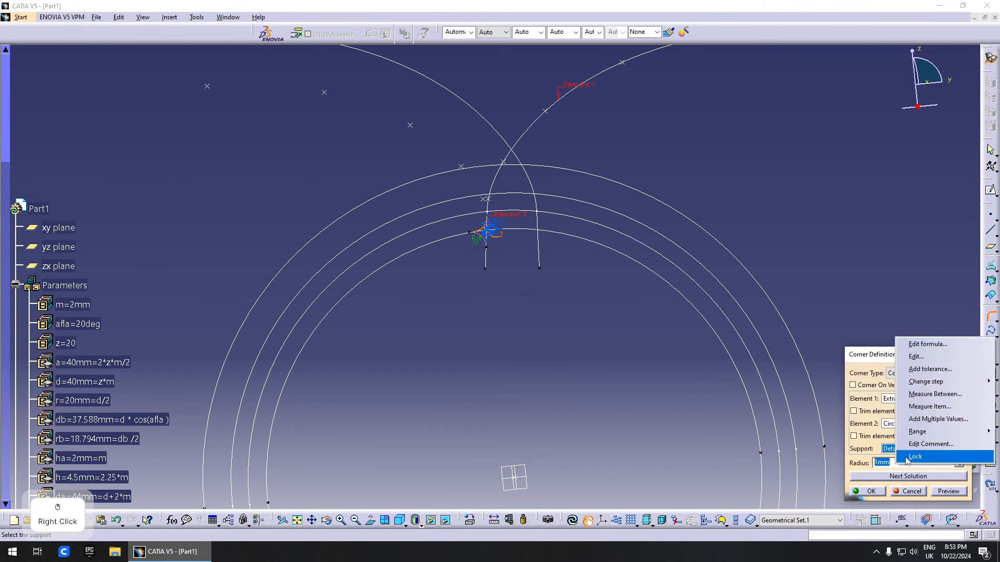
click(943, 346)
scroll(119, 318, up, 5)
scroll(120, 317, down, 5)
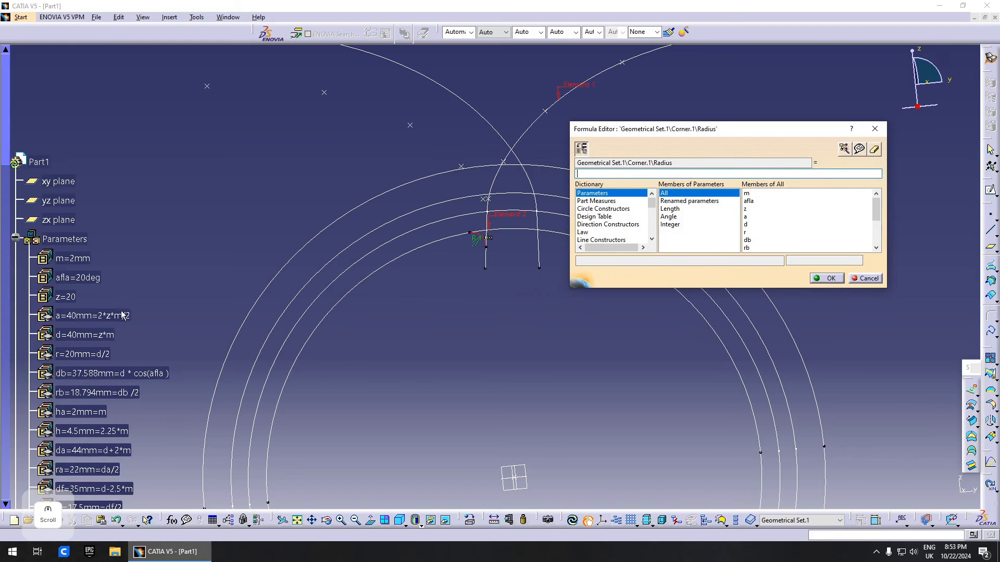
click(75, 258)
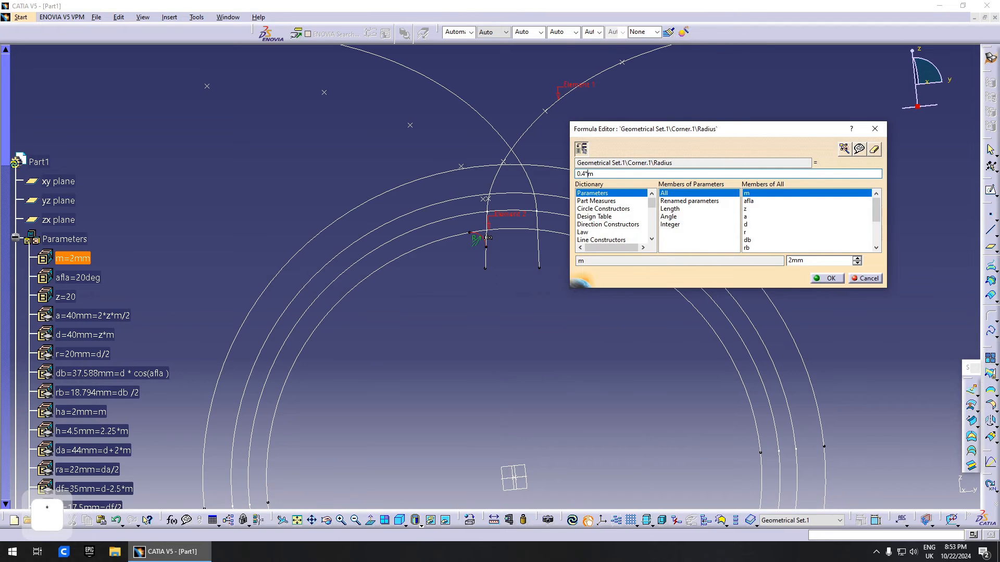
click(833, 279)
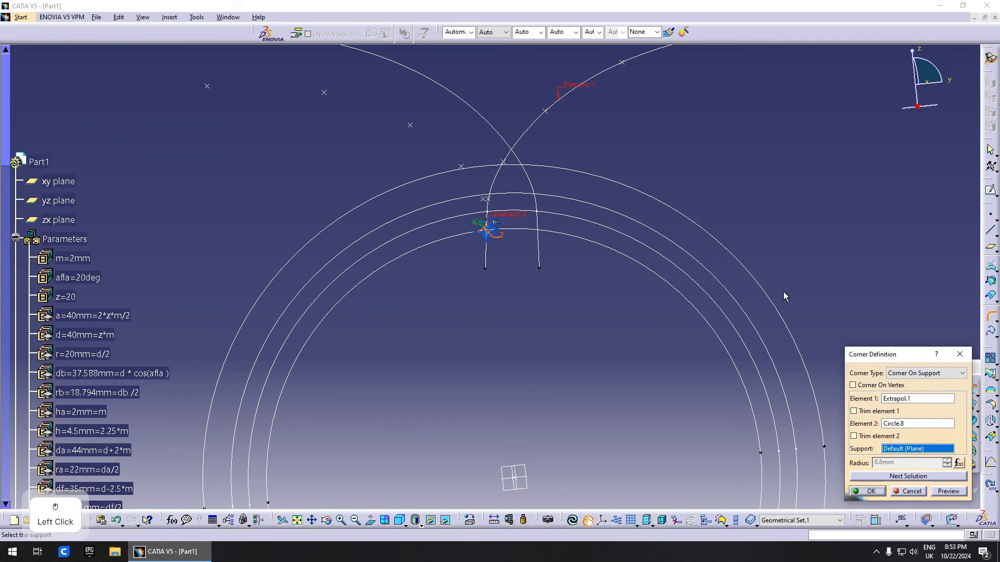
middle_drag(620, 354, 642, 386)
click(869, 491)
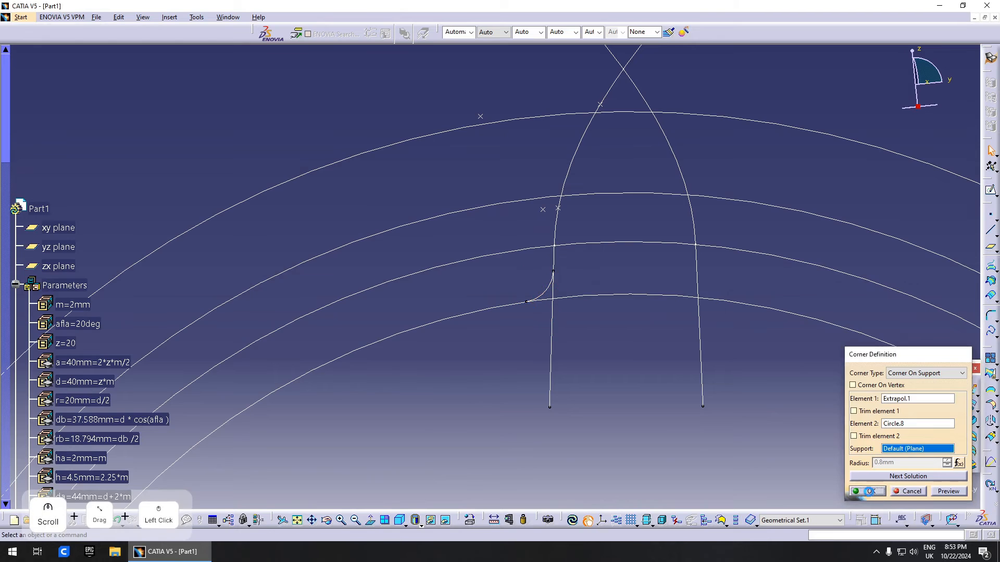
middle_drag(649, 333, 639, 378)
- Edit the first corner to trim the flank extension instead of the root circle
double_click(538, 285)
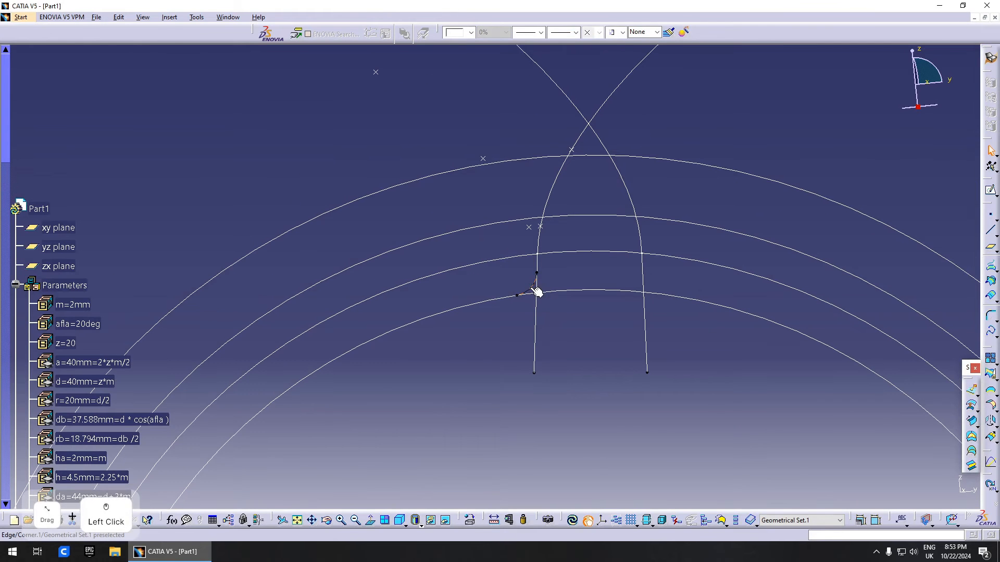
mouse_move(603, 332)
middle_down()
mouse_move(601, 397)
mouse_move(641, 350)
mouse_move(612, 330)
middle_up()
click(878, 437)
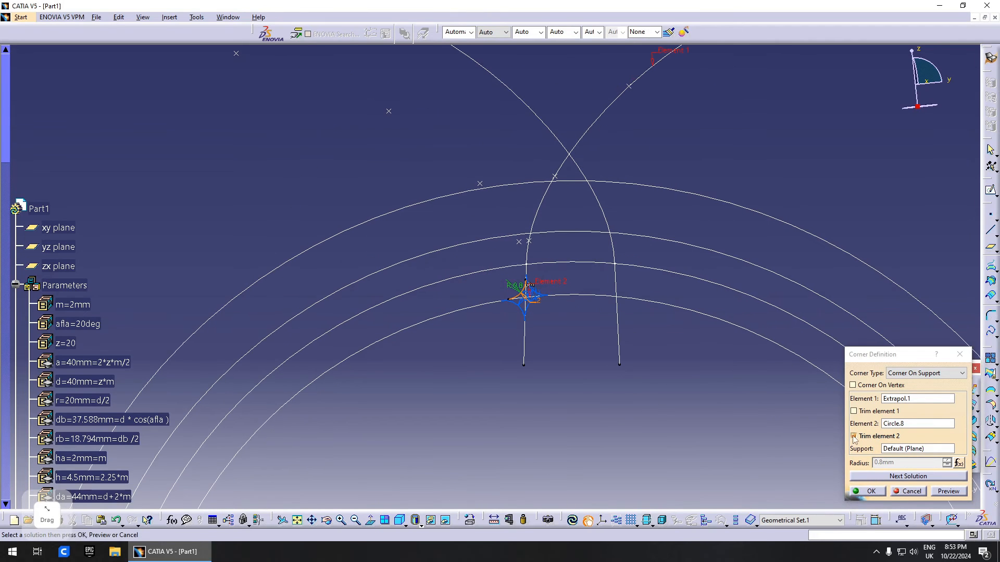
click(947, 492)
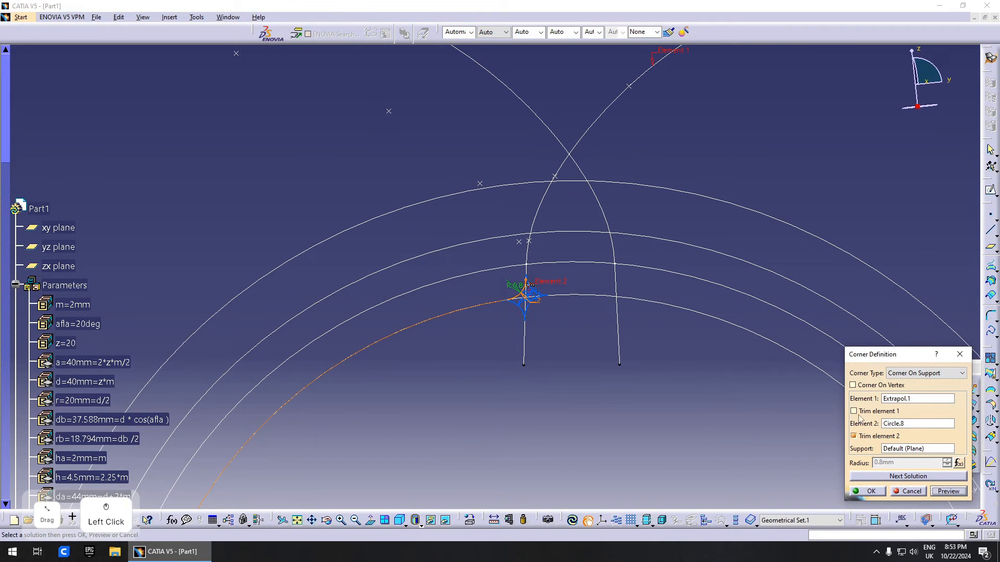
click(878, 437)
click(878, 412)
click(948, 491)
click(872, 493)
middle_drag(643, 379, 527, 380)
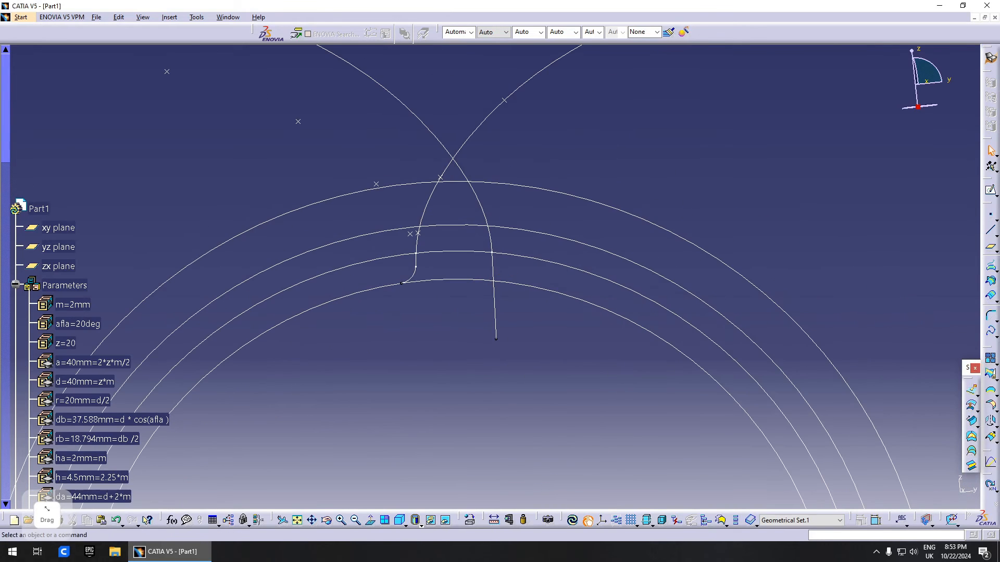
- Fillet Extrapol.2 into Circle.8 with a 0.4*m (0.8mm) radius corner, Corner.2
click(991, 316)
click(501, 263)
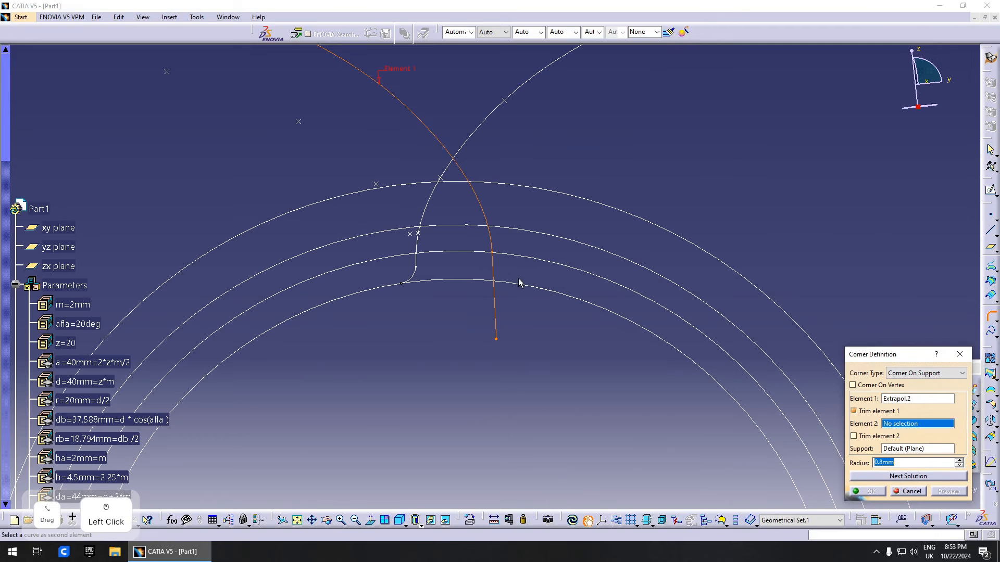
click(519, 284)
middle_drag(517, 293, 565, 253)
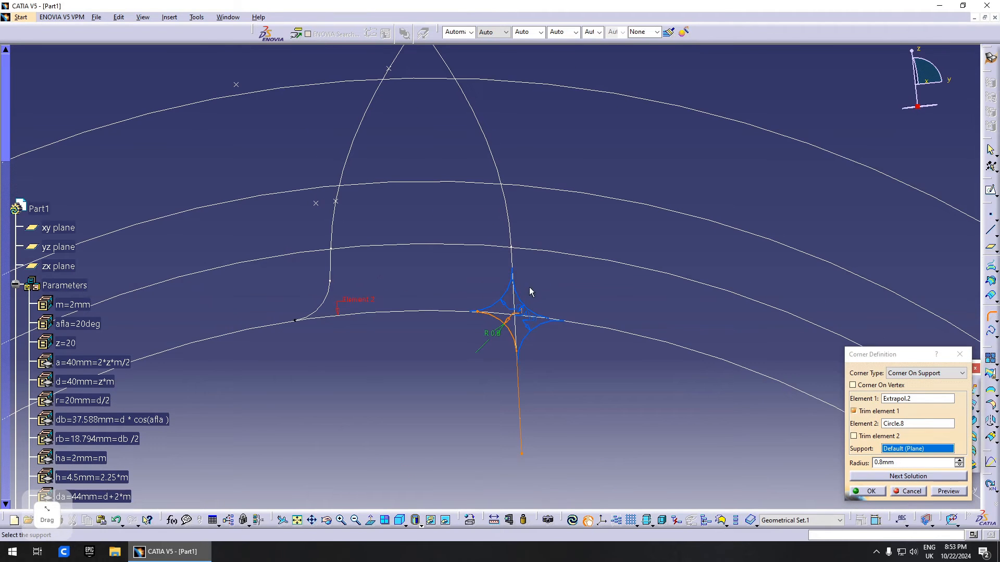
click(519, 295)
middle_drag(627, 314, 692, 375)
right_click(901, 463)
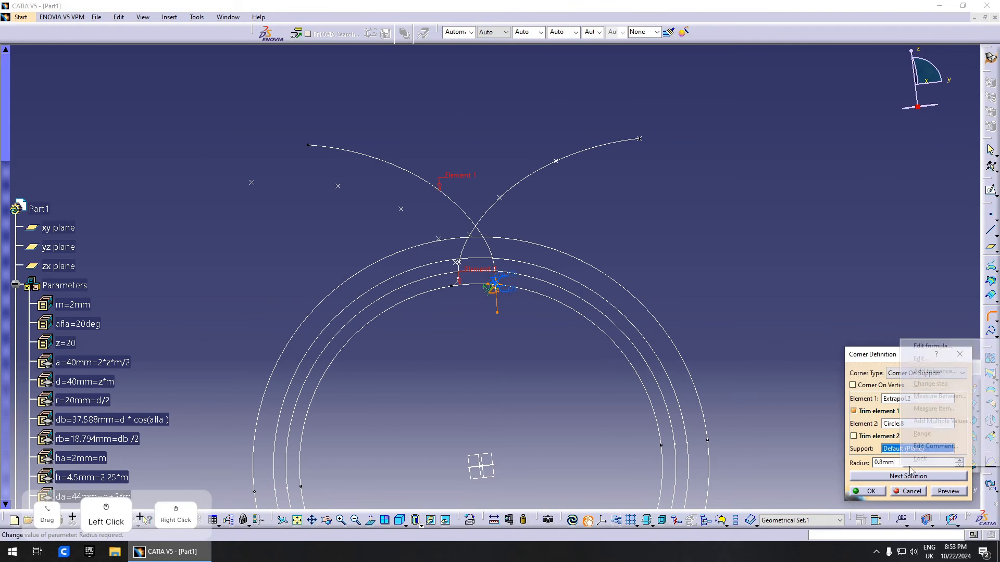
click(932, 346)
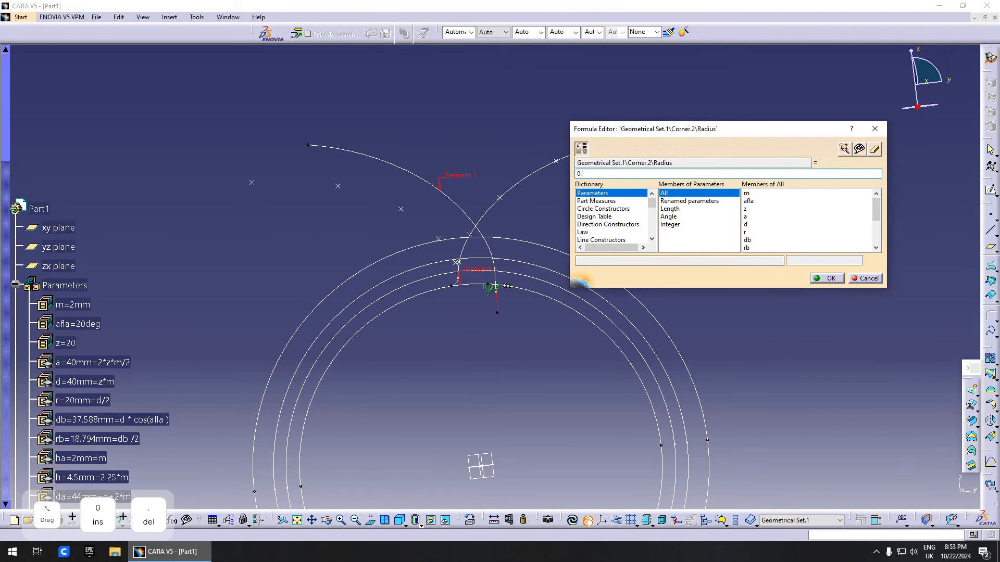
click(83, 307)
click(834, 281)
middle_drag(665, 348, 657, 308)
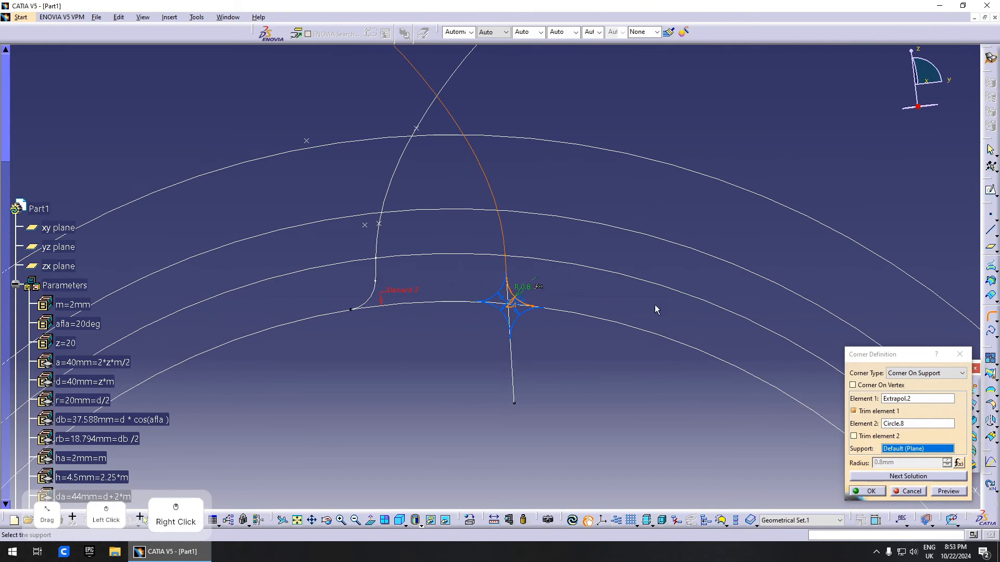
click(868, 492)
mouse_move(571, 367)
middle_down()
mouse_move(554, 345)
mouse_move(533, 260)
middle_up()
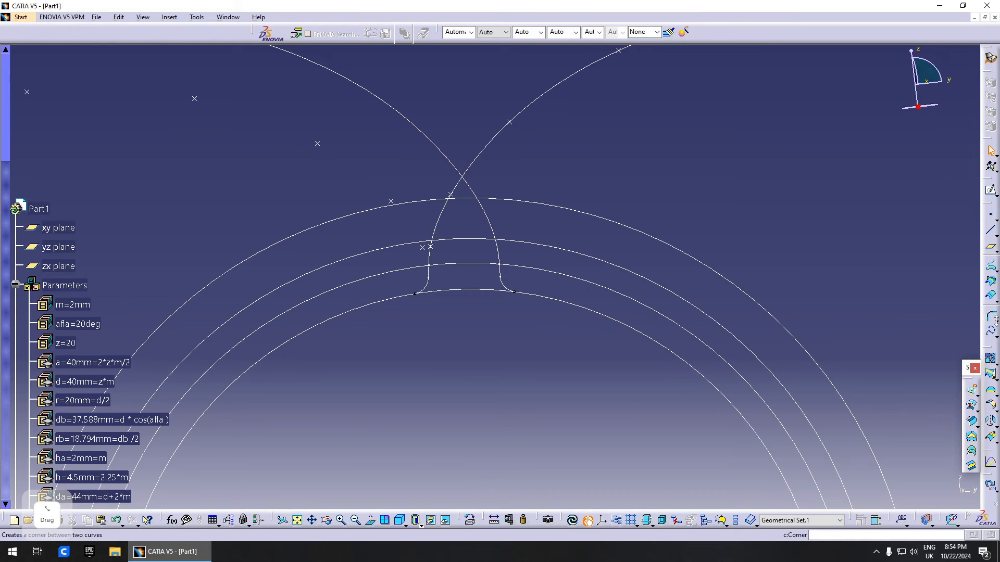
- Trim Circle.7, Corner.2, Corner.1 and Circle.8 into one closed tooth outline, Trim.1
click(992, 377)
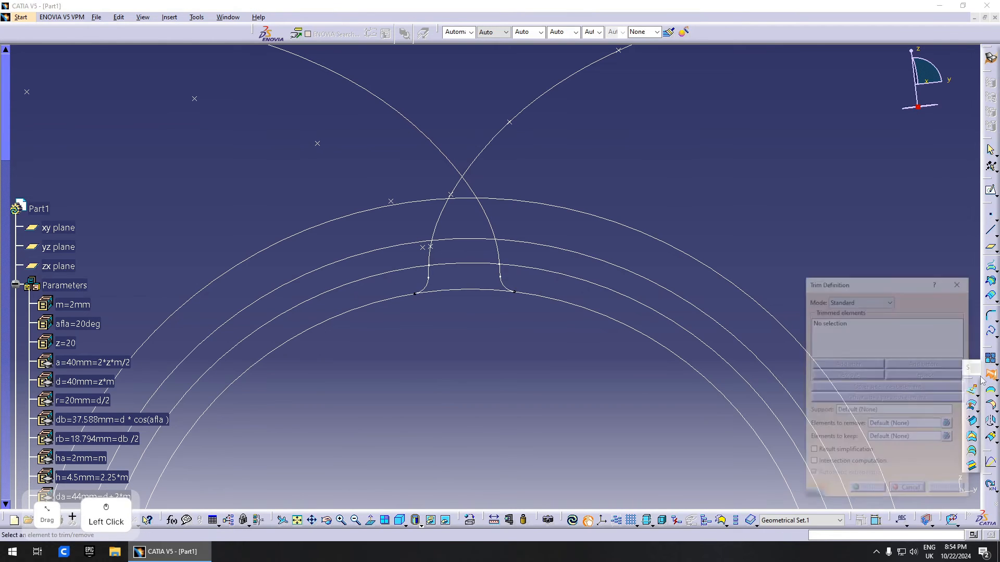
click(468, 201)
click(491, 216)
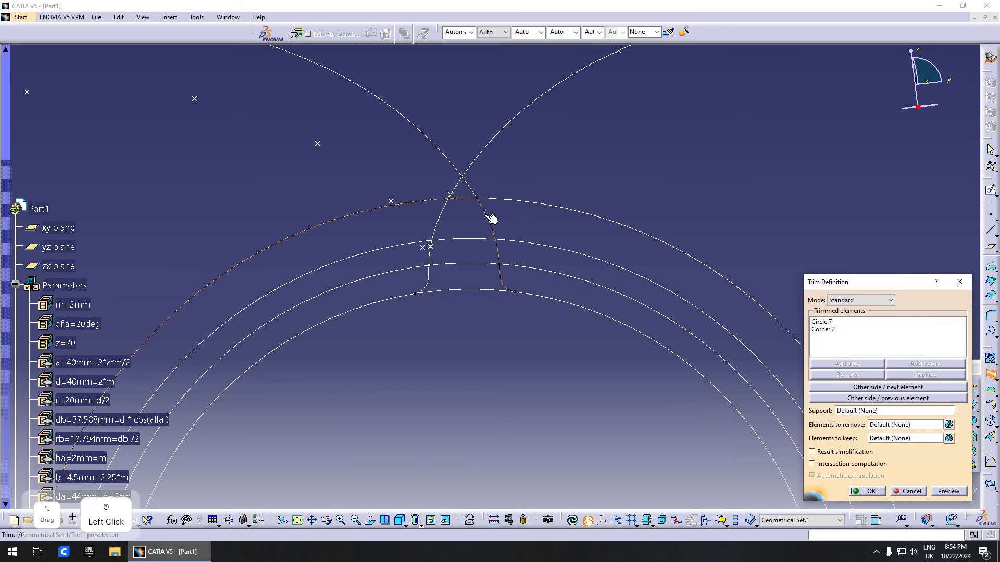
click(440, 214)
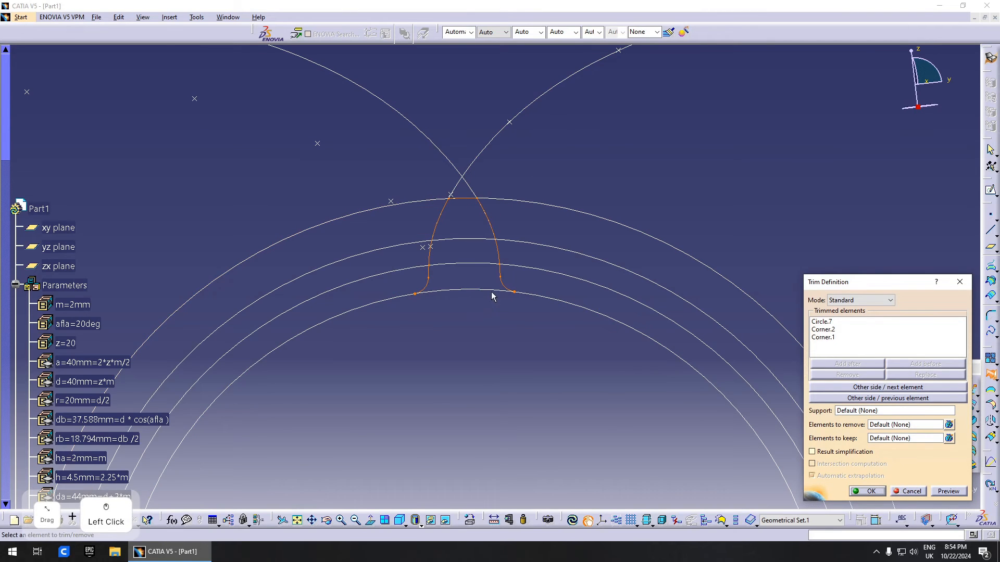
click(867, 491)
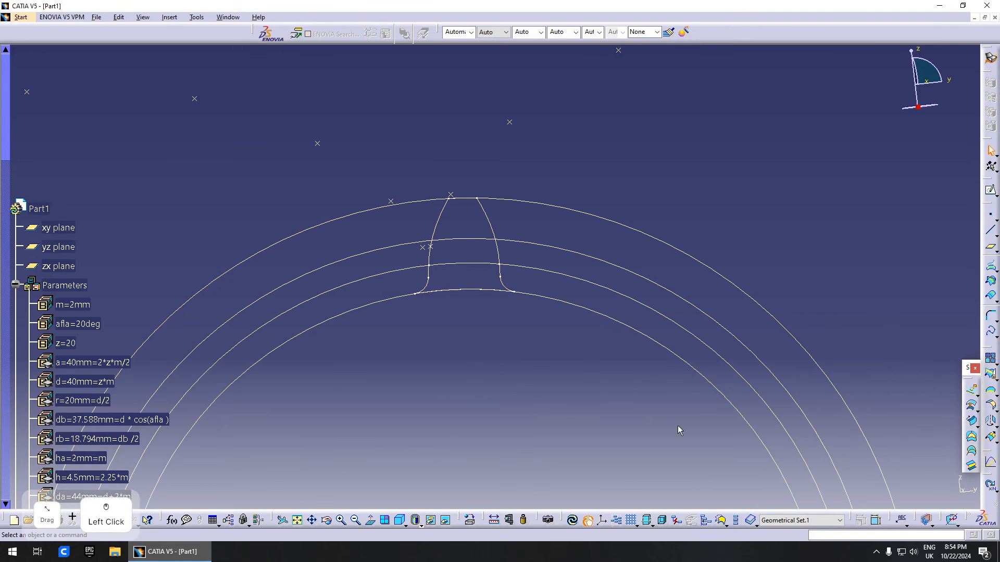
mouse_move(573, 223)
middle_down()
mouse_move(515, 252)
mouse_move(523, 327)
middle_up()
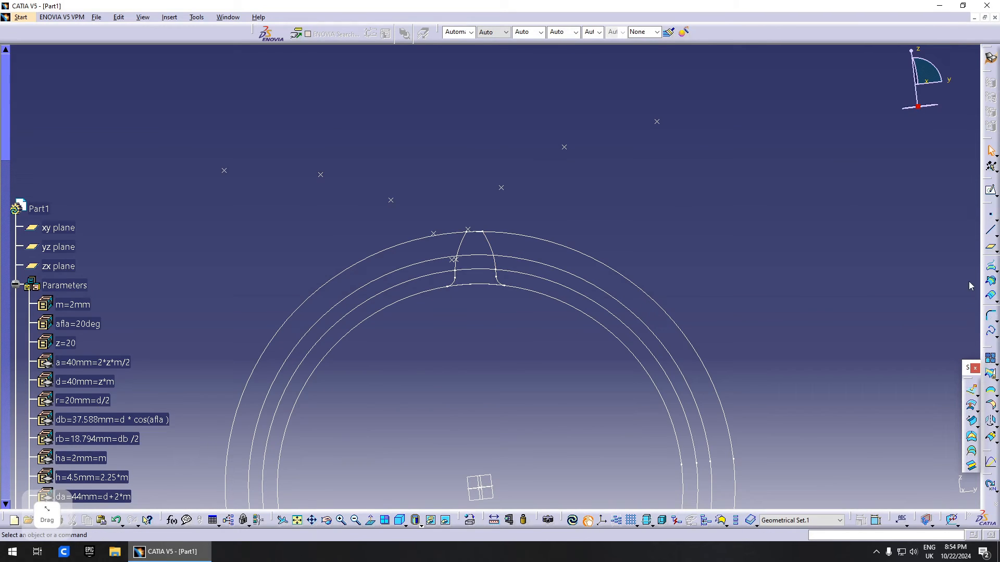
click(979, 318)
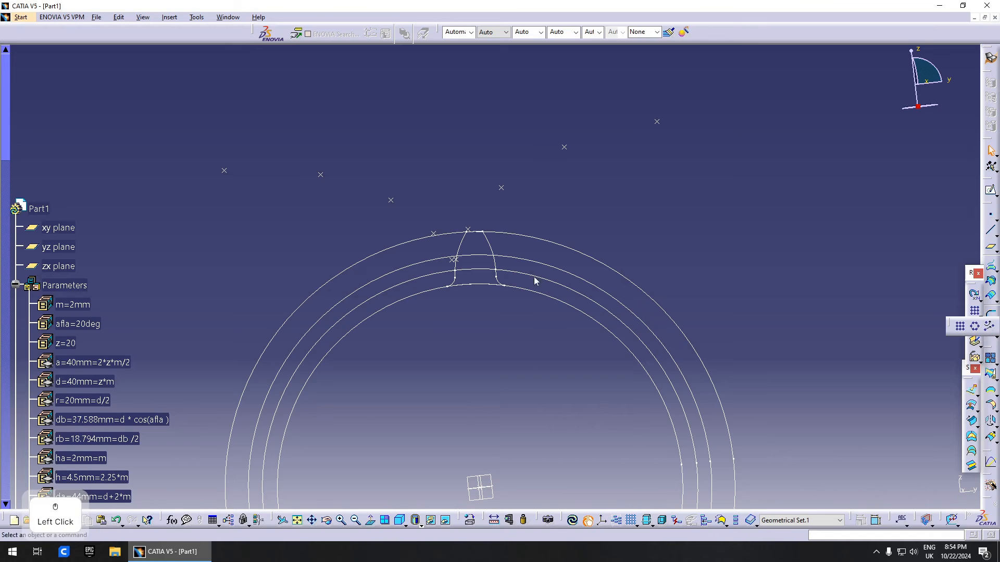
- Pattern Trim.1 as a complete crown with instances = z (20) about the X axis
click(486, 242)
middle_drag(643, 302, 671, 336)
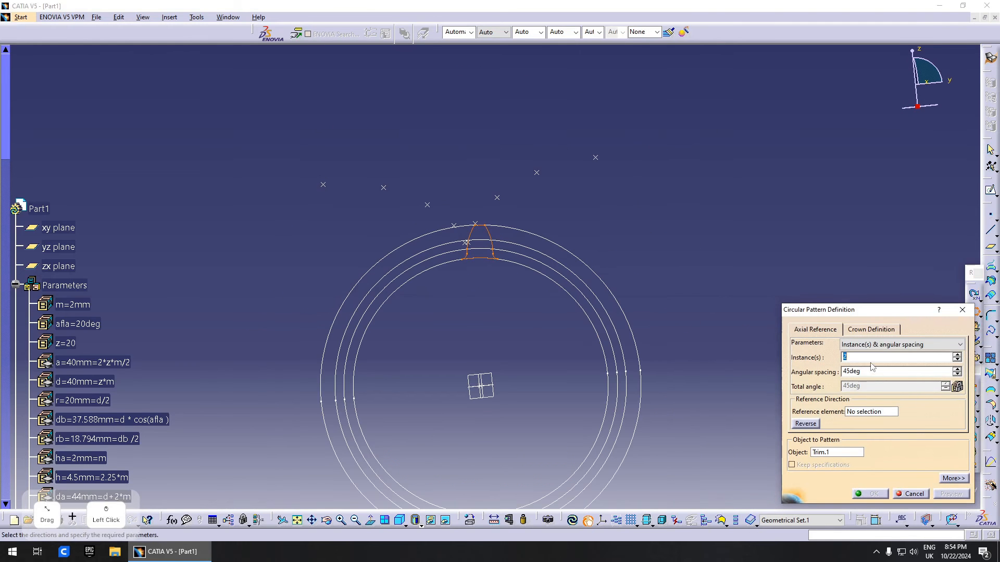
click(901, 345)
click(865, 383)
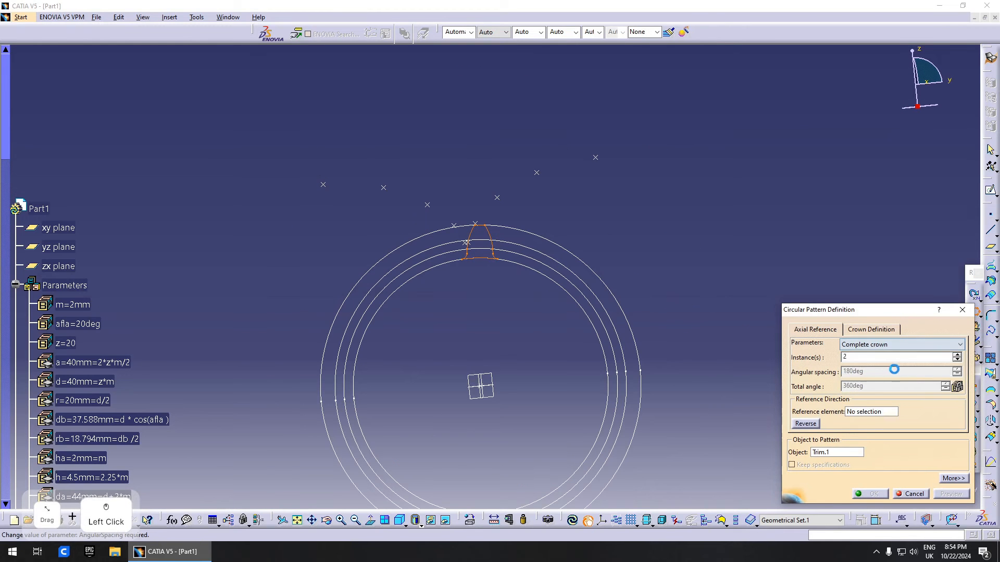
right_click(852, 367)
click(878, 371)
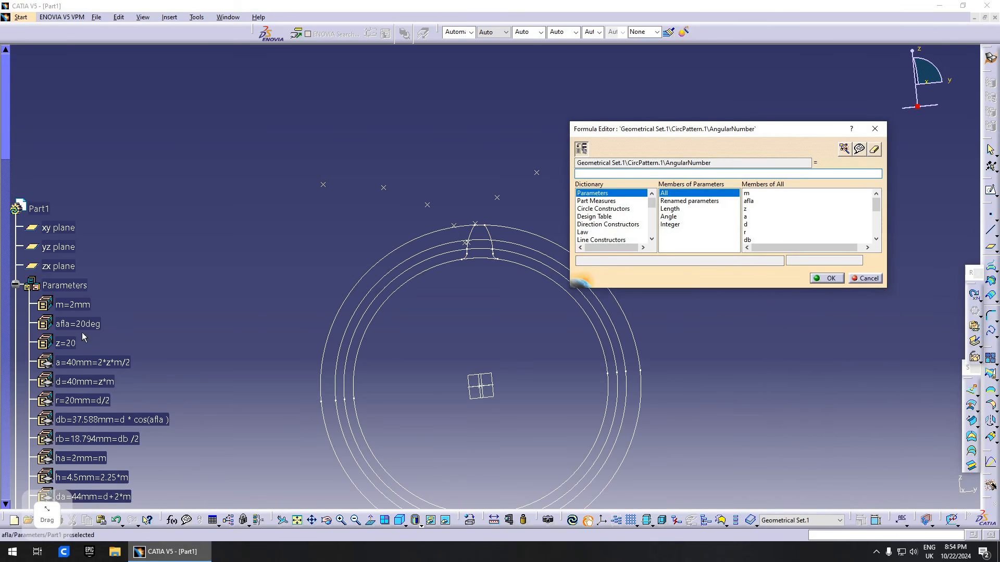
click(73, 343)
click(827, 278)
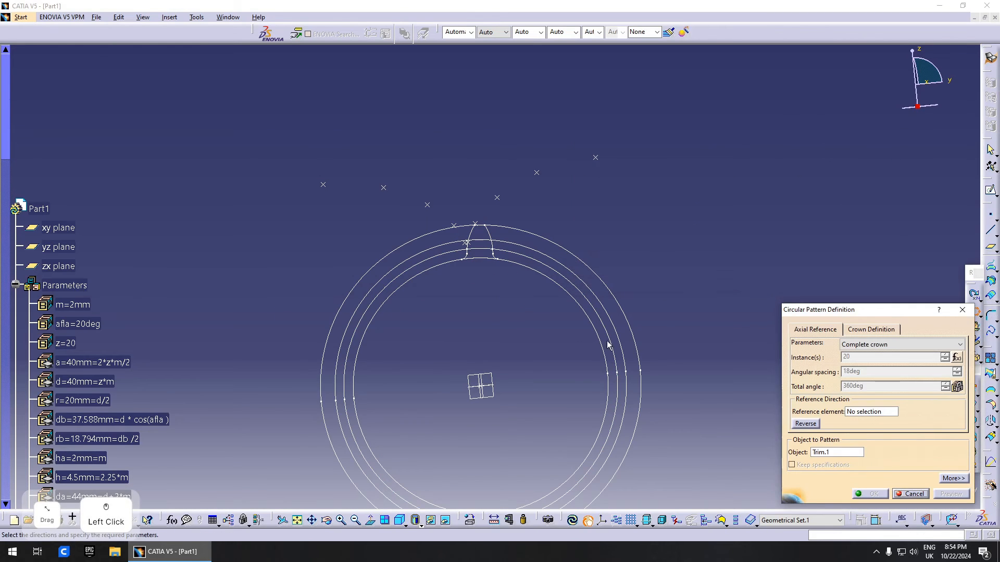
middle_drag(608, 341, 608, 315)
right_click(877, 412)
click(914, 434)
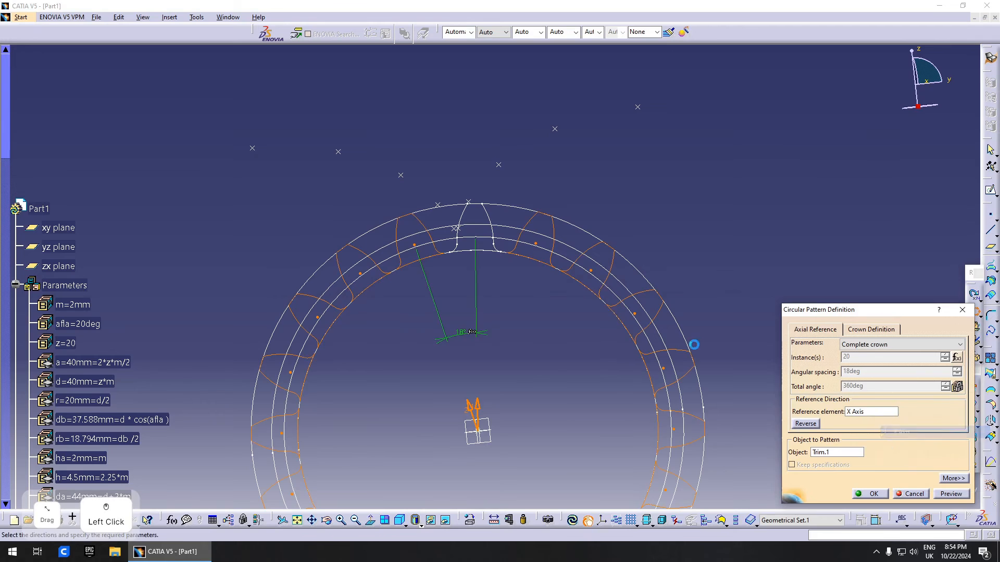
middle_drag(694, 344, 655, 381)
click(884, 496)
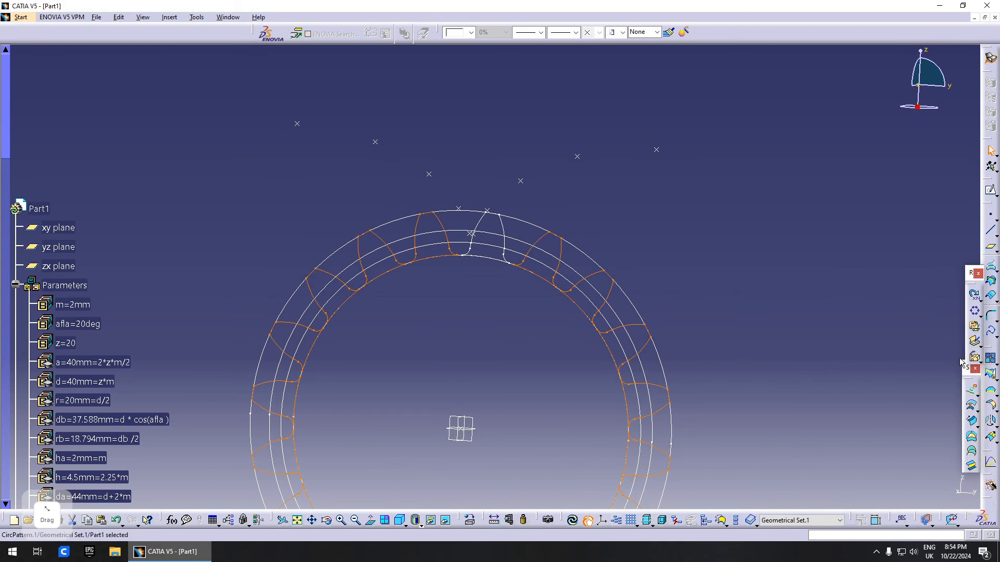
- Join CircPattern.1 with Trim.1 into a single gear outline curve, dismissing the update error
click(991, 359)
click(506, 237)
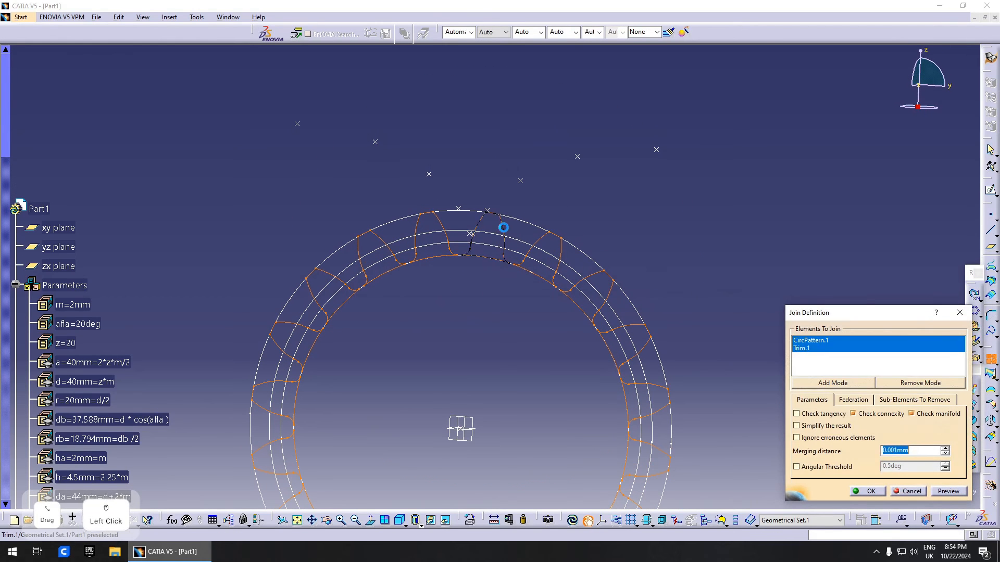
click(934, 491)
click(562, 299)
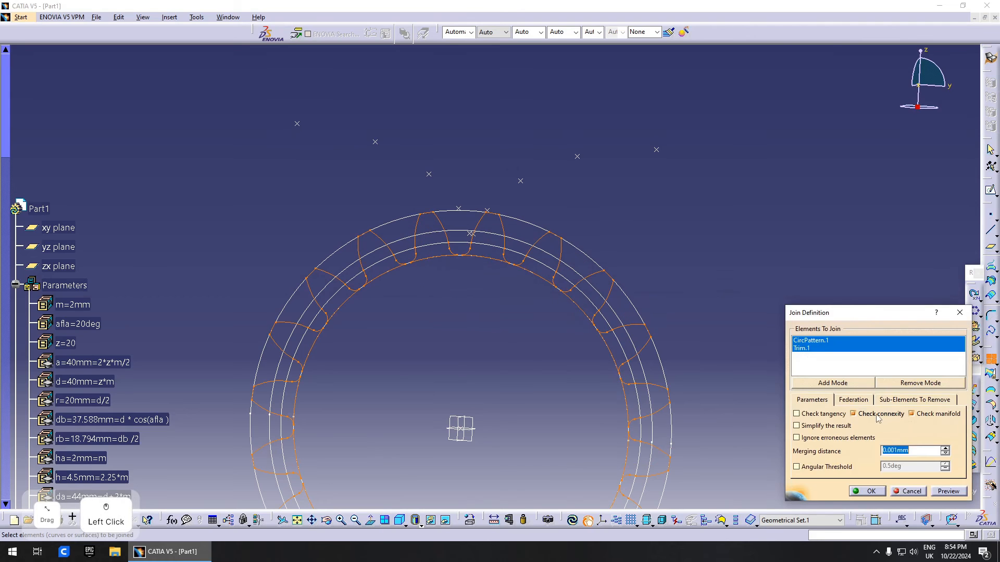
click(868, 491)
- Orbit and zoom the view to inspect the 20-tooth gear wireframe
scroll(493, 465, up, 3)
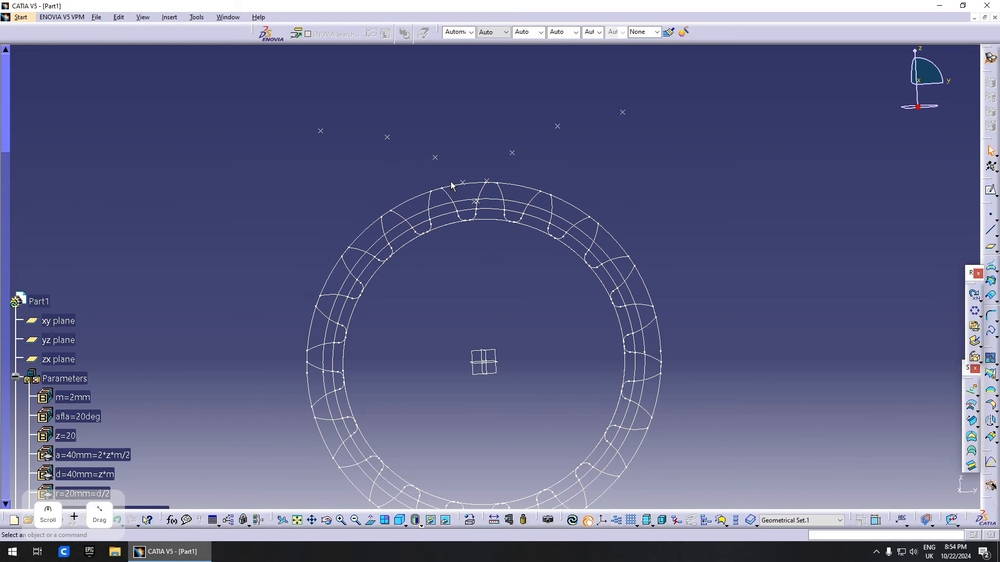
click(453, 319)
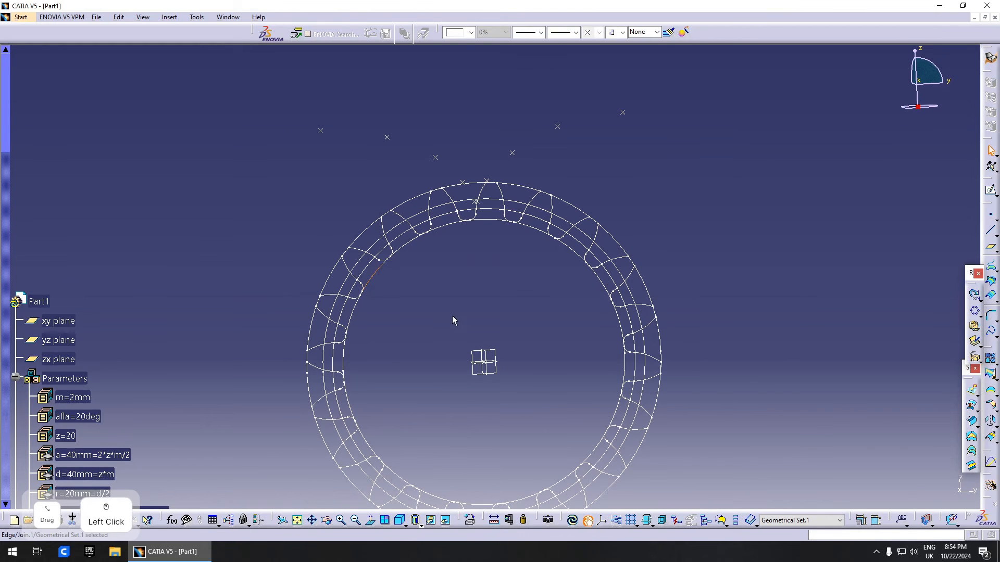
click(420, 247)
middle_click(454, 316)
middle_drag(454, 316, 556, 256)
middle_drag(431, 343, 735, 245)
scroll(373, 283, down, 5)
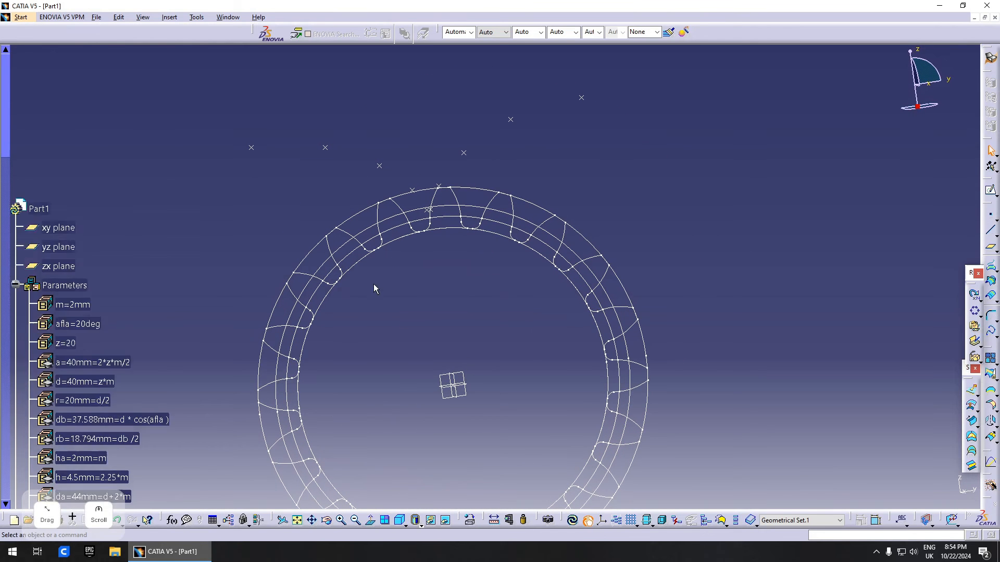
scroll(390, 294, up, 3)
scroll(449, 327, down, 2)
middle_drag(449, 327, 456, 244)
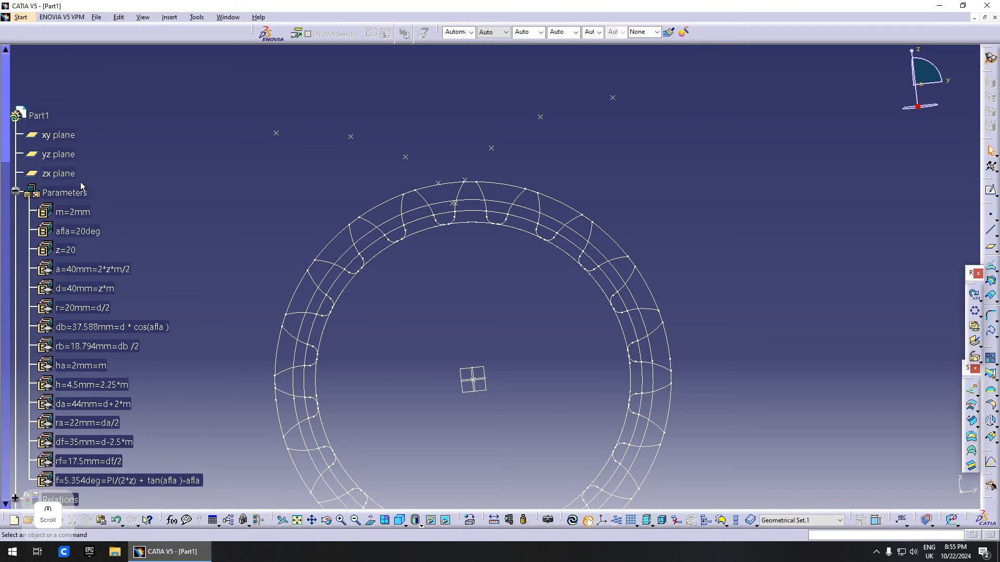
scroll(208, 307, down, 4)
- Copy the root circle Circle.4 and paste it into Geometrical Set.1
click(73, 298)
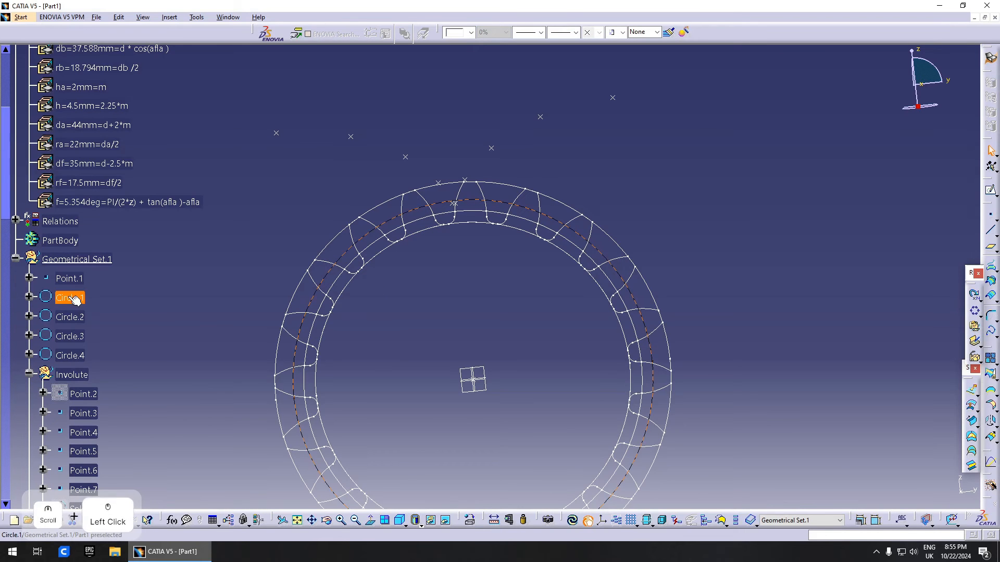
click(408, 236)
scroll(133, 268, up, 3)
scroll(134, 269, up, 10)
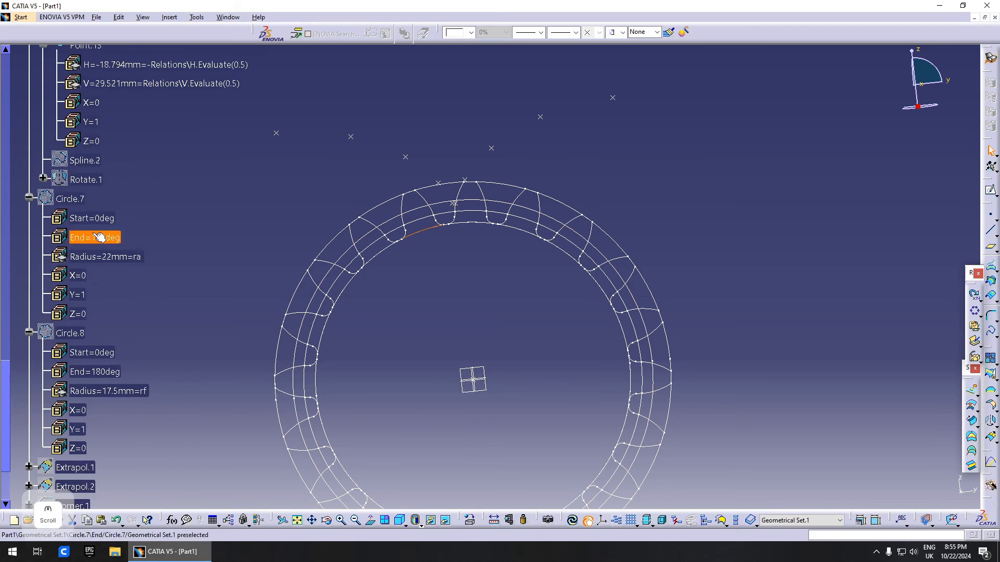
scroll(138, 227, up, 1)
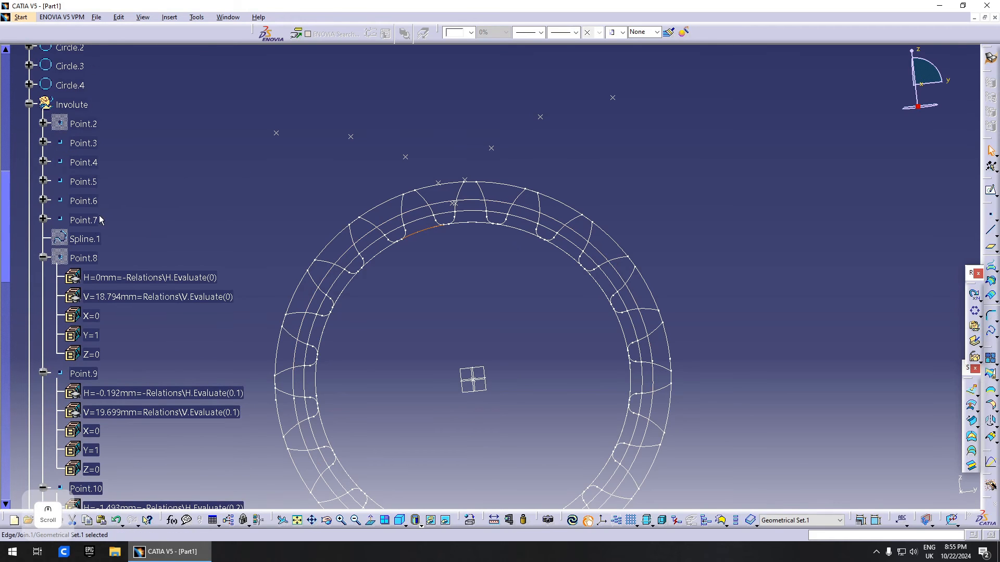
click(90, 218)
scroll(86, 214, up, 2)
double_click(72, 178)
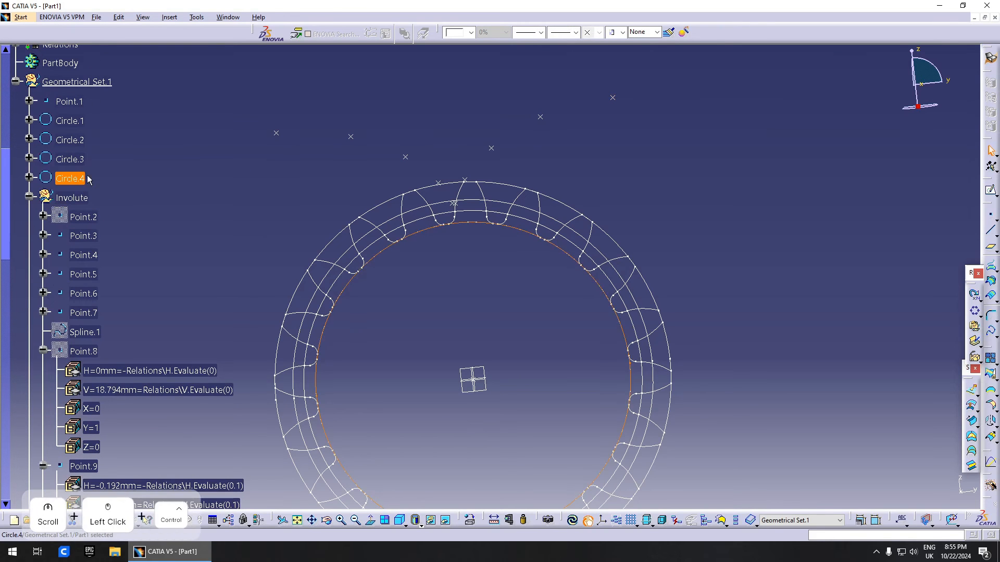
key(ctrl+c)
click(93, 82)
key(ctrl+v)
scroll(104, 260, down, 15)
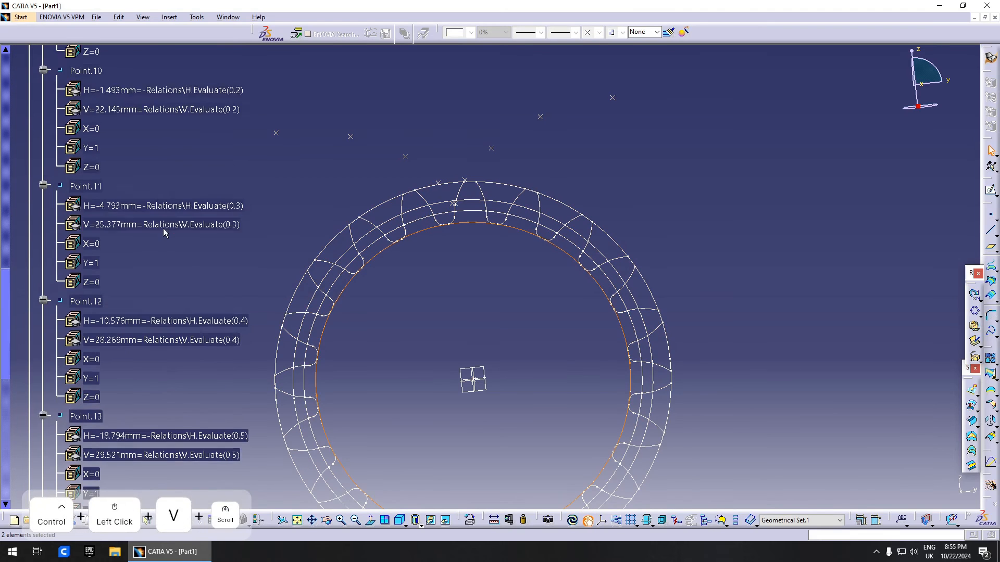
- Drive the copied Circle.9's radius with the formula rf - m, giving 15.5 mm
click(75, 270)
double_click(75, 269)
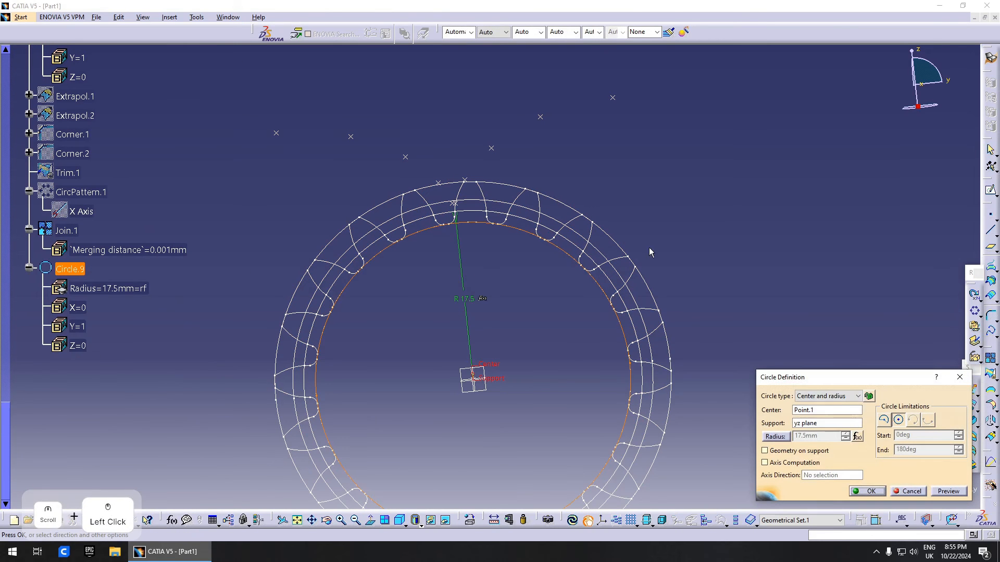
right_click(839, 435)
click(859, 441)
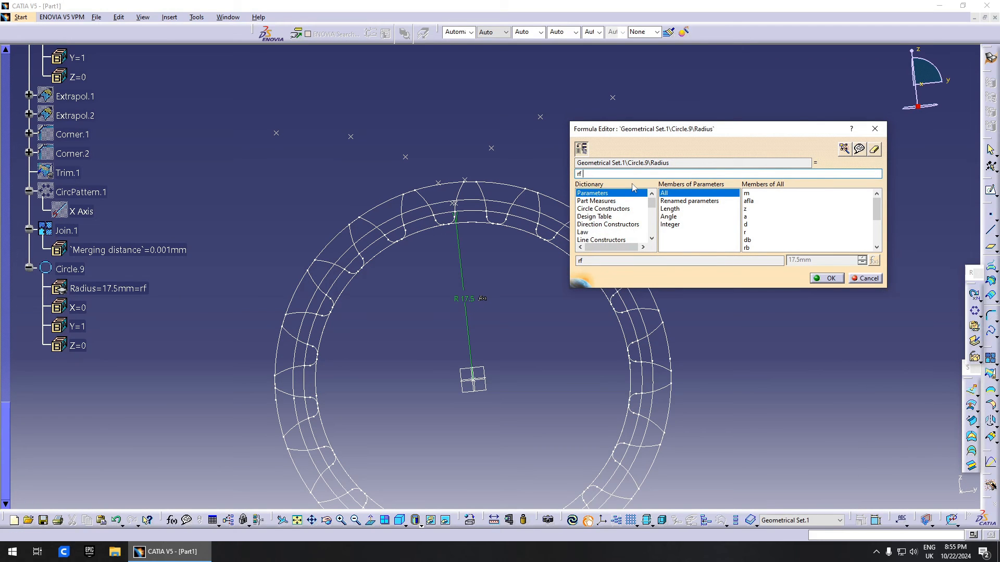
text(-)
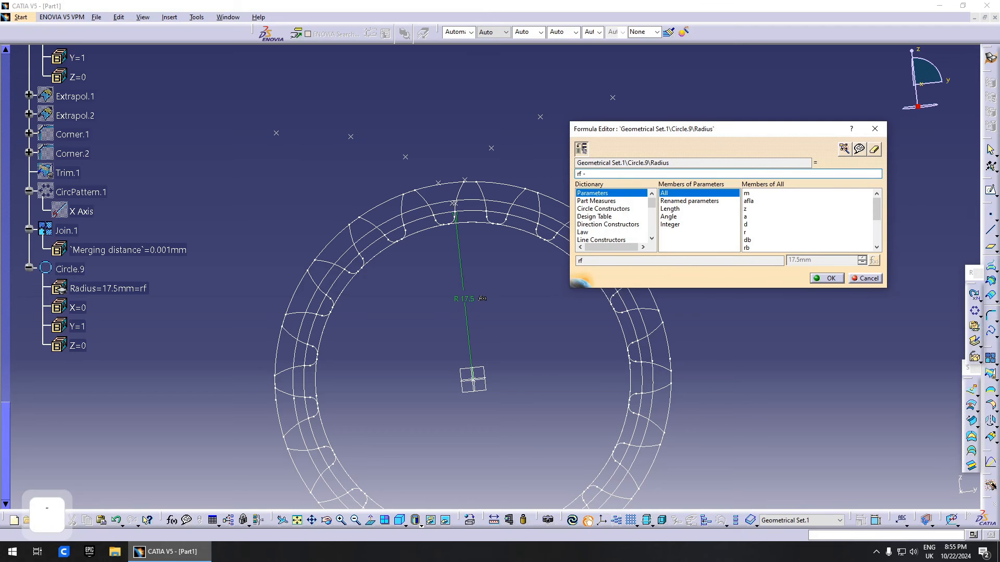
scroll(88, 222, up, 10)
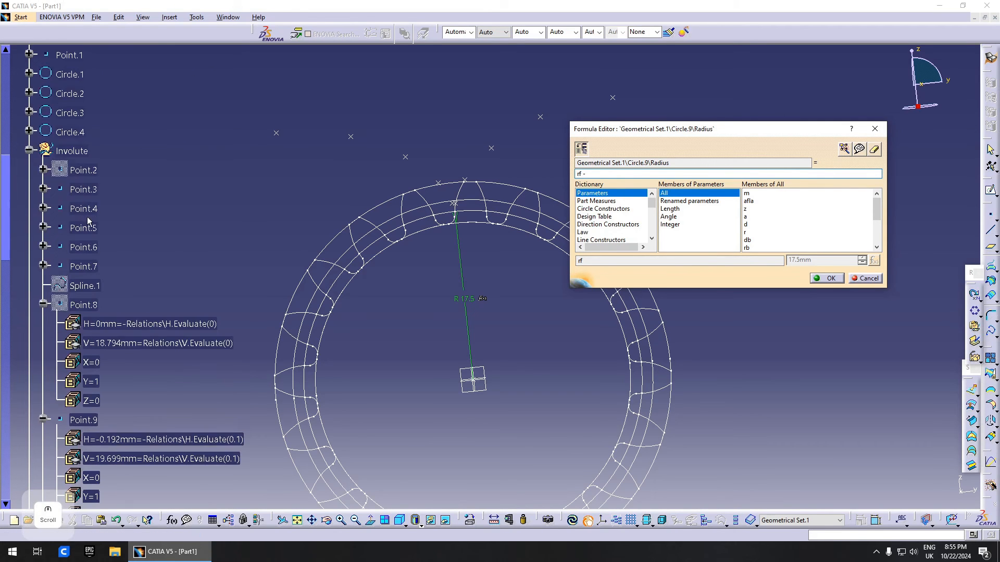
scroll(87, 222, up, 8)
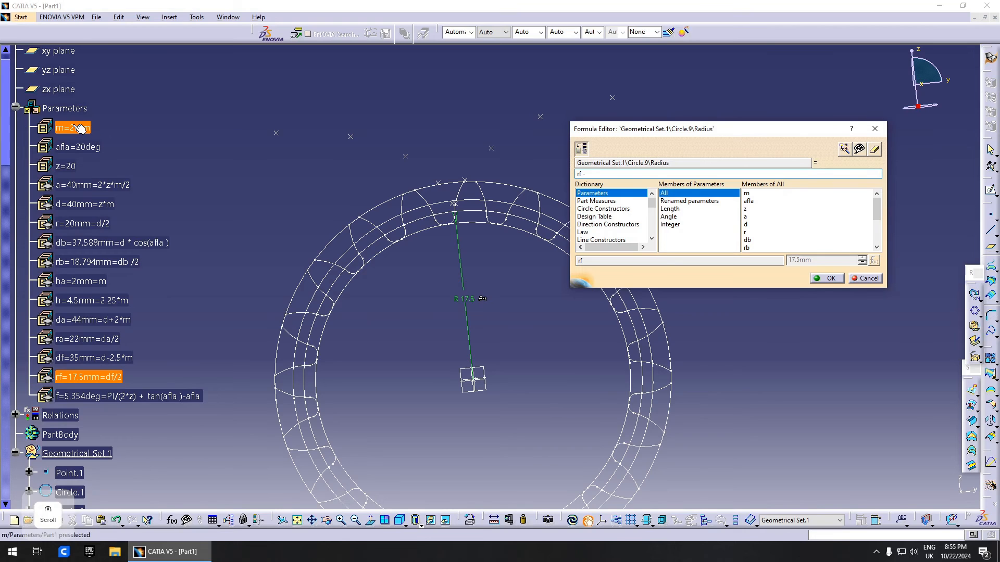
click(73, 127)
click(826, 279)
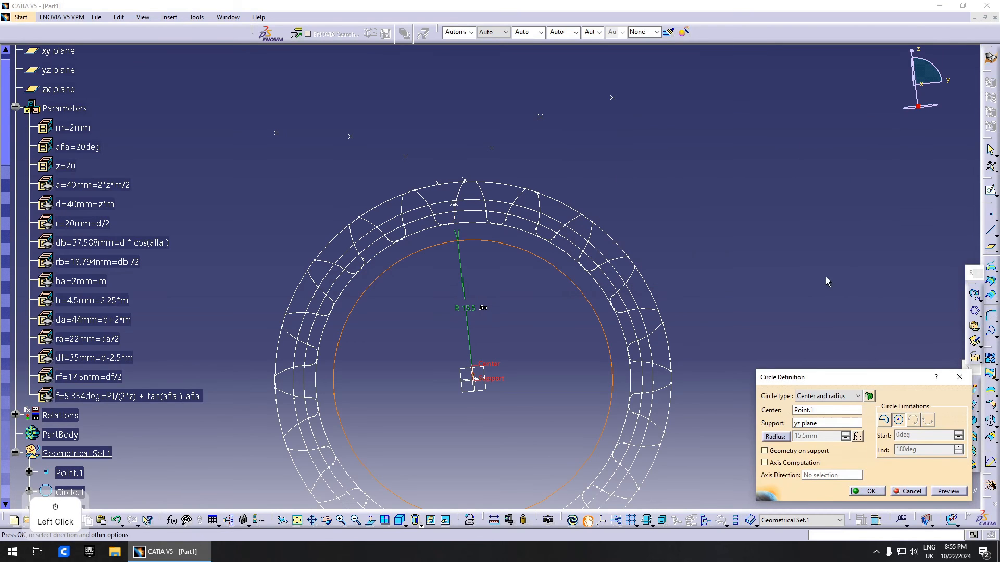
click(868, 492)
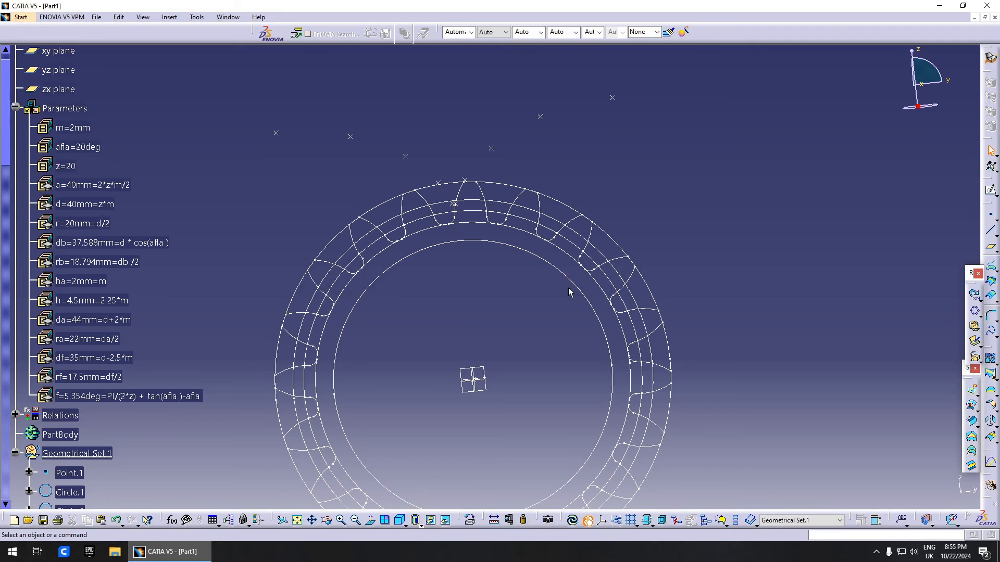
- Create a 7mm-radius circle centred on Point.1 on the yz plane
click(975, 274)
click(992, 316)
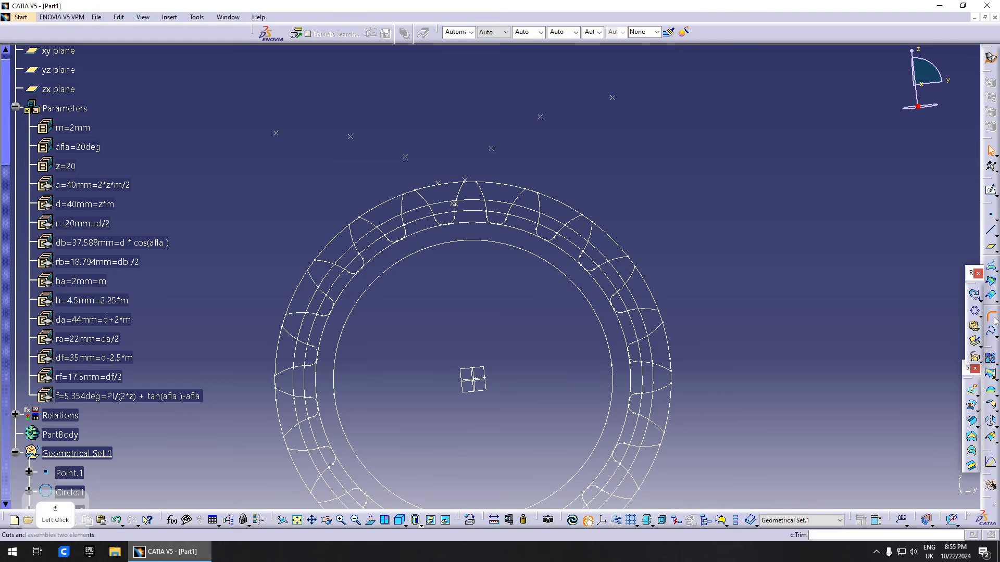
click(474, 377)
click(491, 376)
drag(836, 437, 752, 414)
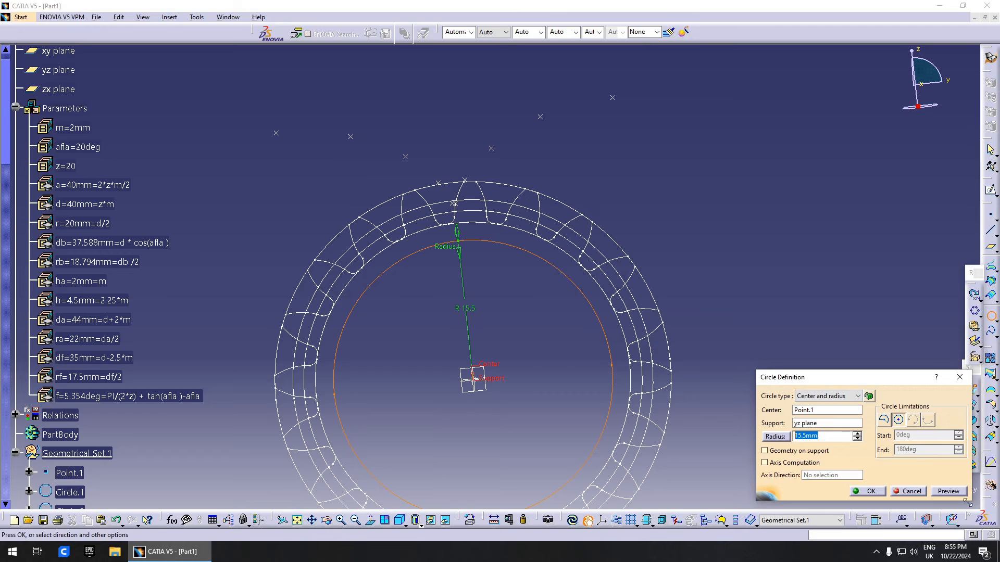
text(7mm)
click(948, 492)
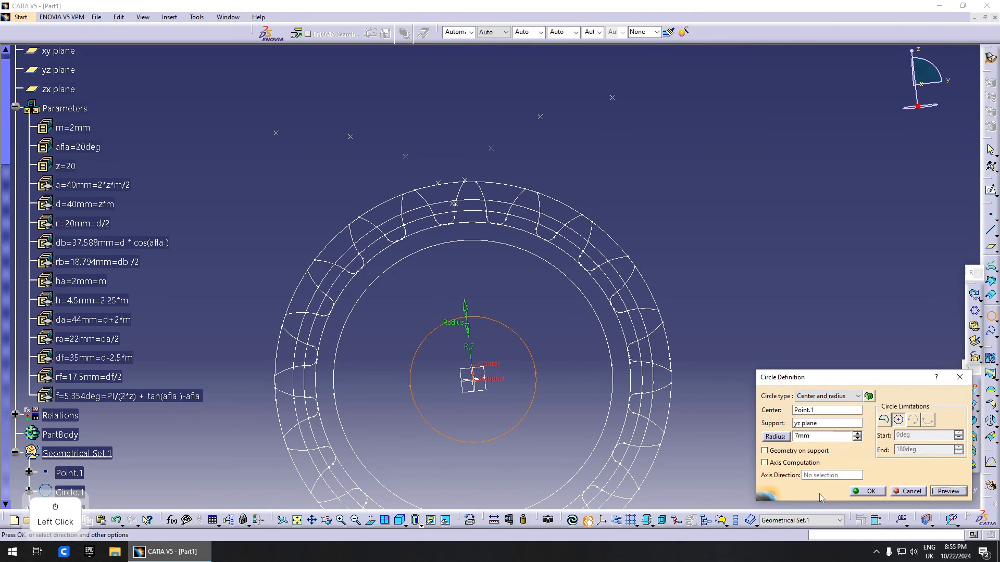
click(870, 492)
middle_drag(592, 278, 485, 250)
scroll(95, 245, up, 3)
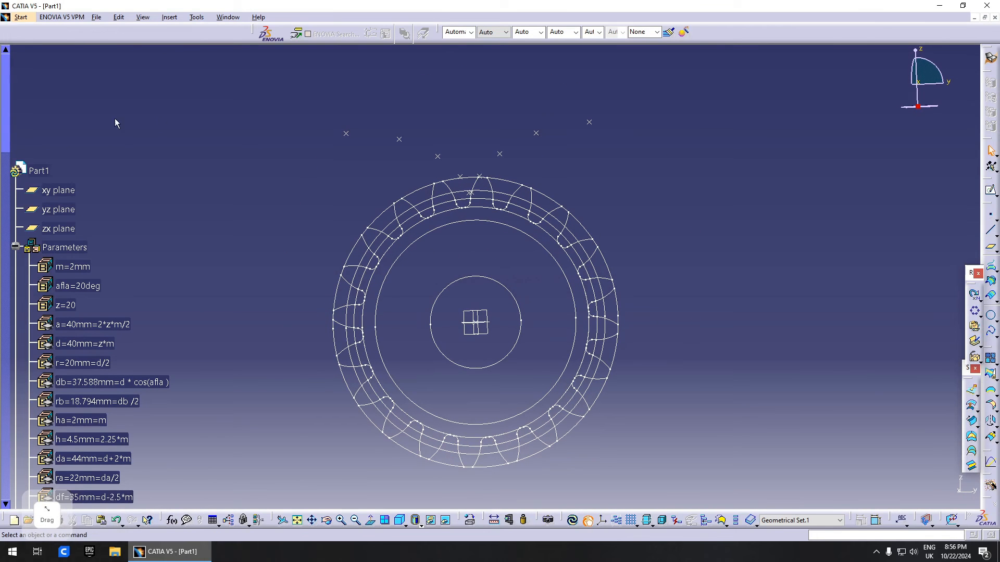
- Switch to Part Design and make PartBody the work object
click(991, 57)
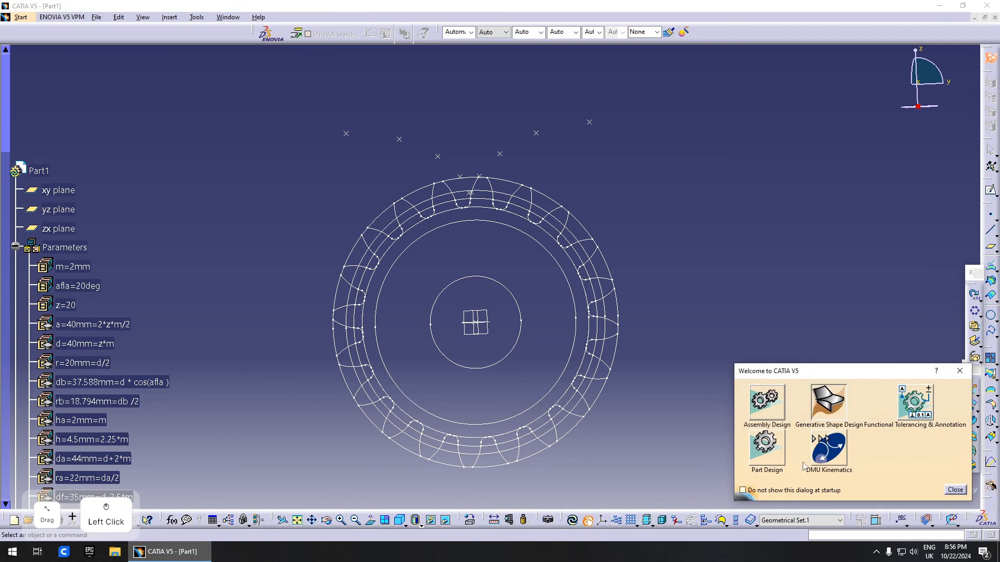
click(766, 452)
scroll(6, 202, down, 2)
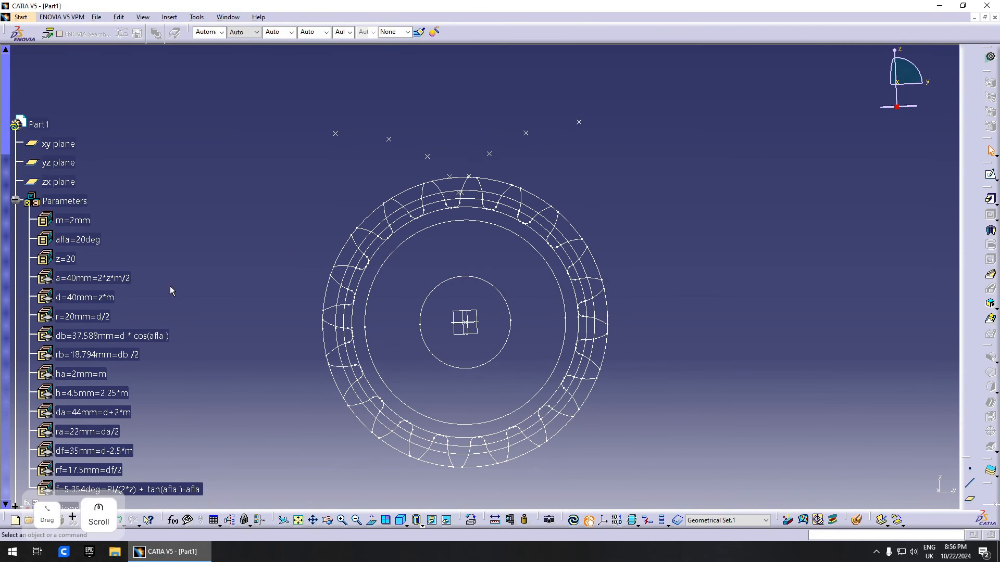
click(13, 201)
click(15, 258)
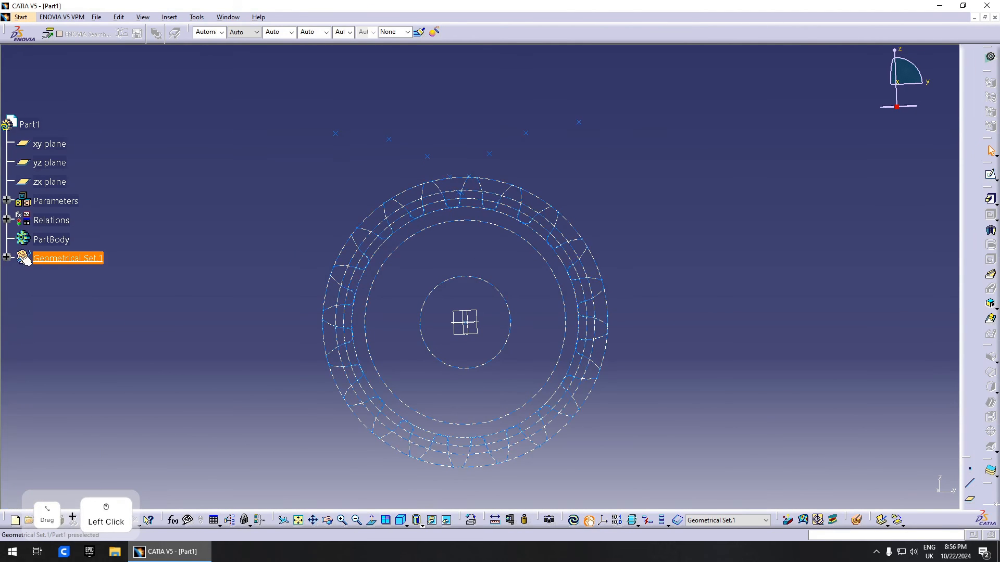
right_click(52, 245)
click(79, 308)
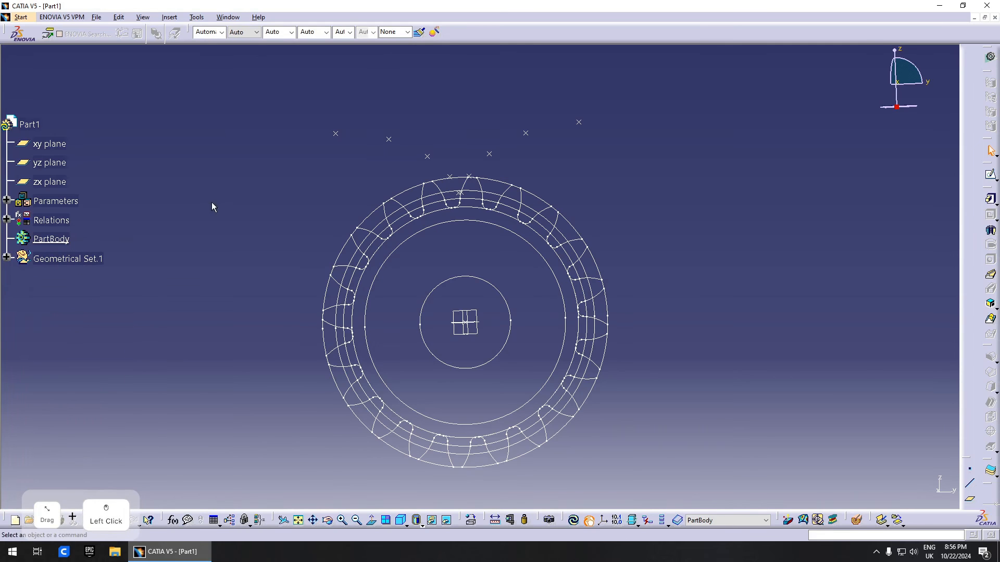
- Pad Join.1 with mirrored extent and length formula = m (2 mm)
middle_drag(212, 205, 718, 295)
click(990, 201)
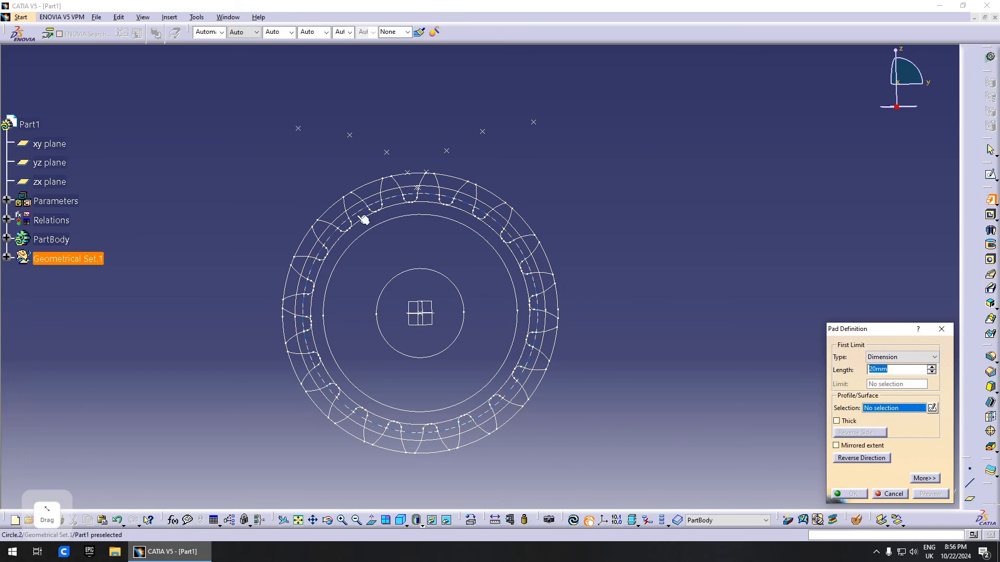
click(360, 199)
middle_drag(601, 231, 806, 314)
right_click(880, 371)
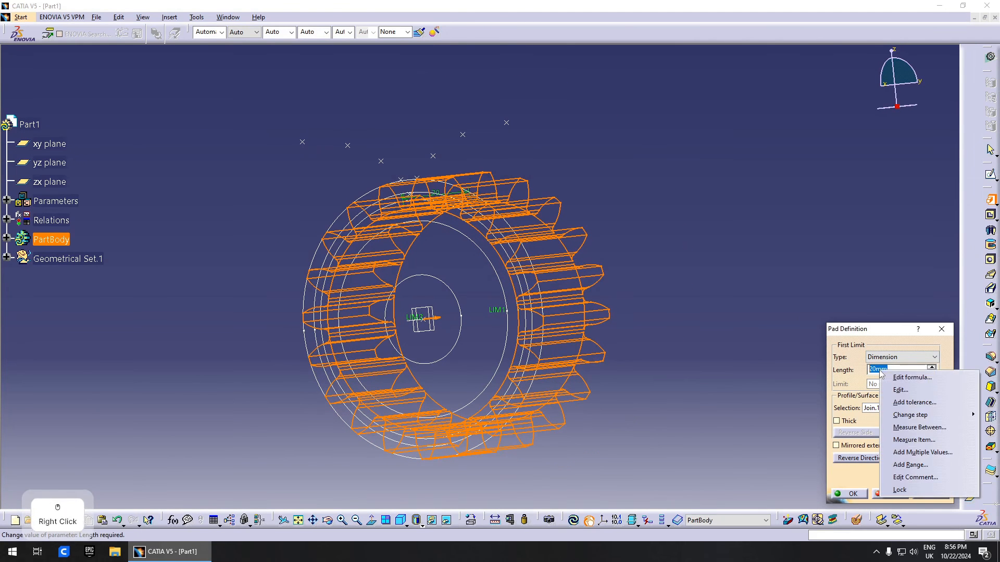
click(763, 323)
click(860, 445)
middle_drag(638, 364, 772, 391)
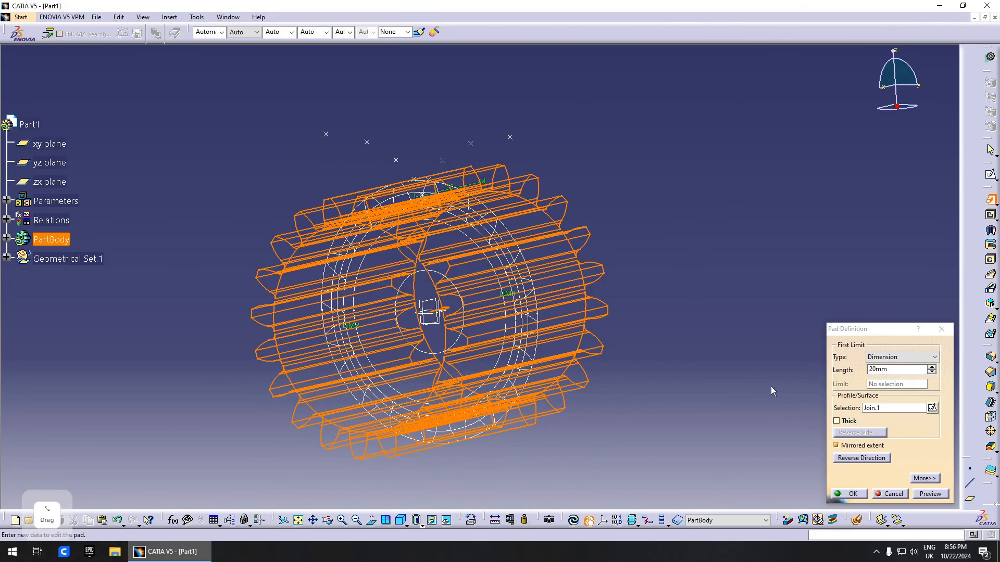
right_click(896, 370)
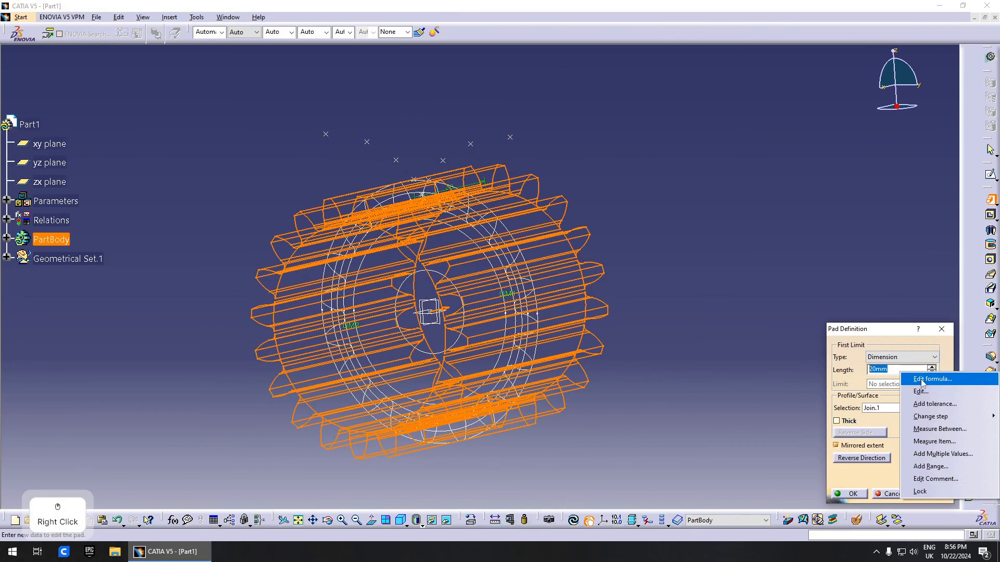
click(922, 379)
scroll(14, 254, up, 2)
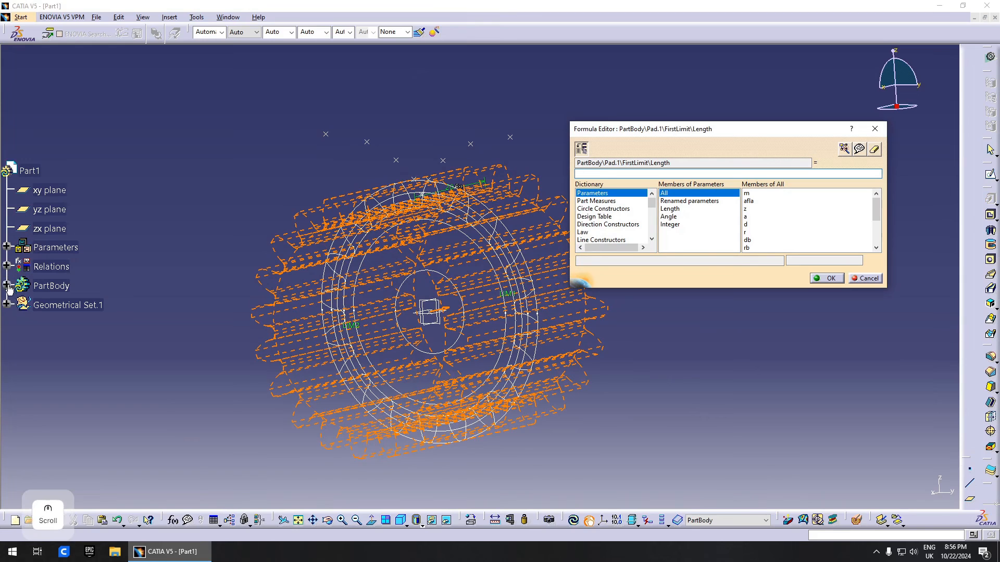
click(7, 248)
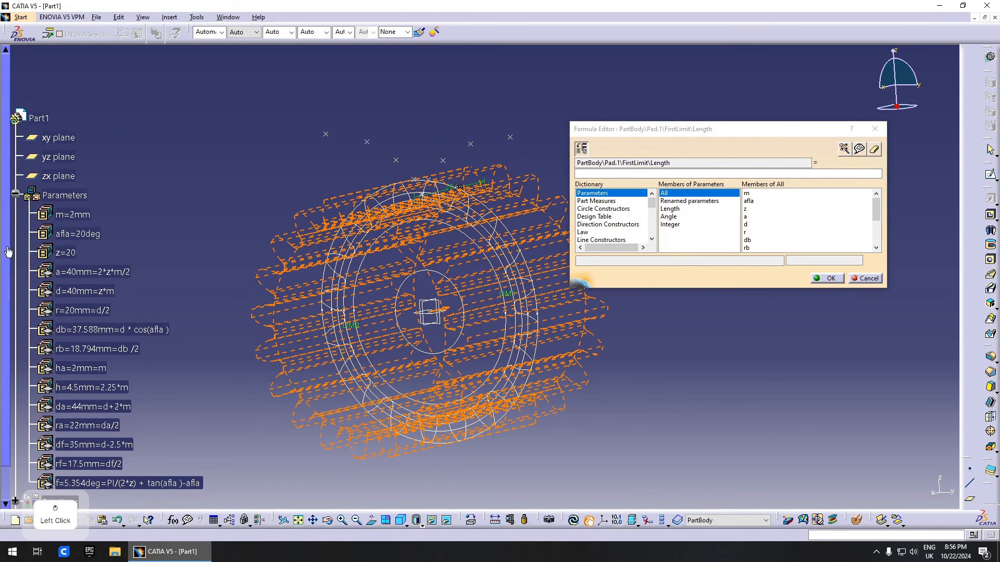
click(83, 221)
click(828, 278)
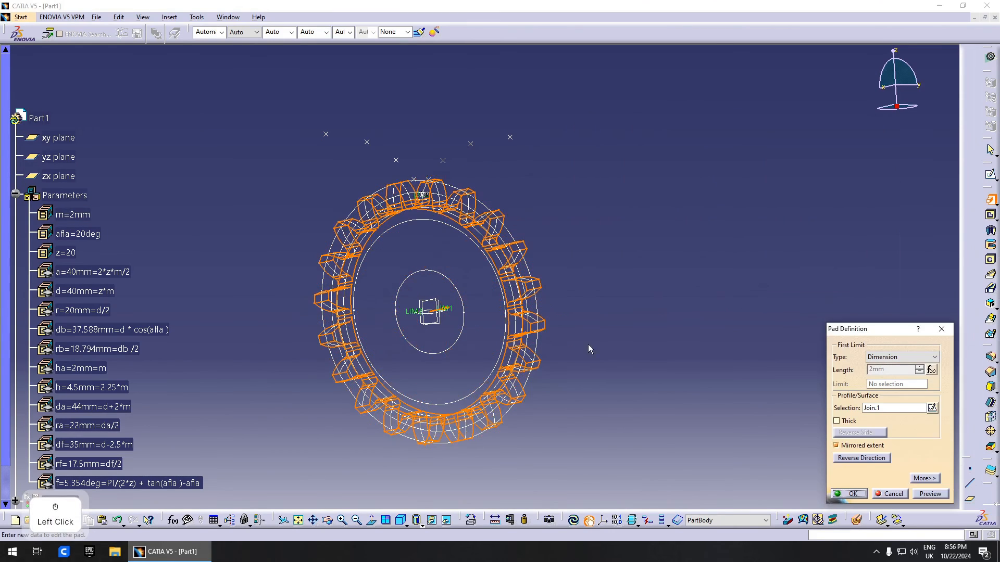
middle_drag(588, 344, 703, 371)
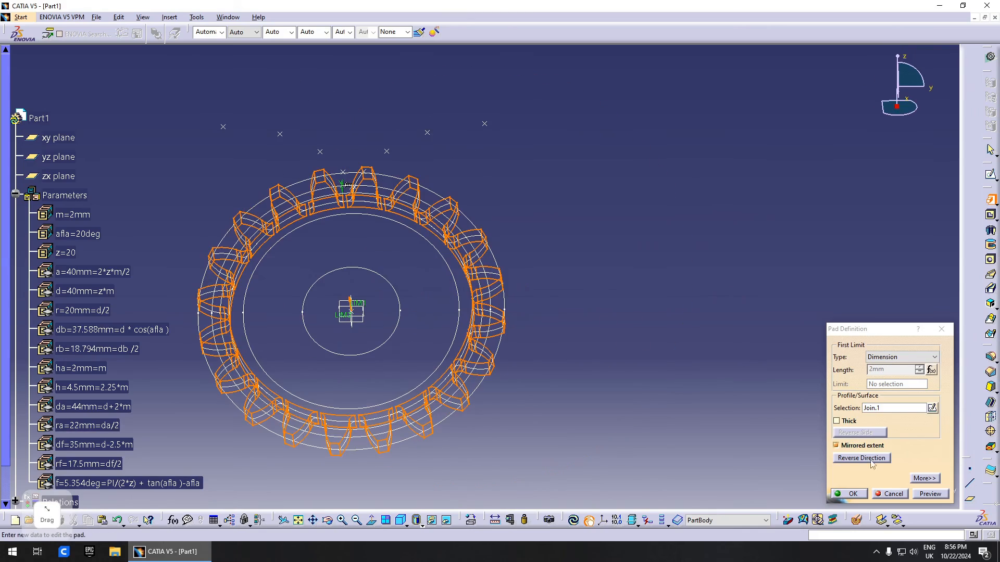
click(853, 494)
middle_drag(480, 279, 565, 287)
- Pad the root circle Circle.4 with length formula m/2 (1 mm) to form the web
right_click(654, 135)
click(669, 145)
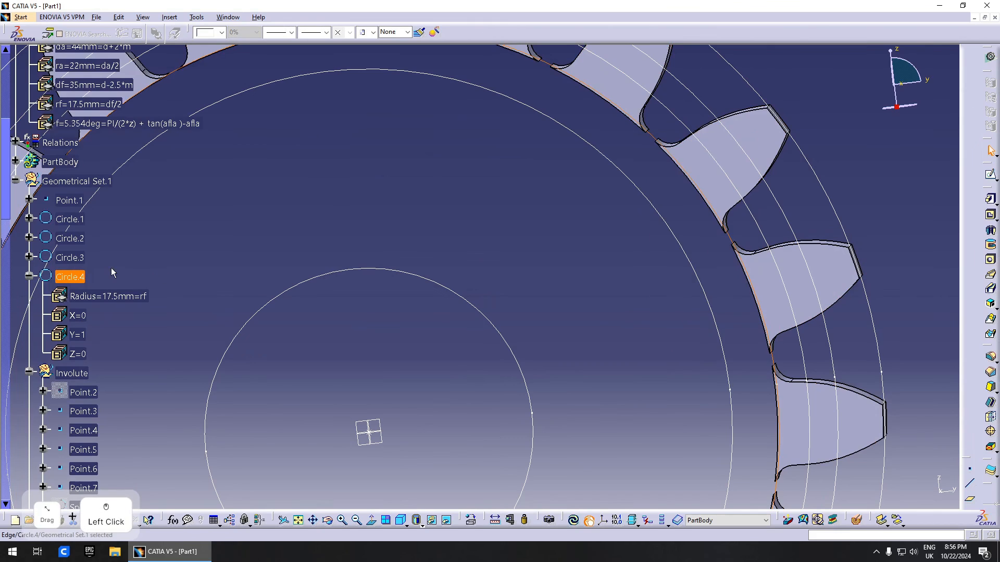
middle_drag(689, 187, 620, 252)
click(991, 200)
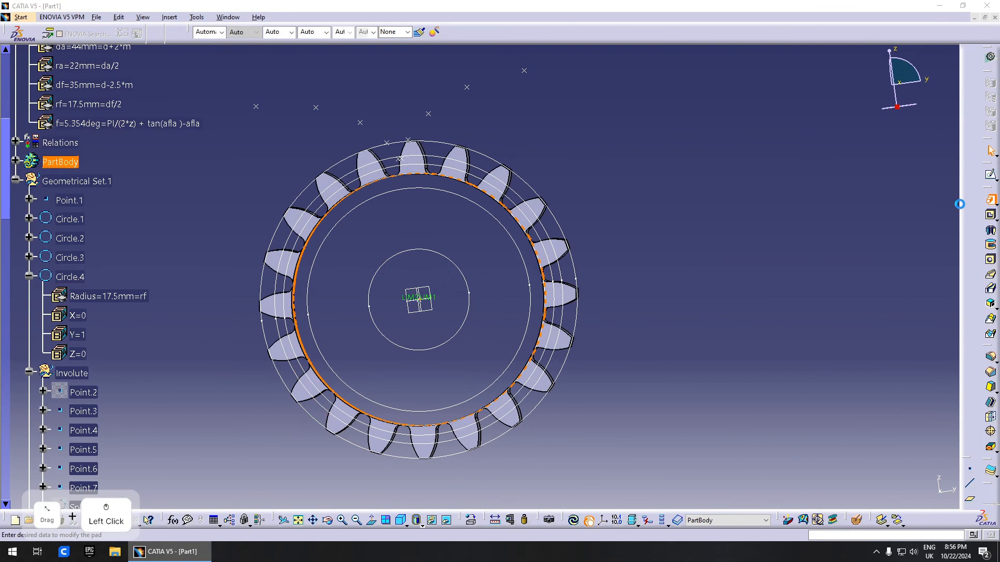
right_click(893, 370)
click(925, 380)
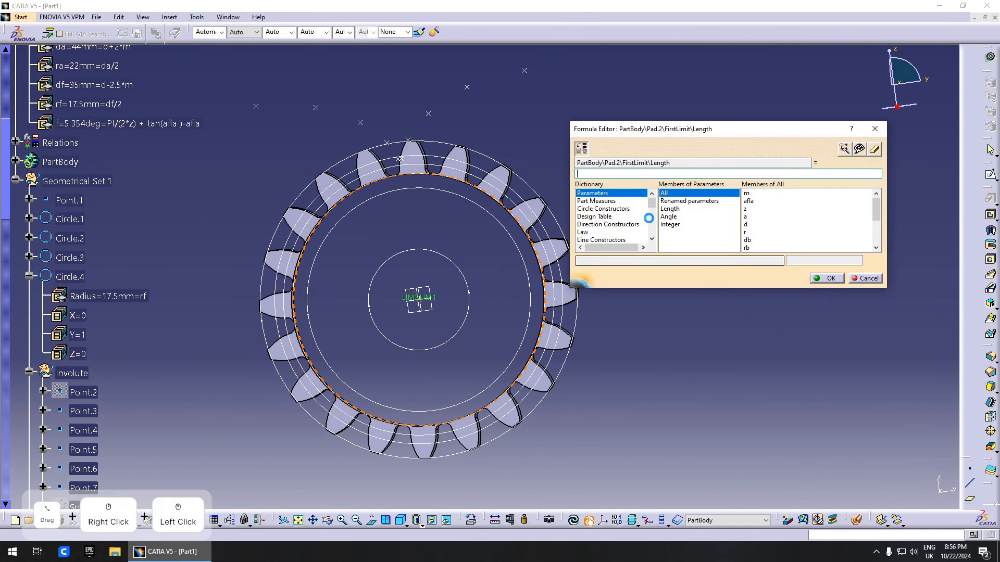
scroll(149, 188, up, 5)
scroll(148, 188, up, 2)
click(73, 273)
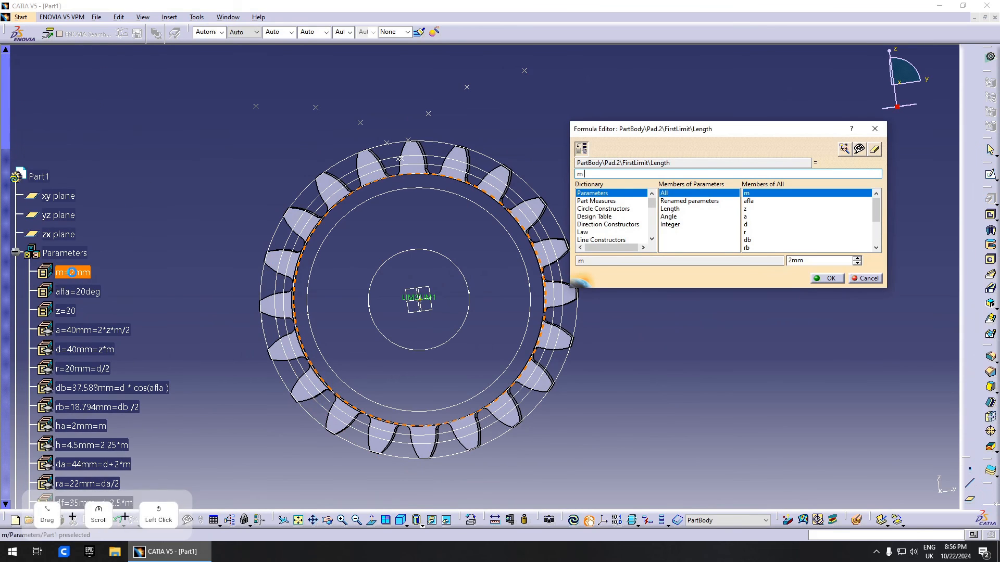
text(/2)
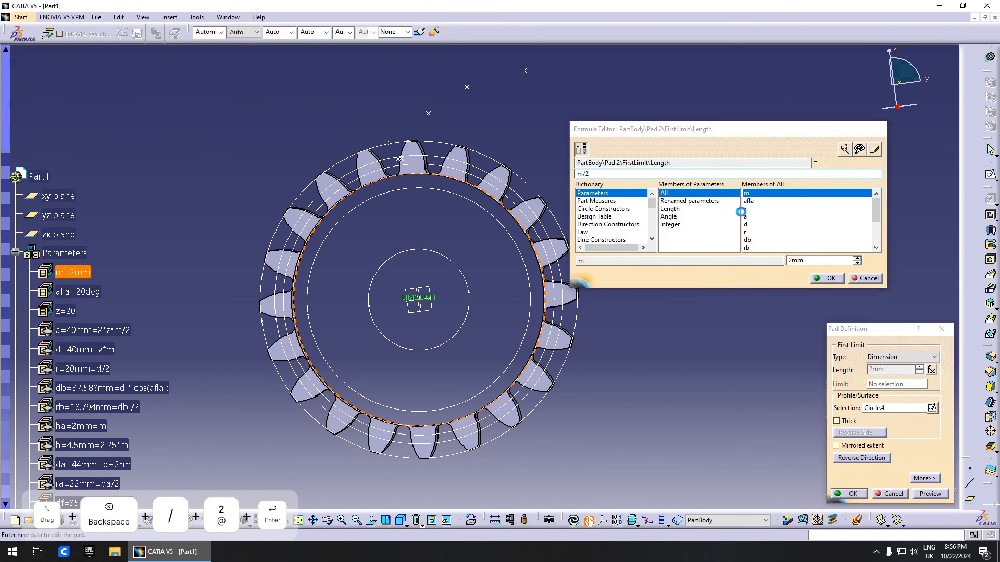
key(Return)
click(854, 493)
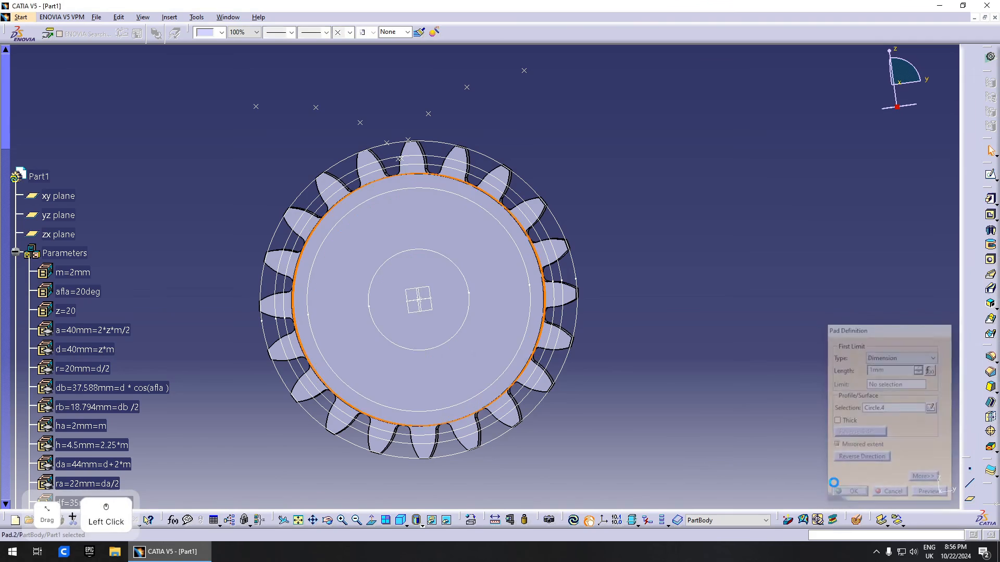
middle_drag(427, 284, 447, 254)
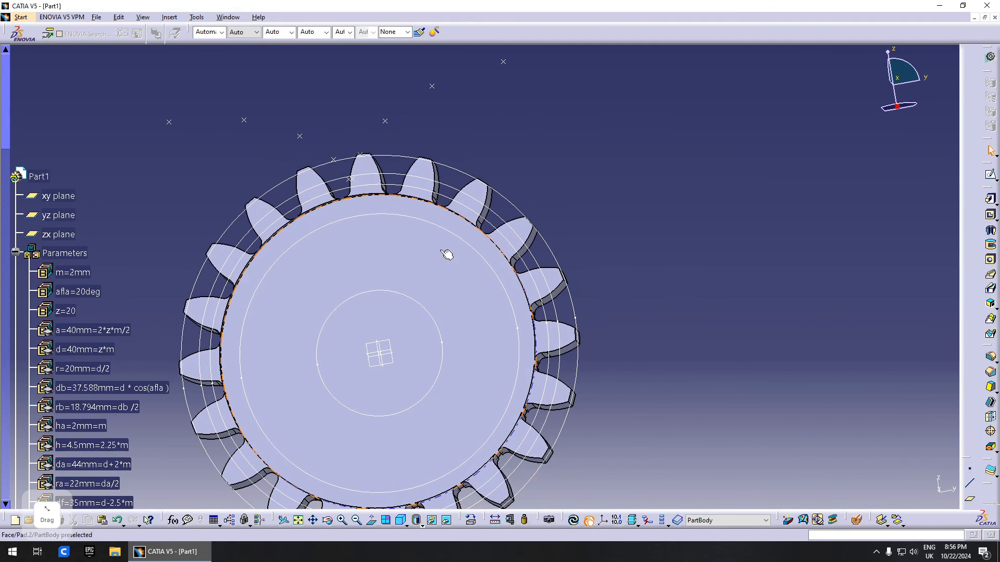
middle_drag(438, 367, 501, 345)
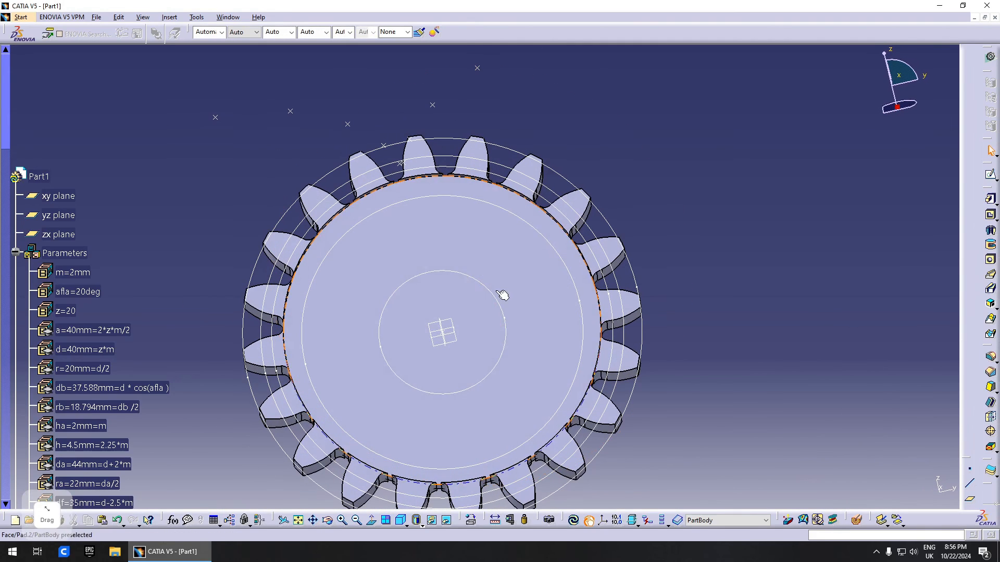
- Pad Circle.10 as the hub with mirrored extent and length formula = m
click(985, 194)
middle_drag(521, 307, 366, 307)
click(892, 358)
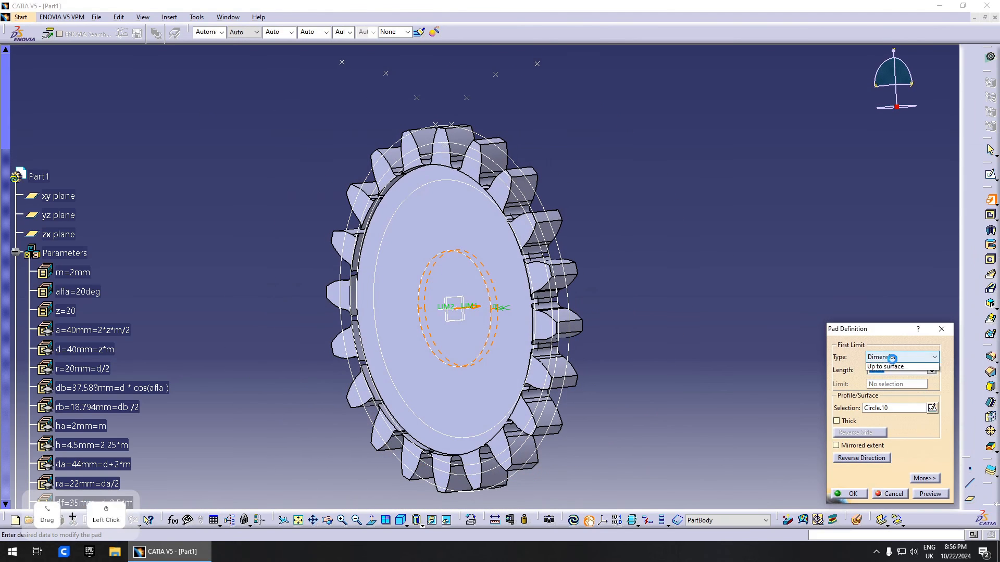
click(882, 368)
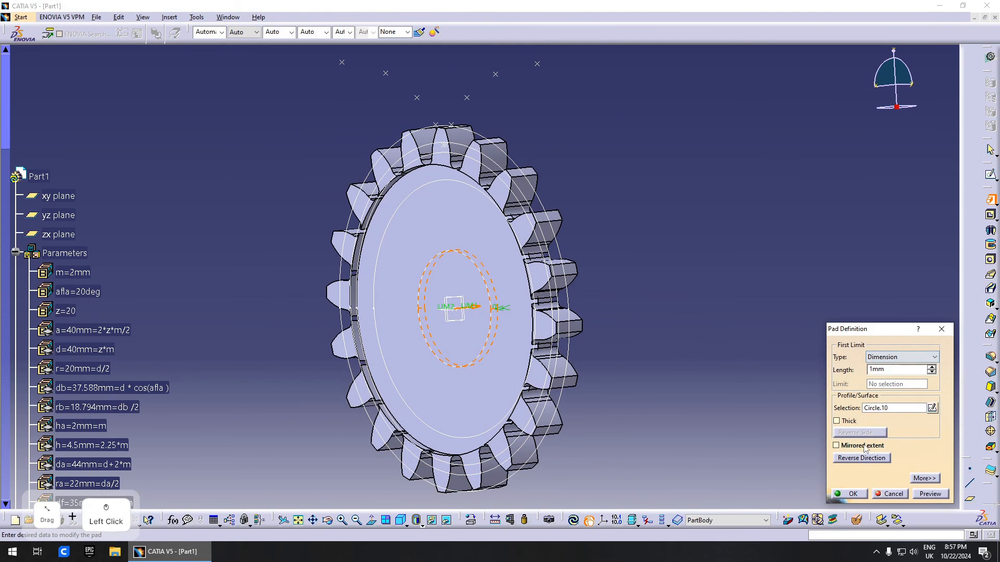
right_click(897, 370)
click(926, 377)
click(74, 272)
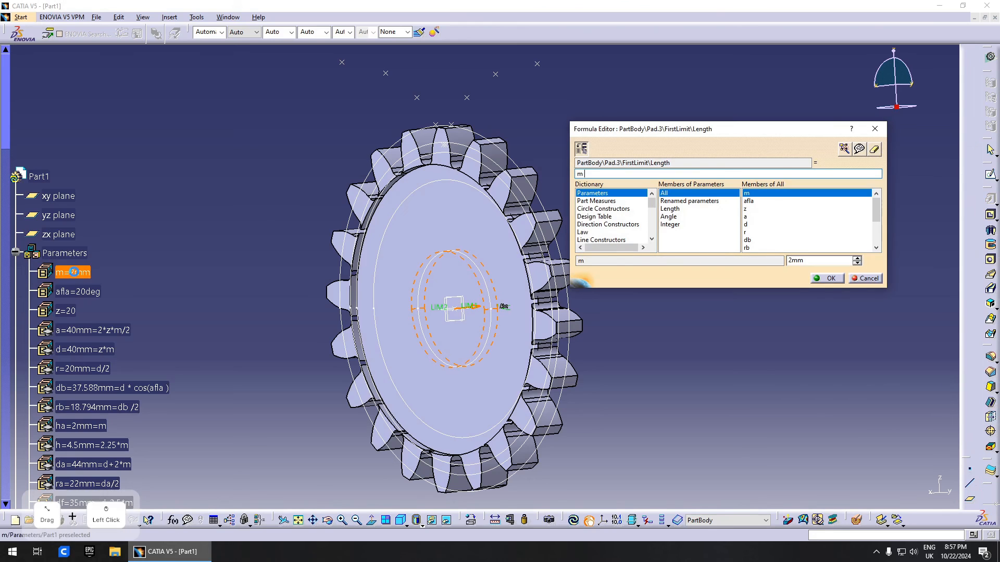
key(Return)
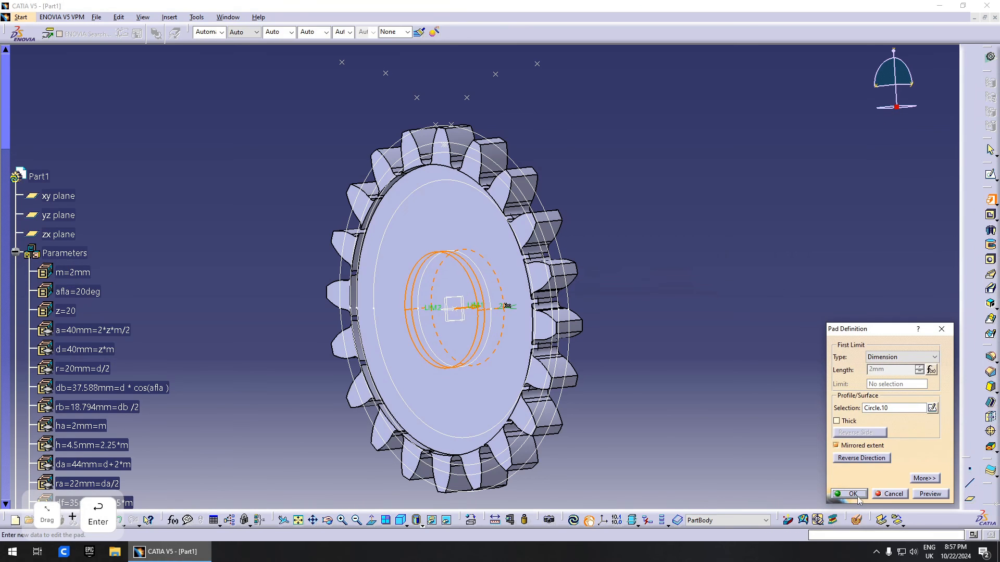
click(858, 497)
middle_drag(482, 312, 471, 263)
middle_drag(502, 344, 509, 191)
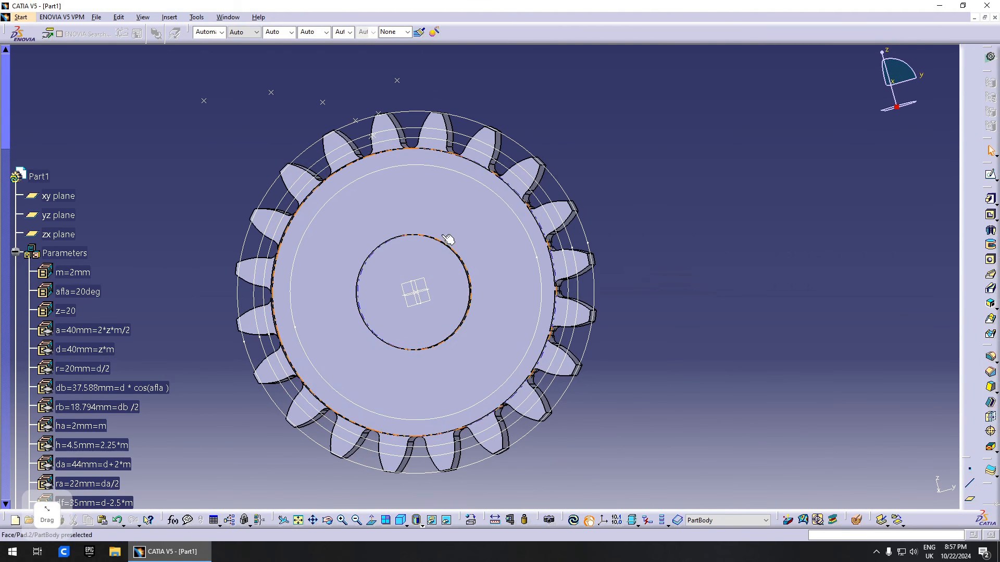
- Switch to Generative Shape Design and show Circle.4 again
click(991, 59)
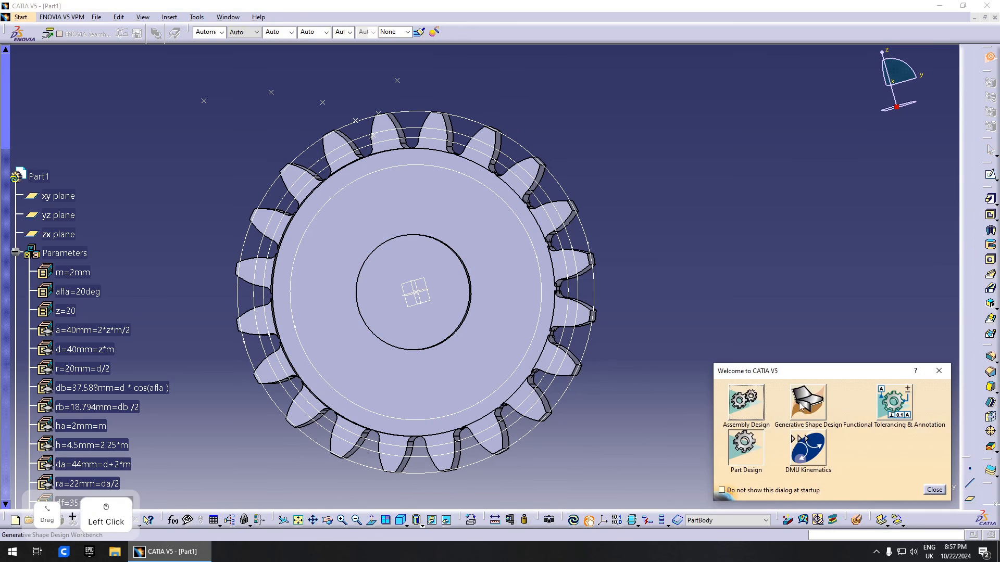
click(746, 446)
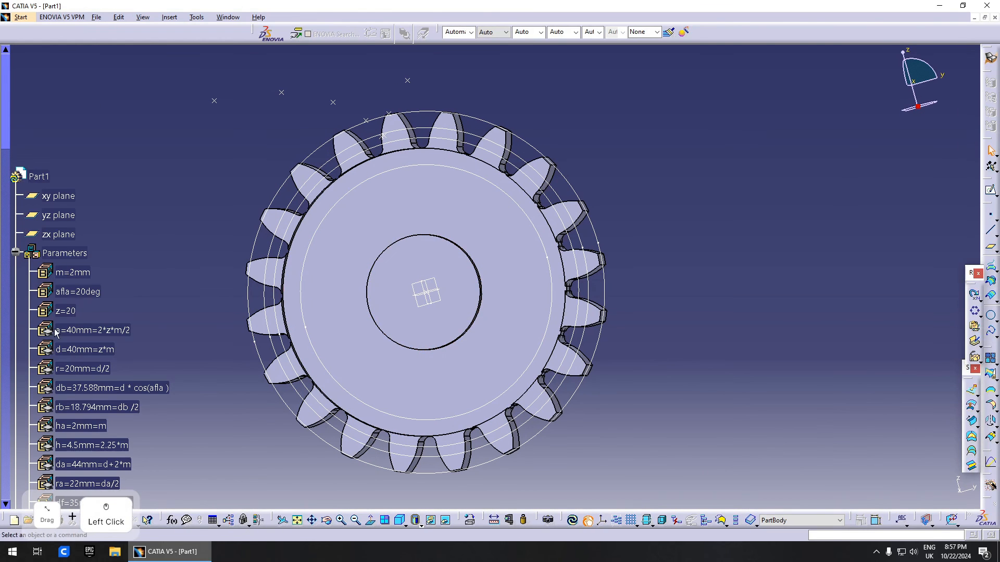
scroll(102, 330, down, 5)
right_click(90, 190)
click(99, 221)
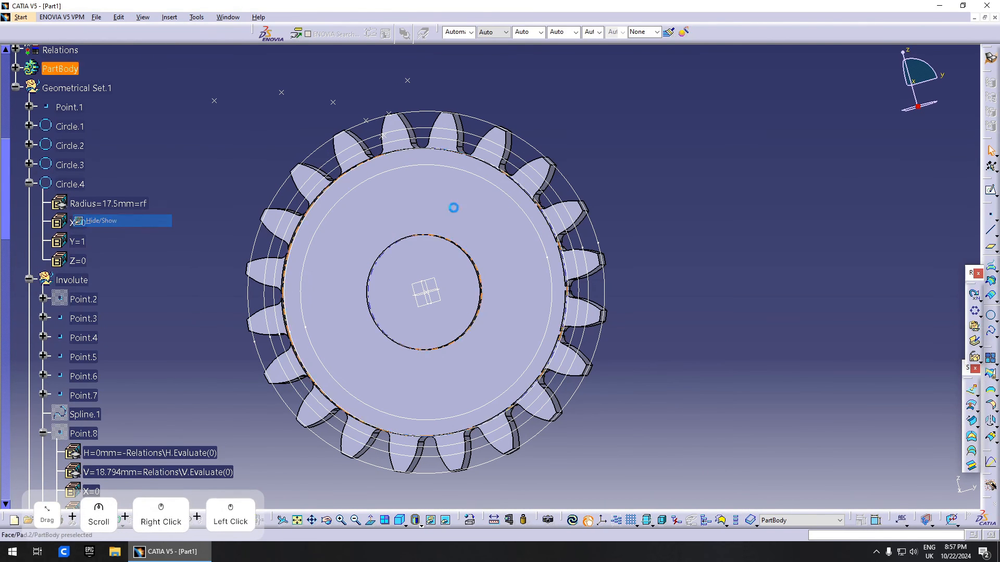
- Join Circle.4 and Circle.9 into one combined curve
click(991, 359)
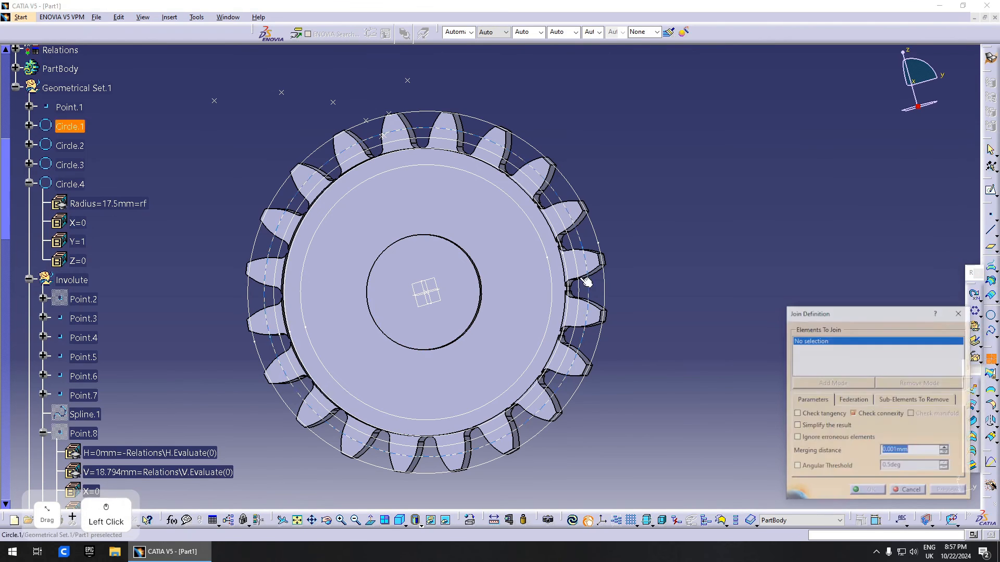
click(513, 179)
click(499, 190)
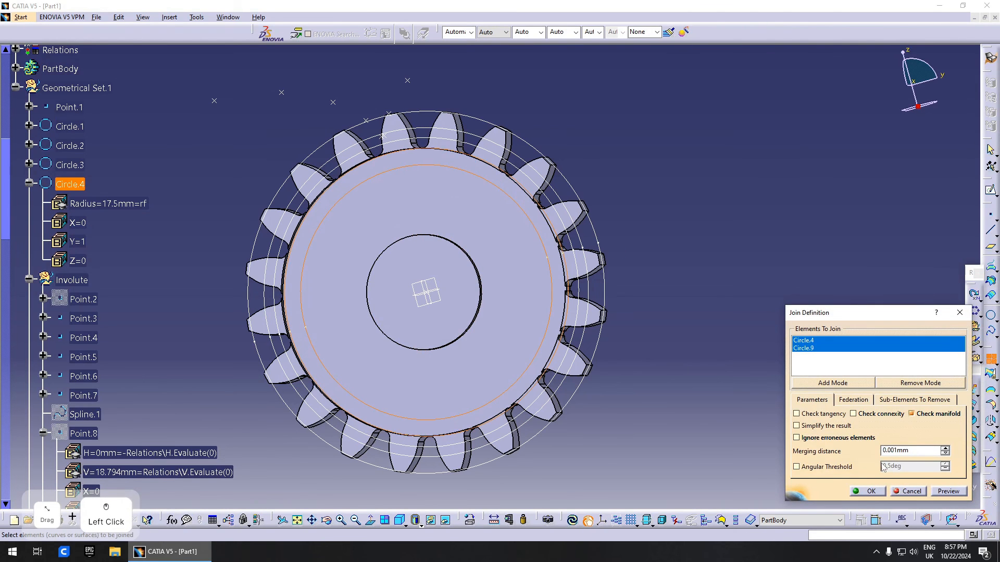
click(875, 491)
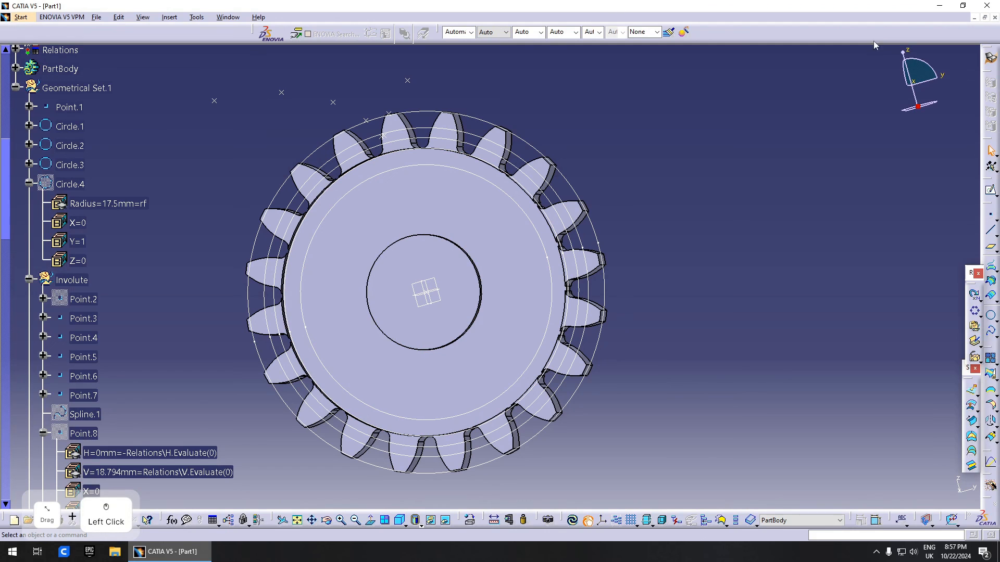
click(991, 60)
- In Part Design, pad Join.2 with mirrored extent and length formula = m (2 mm)
click(765, 447)
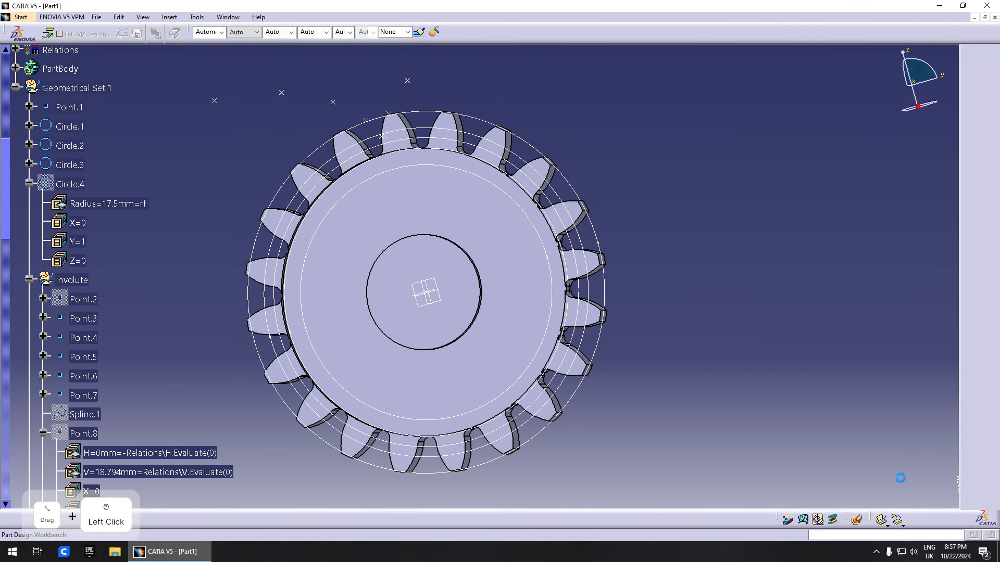
click(498, 172)
middle_drag(641, 255, 687, 333)
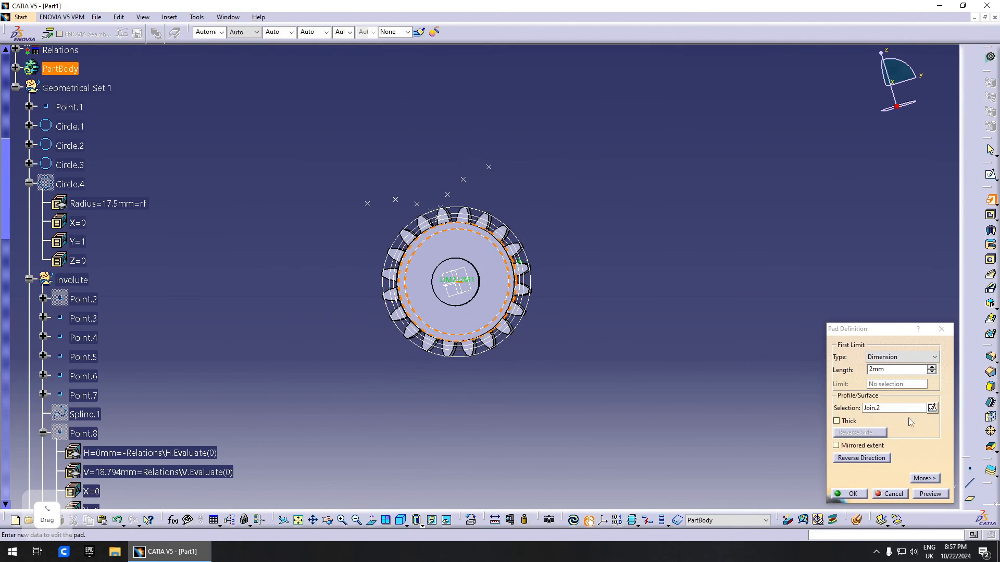
right_click(895, 369)
click(917, 376)
scroll(97, 183, up, 3)
click(73, 134)
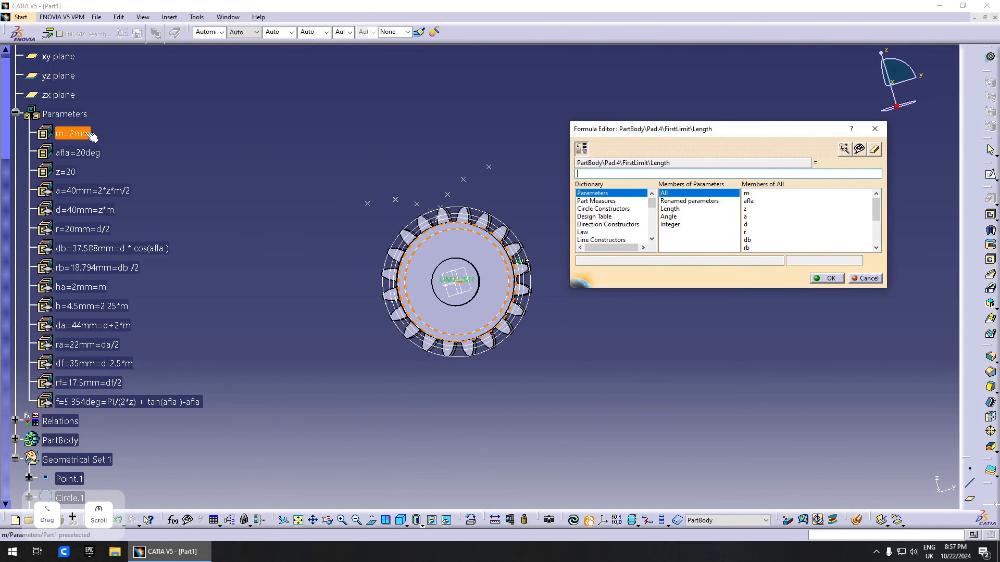
click(826, 278)
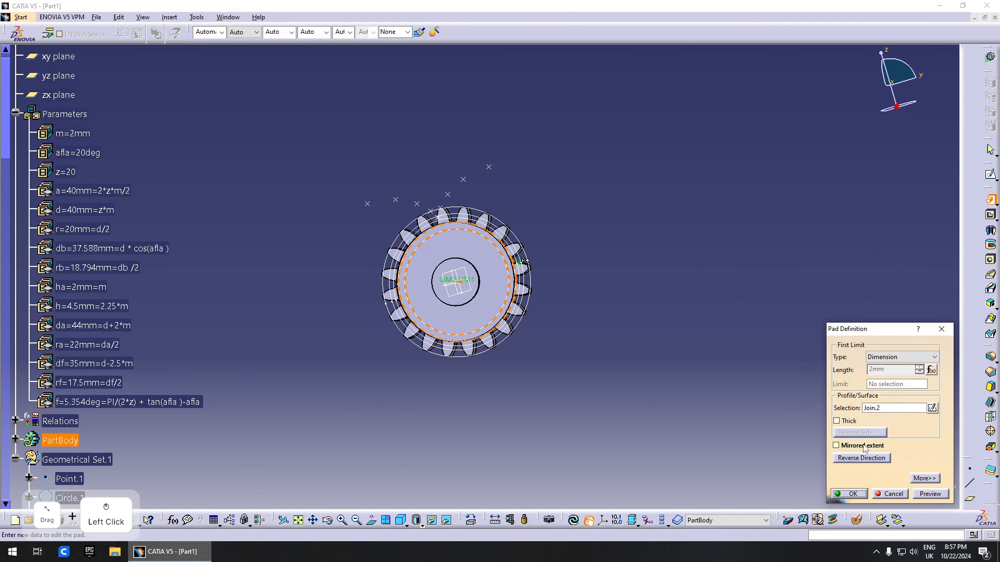
click(862, 446)
click(851, 493)
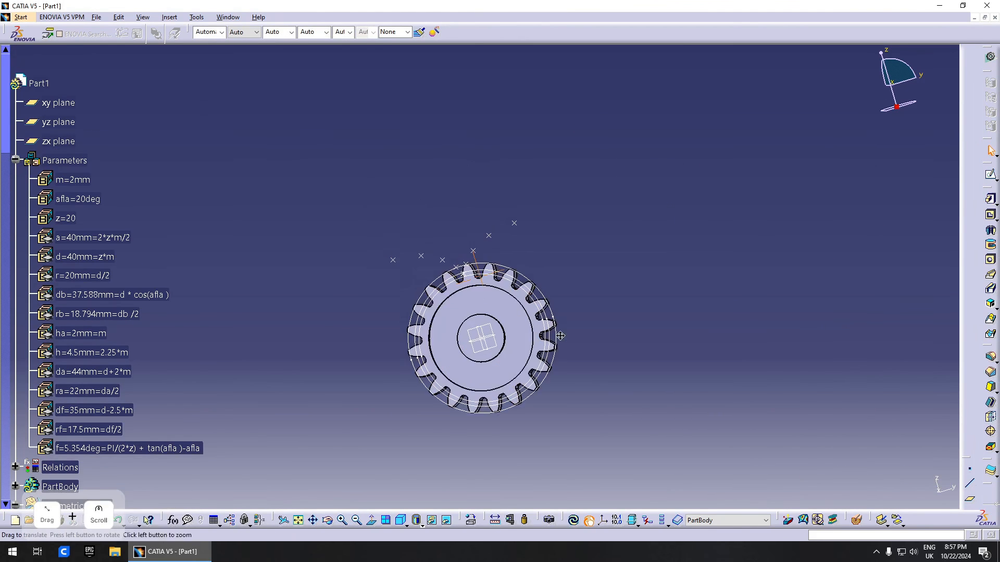
scroll(573, 259, up, 3)
middle_drag(572, 260, 404, 298)
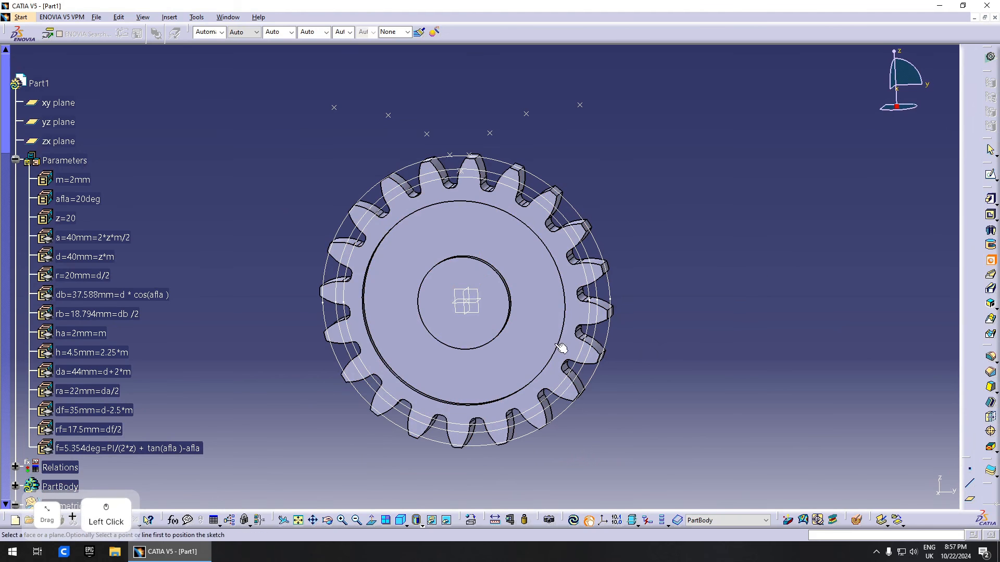
- Cut a 10mm centre bore hole with an Up To Next limit through the hub
click(464, 298)
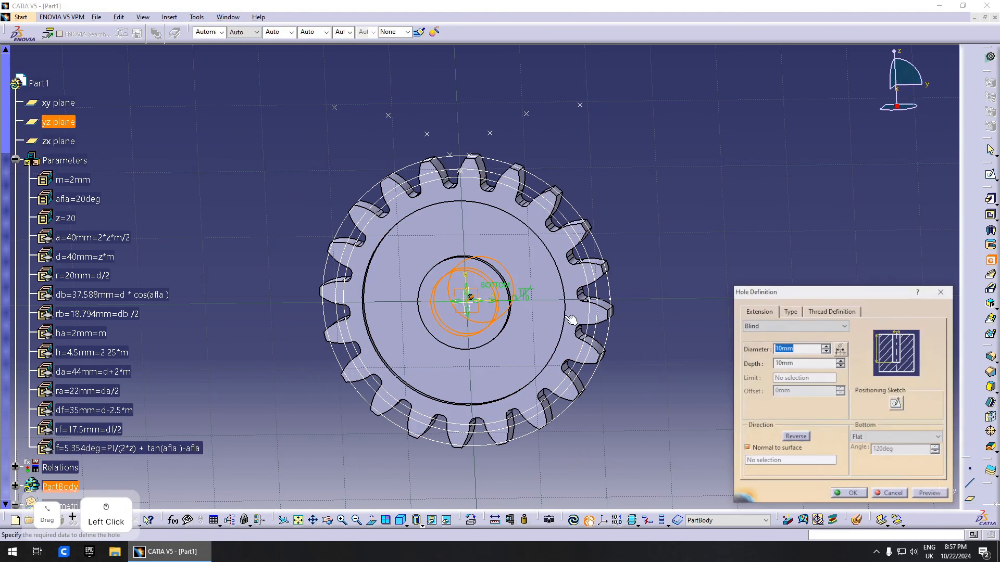
click(791, 328)
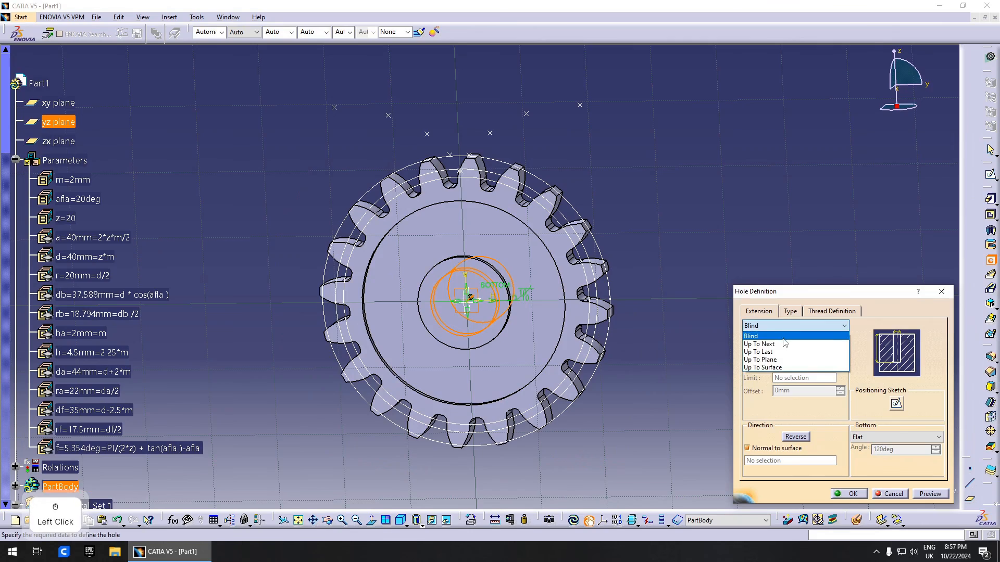
click(786, 345)
click(850, 493)
middle_drag(576, 279, 498, 350)
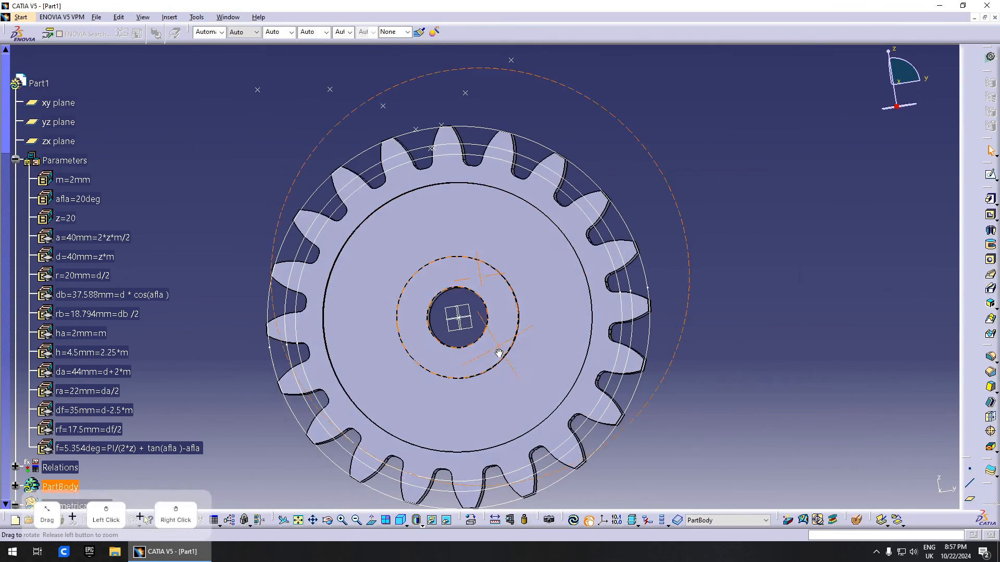
middle_drag(493, 307, 532, 291)
middle_drag(532, 291, 428, 287)
scroll(499, 289, up, 1)
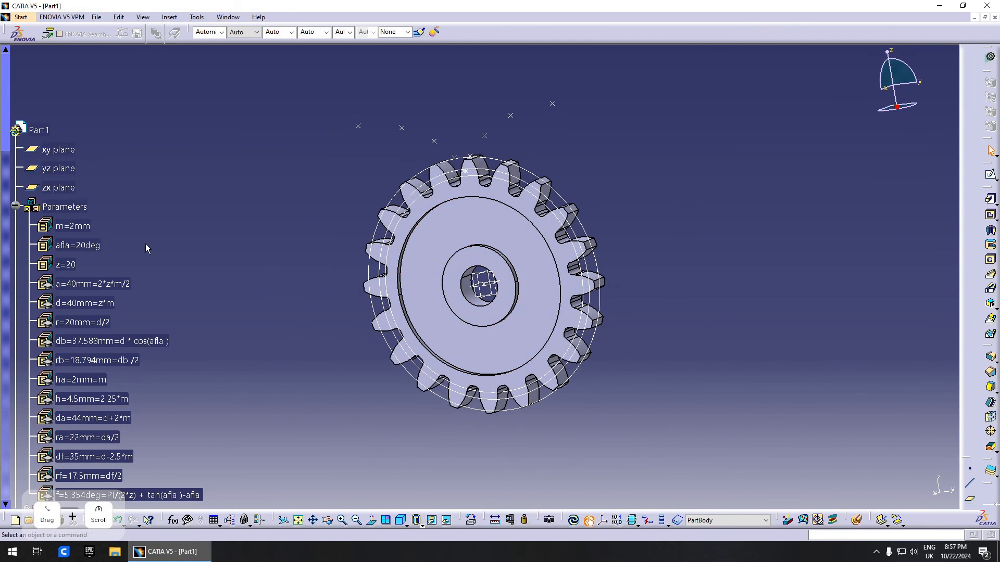
- Change the module parameter m to 3mm
click(85, 226)
double_click(78, 228)
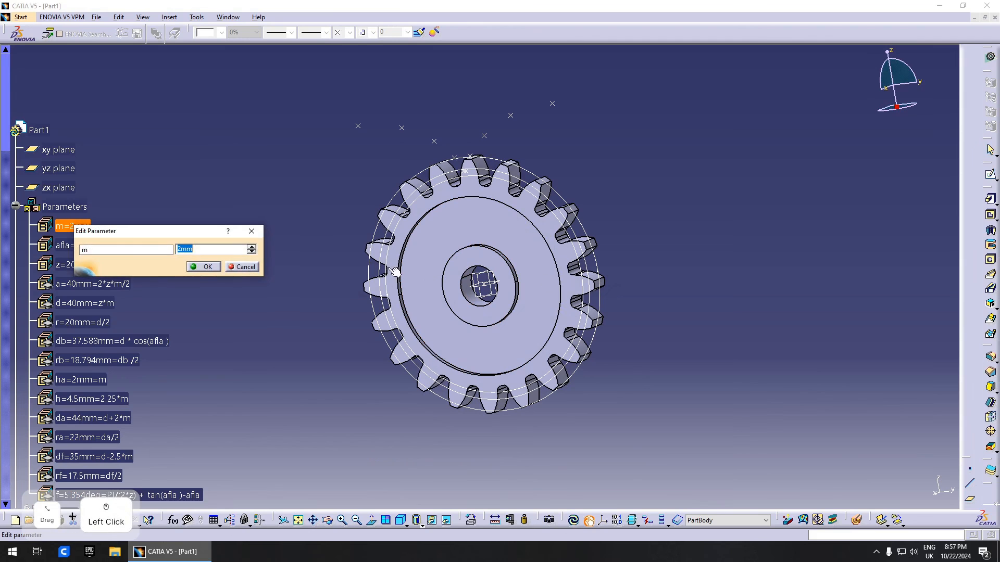
text(3)
key(Return)
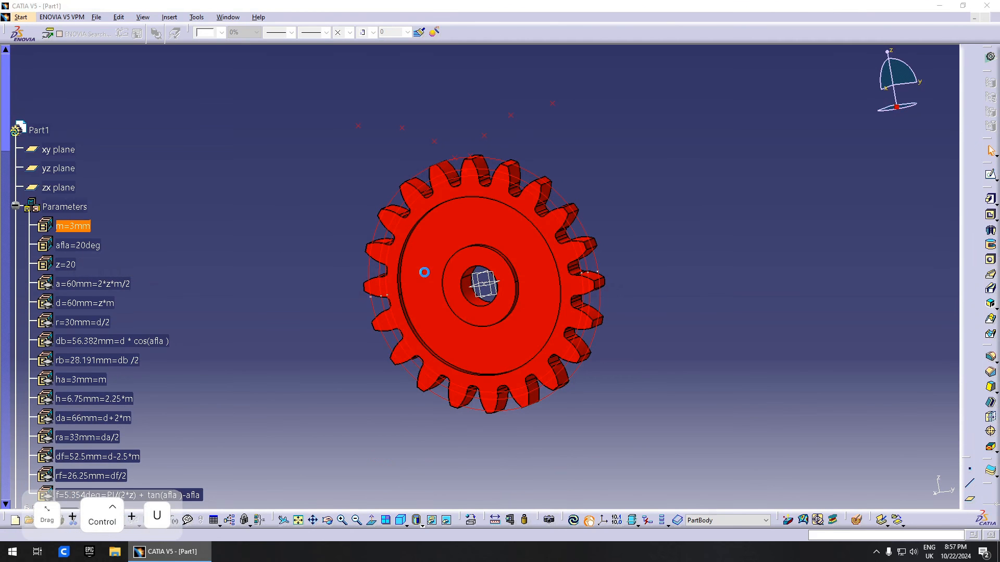
- Hide Geometrical Set.1 so the construction circles and points disappear
click(15, 207)
right_click(52, 263)
click(78, 292)
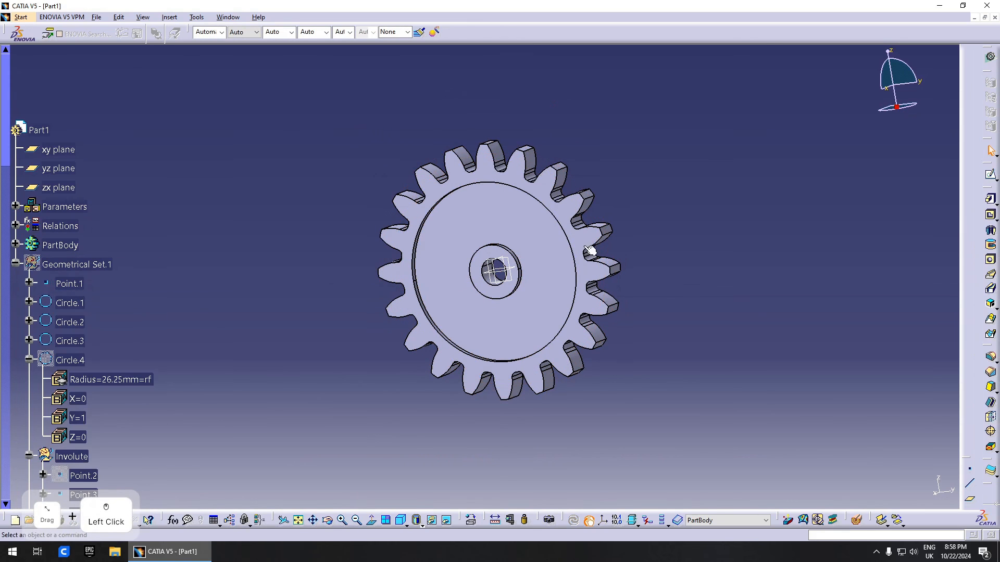
- Set tooth count z to 15 and update the gear
double_click(69, 206)
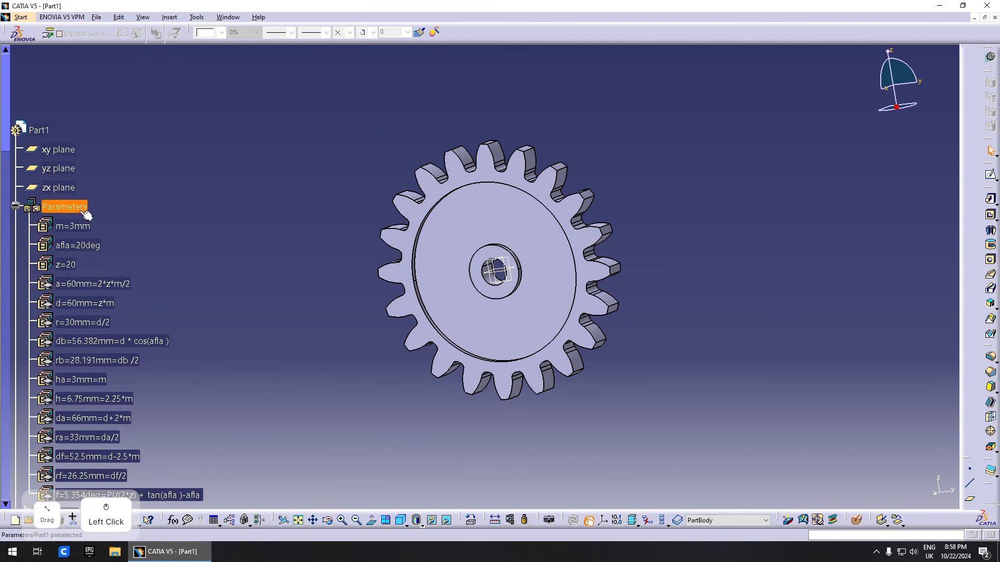
double_click(76, 266)
text(1)
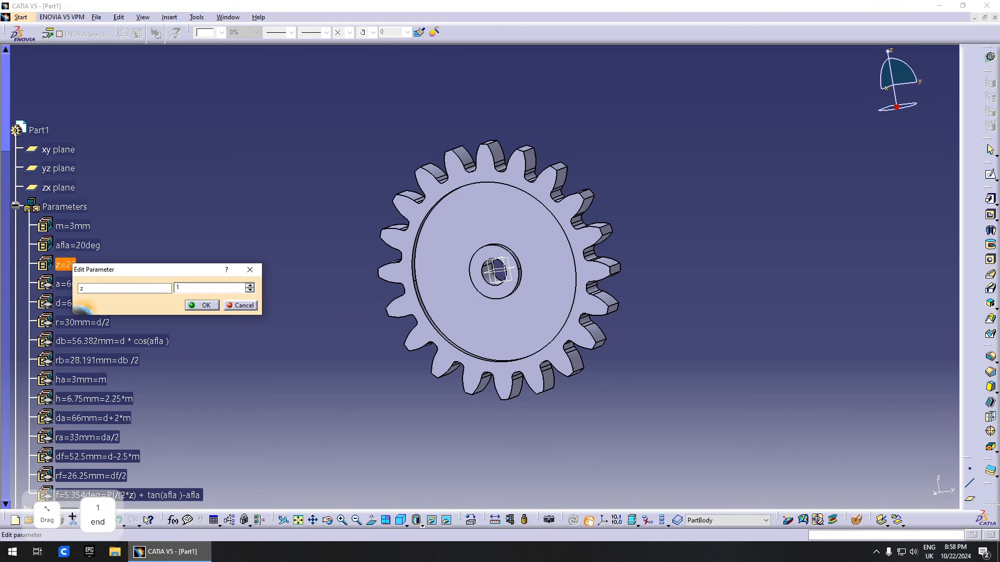
text(5)
key(Return)
key(ctrl+u)
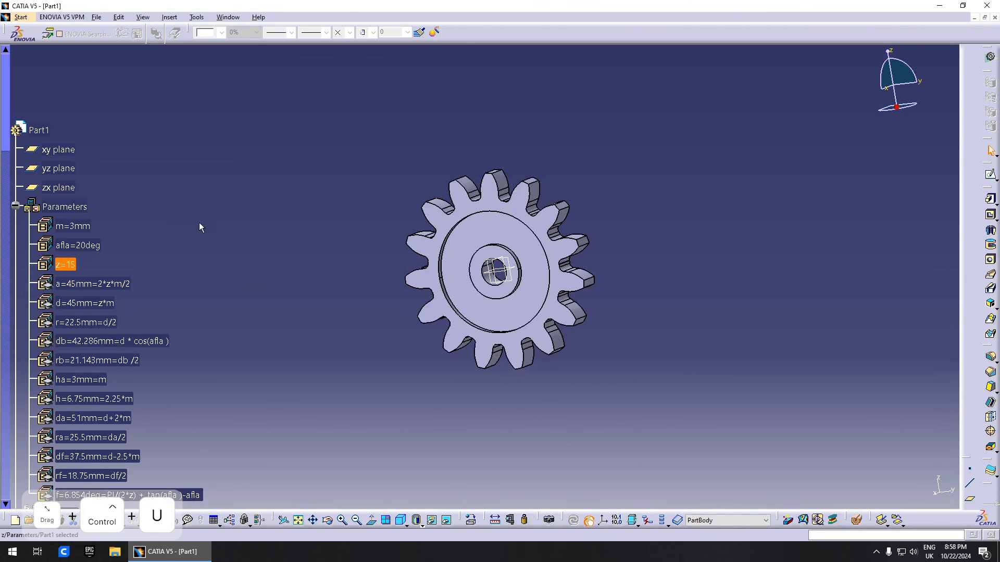
- Set tooth count z to 50 and update, regenerating a 150mm pitch-diameter gear
double_click(68, 265)
text(50)
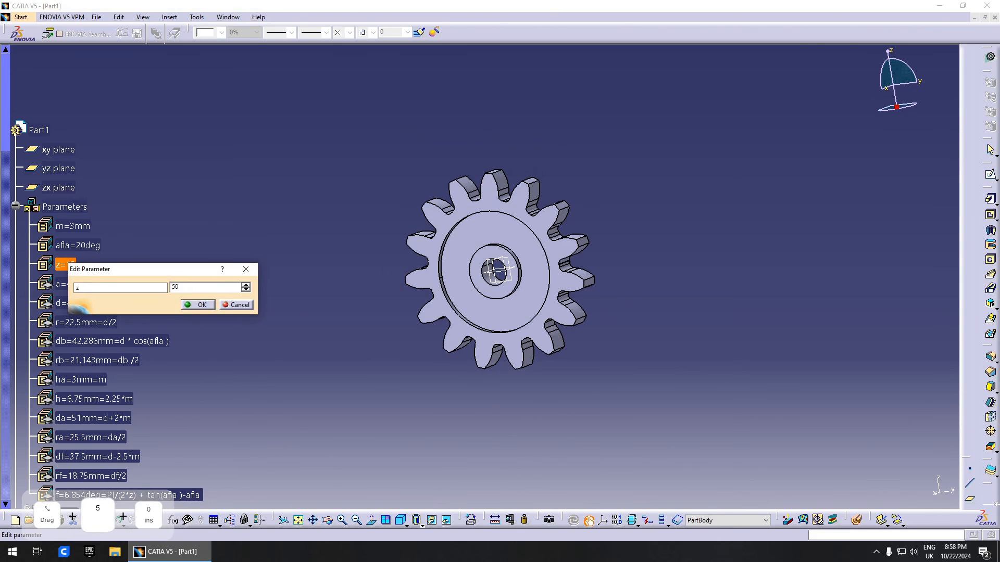
key(Return)
key(ctrl+u)
middle_drag(564, 156, 462, 277)
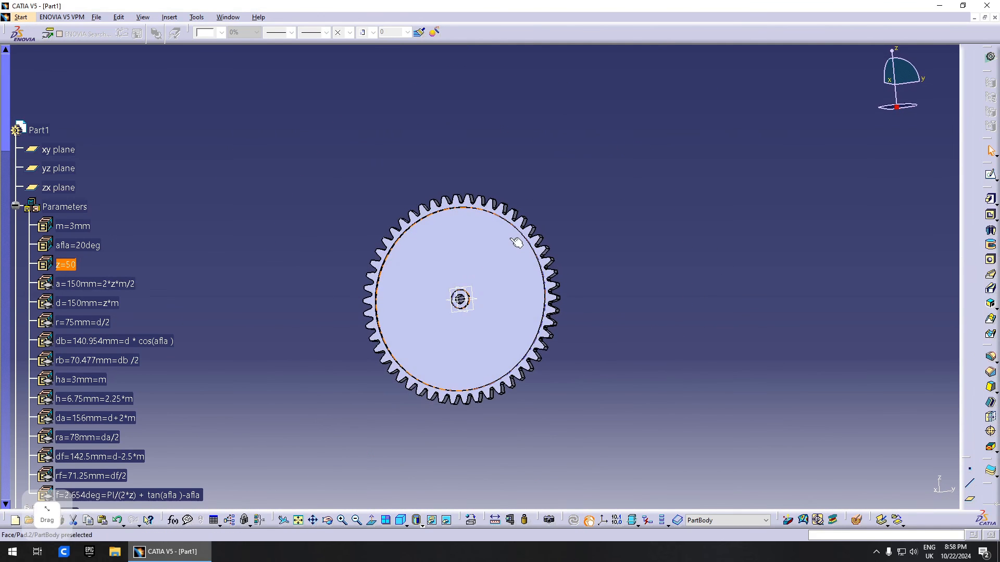
middle_drag(515, 241, 469, 251)
scroll(84, 379, down, 3)
middle_drag(411, 331, 485, 307)
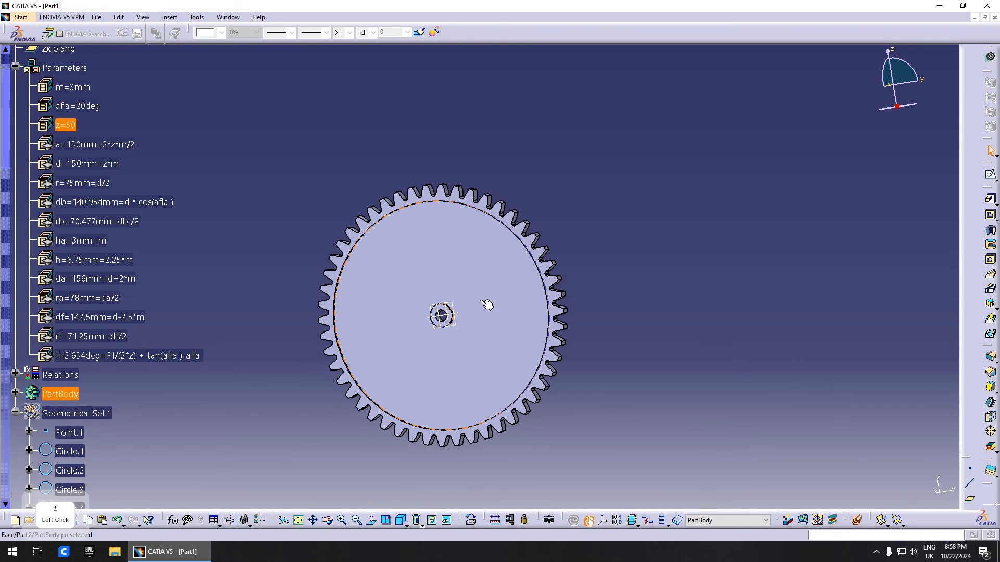
middle_drag(487, 305, 506, 327)
scroll(506, 327, down, 1)
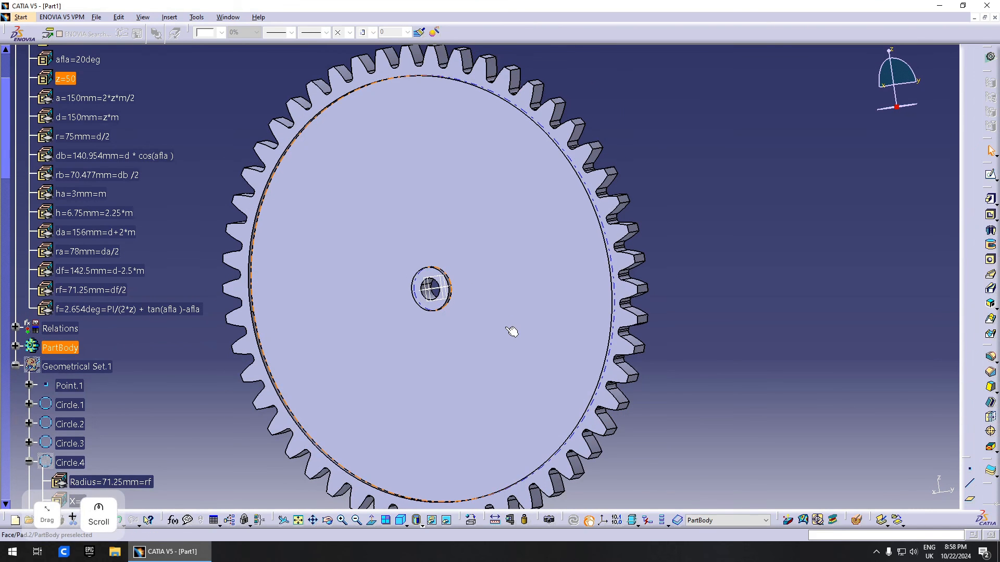
middle_drag(441, 322, 435, 330)
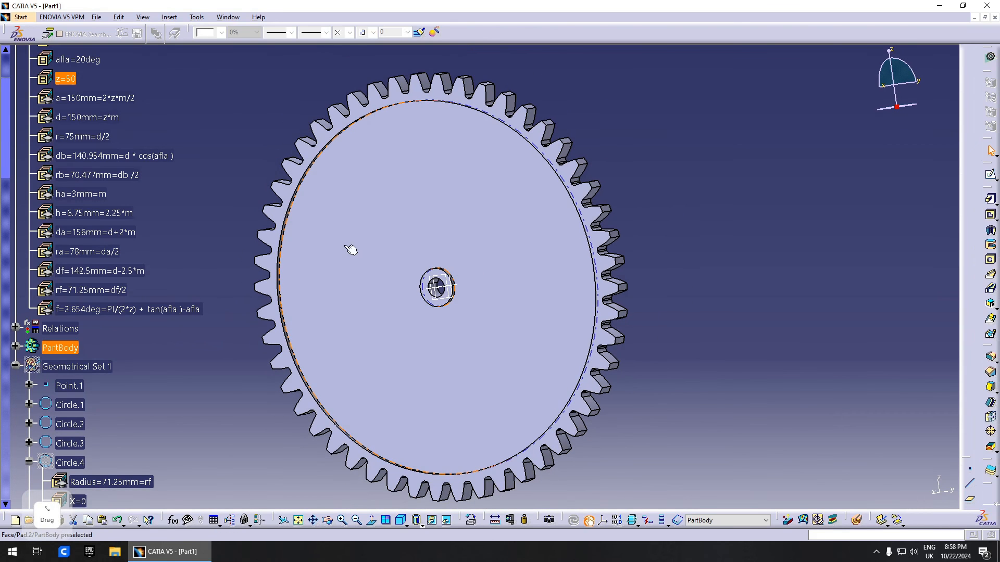
scroll(63, 250, up, 1)
middle_drag(526, 237, 494, 272)
click(640, 161)
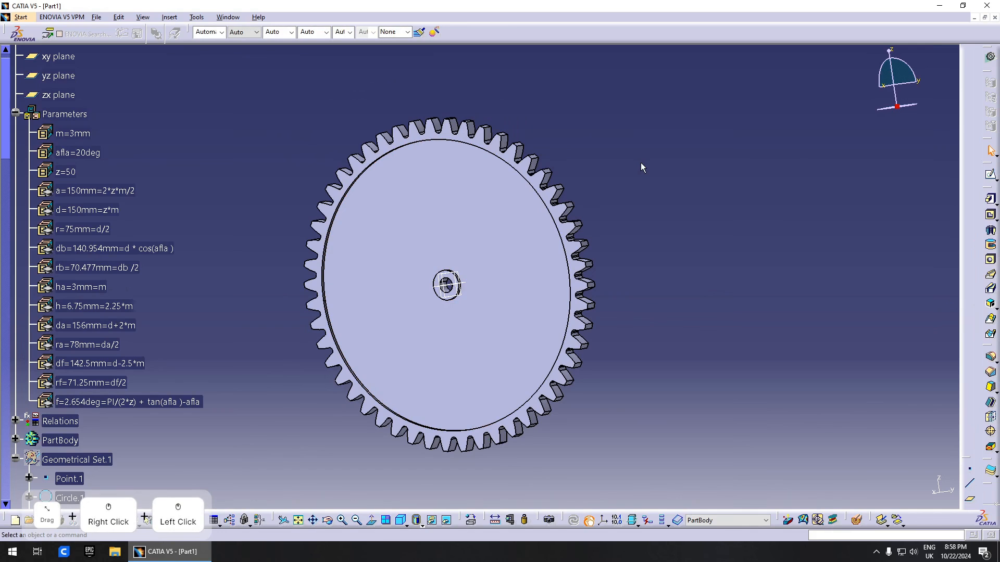